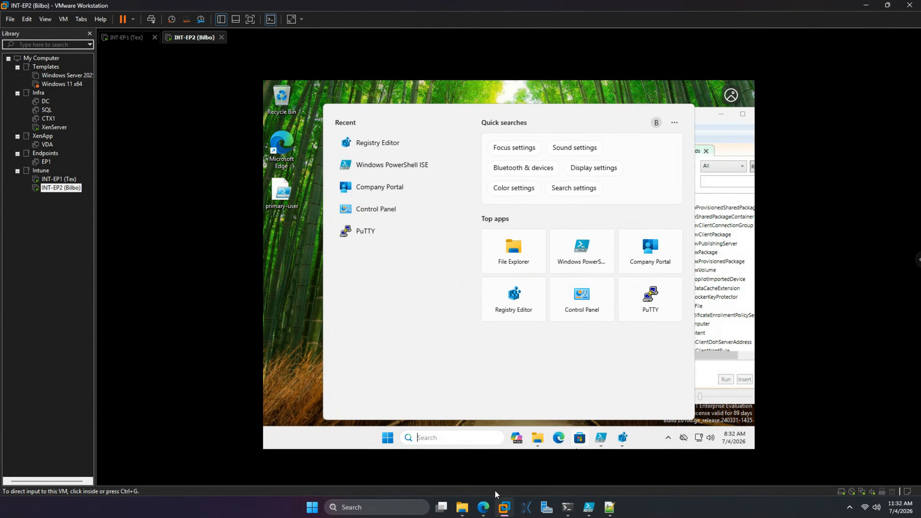
Switch to the Edge browser, open Intune's Windows apps list from the Notepad++ (x64) properties page, and maximize the browser window
click(483, 506)
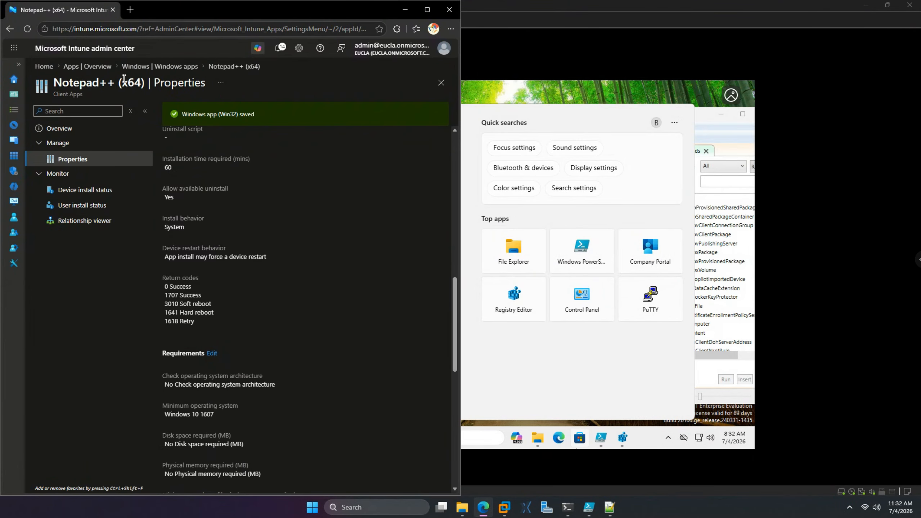
click(144, 67)
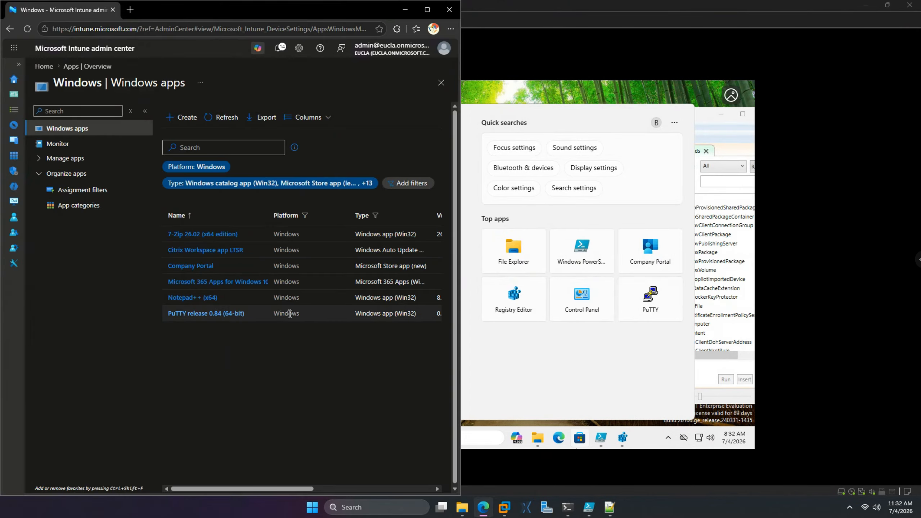
key(alt+Tab)
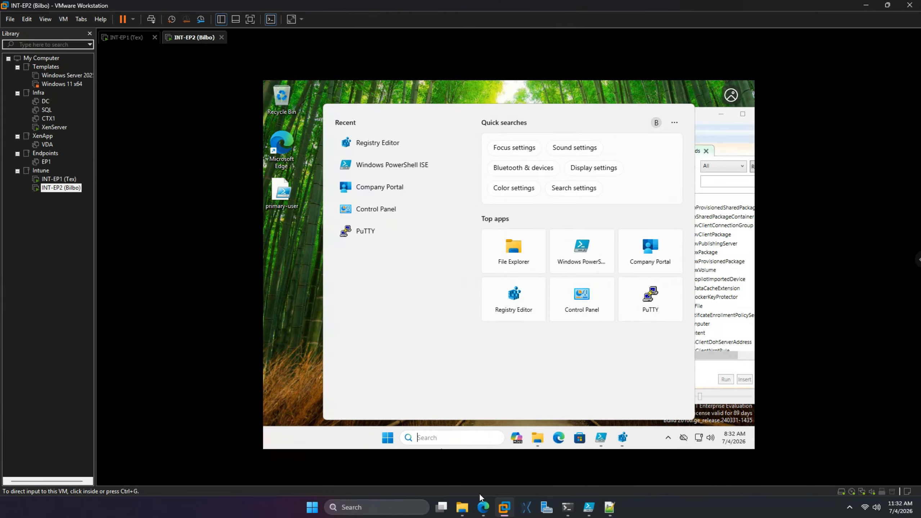
click(483, 507)
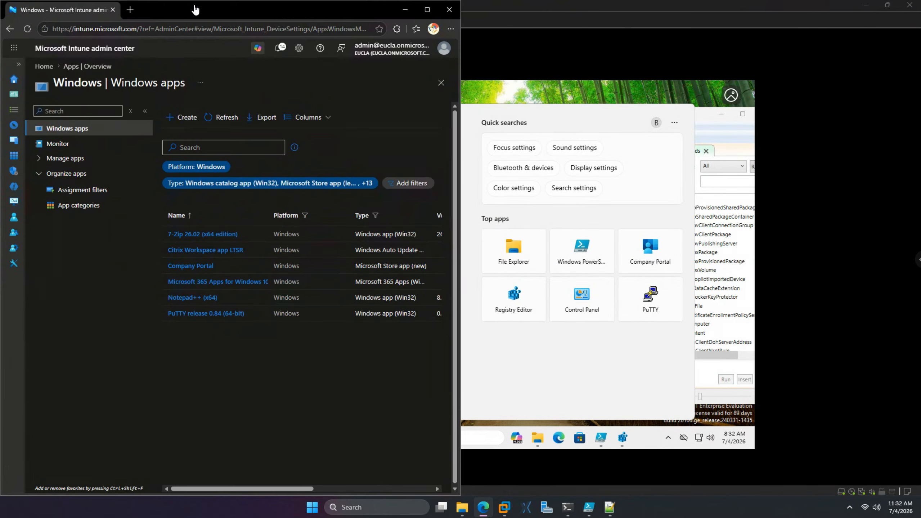
double_click(378, 12)
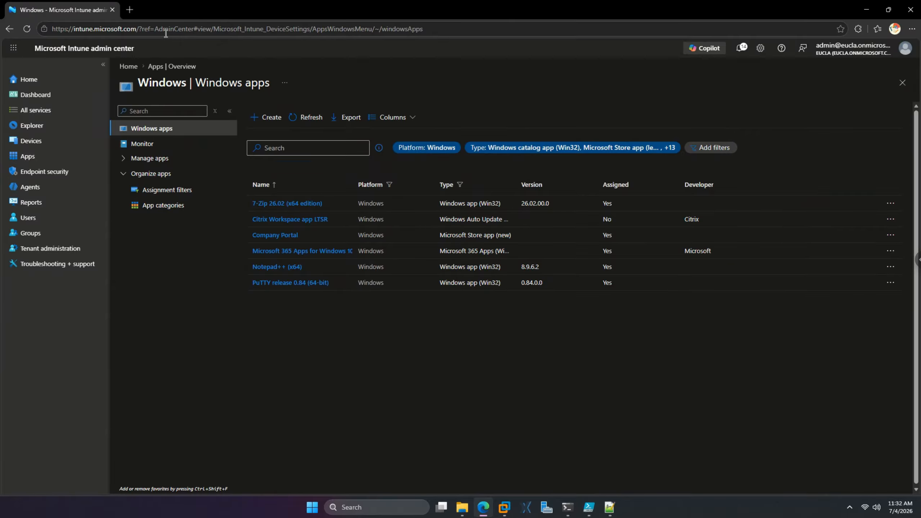
click(130, 10)
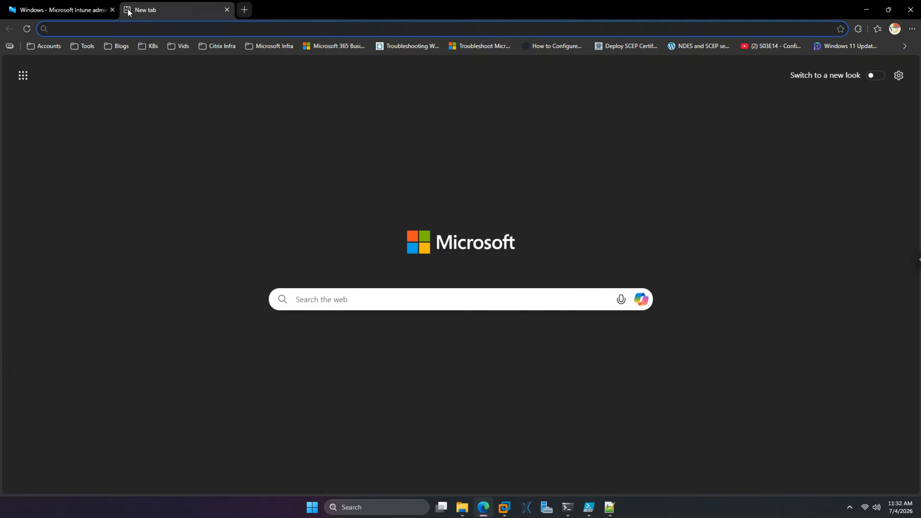
text(euc)
key(Return)
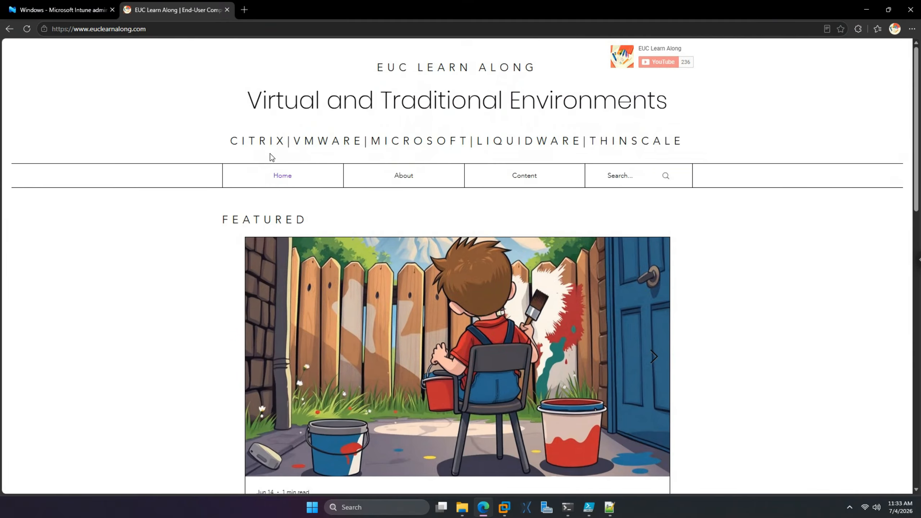
Search the EUC Learn Along site for intune and look through the results, continuing to the second page
click(636, 177)
text(intune)
key(Return)
scroll(522, 331, down, 15)
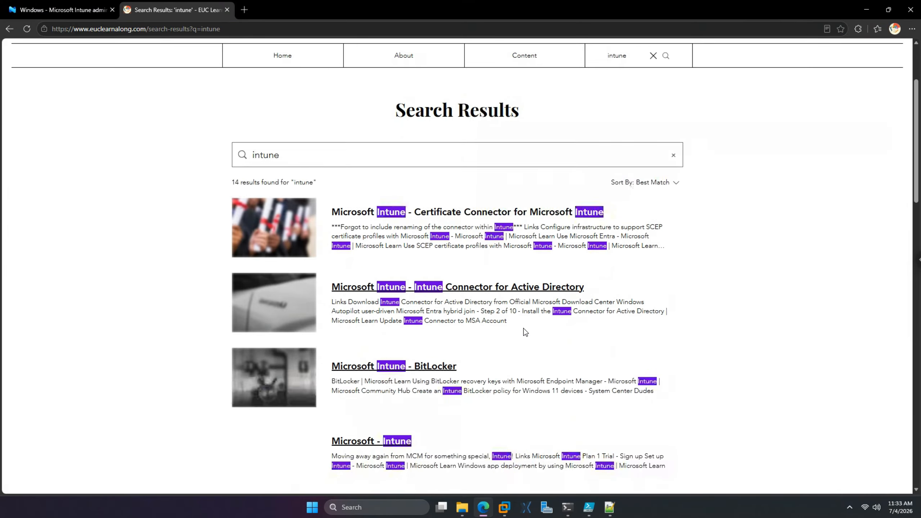
scroll(524, 336, down, 2)
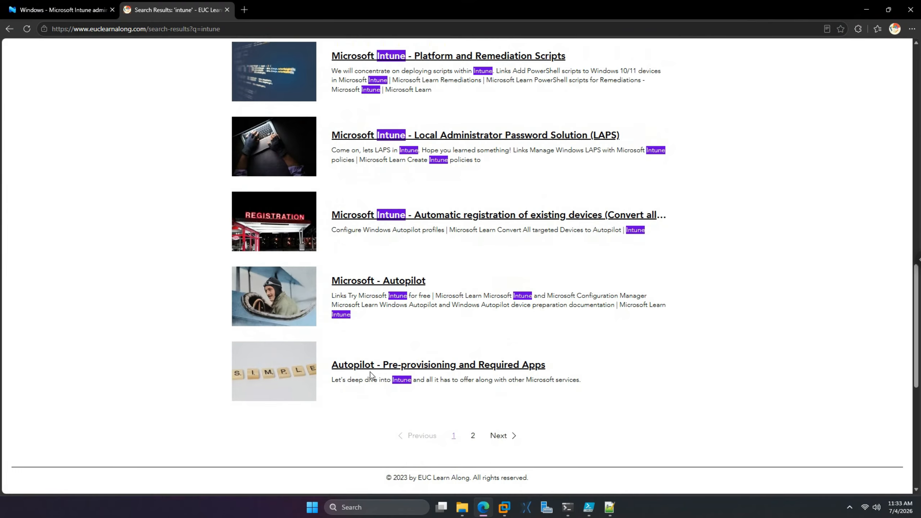
click(498, 436)
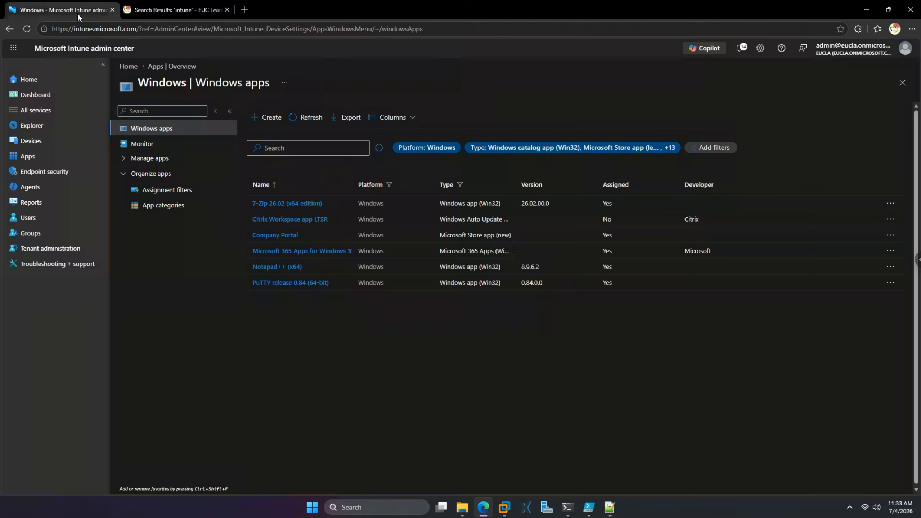
Return to the Intune admin center and look through the management options in the Devices area
click(78, 13)
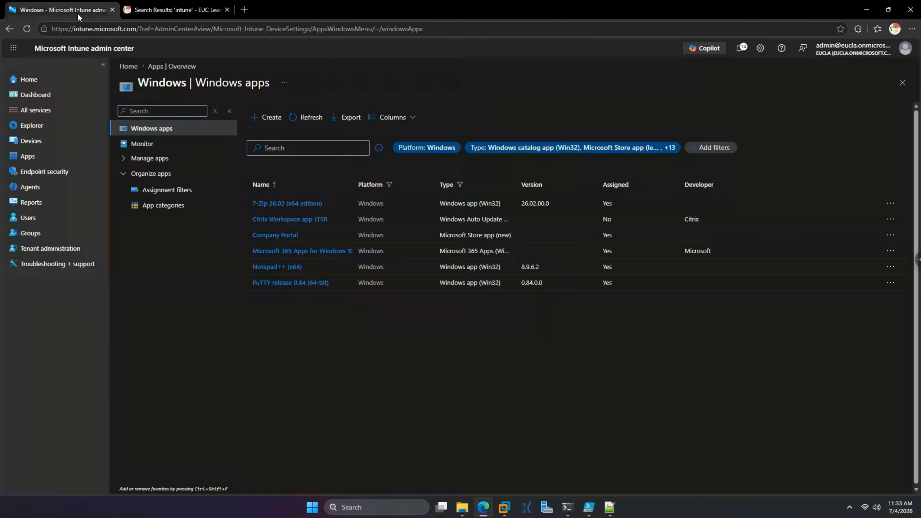
click(39, 144)
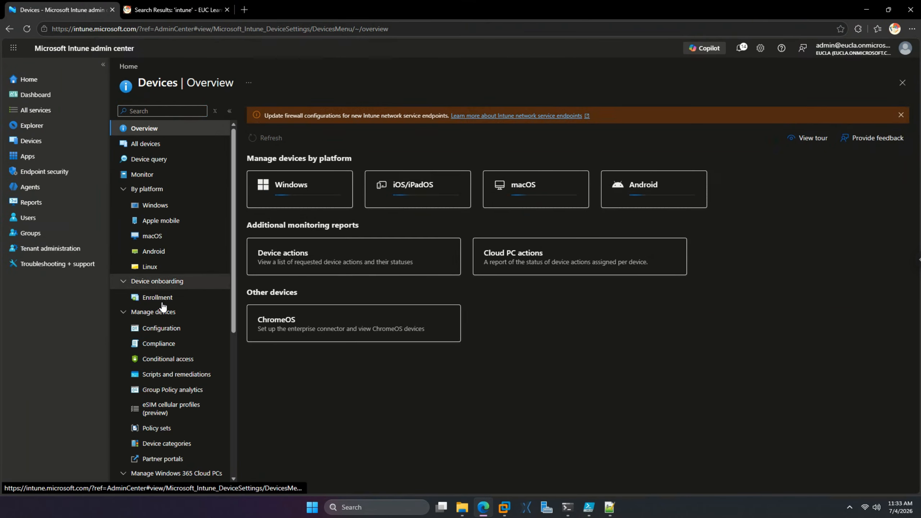
scroll(173, 363, down, 2)
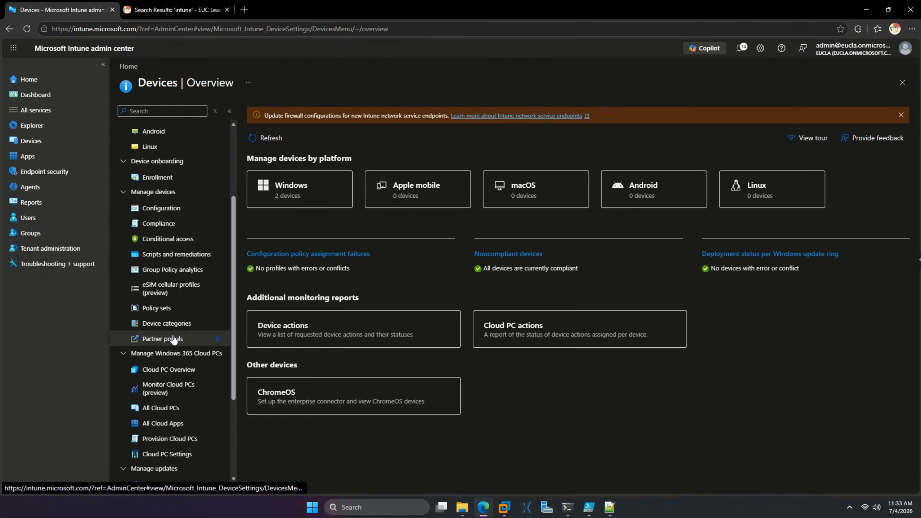
scroll(176, 337, down, 1)
scroll(174, 328, down, 2)
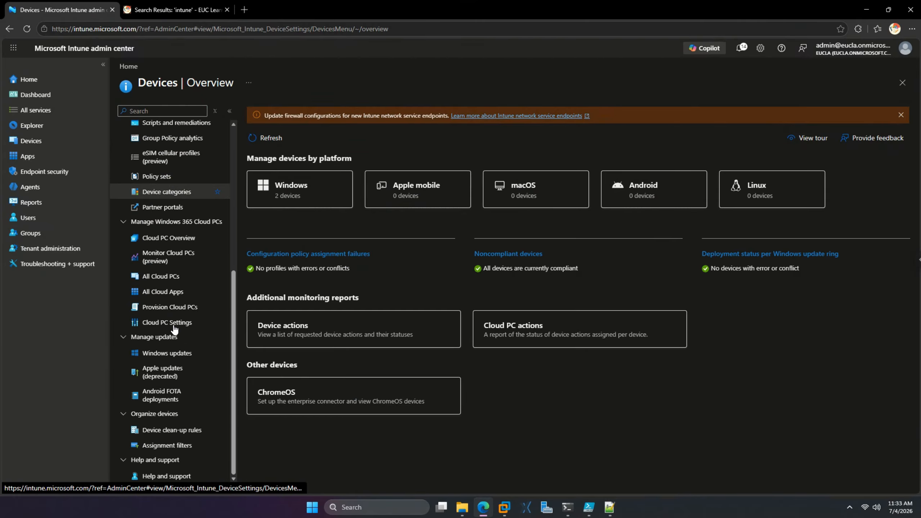
Open the Default customization policy under Tenant administration and review its properties
click(65, 263)
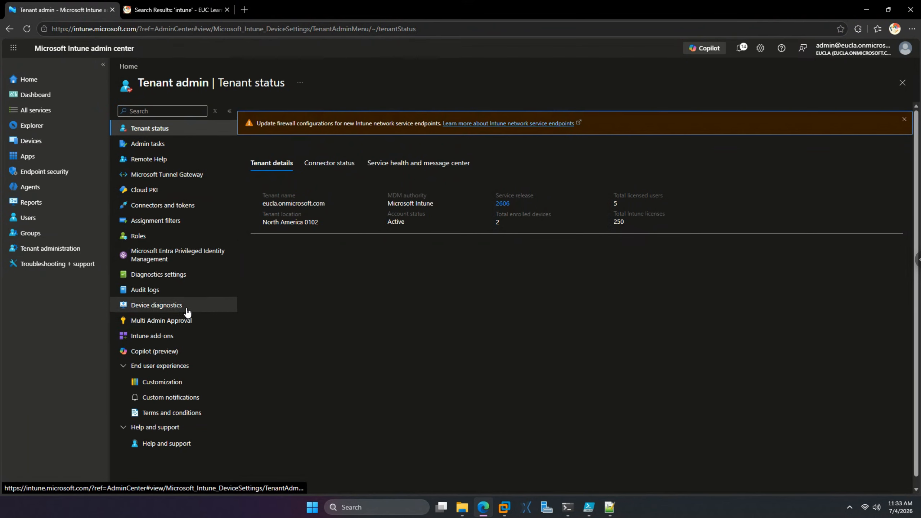
click(177, 382)
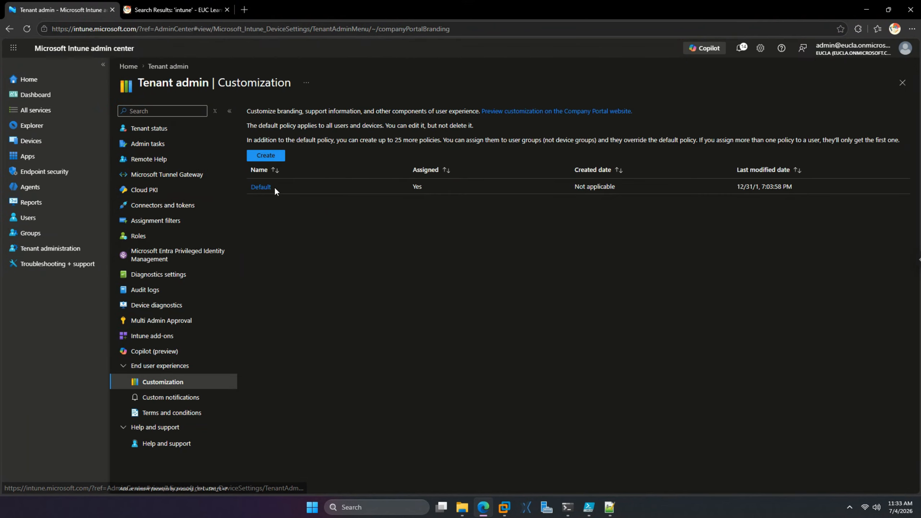
click(268, 187)
click(166, 159)
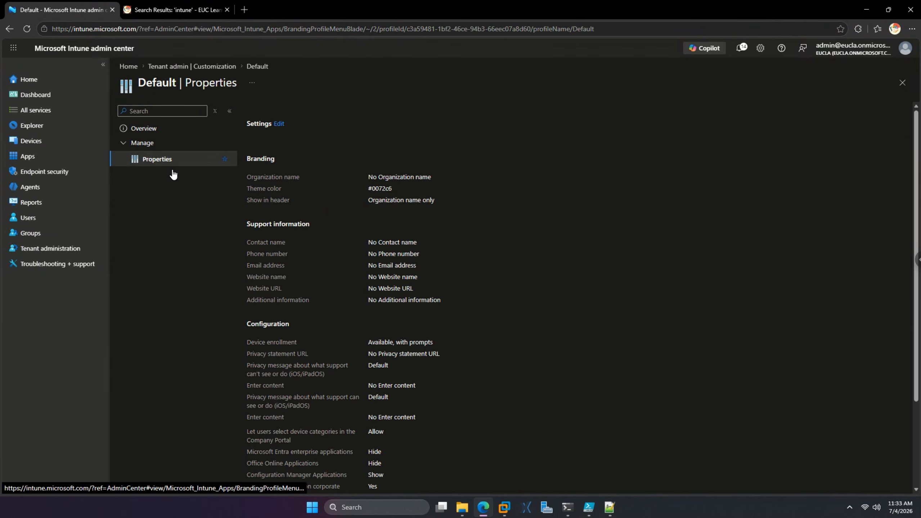
scroll(292, 305, down, 2)
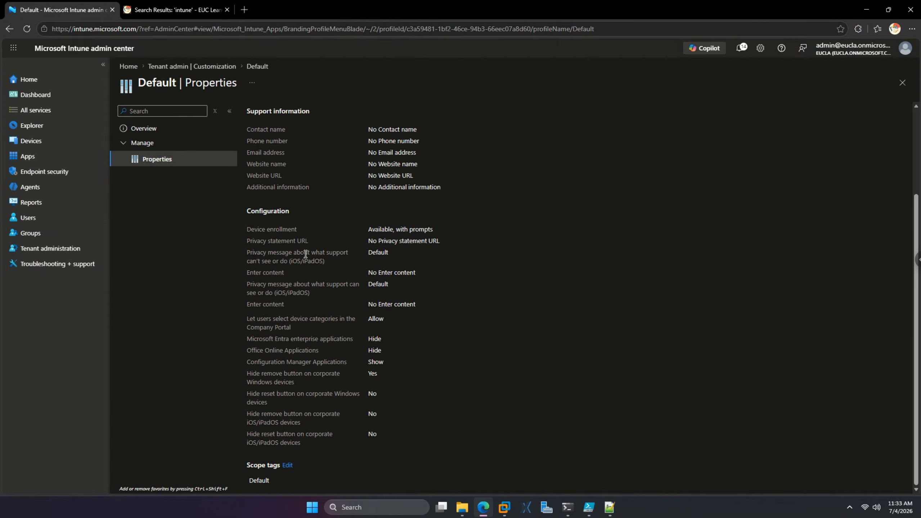
scroll(296, 258, up, 3)
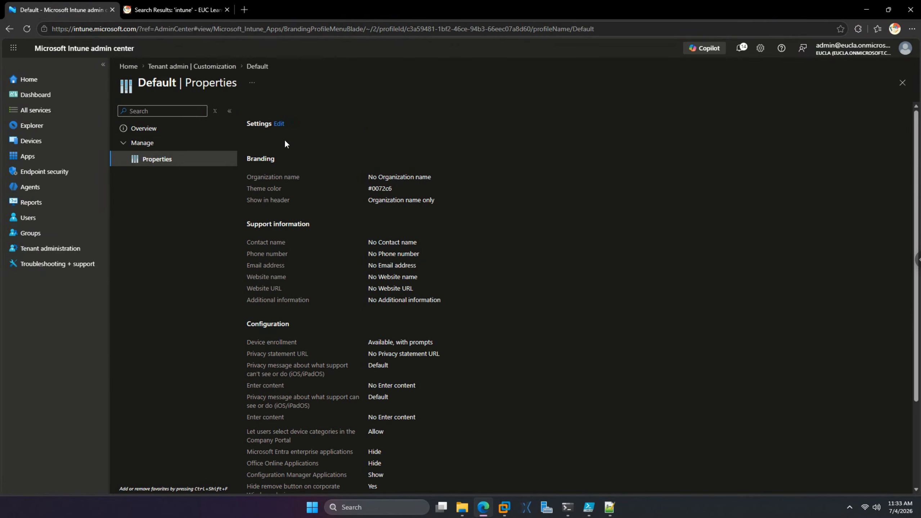
Open the Default policy's settings for editing and review its branding, support information and configuration options
click(282, 123)
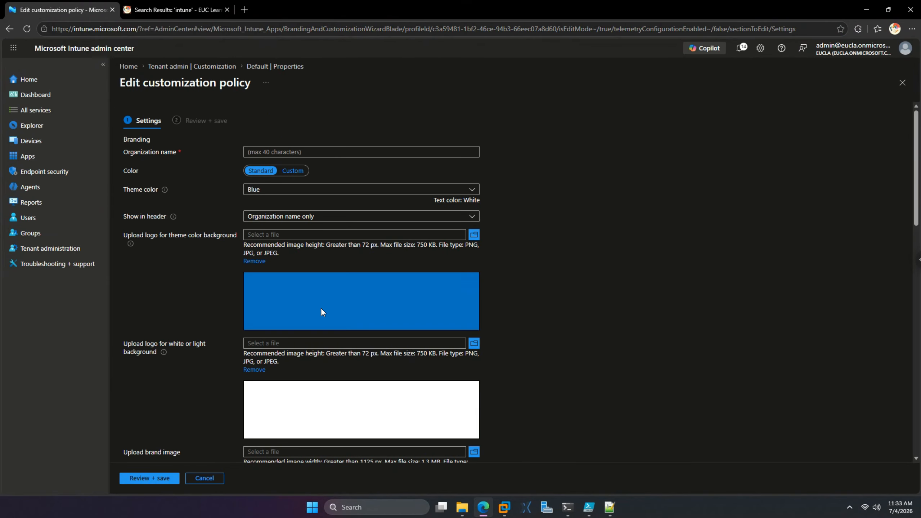
scroll(321, 308, down, 10)
scroll(314, 339, down, 6)
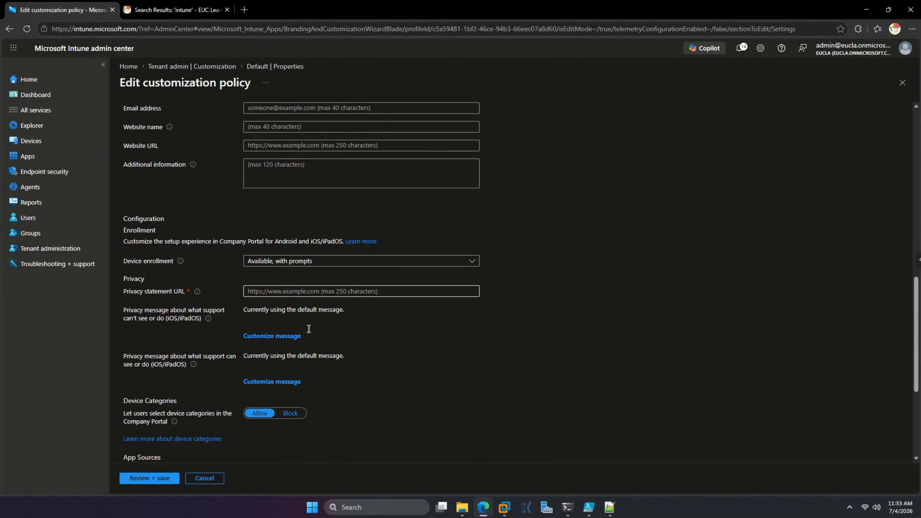
scroll(307, 333, up, 1)
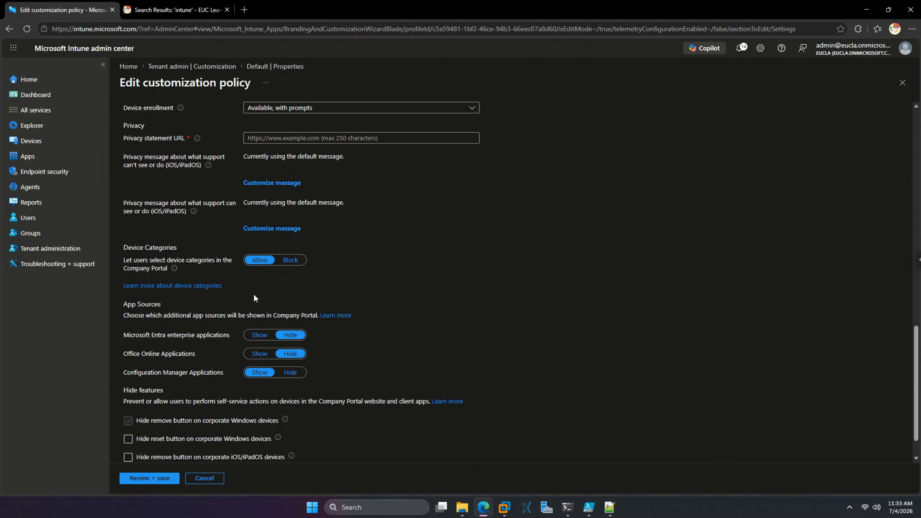
scroll(254, 295, up, 3)
scroll(251, 293, up, 12)
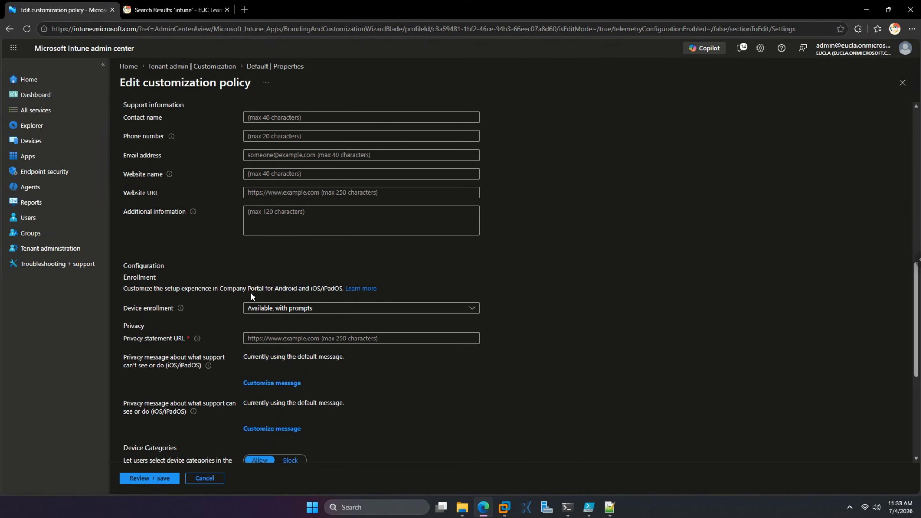
scroll(252, 294, up, 2)
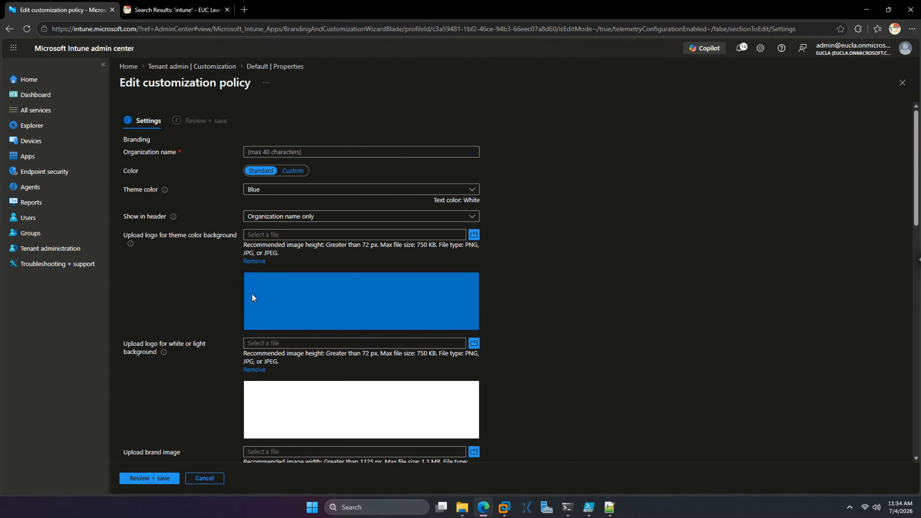
Examine the policy's App Sources options, particularly Configuration Manager Applications, and cancel the policy edit
scroll(252, 294, down, 10)
scroll(252, 294, down, 2)
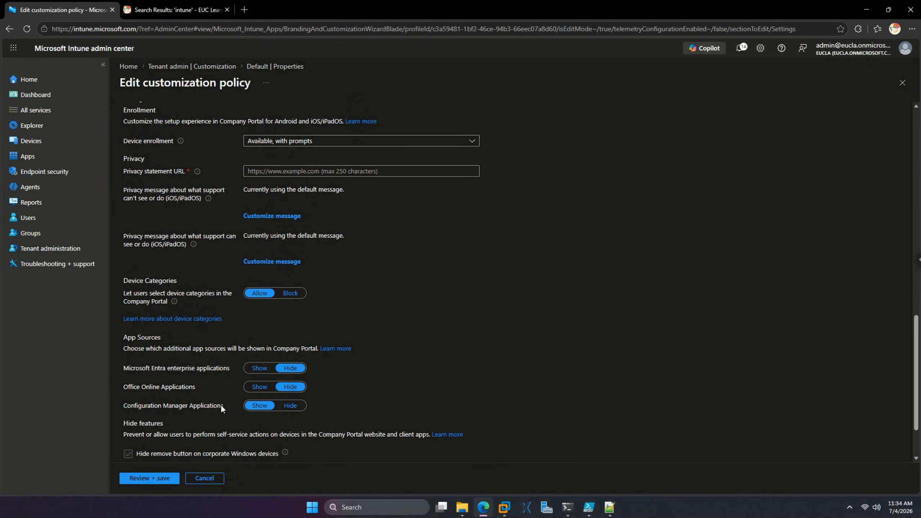
drag(221, 405, 127, 410)
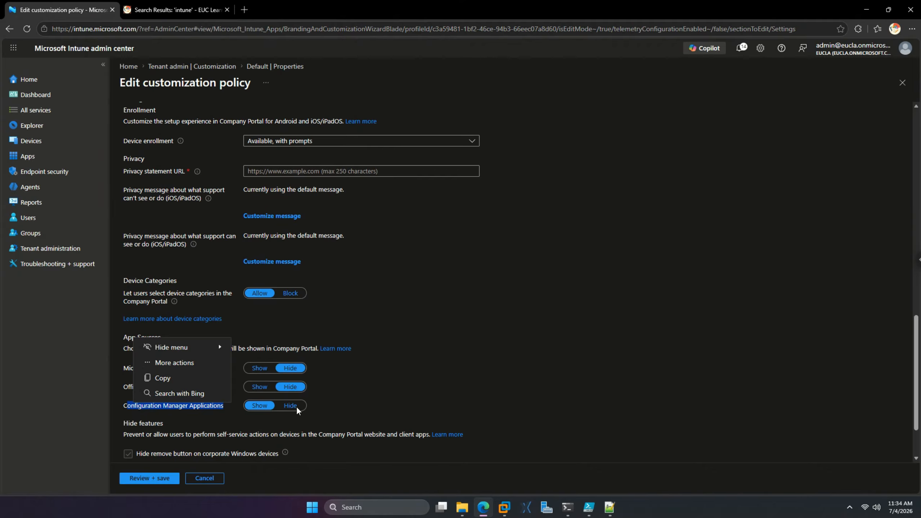
click(317, 393)
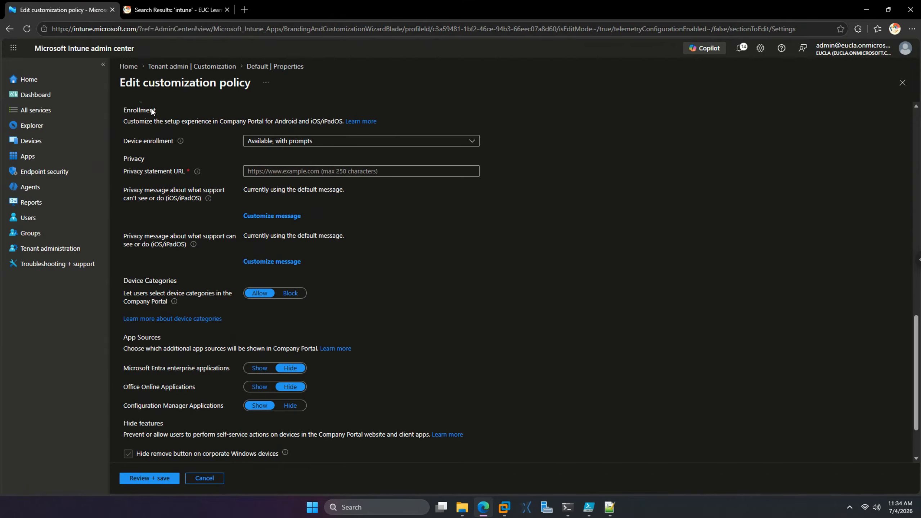
click(206, 477)
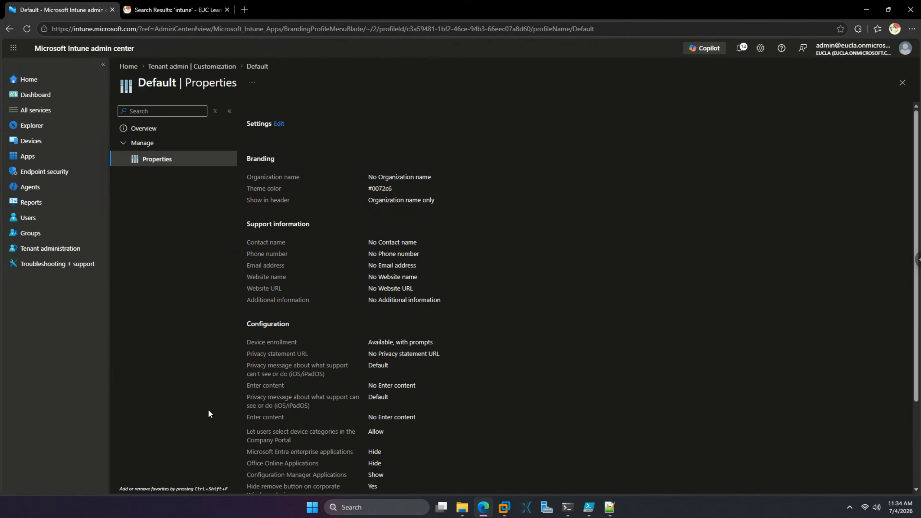
Close the EUC Learn Along search results tab and reopen the Windows apps list in Intune
click(171, 11)
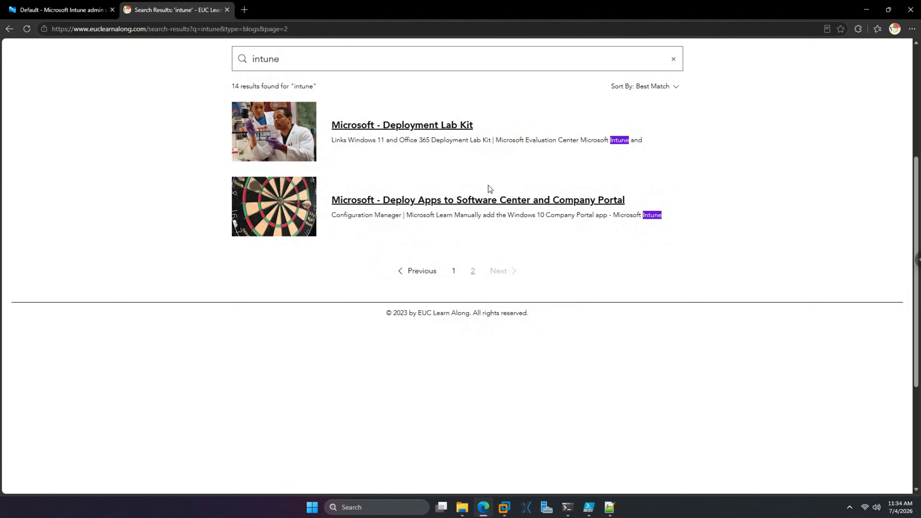
click(227, 10)
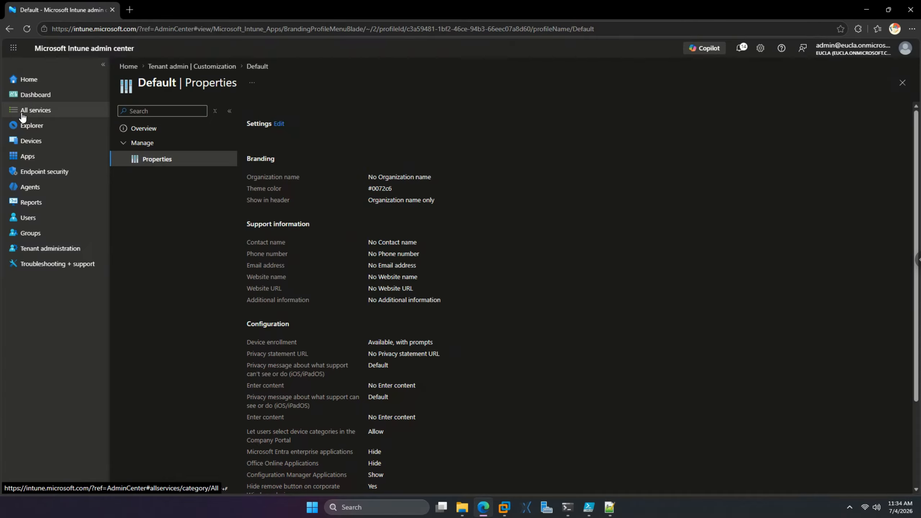
click(31, 140)
click(32, 157)
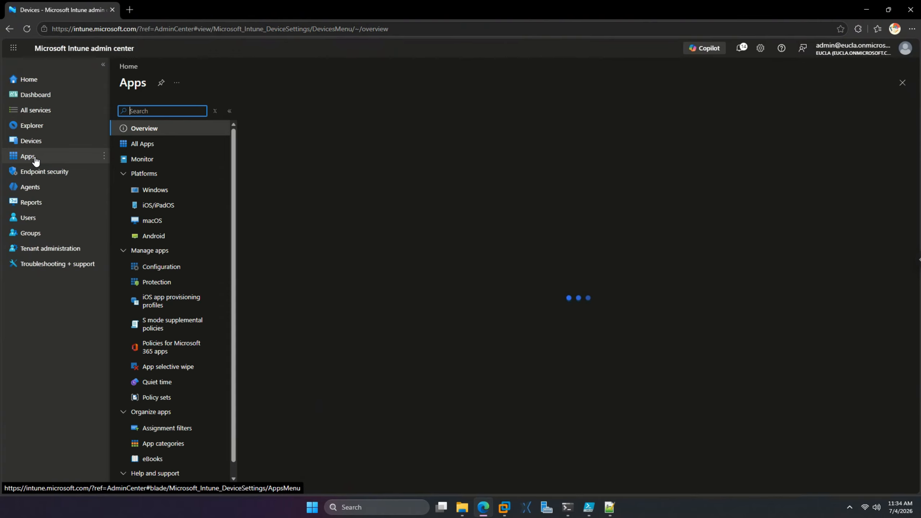
click(289, 191)
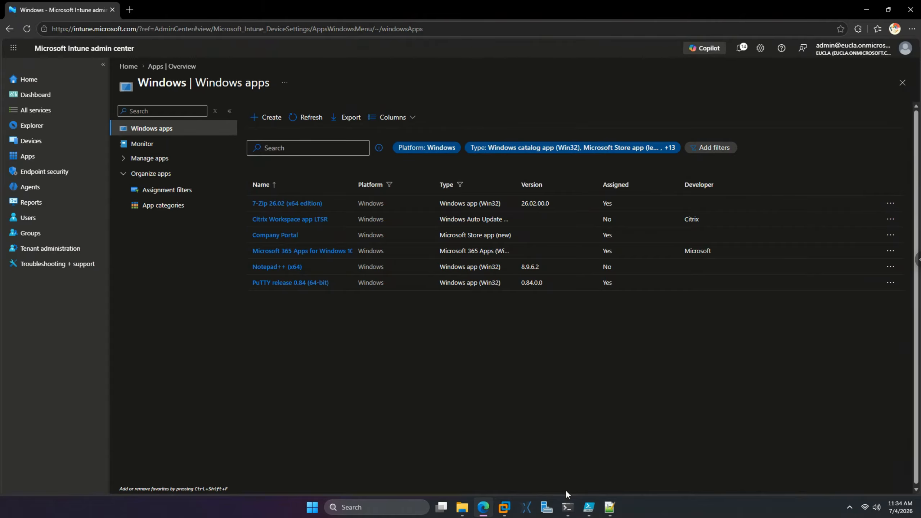
Close the old Command Prompt window and open a new Command Prompt
click(568, 507)
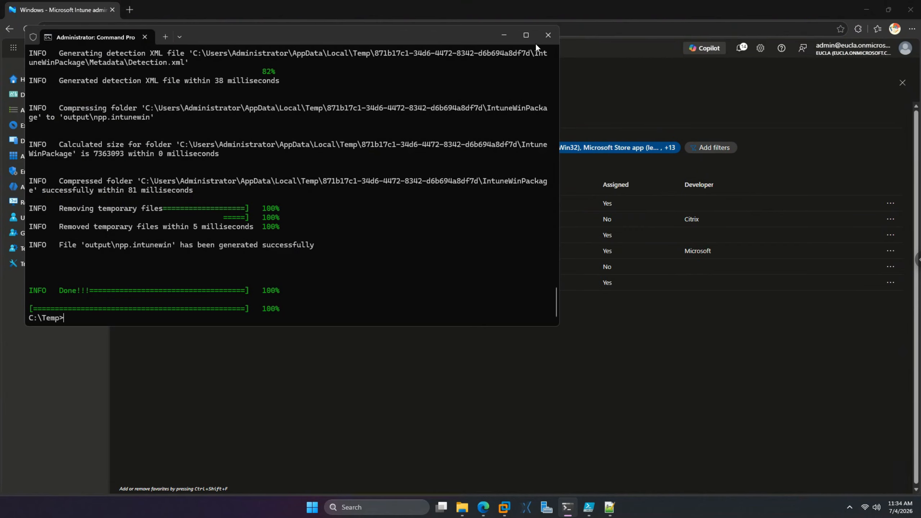
click(548, 35)
click(396, 505)
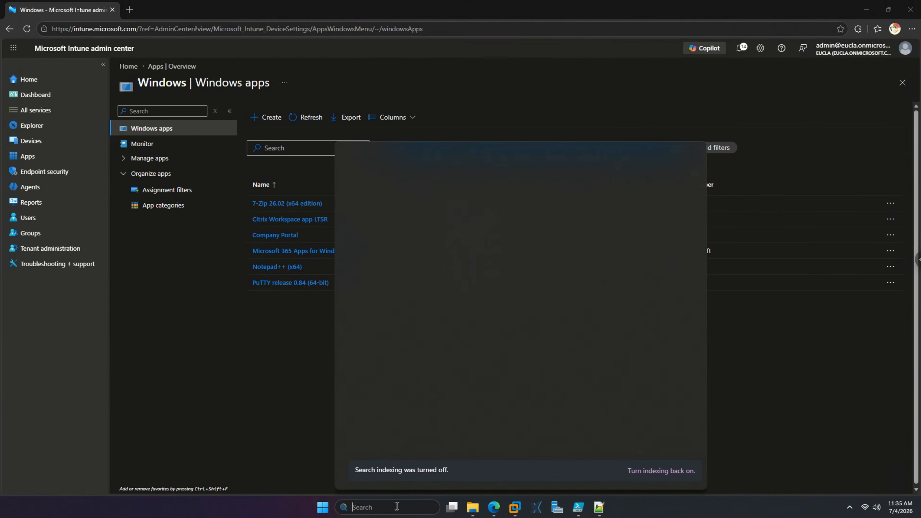
text(cmd)
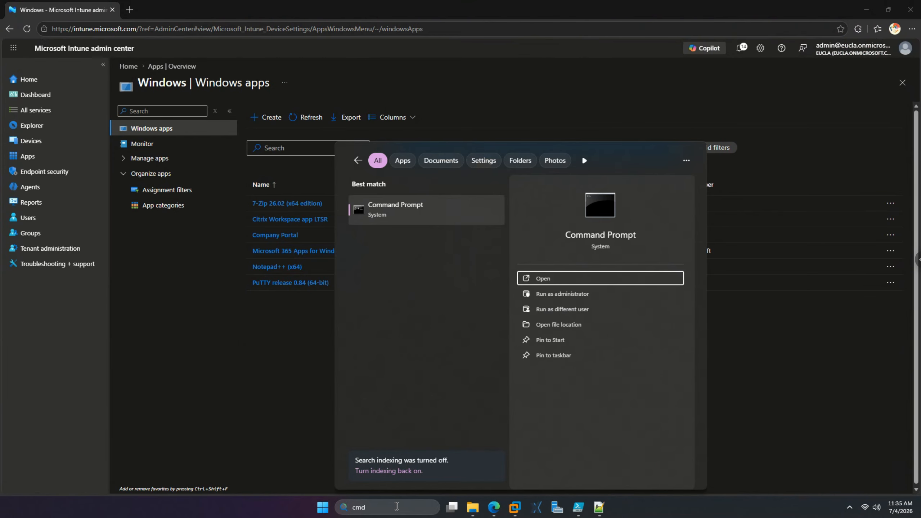
key(Down)
key(Return)
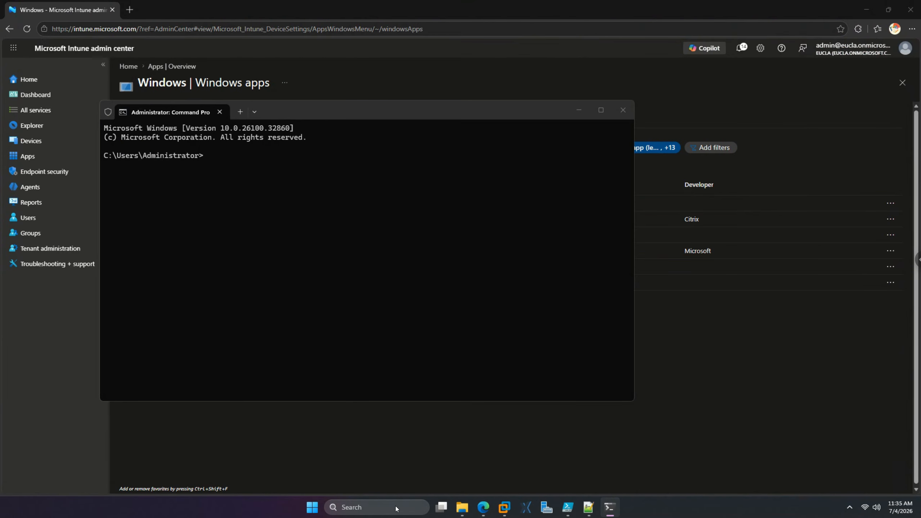
Return to Intune's Windows apps list, start creating an app and examine the available app types
click(417, 454)
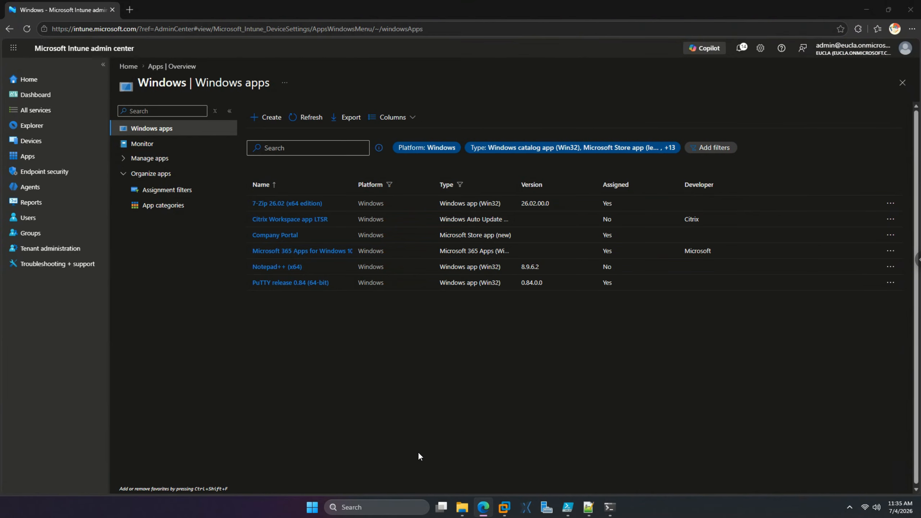
click(285, 119)
click(631, 148)
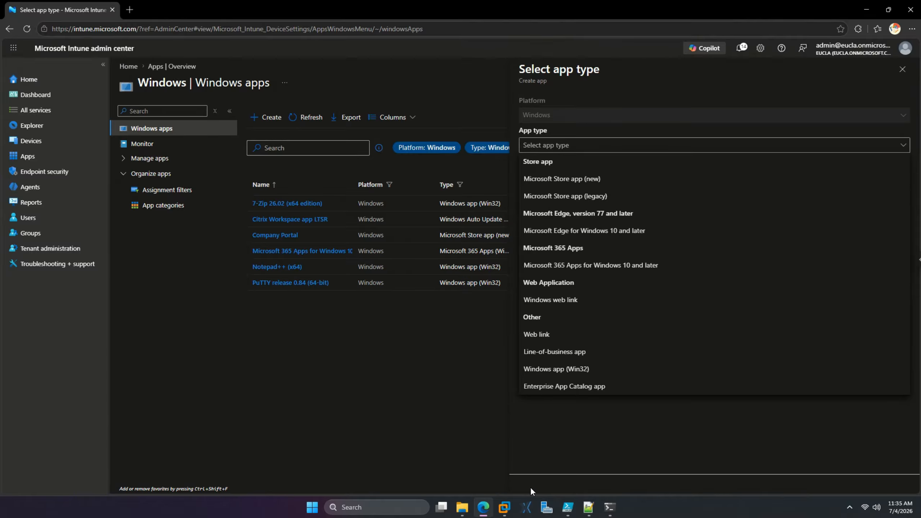
Switch to the Command Prompt, change to the C:\Temp directory and run IntuneWinAppUtil.exe
click(610, 507)
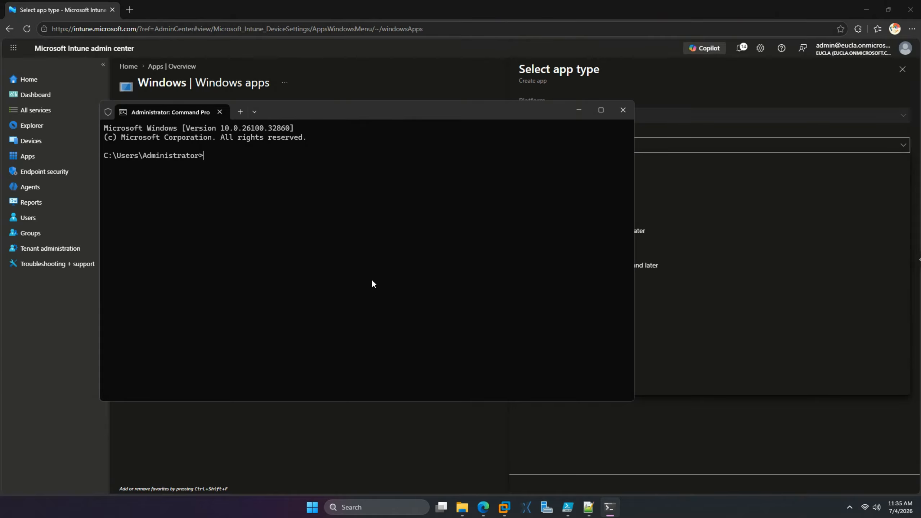
text(cd\)
key(Return)
text(cd Temp)
key(Return)
text(IntuneWinAppUtil.exe)
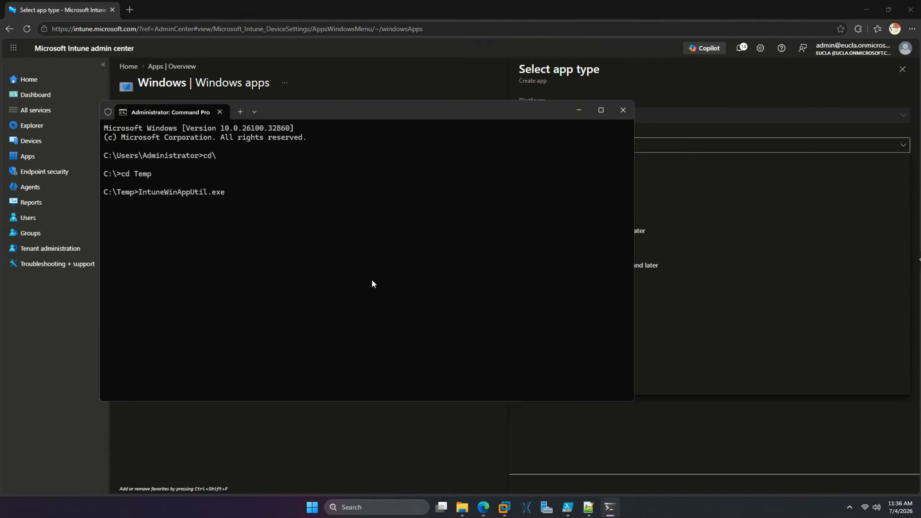
key(Return)
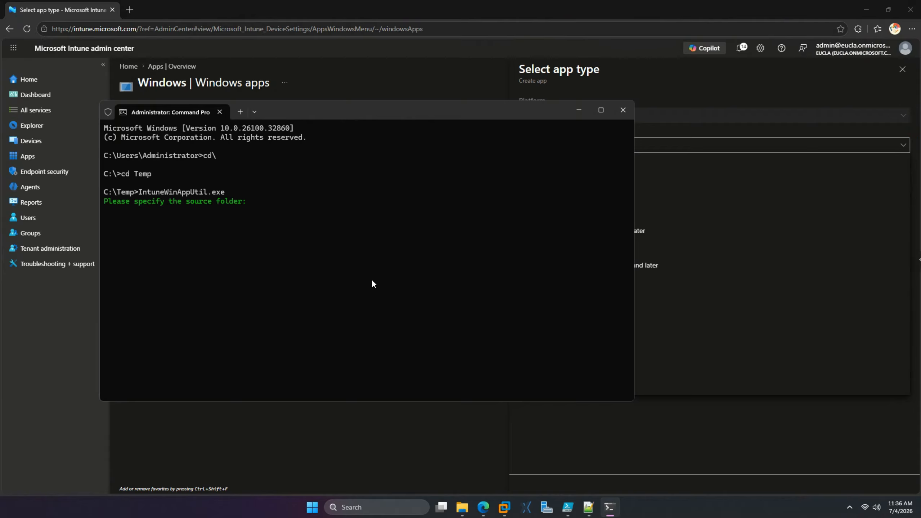
Open the C:\Temp\source folder in a new File Explorer tab and check the setup file's name
click(462, 507)
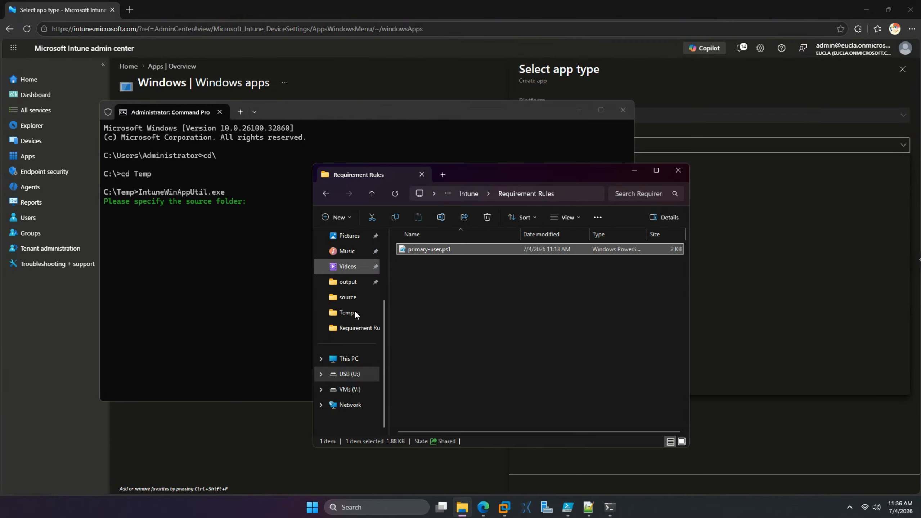
click(444, 177)
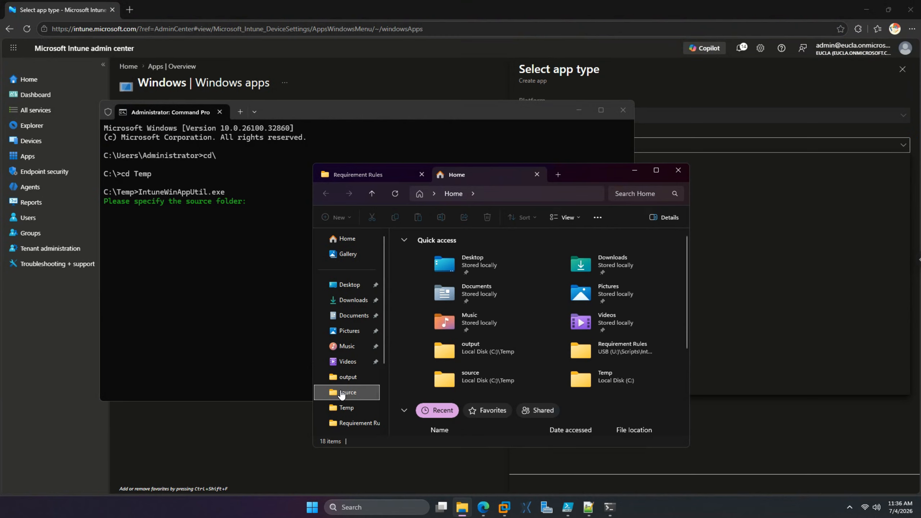
click(341, 394)
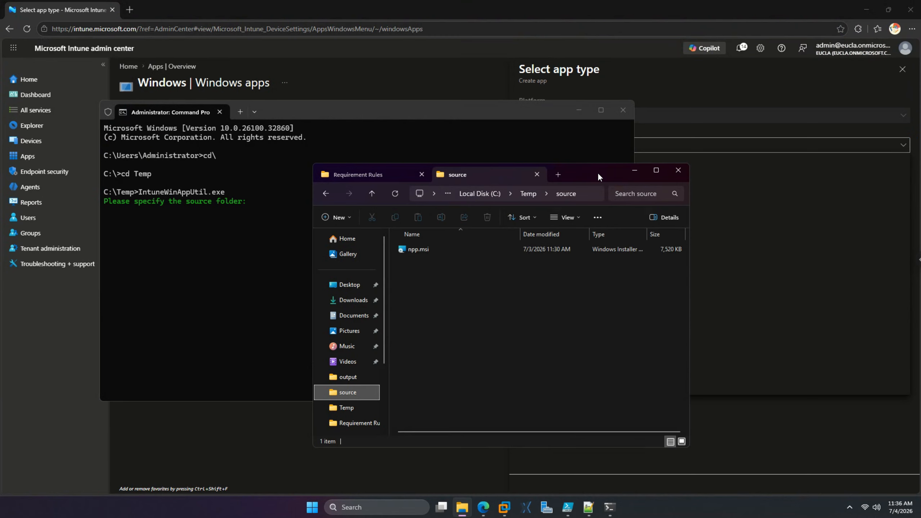
drag(597, 171, 663, 174)
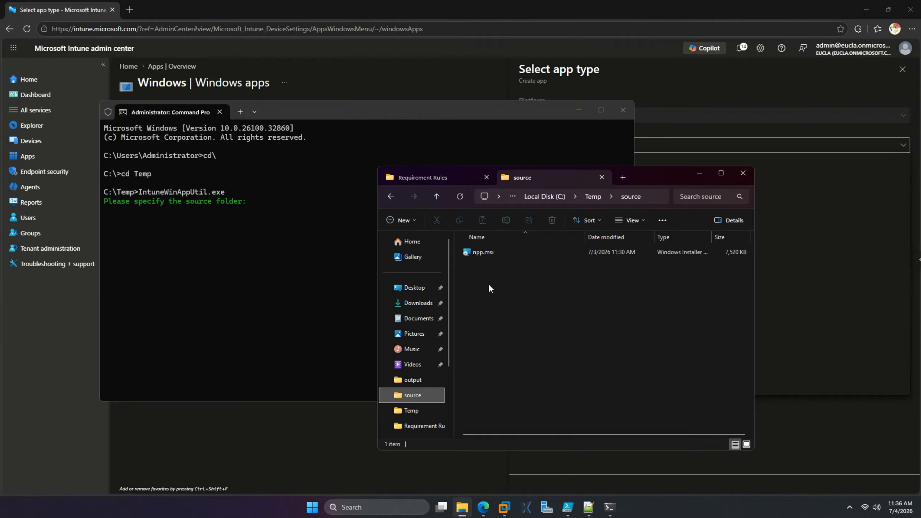
Specify source as the packaging tool's source folder, npp.msi as the setup file and output as the output folder
click(289, 240)
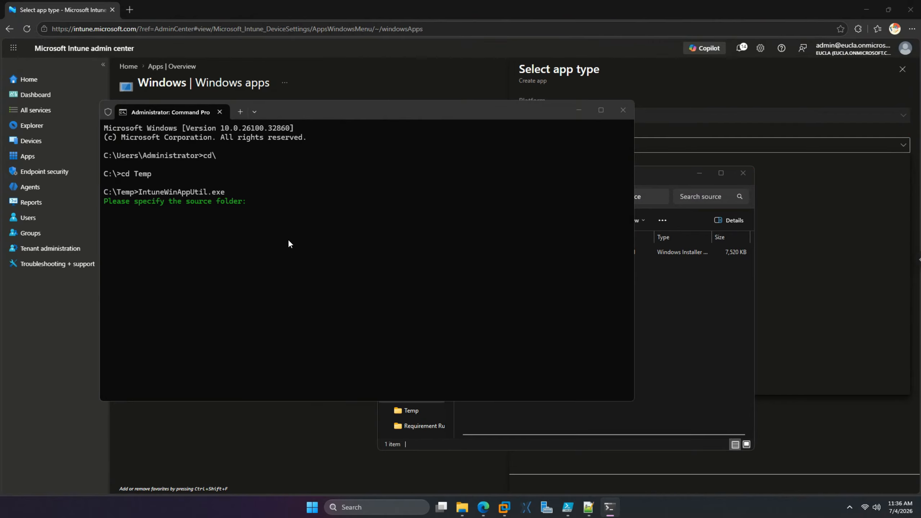
text(source)
key(Return)
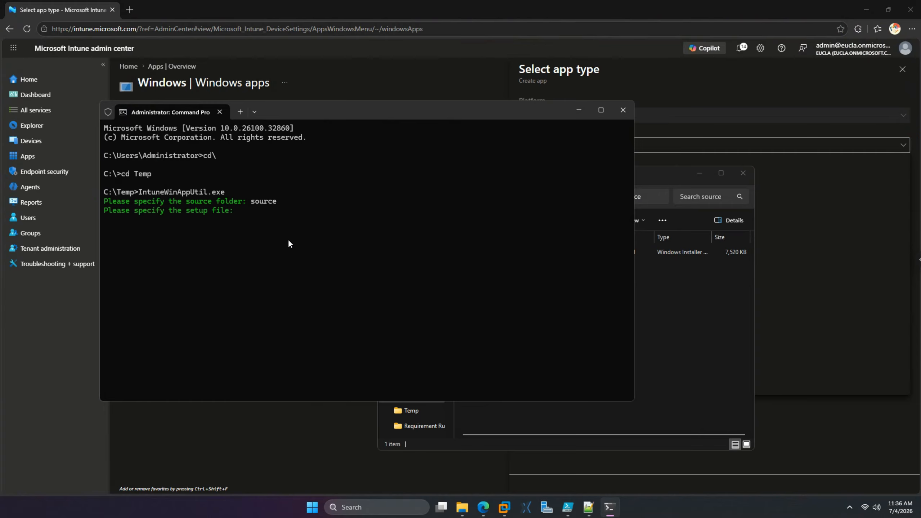
text(npp.msi)
key(Return)
text(out)
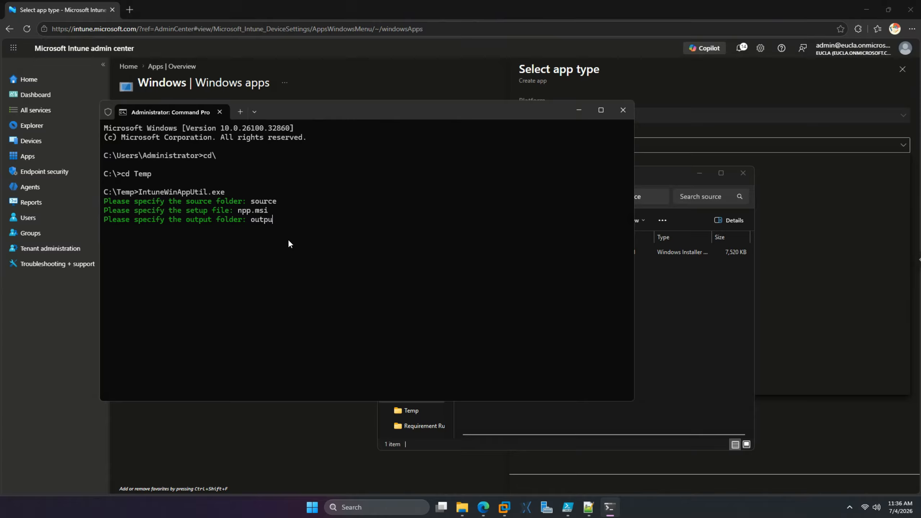
text(put)
key(Return)
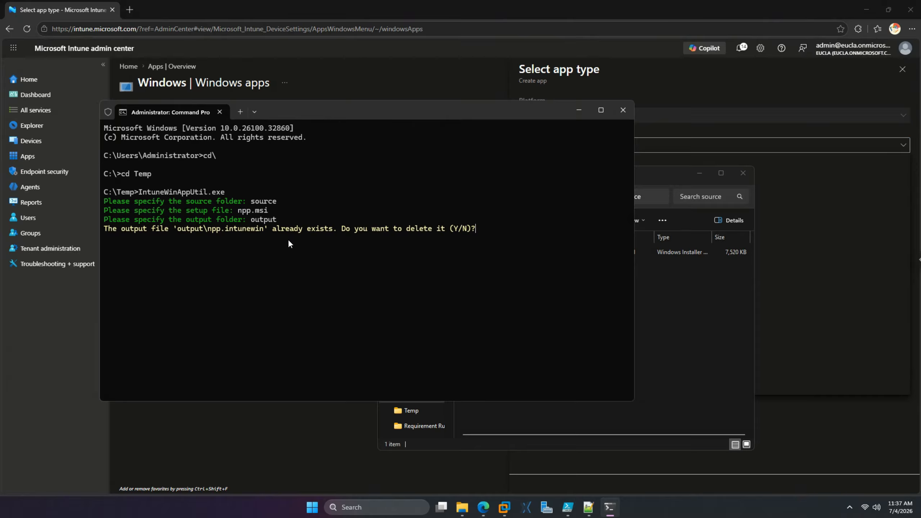
Agree to delete the existing output\npp.intunewin and decline specifying a catalog folder to generate the package
text(y)
key(Return)
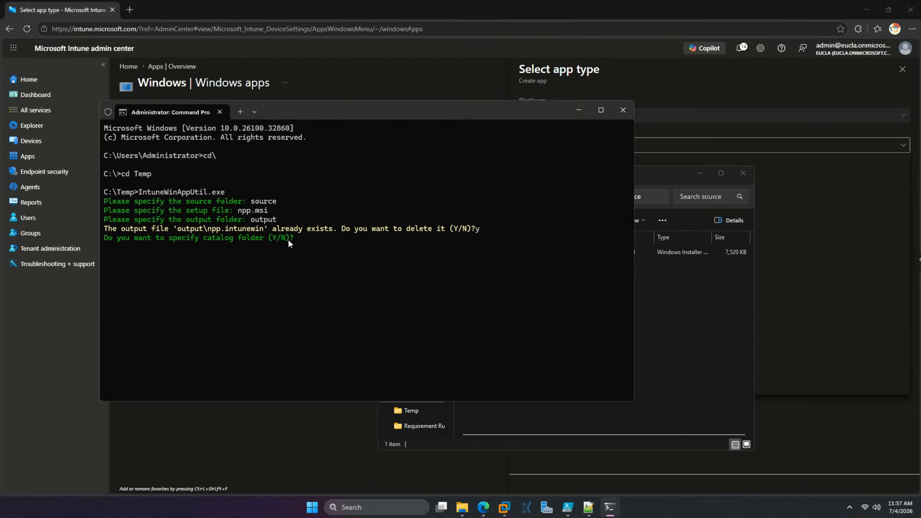
text(n)
key(Return)
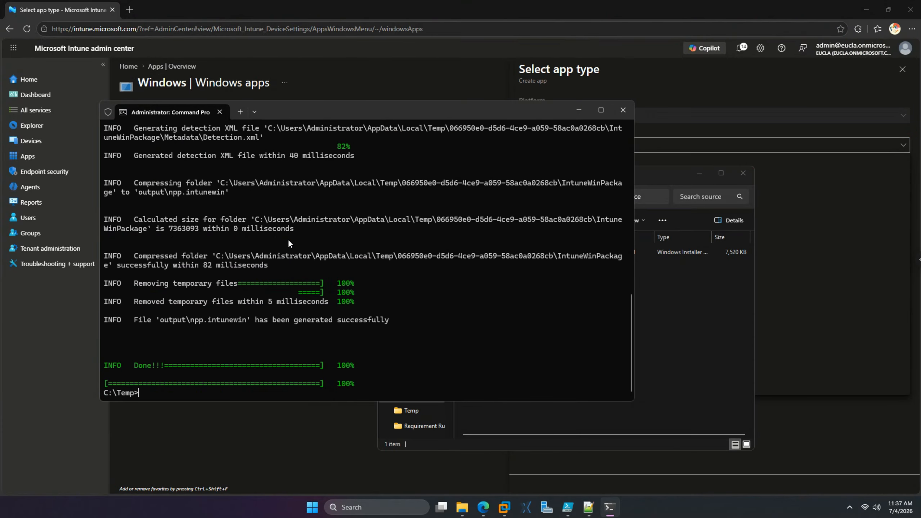
Browse to the C:\Temp\output folder in File Explorer and check the npp.intunewin package
click(667, 294)
click(593, 197)
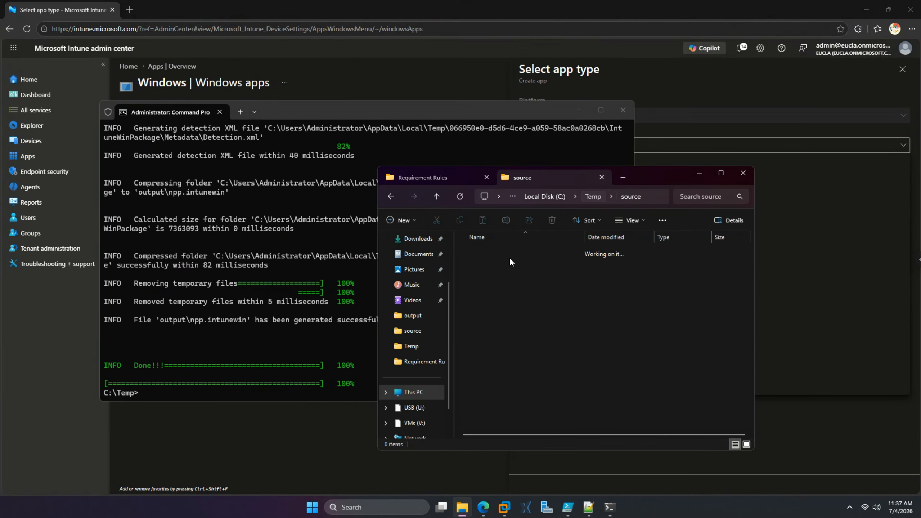
double_click(498, 251)
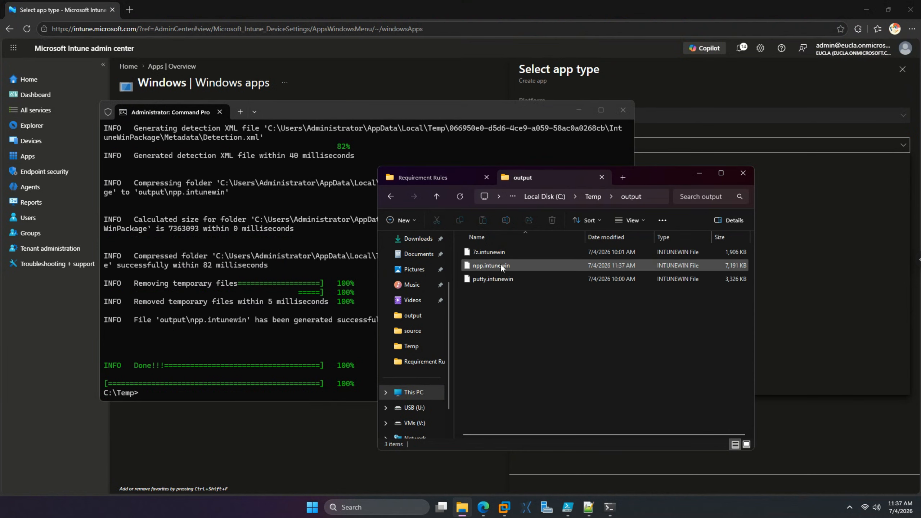
Back in Intune, create a new app of the type Windows app (Win32)
click(339, 433)
click(263, 119)
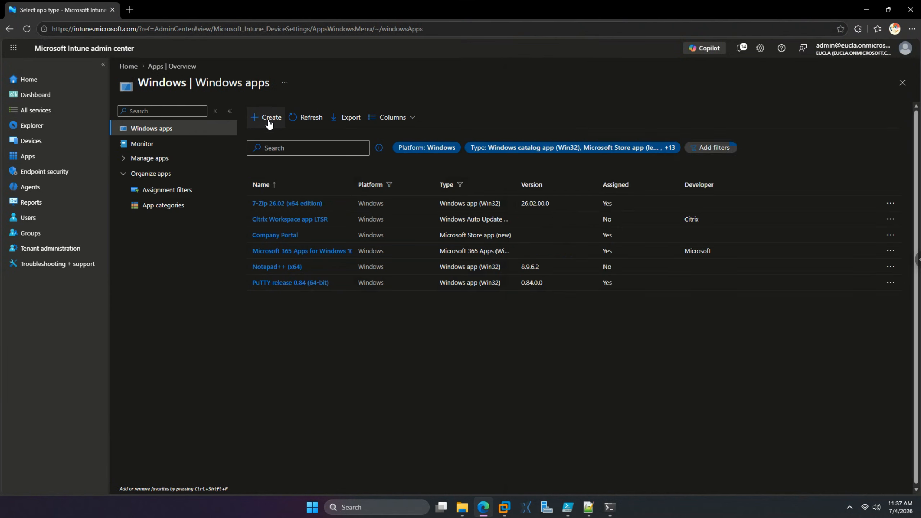
click(552, 145)
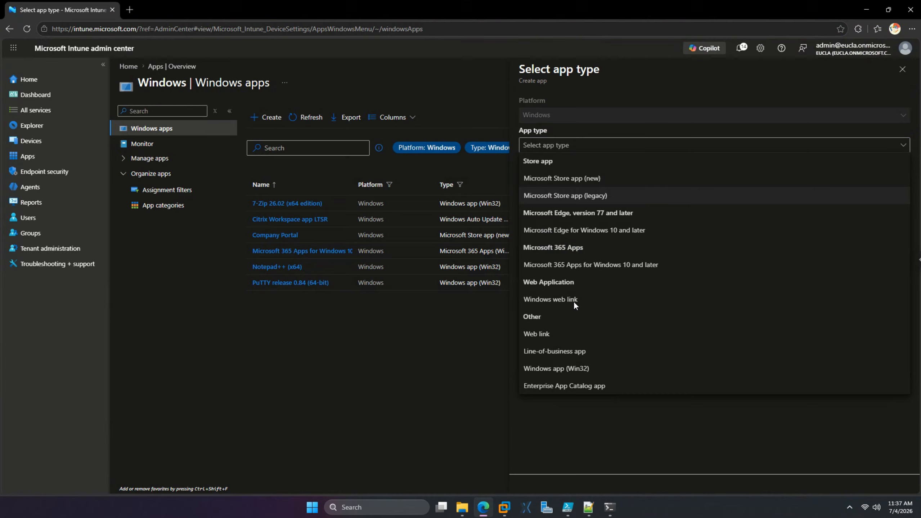
click(565, 369)
click(548, 478)
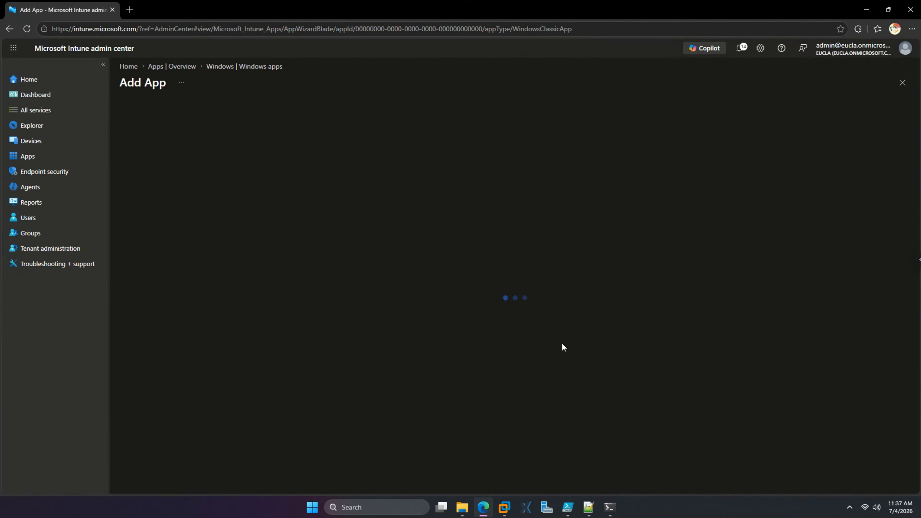
Choose npp.intunewin from the C:\Temp\output folder as the app package file and accept it
click(256, 145)
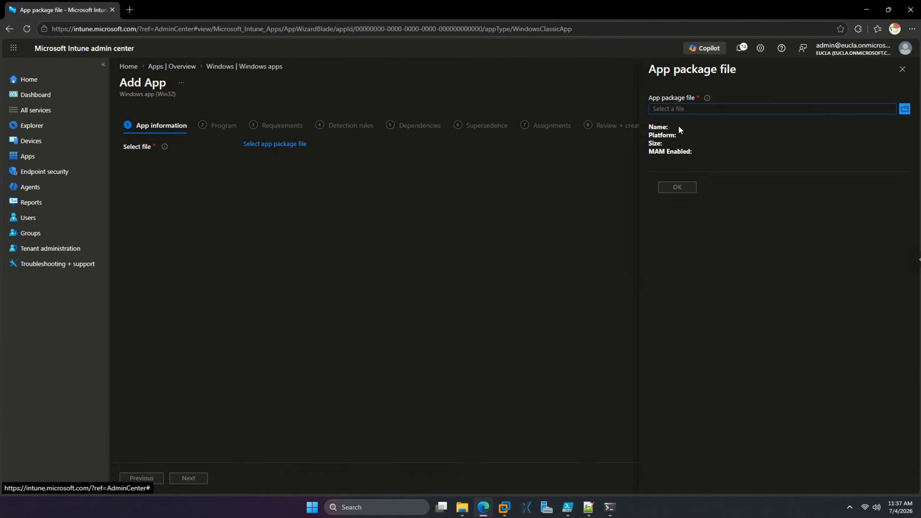
click(700, 108)
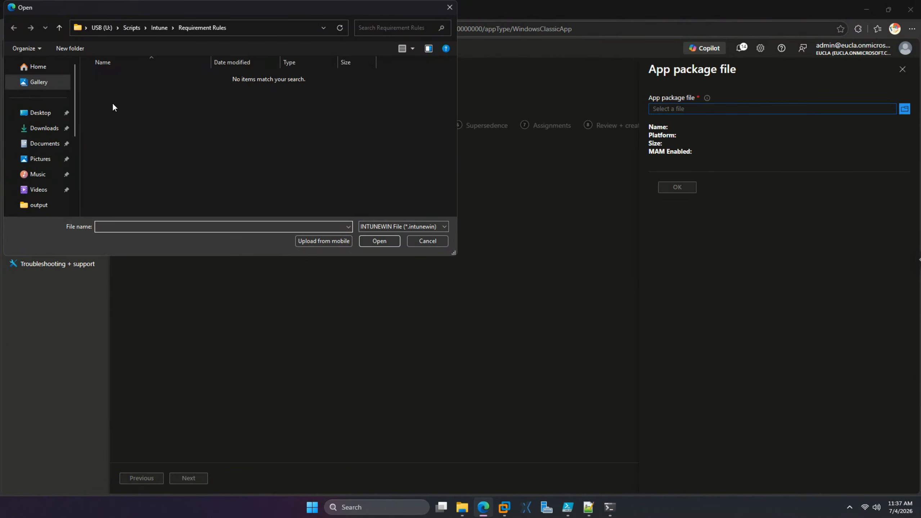
scroll(52, 170, down, 3)
click(40, 142)
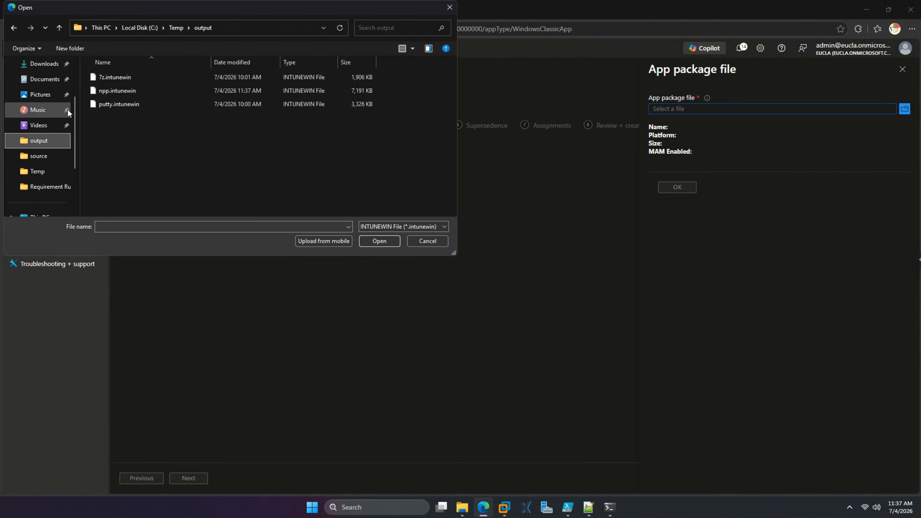
click(103, 93)
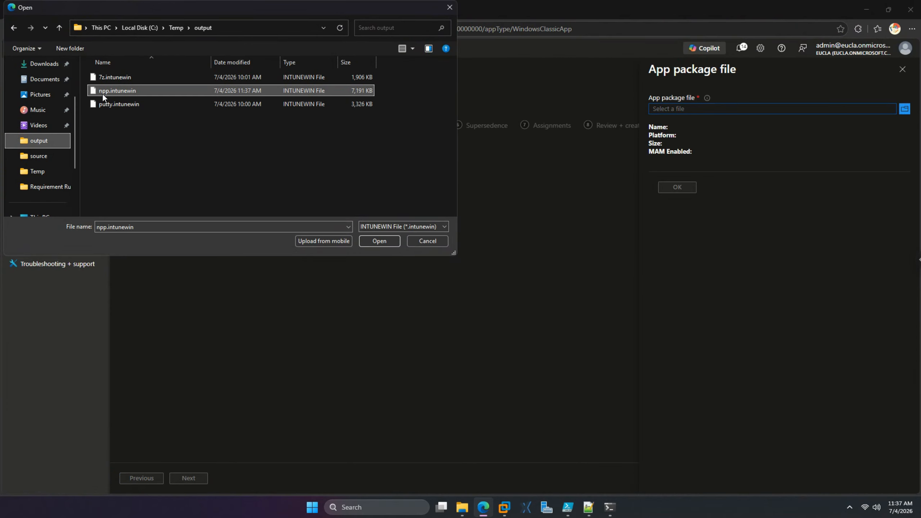
click(389, 241)
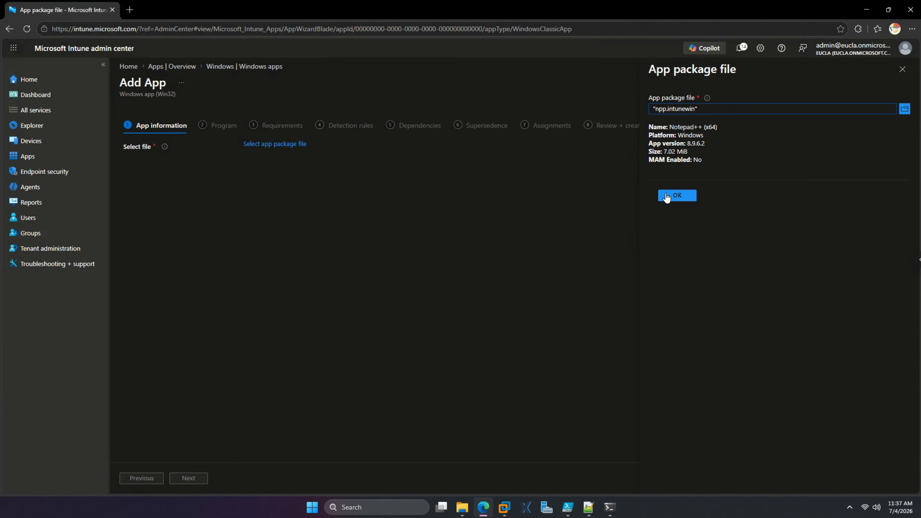
click(669, 190)
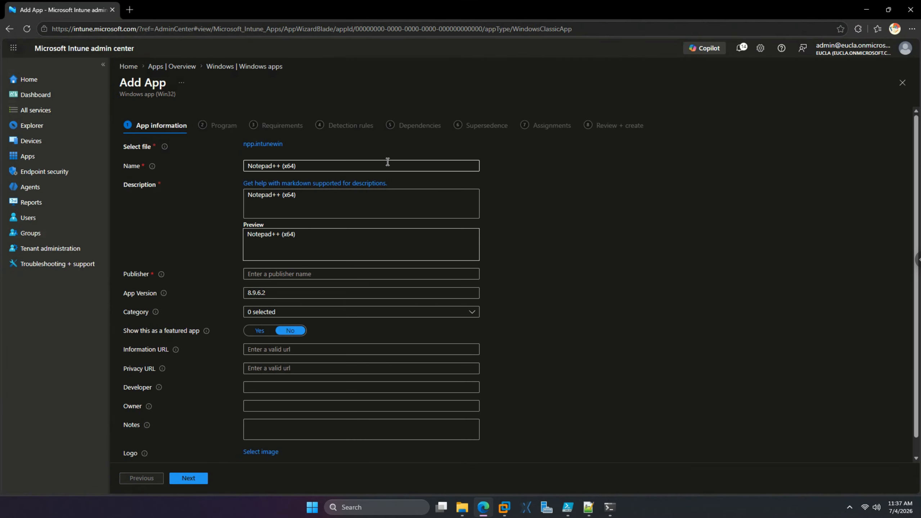
Copy the word Notepad from the description preview into the Publisher field and continue to the Program settings
double_click(259, 236)
key(ctrl+c)
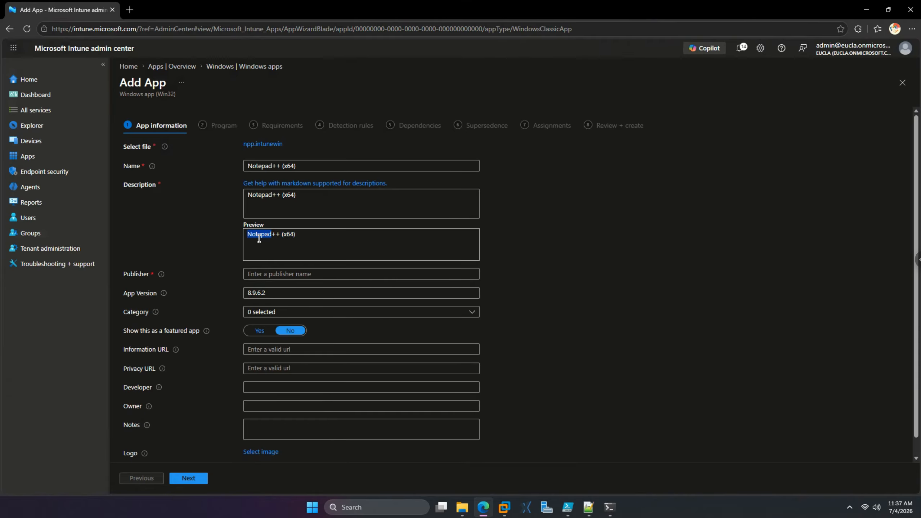
click(267, 273)
key(ctrl+v)
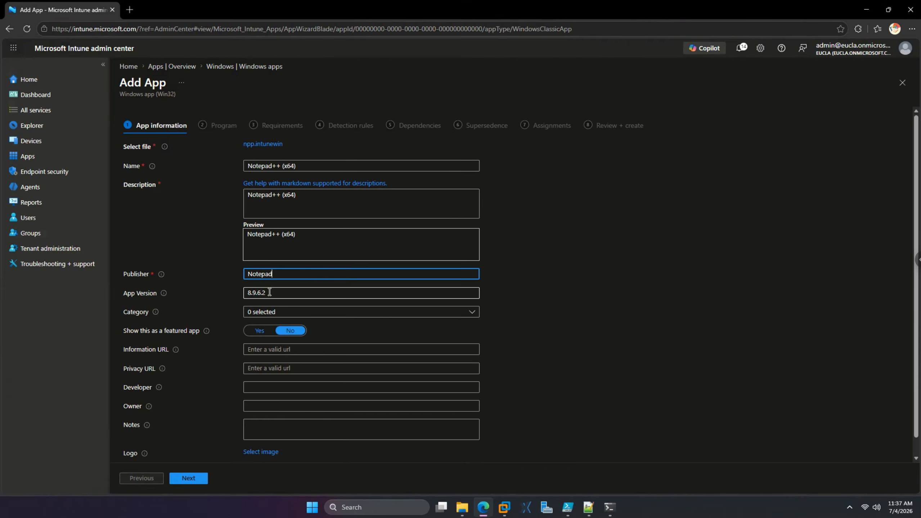
click(203, 477)
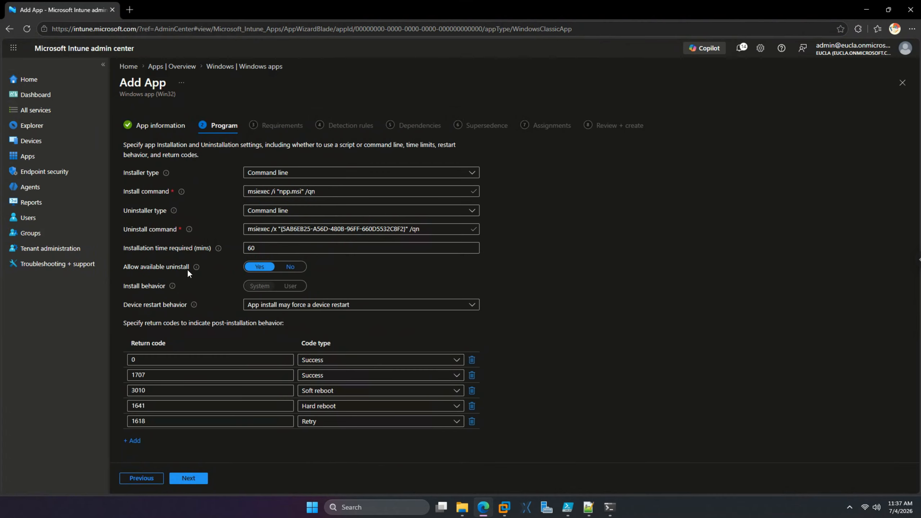
Leave Allow available uninstall set to Yes and continue to the Requirements settings
click(295, 270)
click(261, 270)
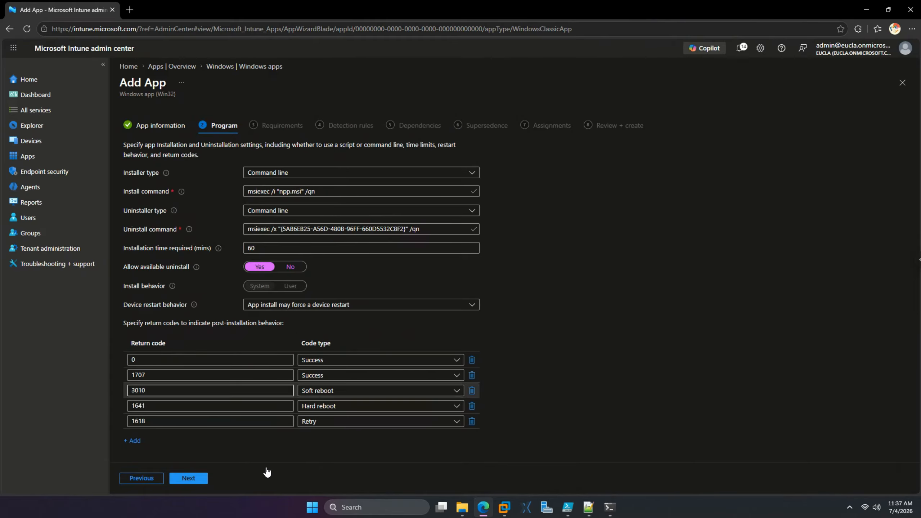
click(200, 480)
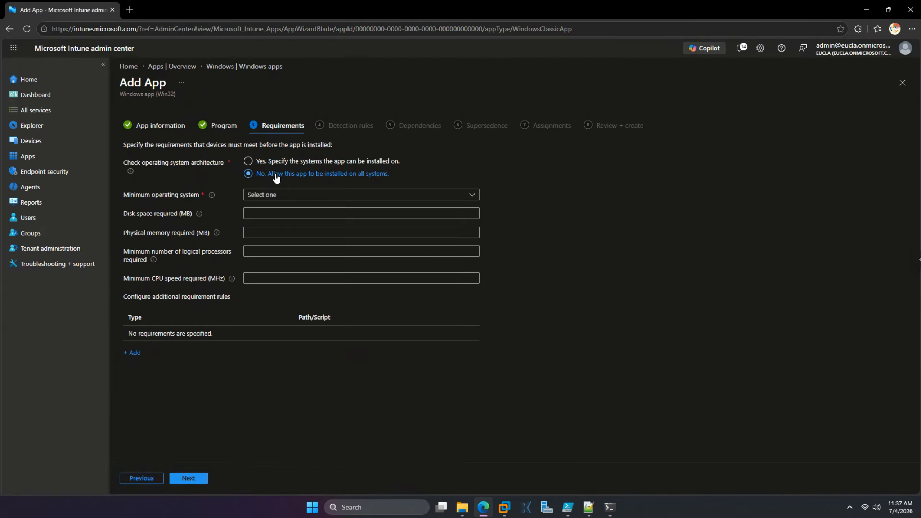
Set the minimum operating system to Windows 10 1607, allow installation only on x64 systems, and continue to the Detection rules
click(285, 195)
click(287, 209)
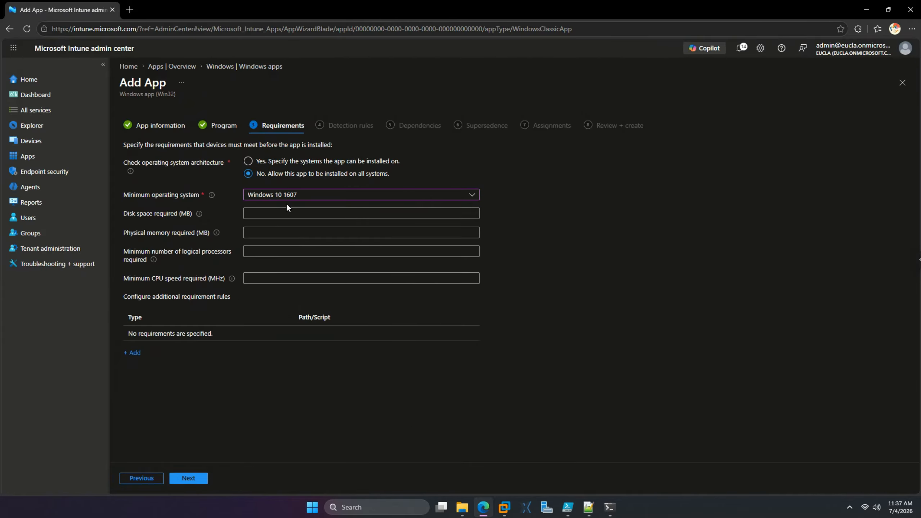
click(305, 161)
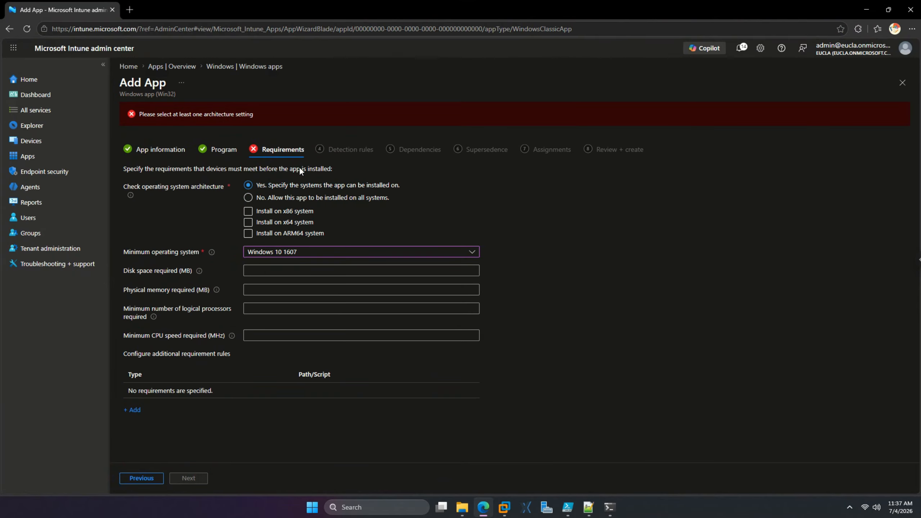
click(279, 223)
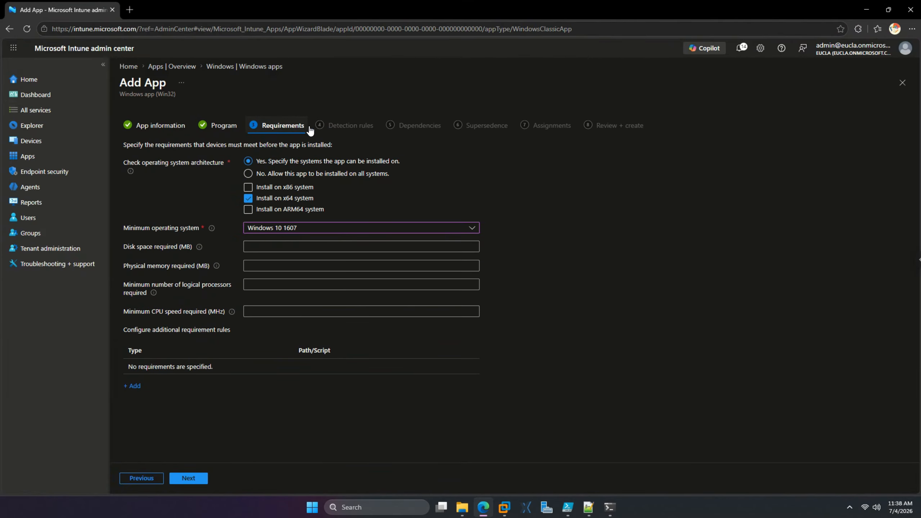
click(200, 478)
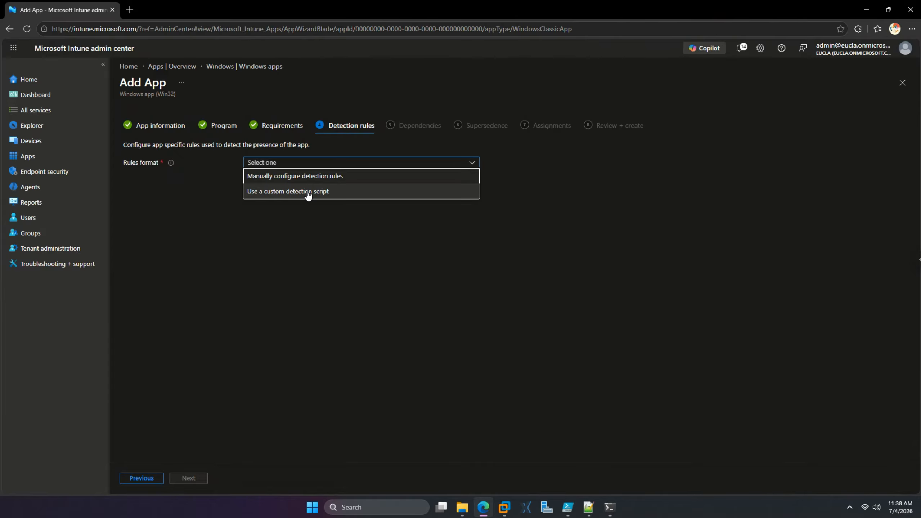
Manually configure an MSI detection rule using the prefilled product code with no version check, and continue to Dependencies
click(314, 175)
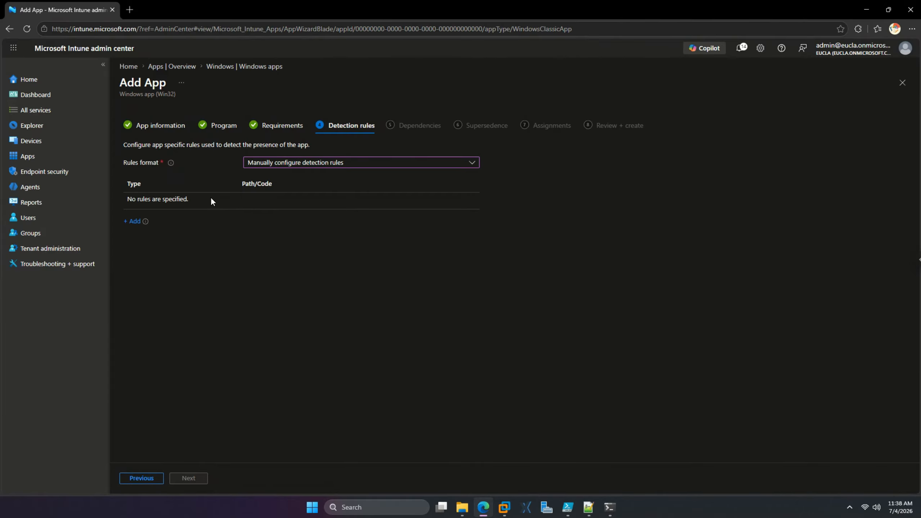
click(315, 164)
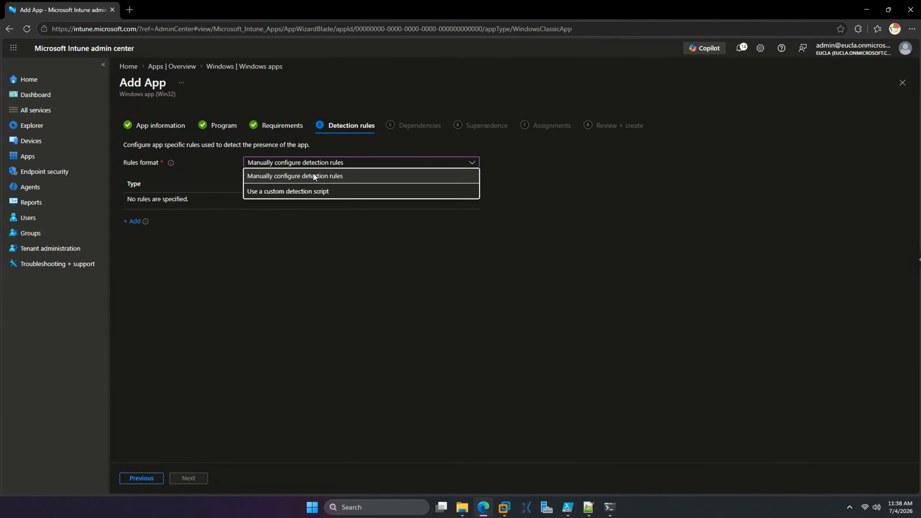
click(313, 175)
click(138, 222)
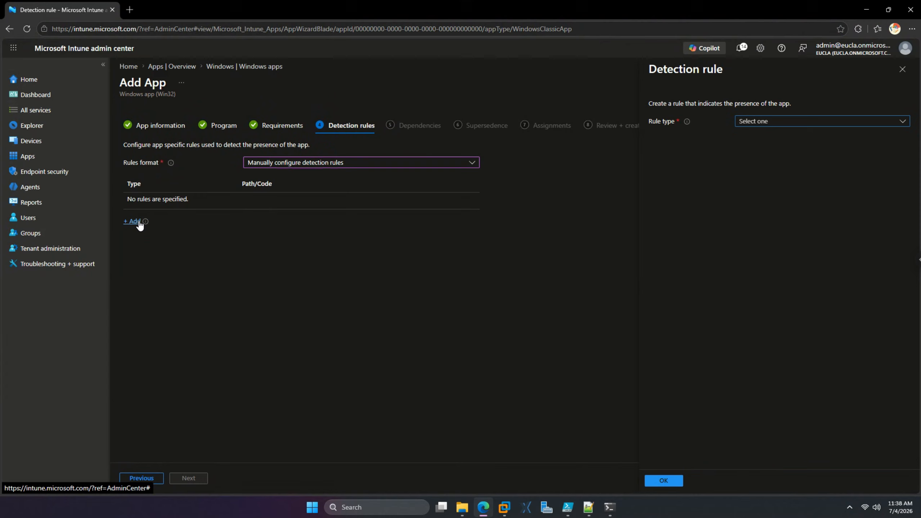
click(755, 121)
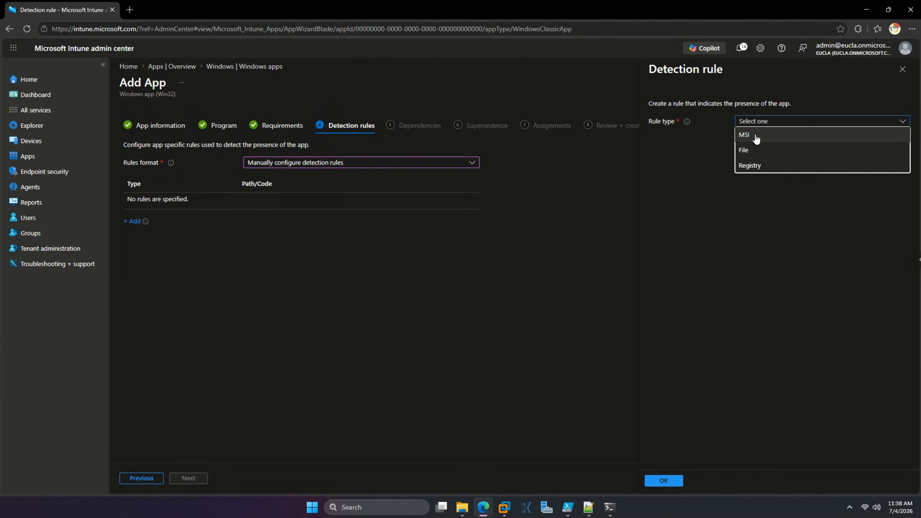
click(756, 136)
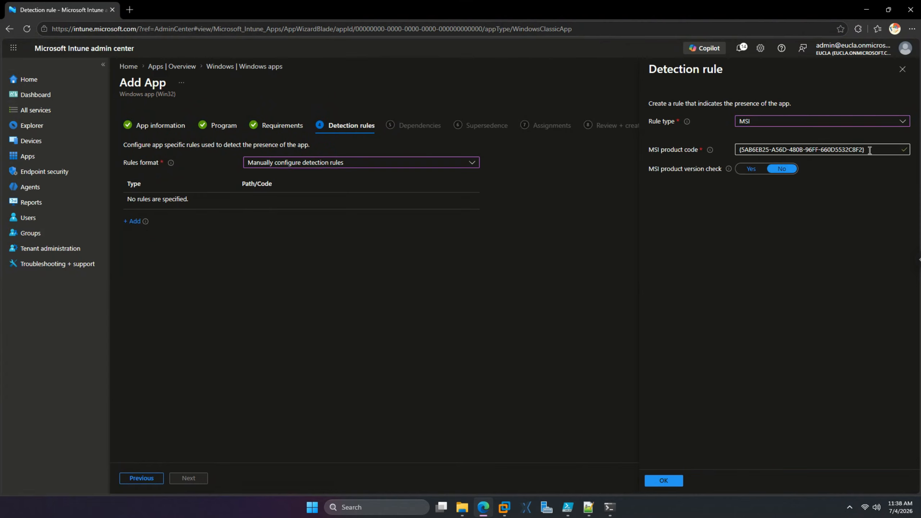
drag(870, 150, 720, 149)
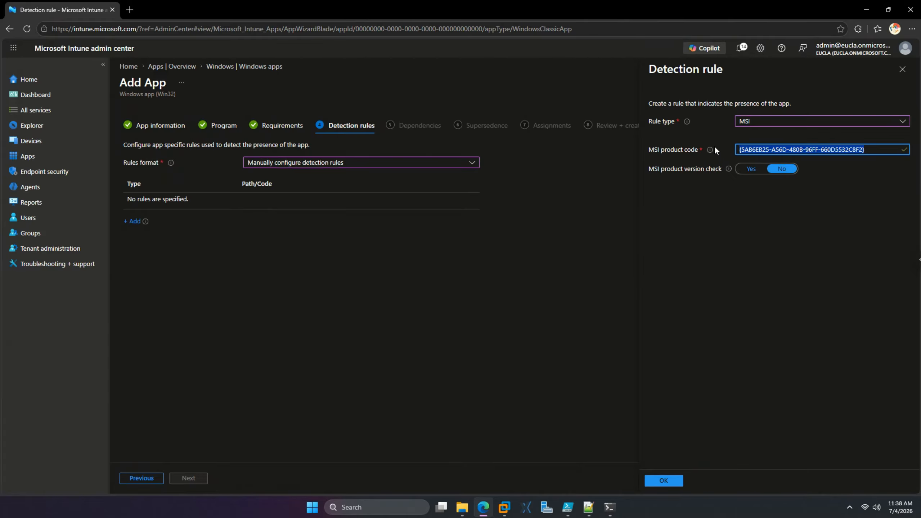
click(663, 481)
click(202, 478)
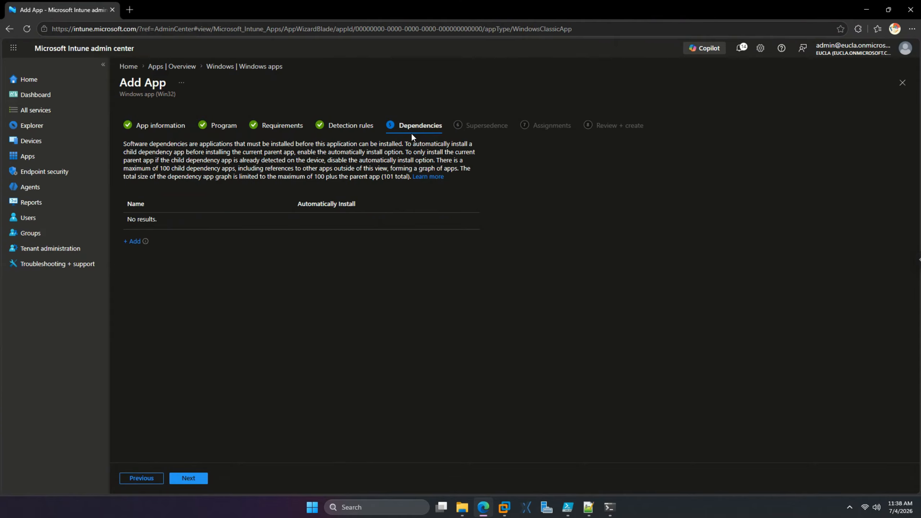
Pass Dependencies and Supersedence without adding anything, and abandon the new app at Assignments to return to the Windows apps list
click(203, 479)
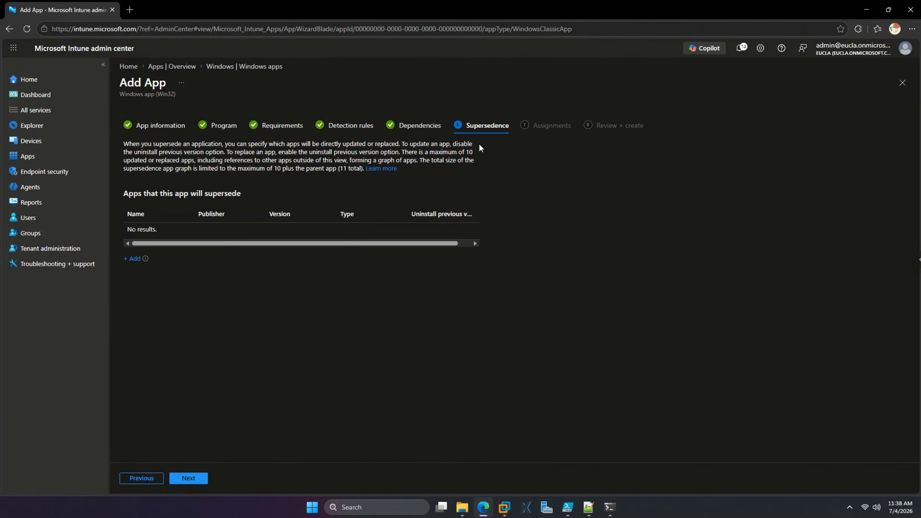
click(203, 478)
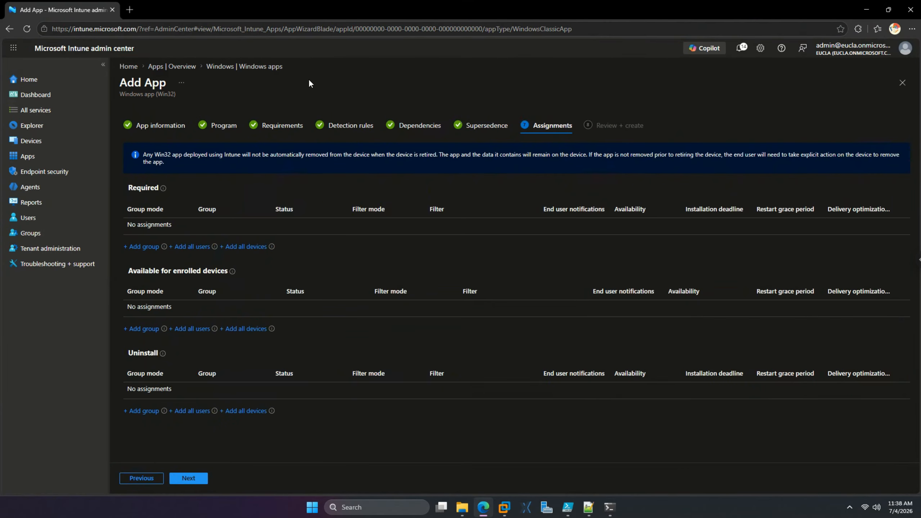
click(272, 69)
click(517, 95)
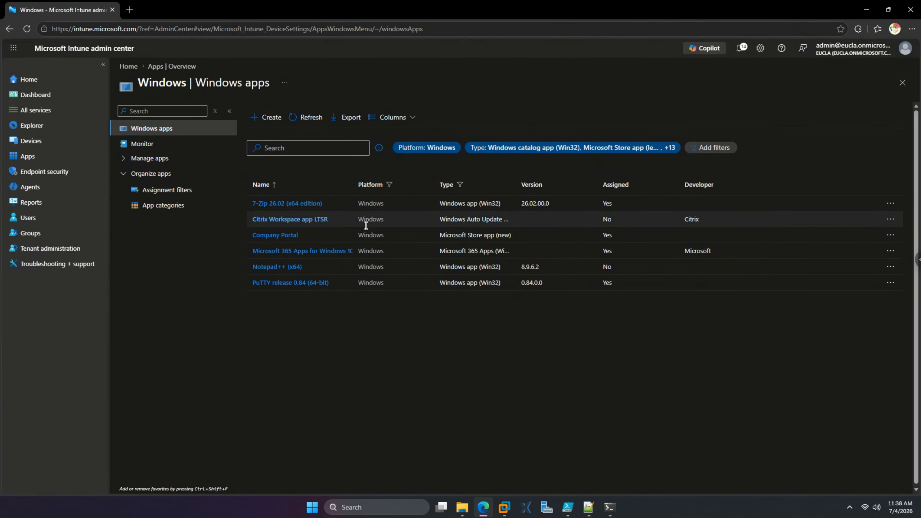
Review the properties of 7-Zip 26.02 (x64 edition) and examine its file-based detection rule
click(306, 204)
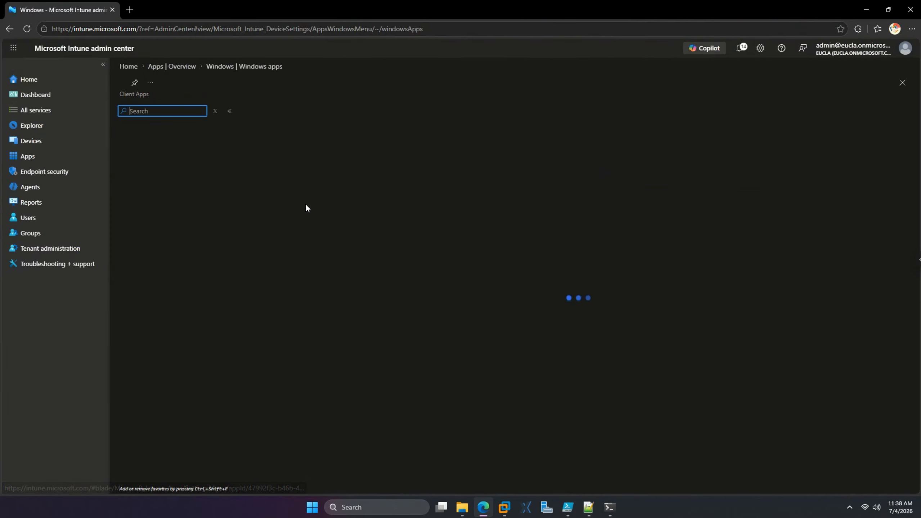
click(145, 159)
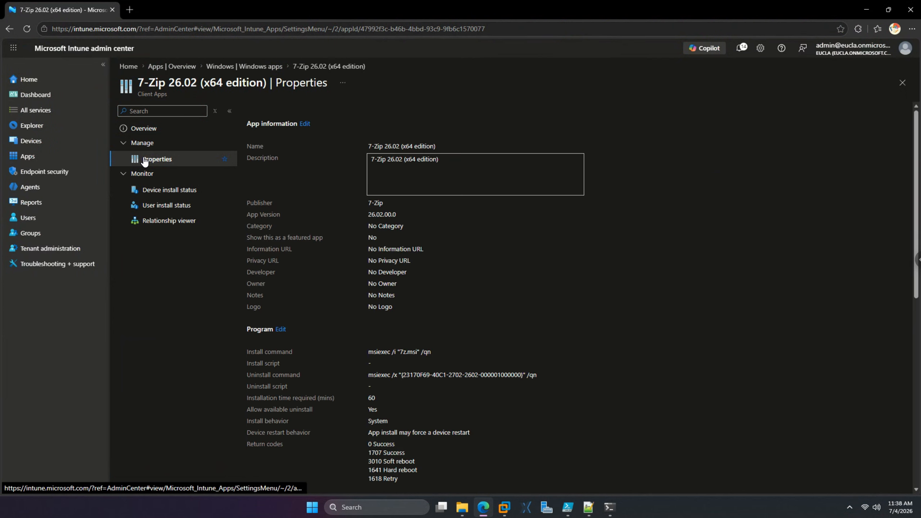
scroll(267, 170, down, 3)
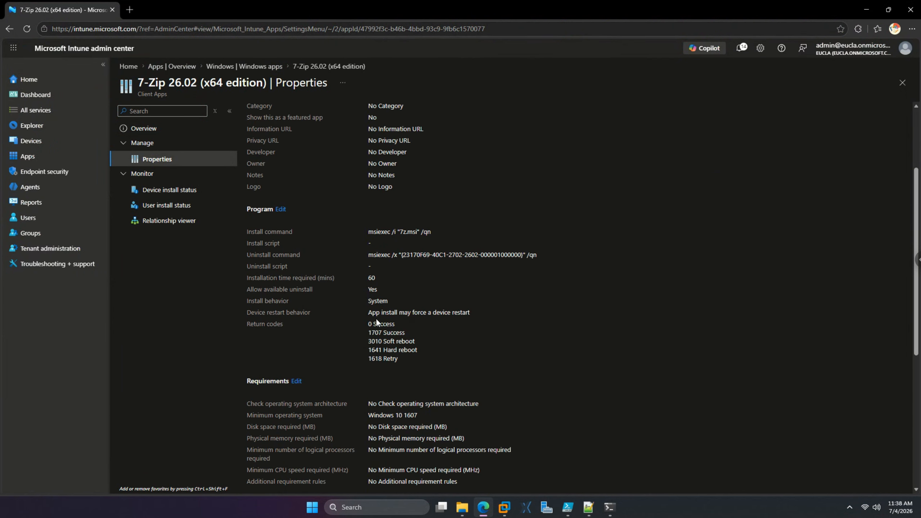
scroll(377, 322, down, 3)
scroll(331, 310, up, 1)
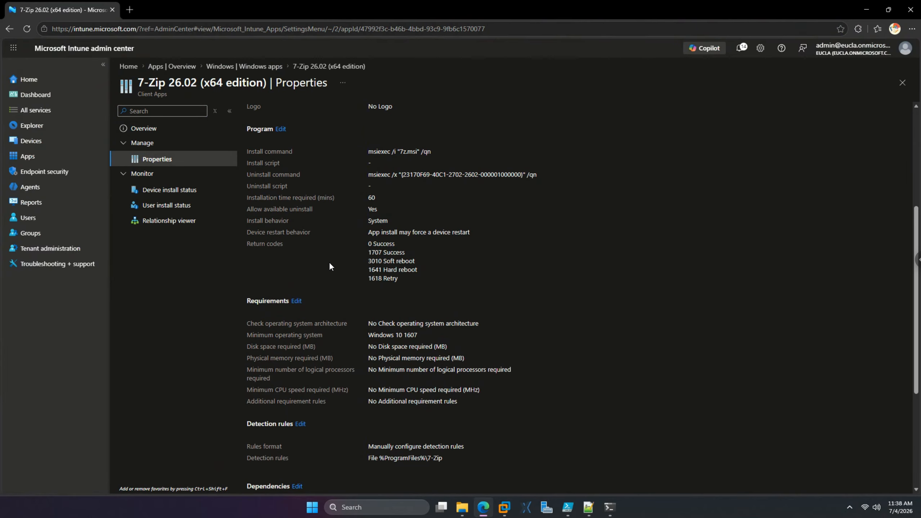
scroll(329, 263, down, 1)
scroll(329, 263, down, 1)
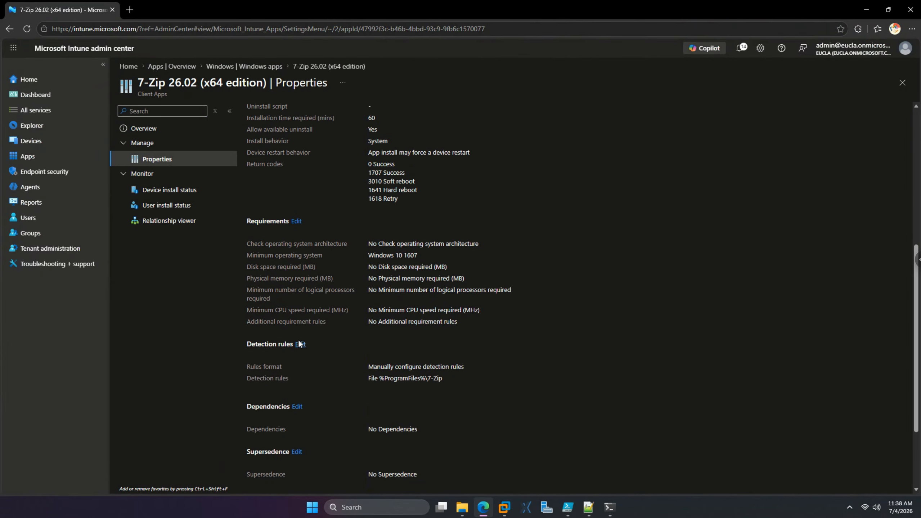
click(300, 344)
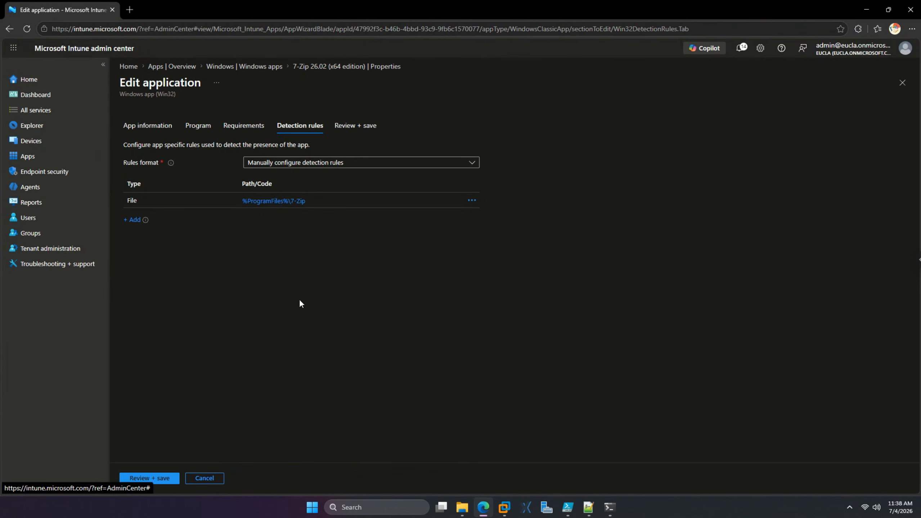
click(283, 203)
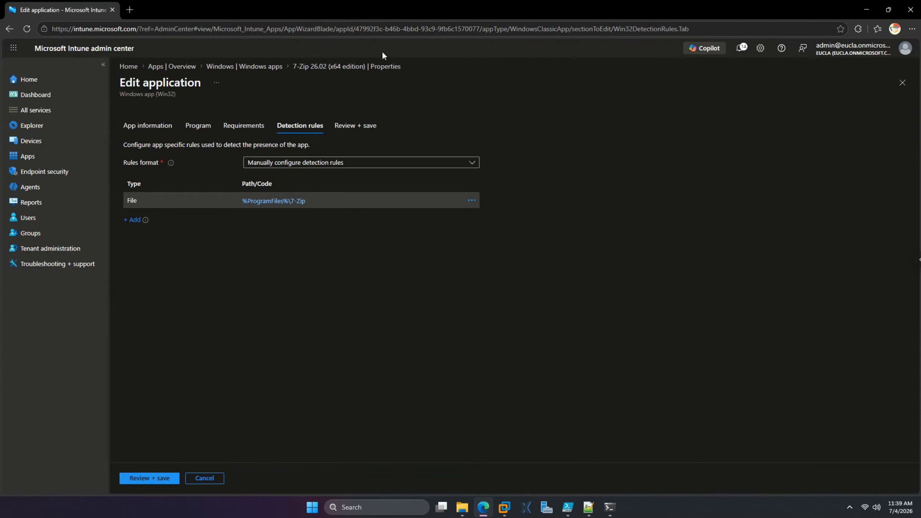
Return to the Windows apps list, open the properties of PuTTY release 0.84 (64-bit), and highlight its MSI detection rule
click(279, 68)
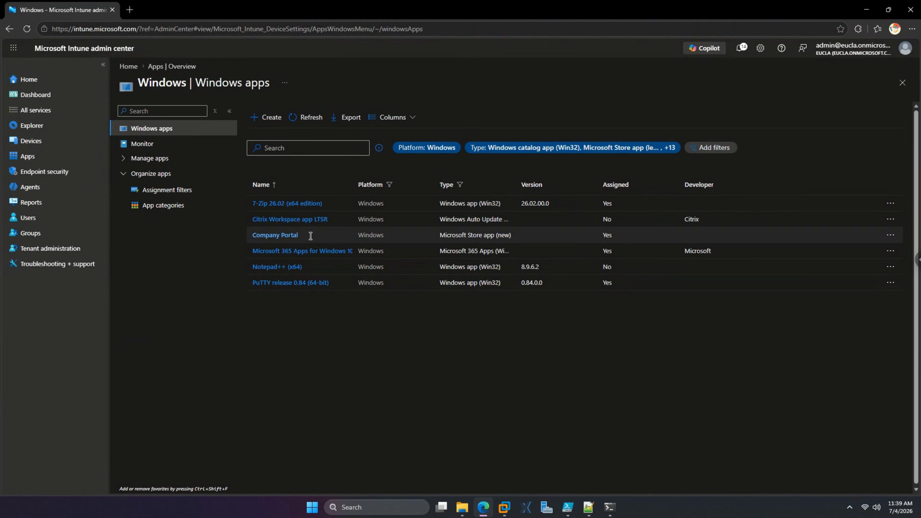
click(314, 283)
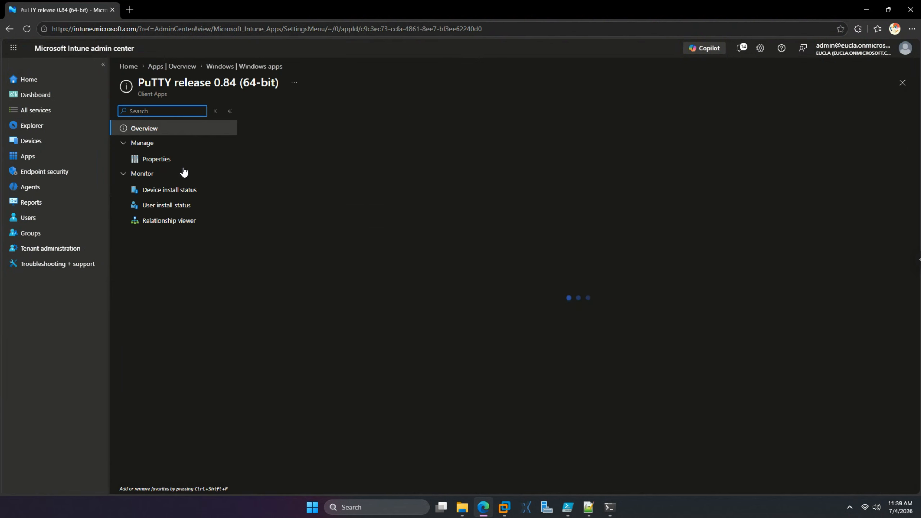
click(164, 159)
scroll(389, 263, down, 5)
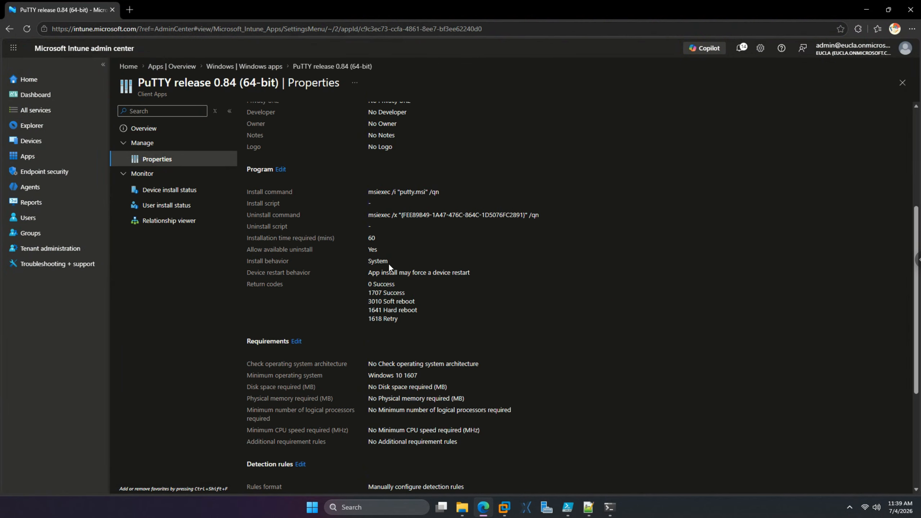
scroll(389, 263, down, 3)
double_click(417, 378)
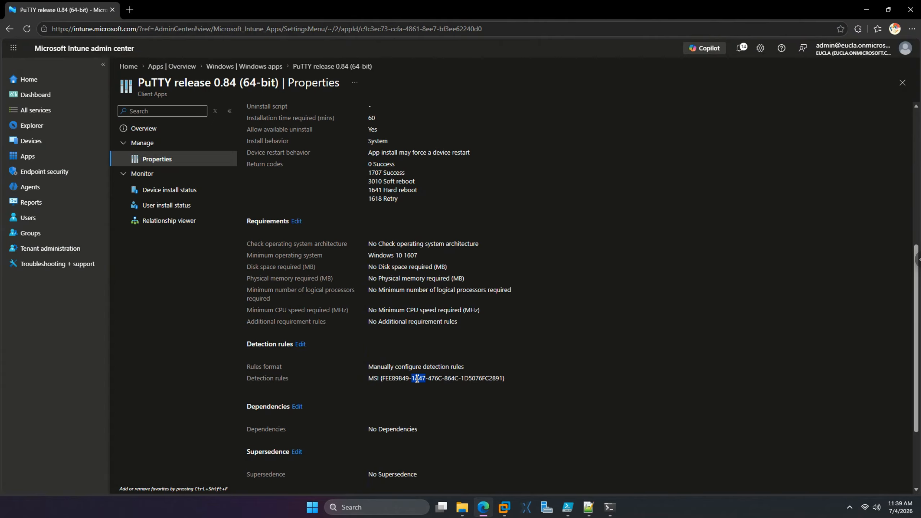
triple_click(417, 379)
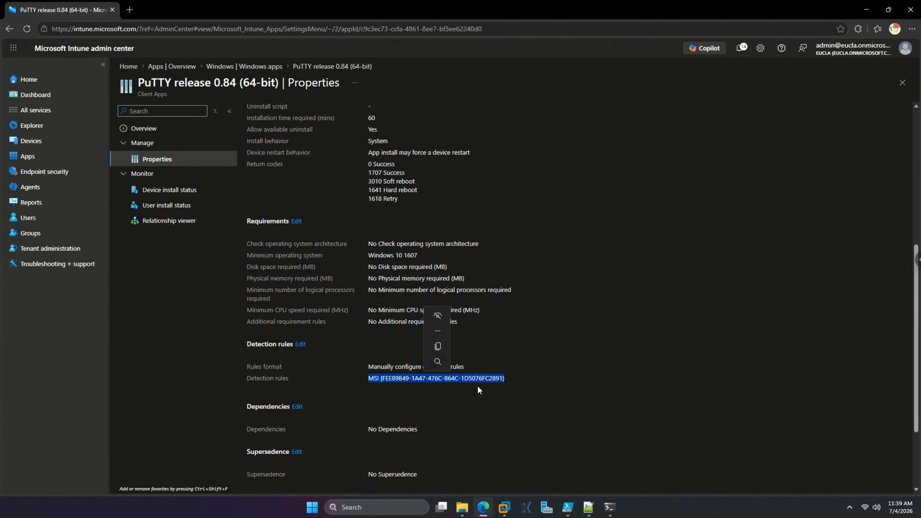
Switch to the INT-EP2 virtual machine in VMware Workstation, clear the open windows off its desktop, and launch Company Portal
mouse_move(505, 507)
click(552, 443)
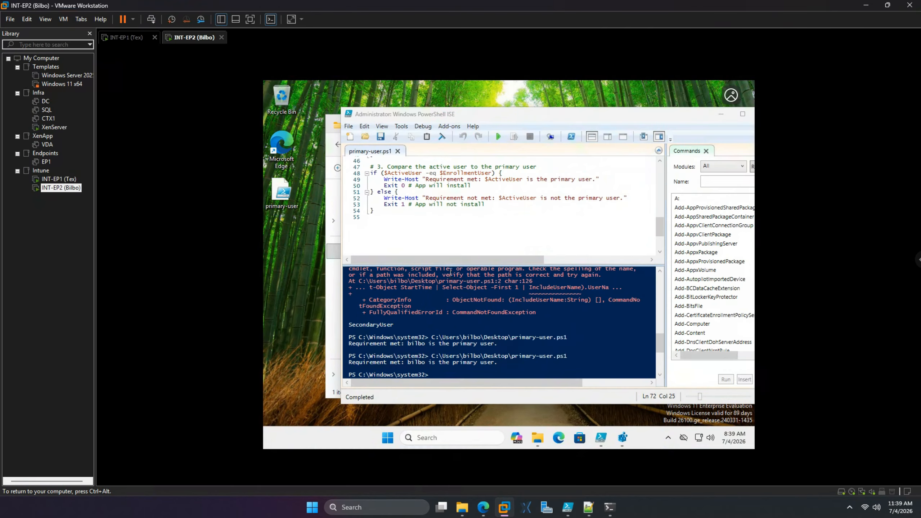
click(724, 117)
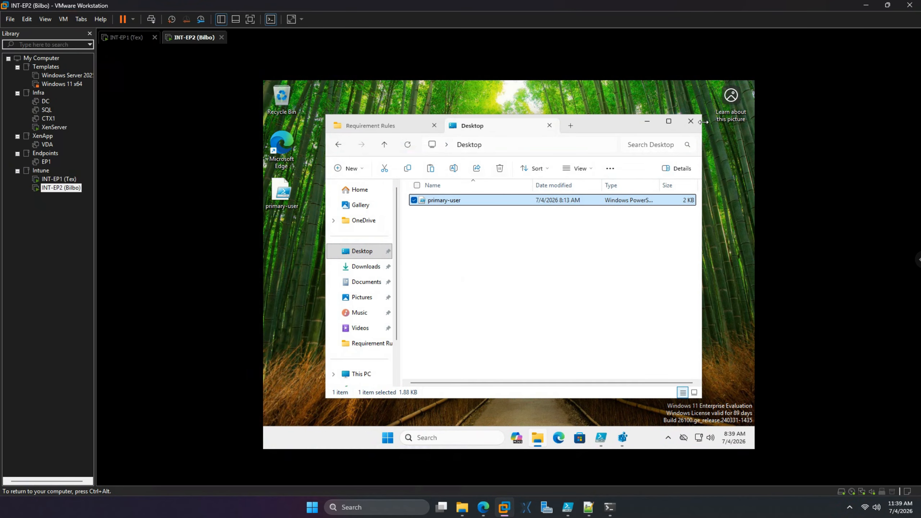
click(690, 117)
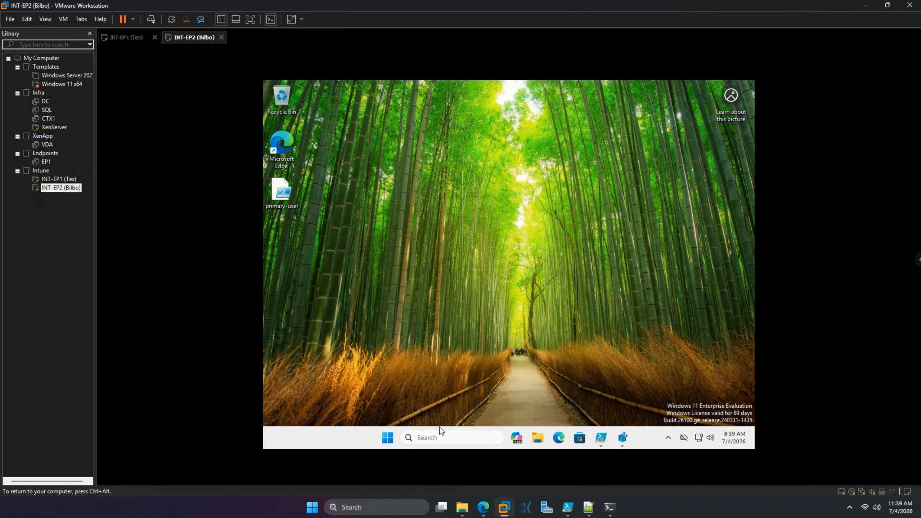
click(442, 438)
text(port)
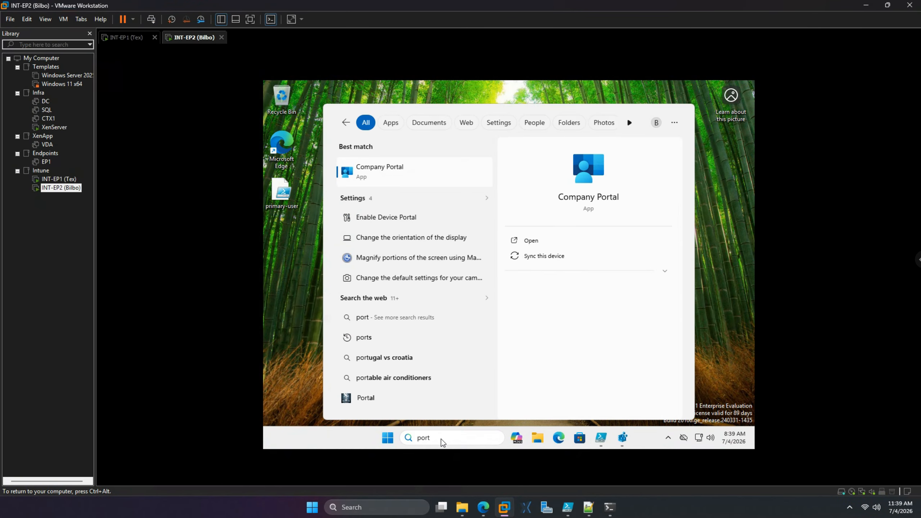
key(Return)
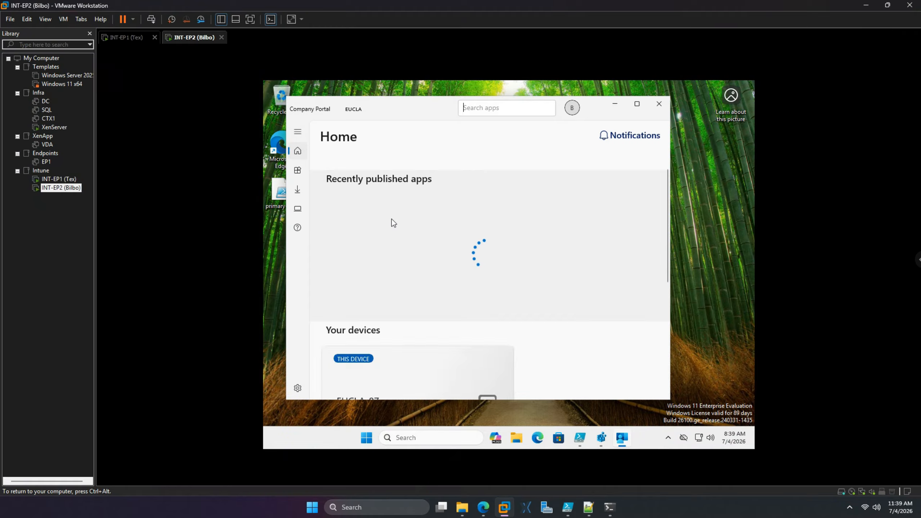
Uninstall PuTTY release 0.84 (64-bit) from the installed apps in Company Portal and confirm the removal
click(298, 190)
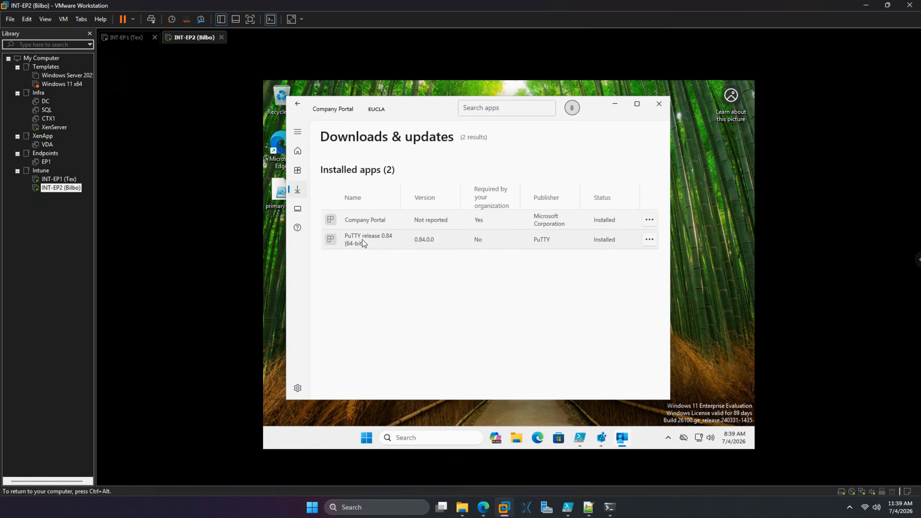
click(367, 242)
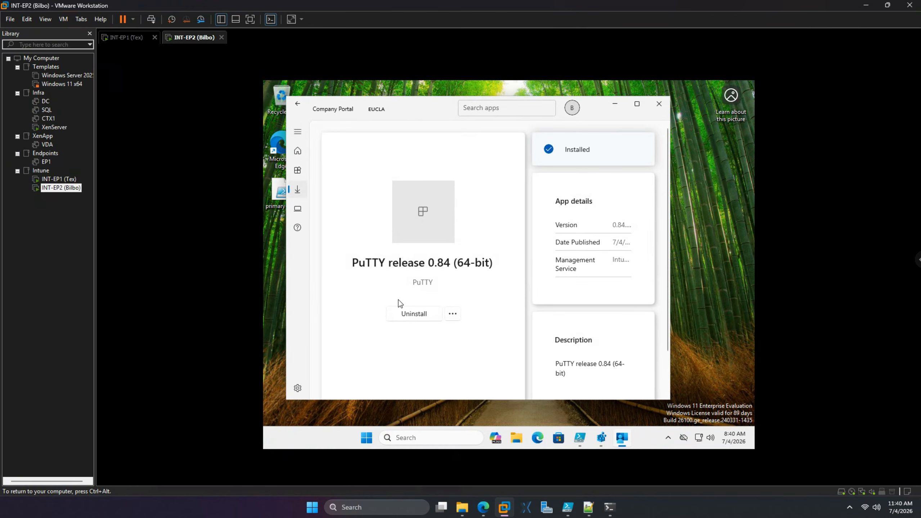
click(411, 314)
click(426, 277)
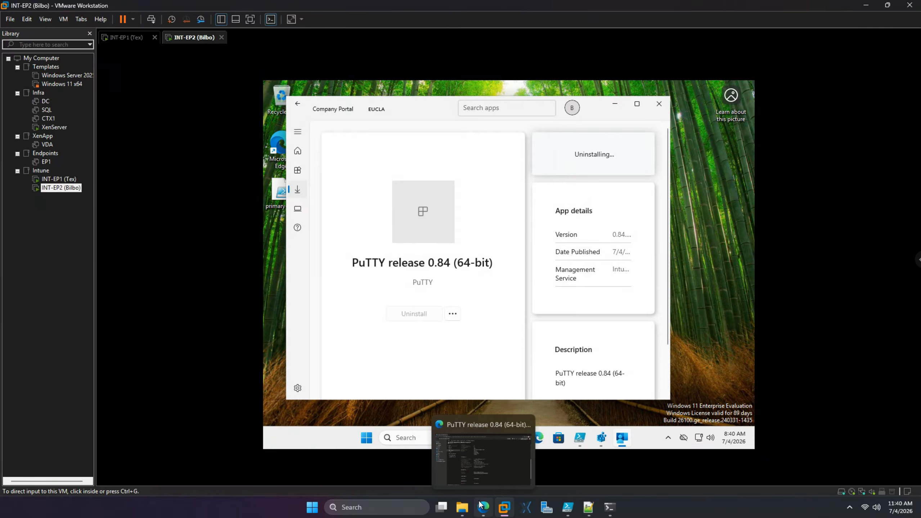
Switch to the Intune admin center, examine the editable assignments of PuTTY release 0.84 (64-bit), and return to the Windows apps list
click(479, 450)
scroll(458, 338, down, 3)
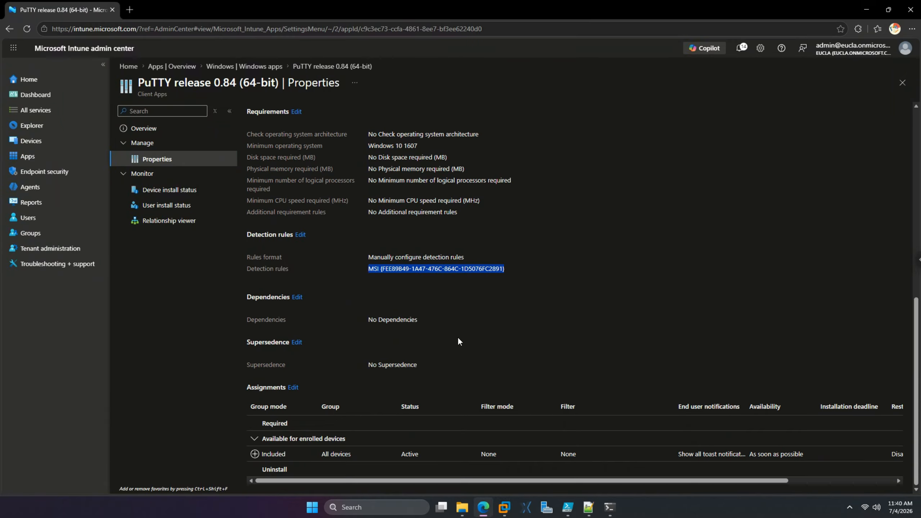
click(294, 387)
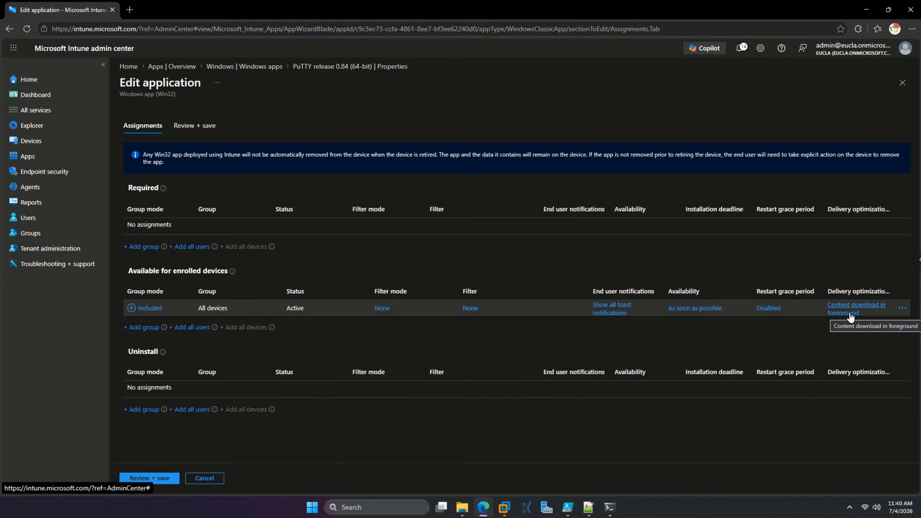
click(251, 66)
Return to Company Portal on the virtual machine and reinstall PuTTY release 0.84 (64-bit) from the recently published apps
click(858, 13)
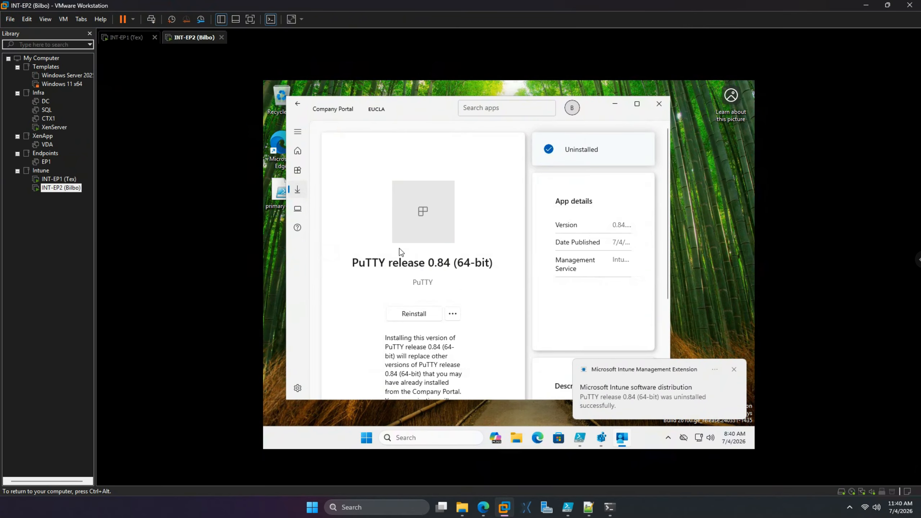
click(297, 152)
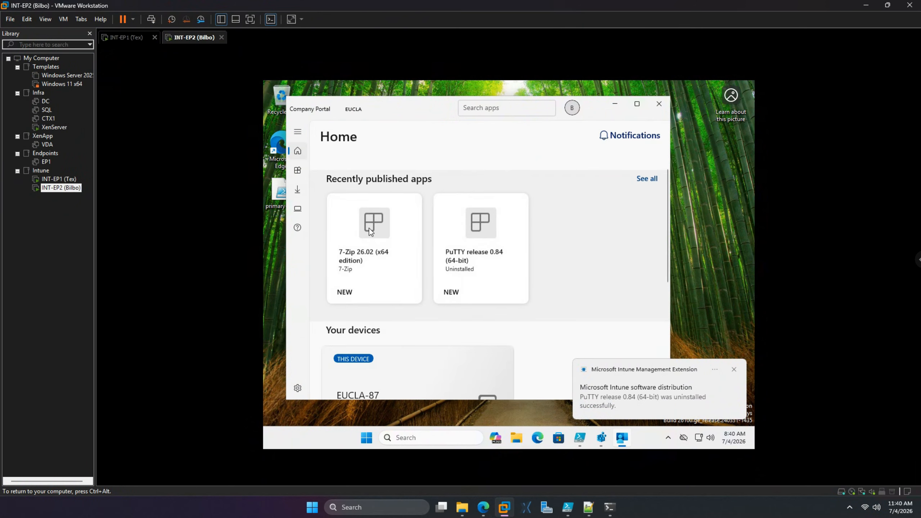
click(478, 235)
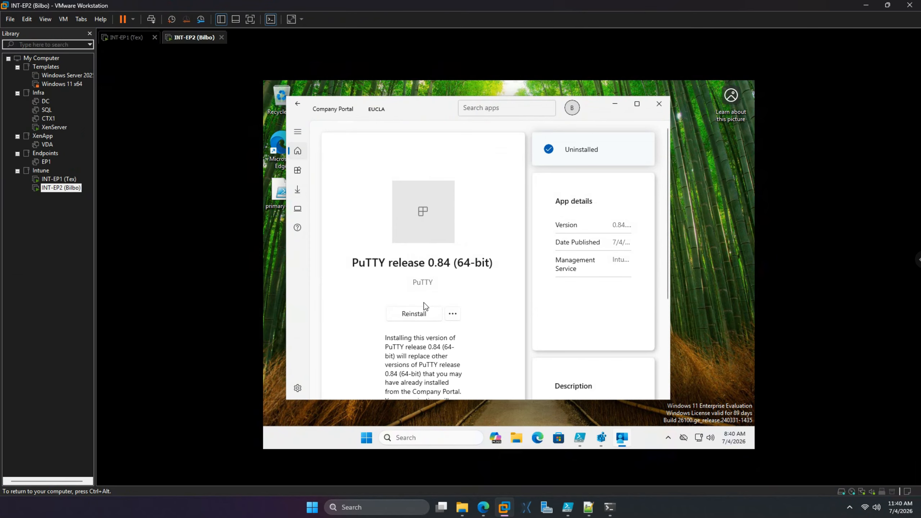
click(424, 307)
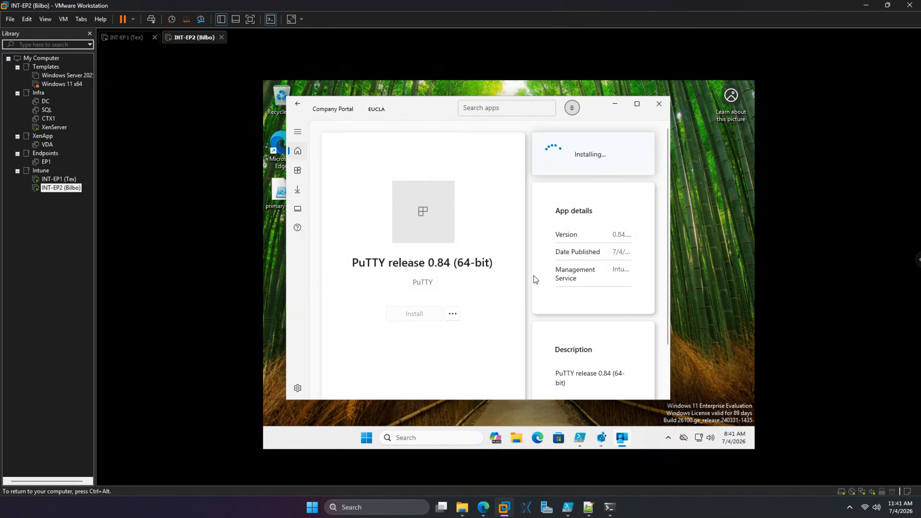
Switch to the Intune admin center, open 7-Zip 26.02 (x64 edition) for editing, and review its requirements and detection rules
click(483, 507)
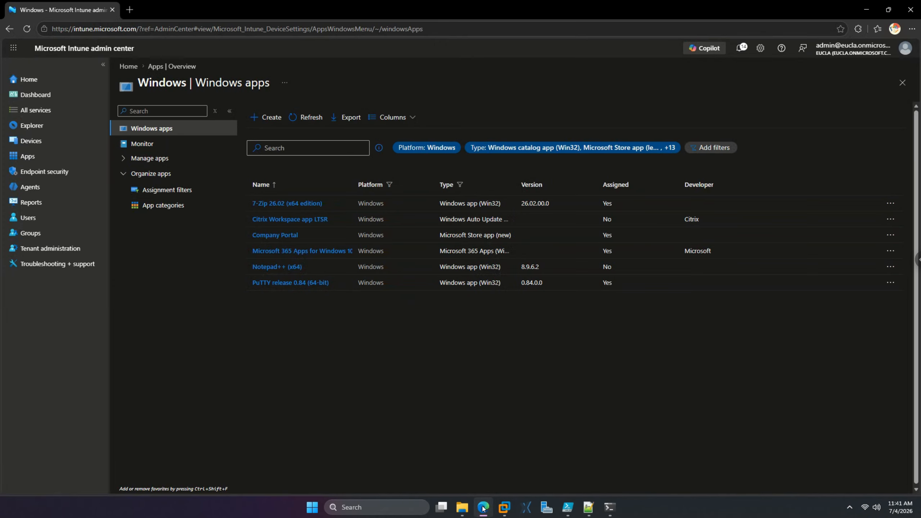
click(277, 204)
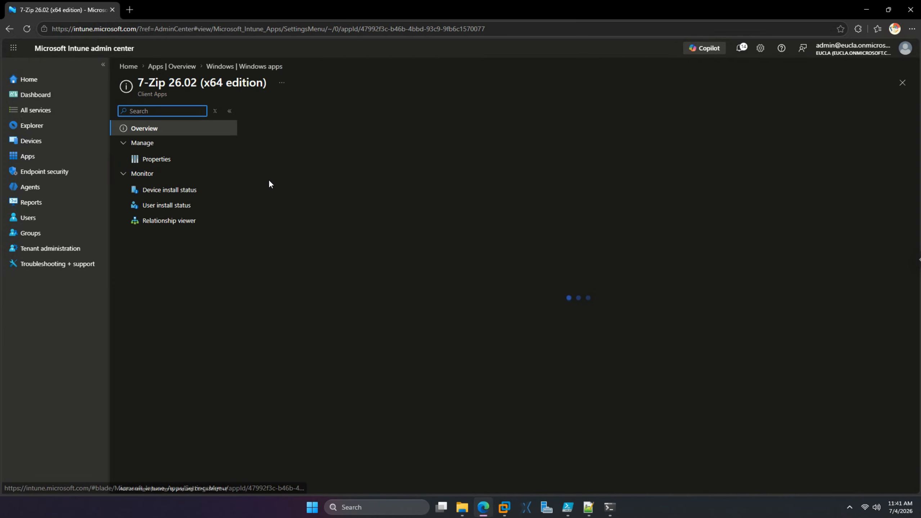
click(152, 159)
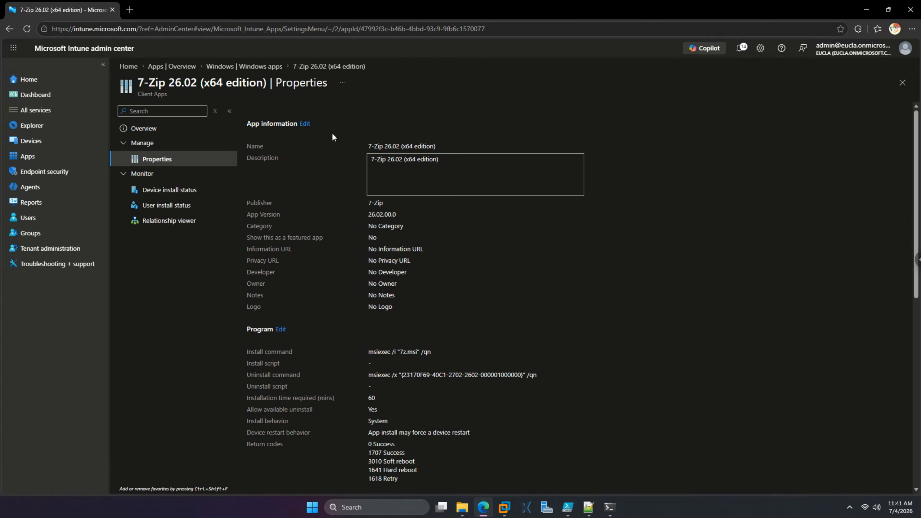
click(305, 123)
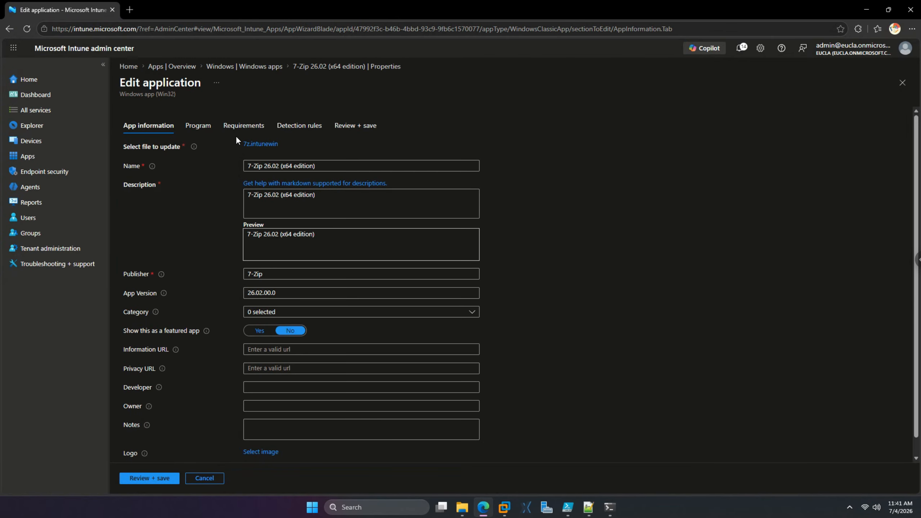
click(242, 127)
click(299, 127)
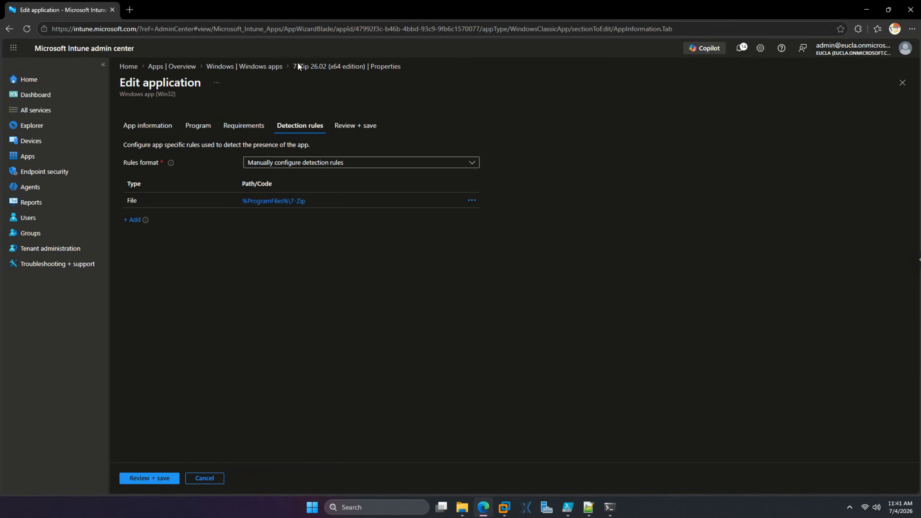
Switch back to VMware Workstation and clear the Command Prompt and File Explorer windows covering Company Portal
click(504, 507)
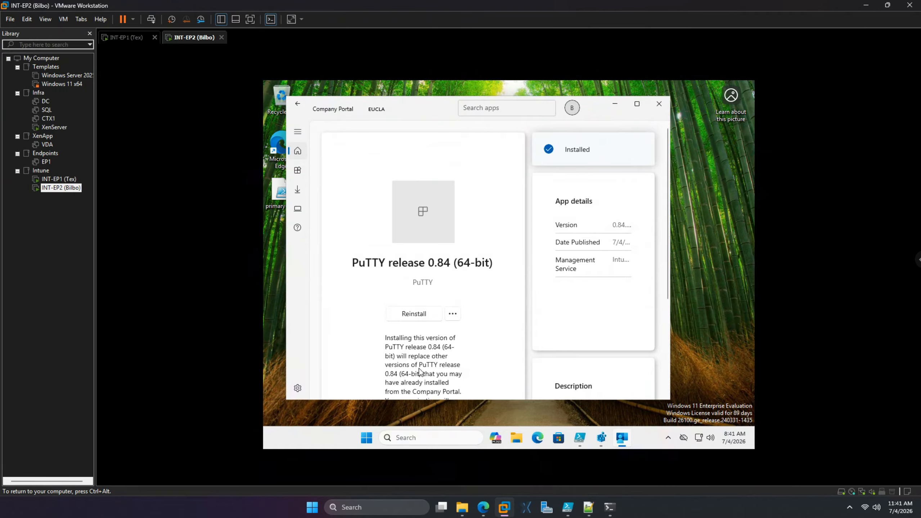
click(462, 507)
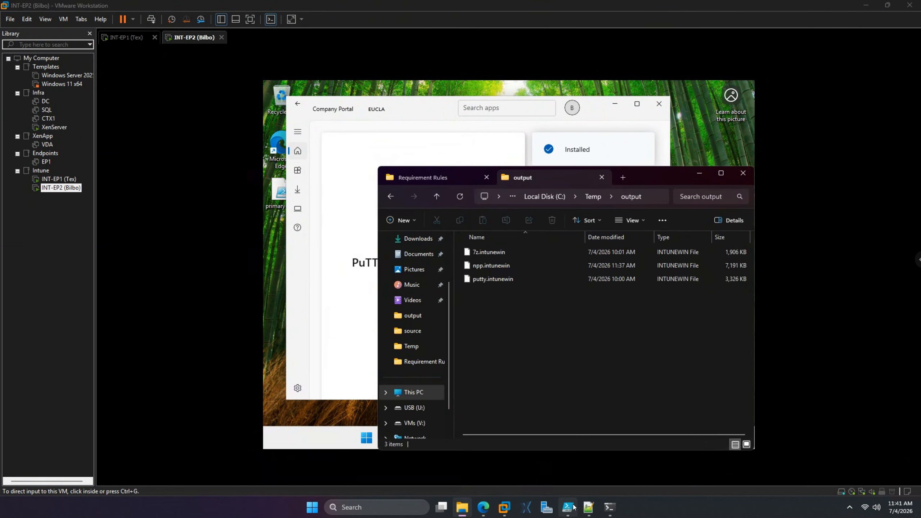
click(610, 507)
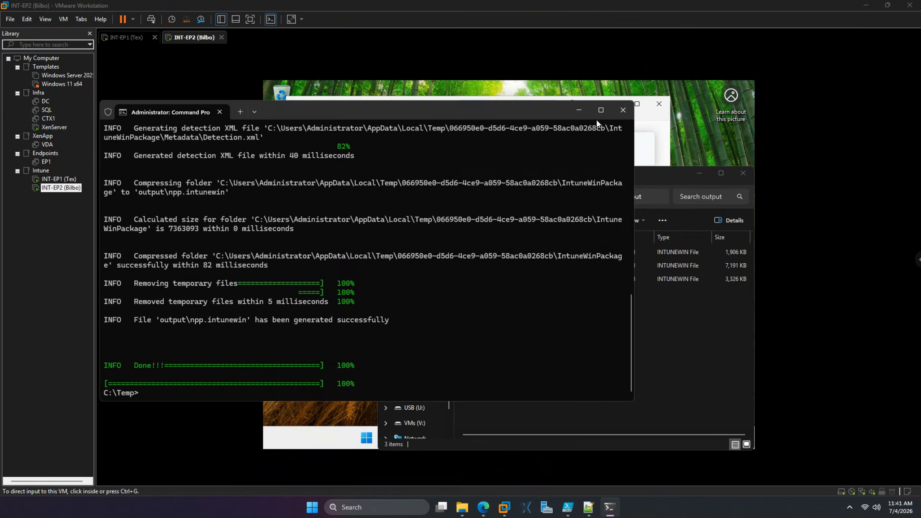
click(623, 110)
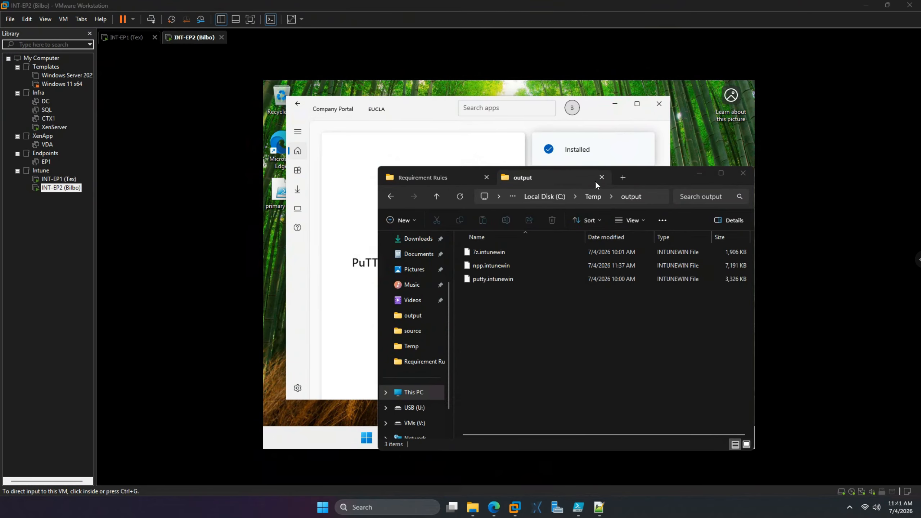
click(643, 162)
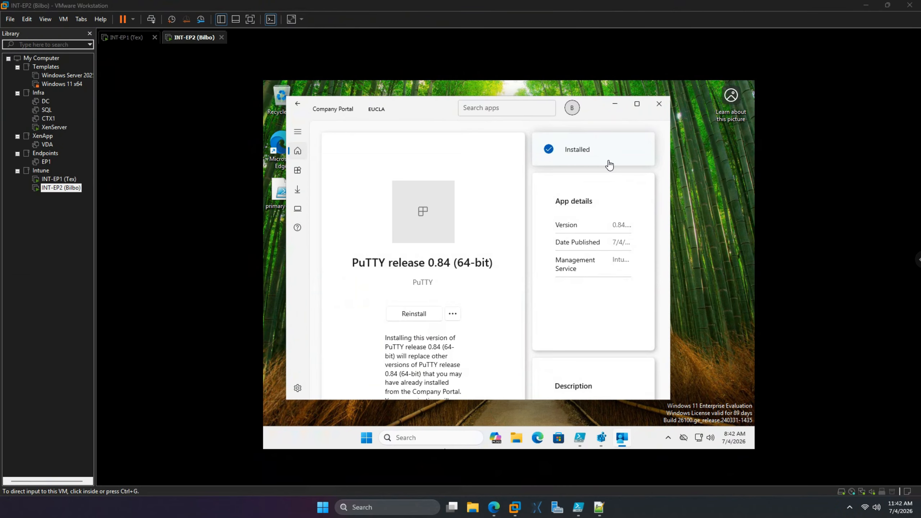
Switch to the Intune admin center, return to the Windows apps list, and widen its Type column
mouse_move(493, 511)
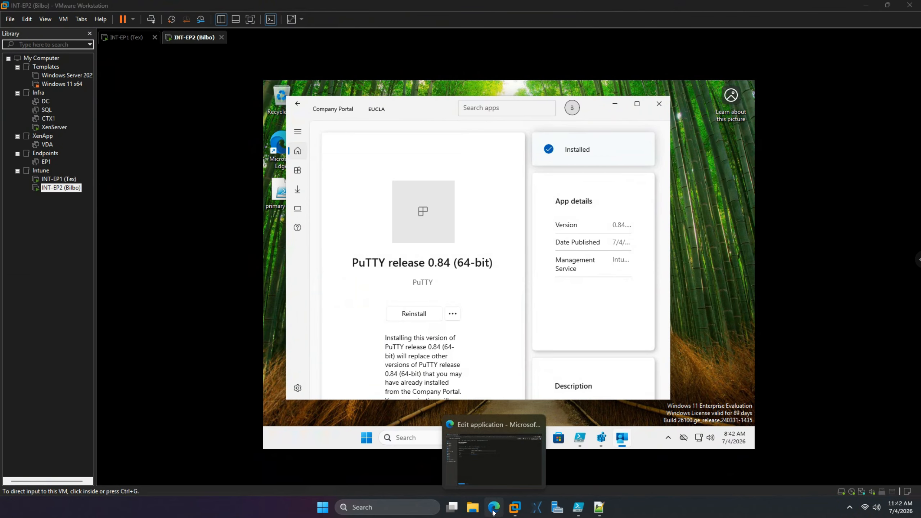
click(487, 468)
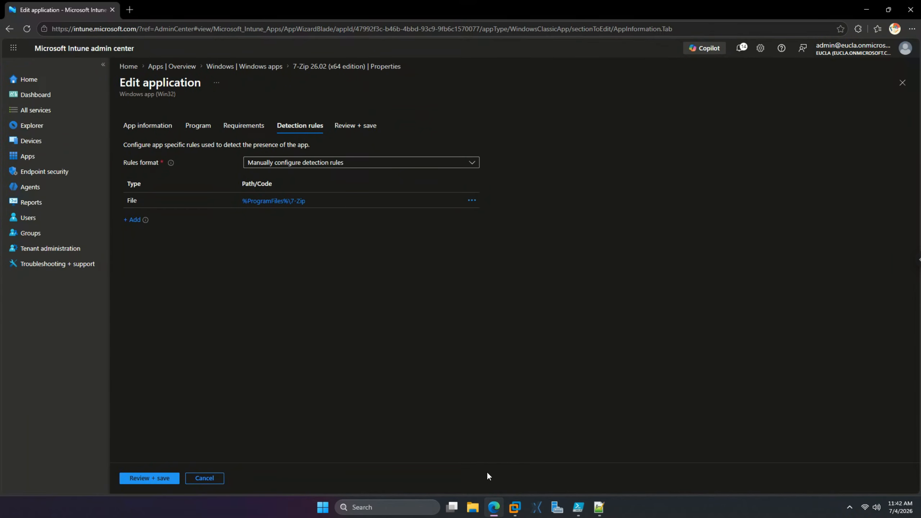
click(263, 67)
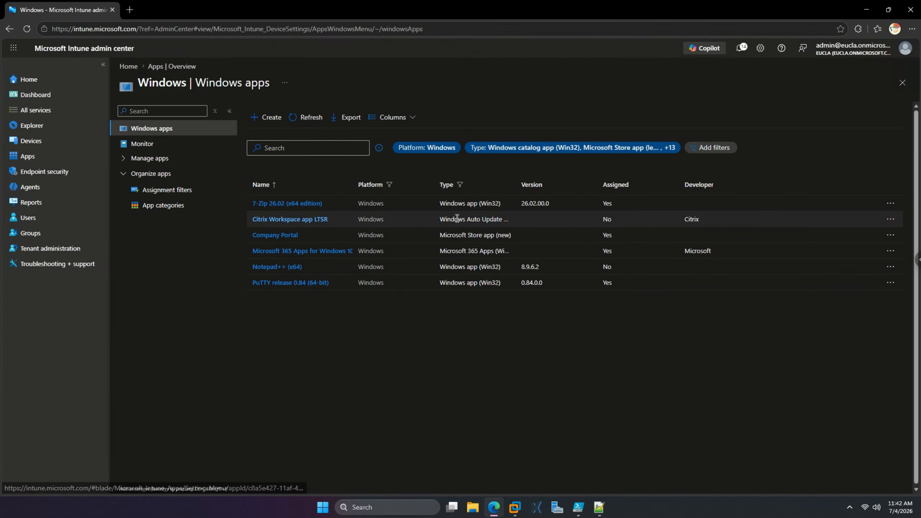
drag(515, 186, 558, 188)
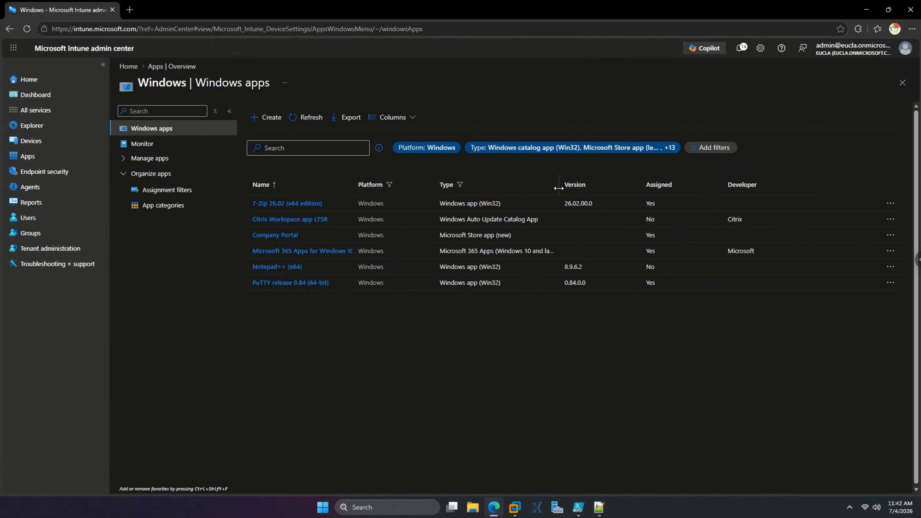
Open Citrix Workspace app LTSR for editing and review its app information and program settings
click(323, 218)
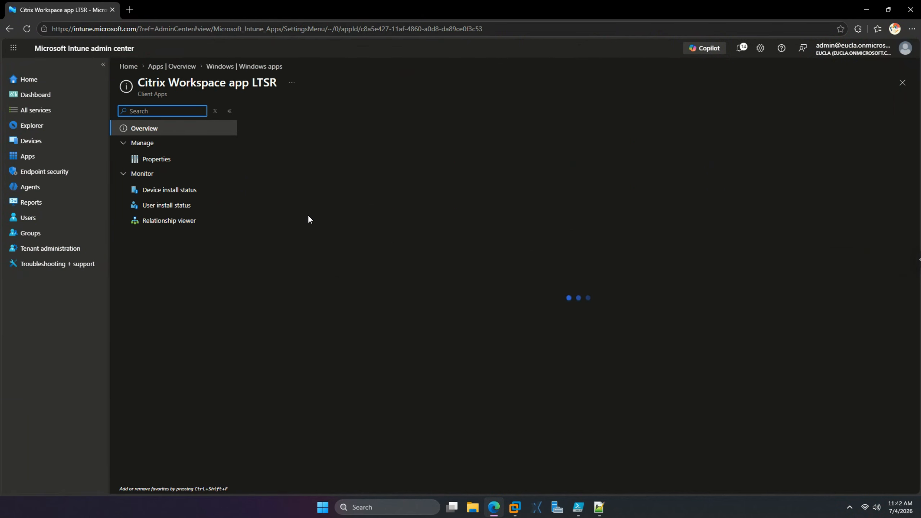
click(162, 159)
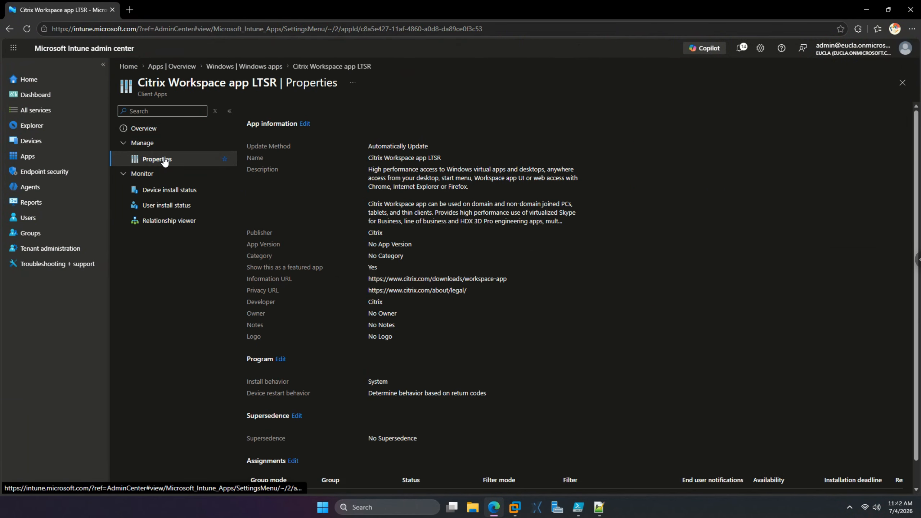
click(304, 124)
scroll(302, 252, down, 2)
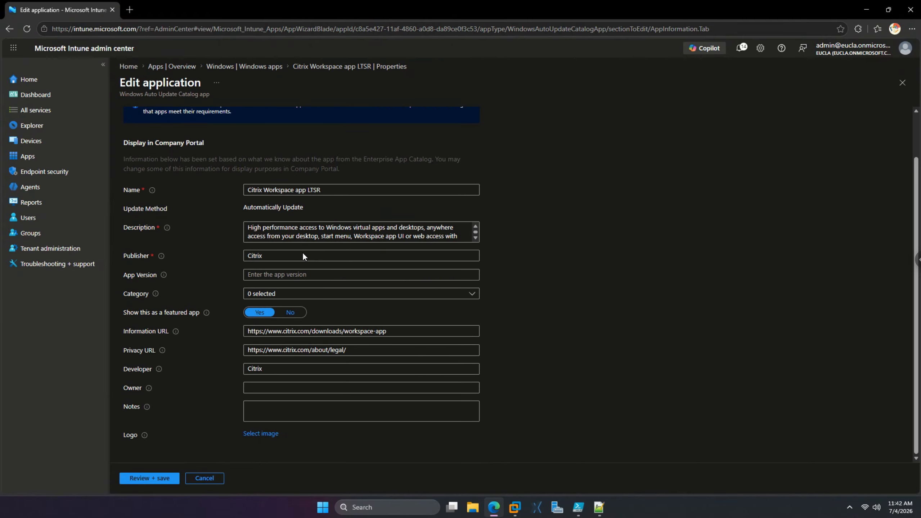
scroll(305, 264, up, 2)
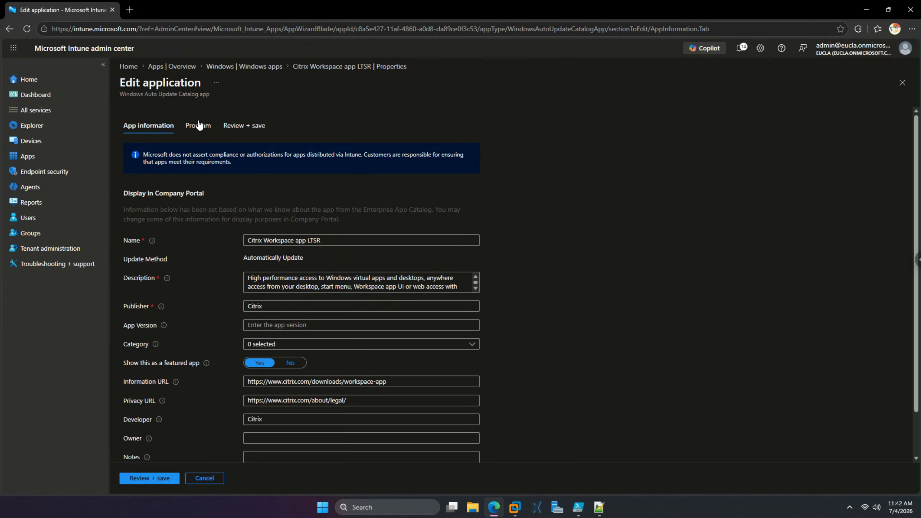
click(202, 127)
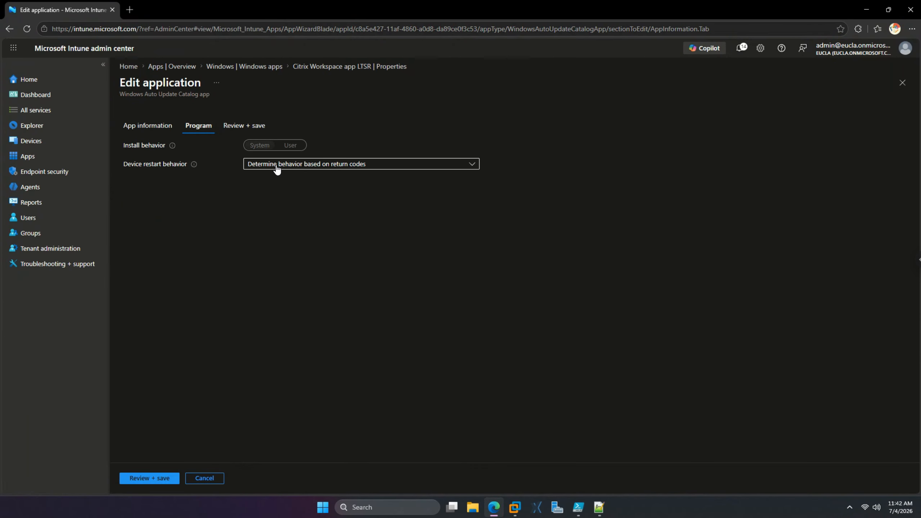
Return to the Windows apps list and start creating a new app of type Enterprise App Catalog app
click(266, 66)
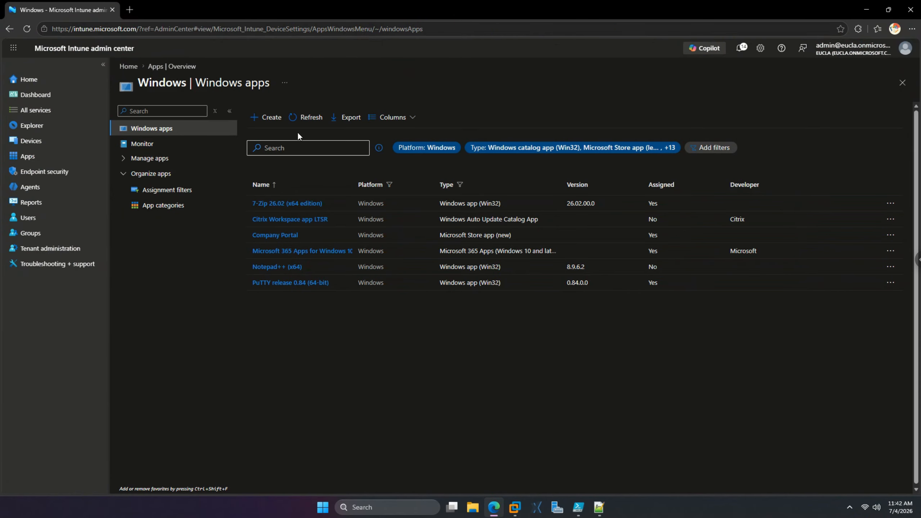
click(270, 117)
click(551, 140)
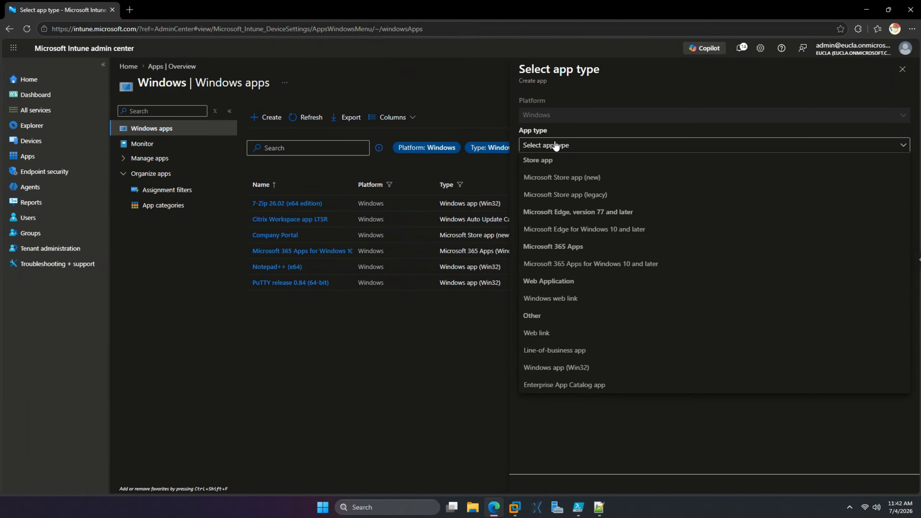
click(541, 385)
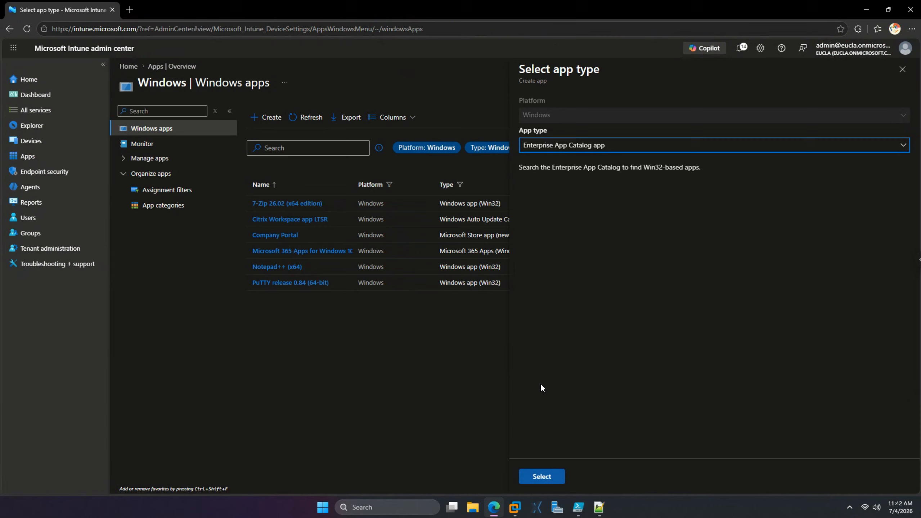
click(542, 476)
Search the Enterprise App Catalog for "vlc" and choose VideoLAN VLC media player as the app
click(294, 192)
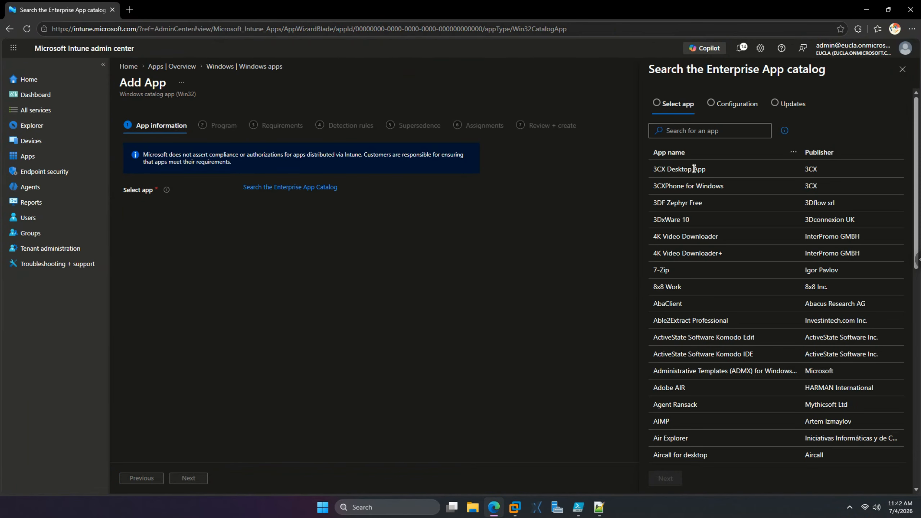
click(704, 134)
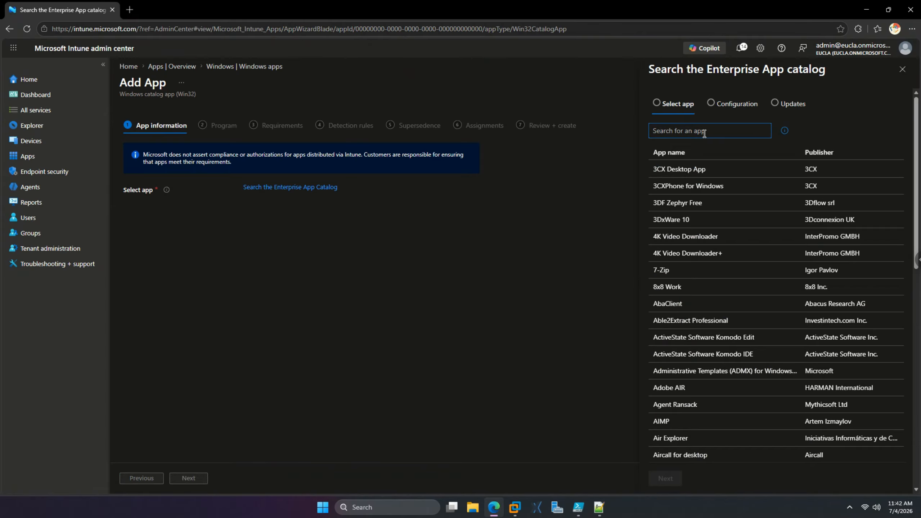
text(vlc)
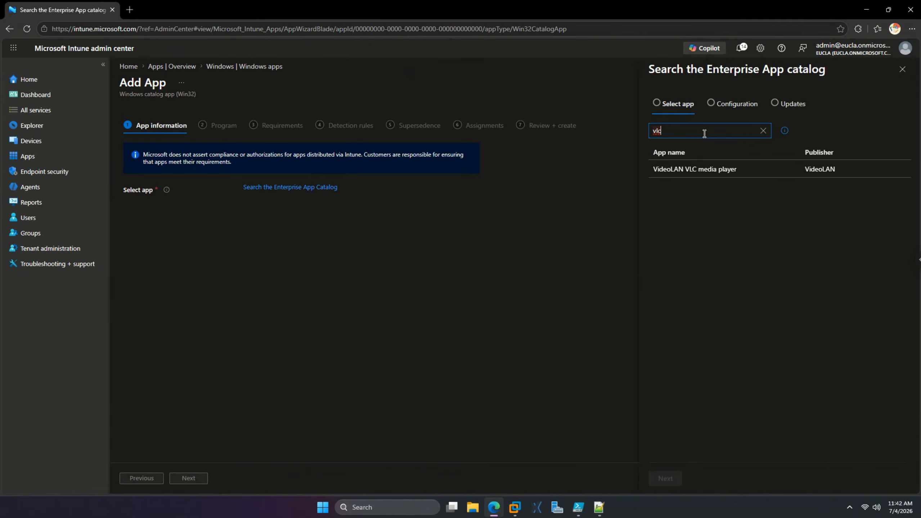
click(715, 171)
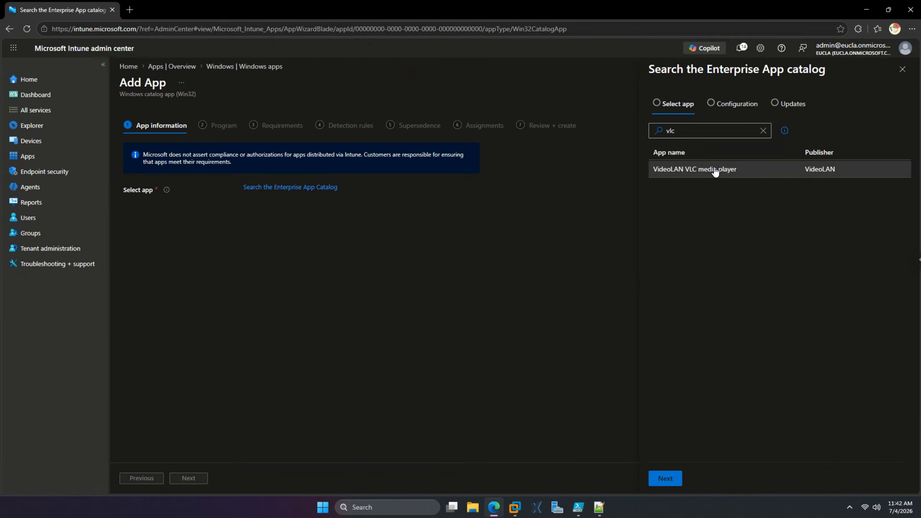
click(665, 478)
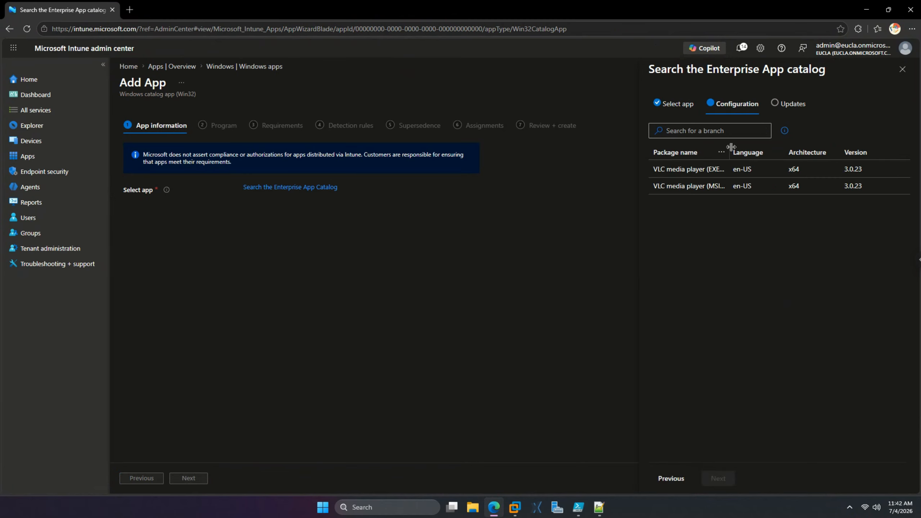
Widen the Package name column, choose the VLC media player (MSI) (x64) package, and proceed to the update options
drag(728, 147, 777, 152)
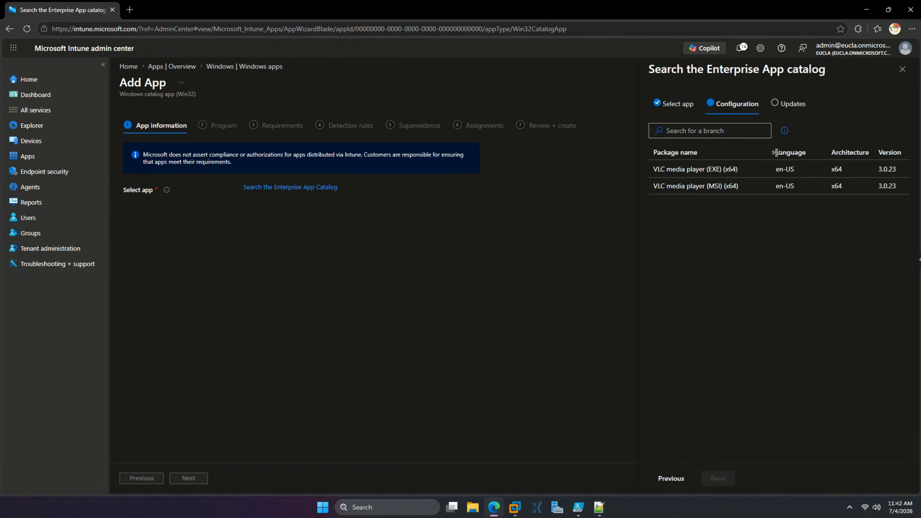
click(722, 187)
click(719, 478)
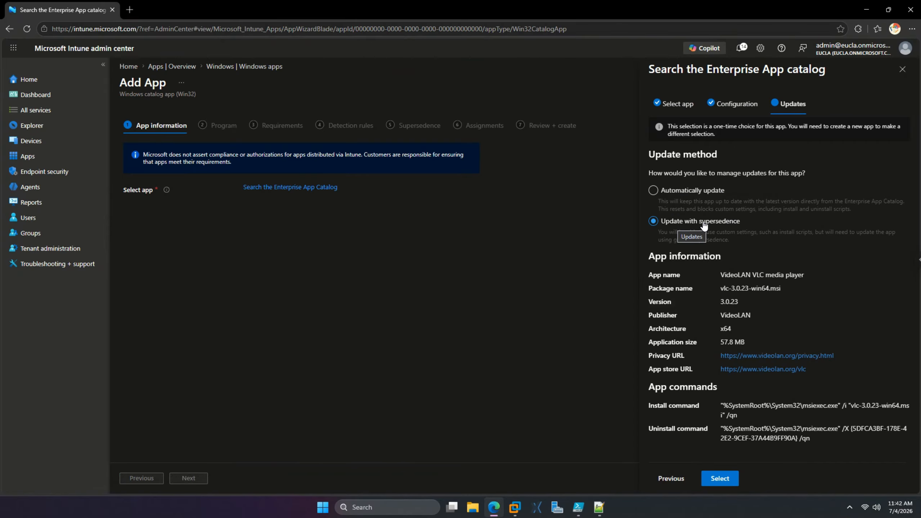
Set the VLC media player (MSI) (x64) app to update automatically, review its app information, and proceed to the program settings
click(654, 191)
click(720, 478)
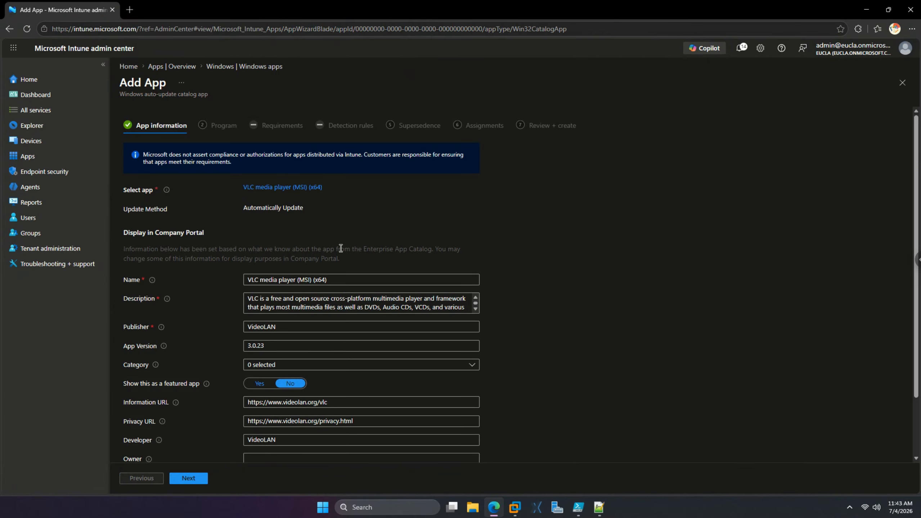
scroll(343, 230, down, 2)
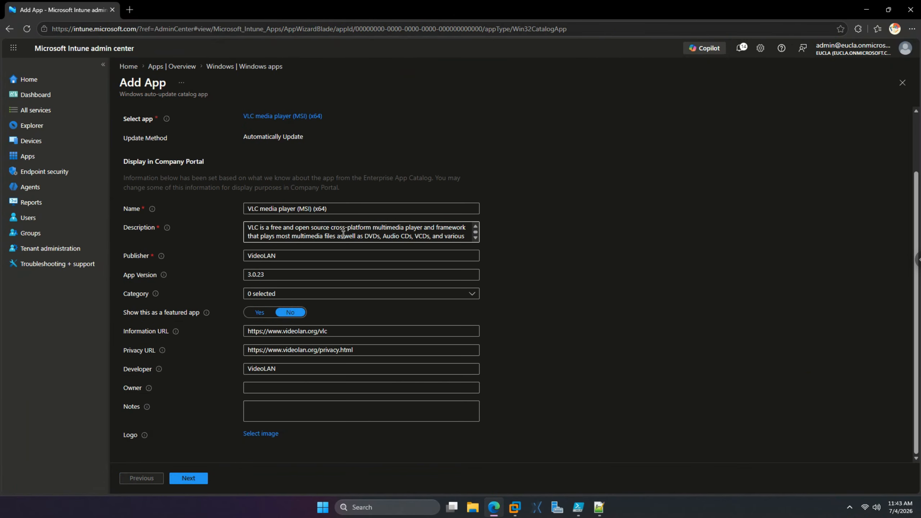
scroll(343, 234, up, 1)
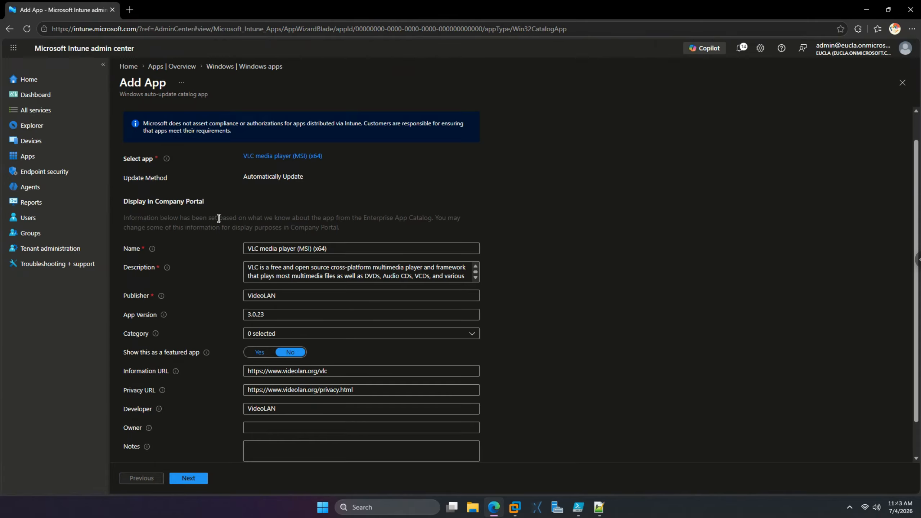
scroll(219, 236, down, 1)
click(199, 478)
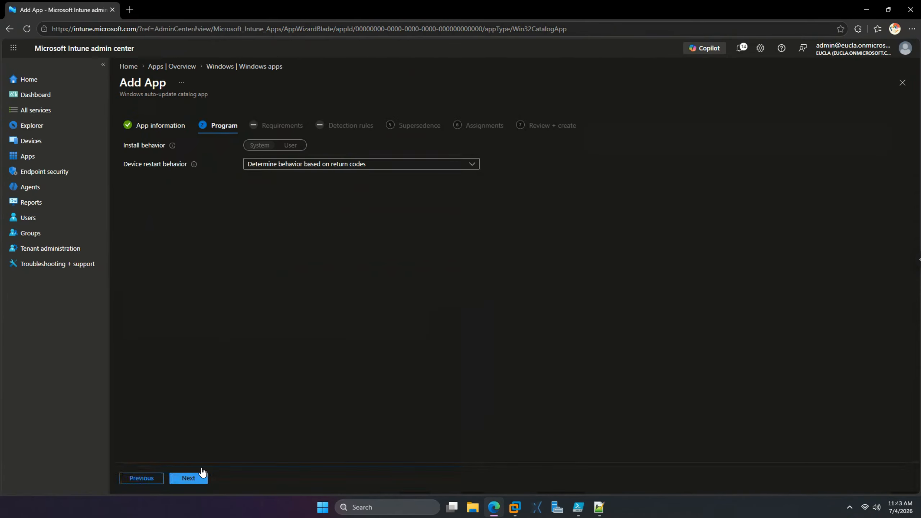
Keep the device restart behavior at Determine behavior based on return codes and proceed to the supersedence settings
click(293, 165)
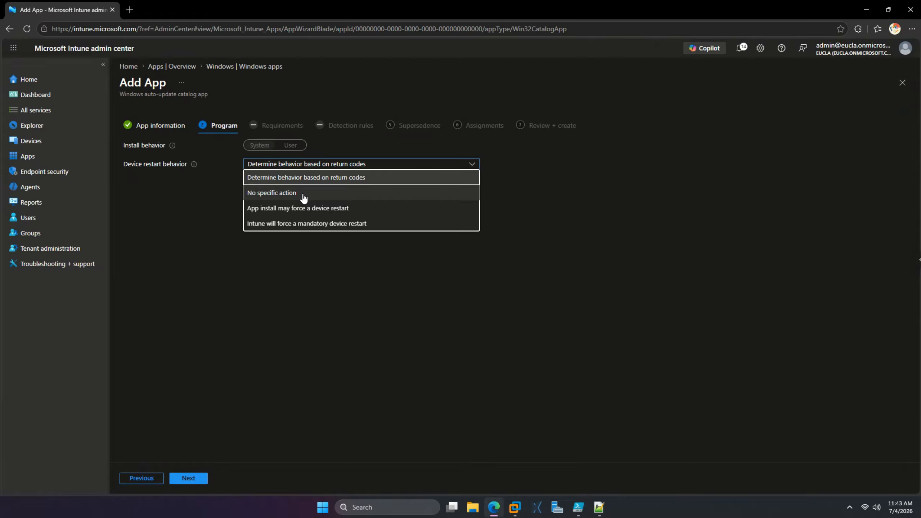
click(323, 168)
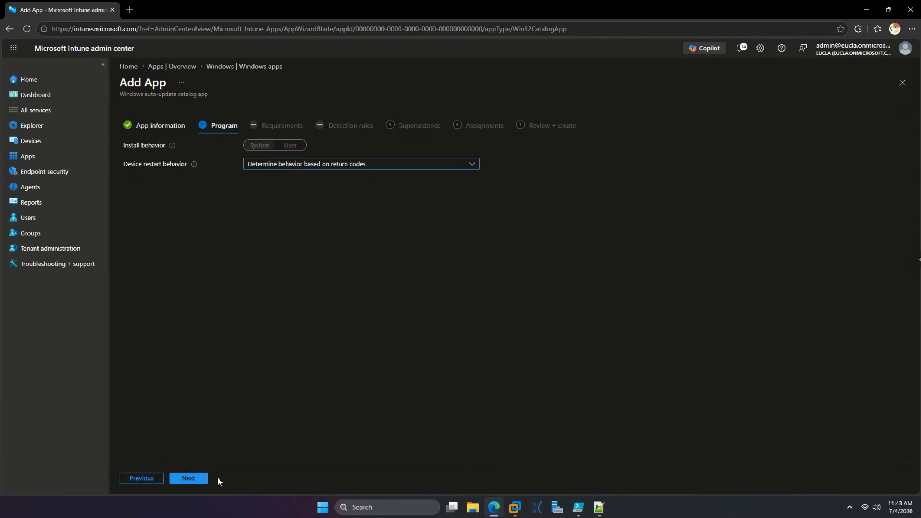
click(189, 478)
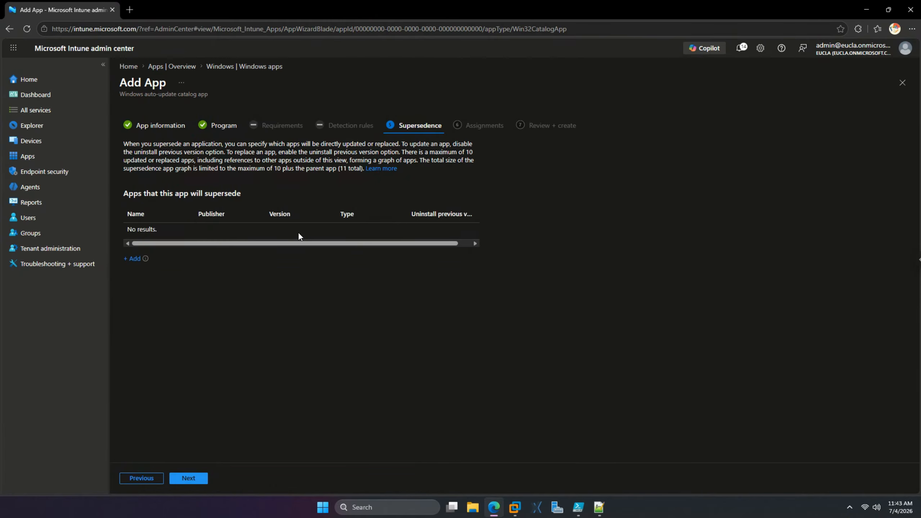
Skip supersedence and assign the app as required to all devices
click(189, 477)
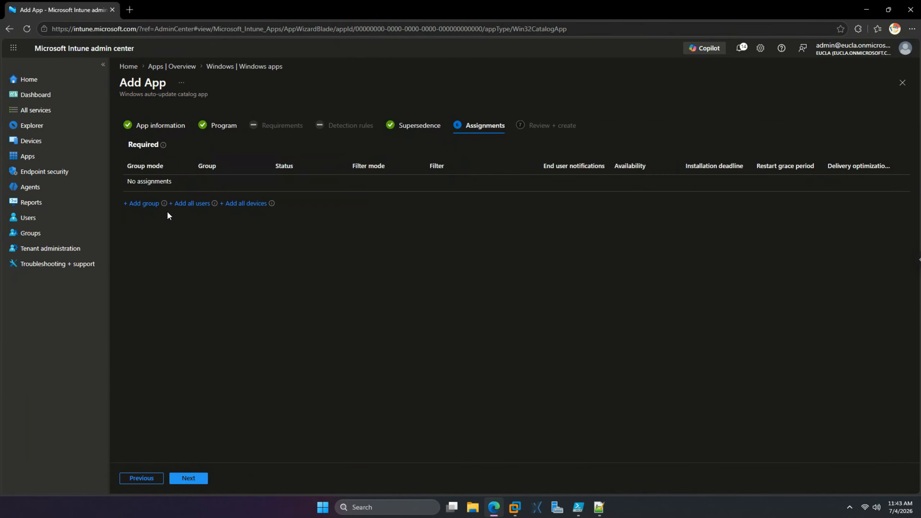
double_click(137, 146)
click(252, 201)
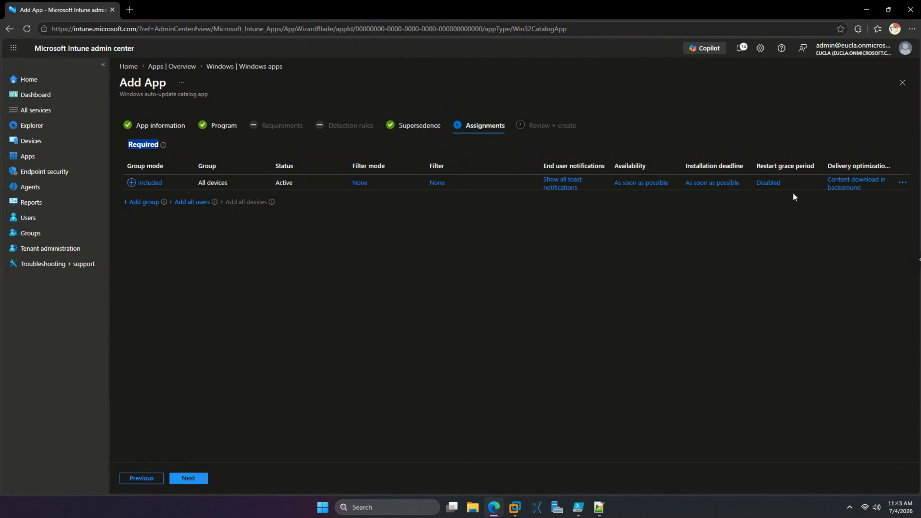
Try setting the All devices assignment's delivery optimization priority to Content download in foreground, review the notification options, and discard the edits
click(834, 184)
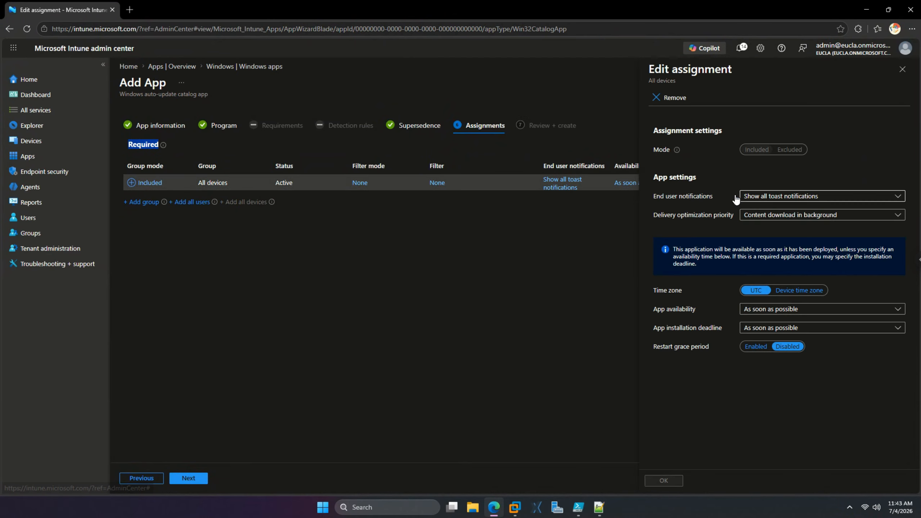
click(779, 214)
click(782, 229)
click(783, 198)
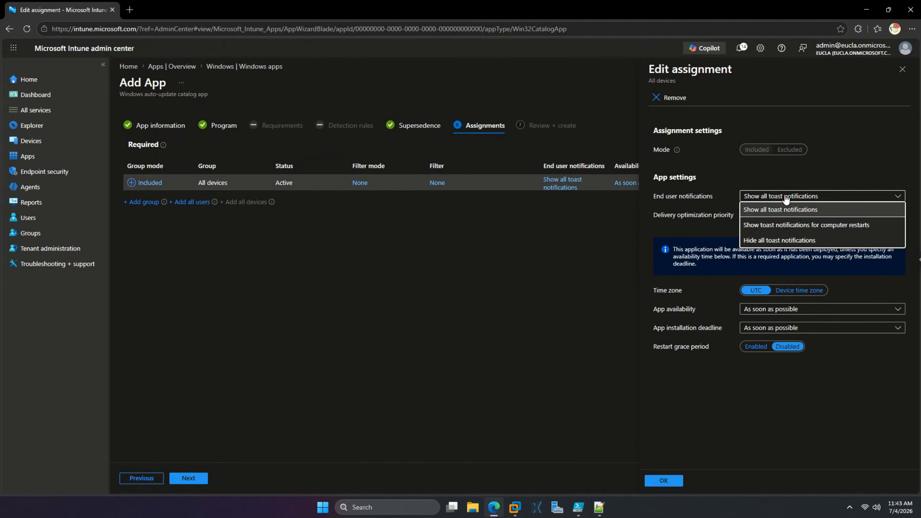
click(756, 173)
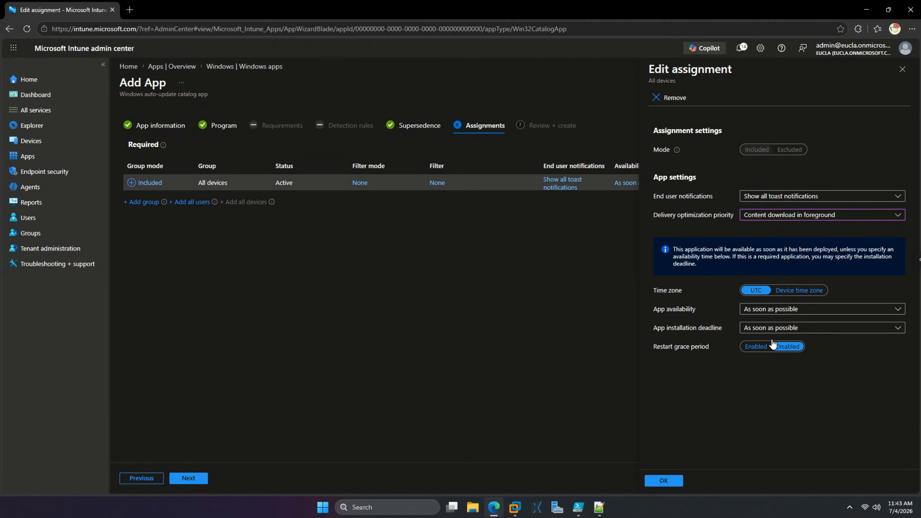
click(903, 69)
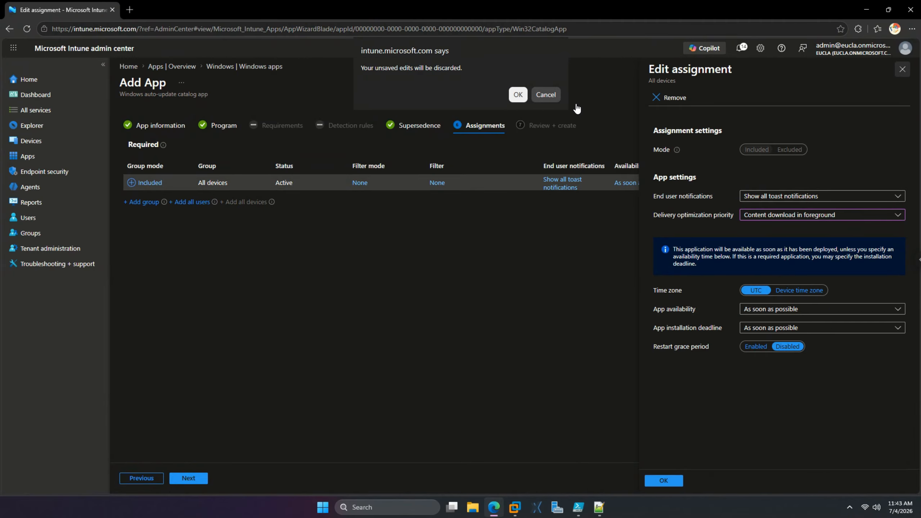
click(518, 95)
Abandon the automatically updating VLC app and start creating another app of type Enterprise App Catalog app
click(245, 67)
click(267, 120)
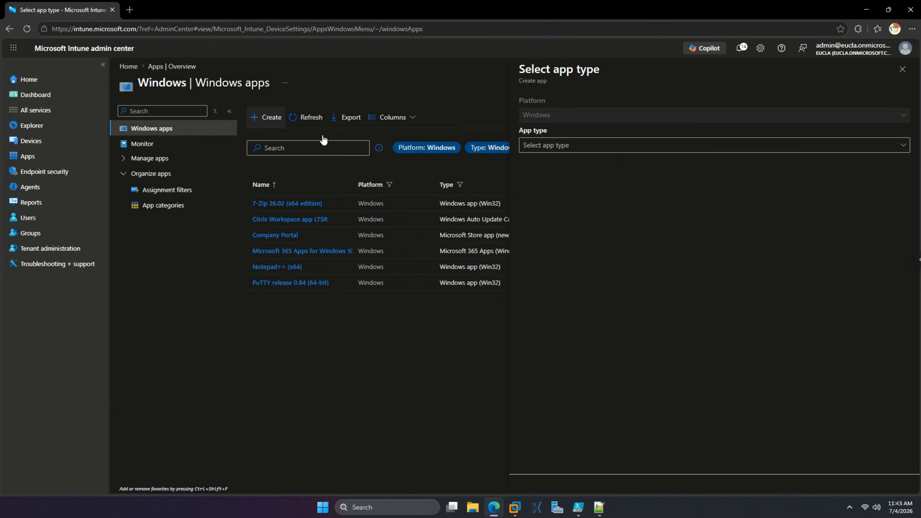
click(592, 147)
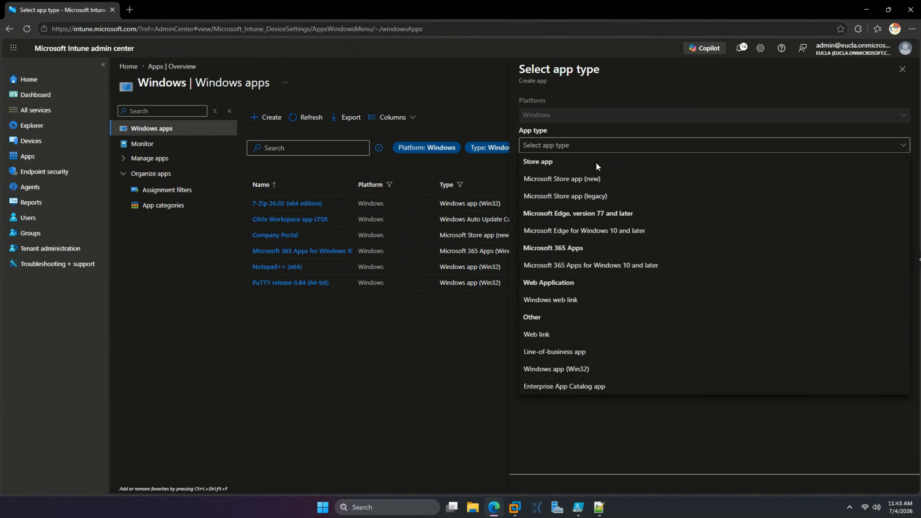
click(554, 391)
click(554, 474)
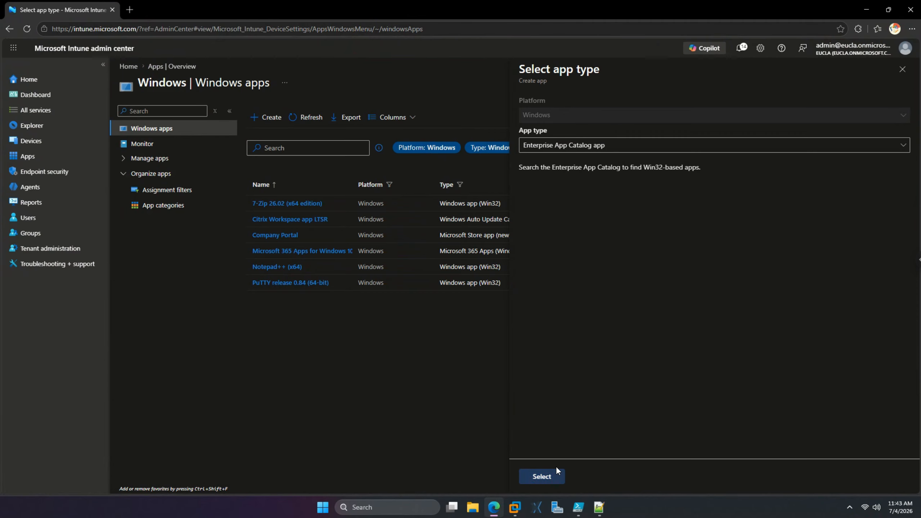
Search the Enterprise App Catalog for "vlc" and choose VideoLAN VLC media player, proceeding to its packages
click(309, 188)
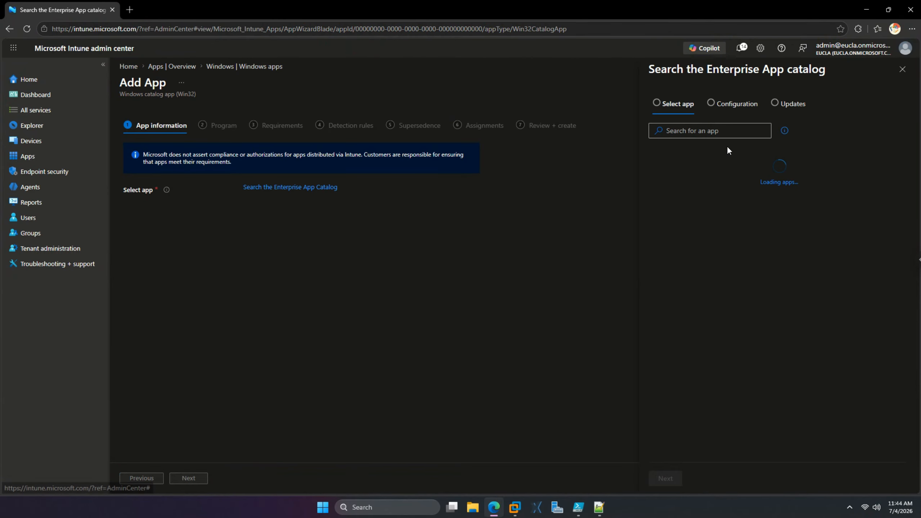
text(vlc)
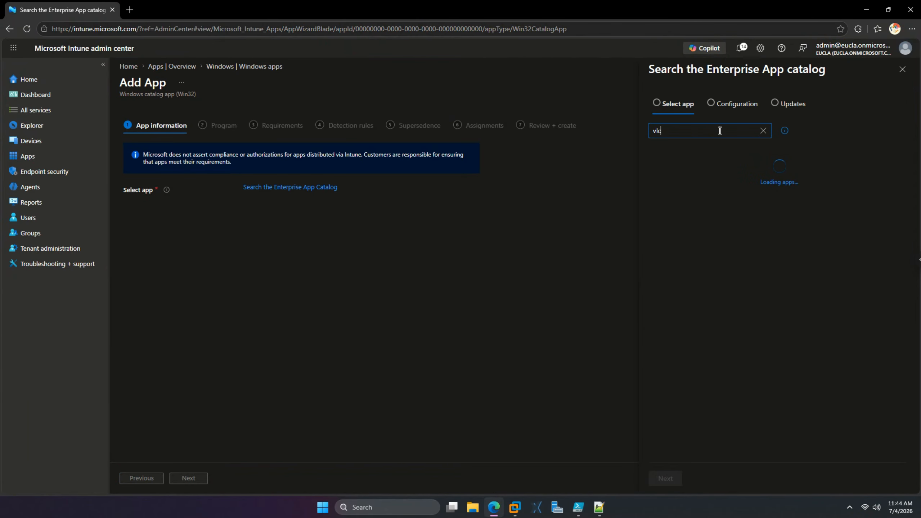
click(716, 172)
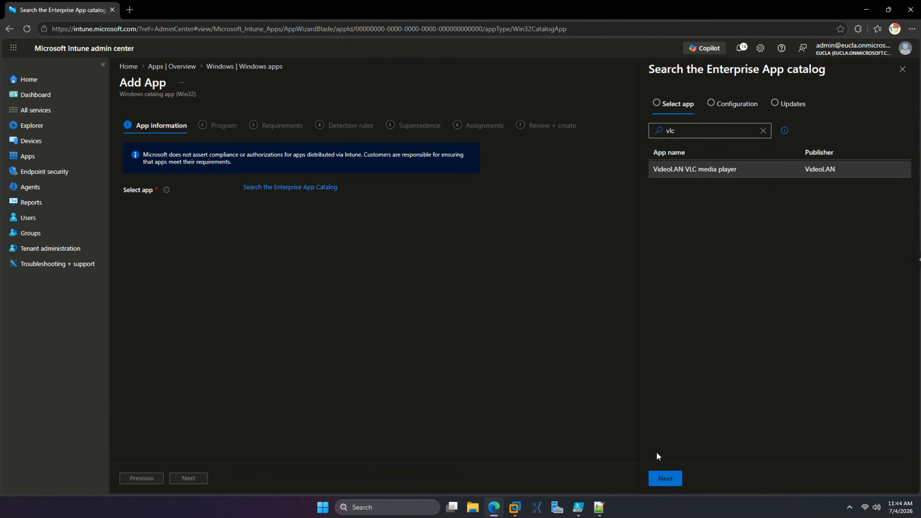
click(666, 478)
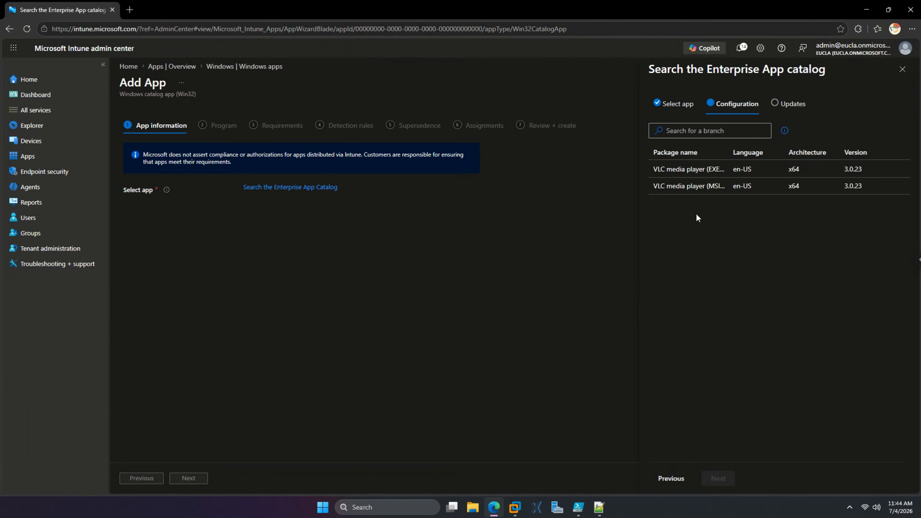
Choose the VLC media player (EXE) (x64) package with Update with supersedence, reviewing its install and uninstall commands and app information
click(701, 174)
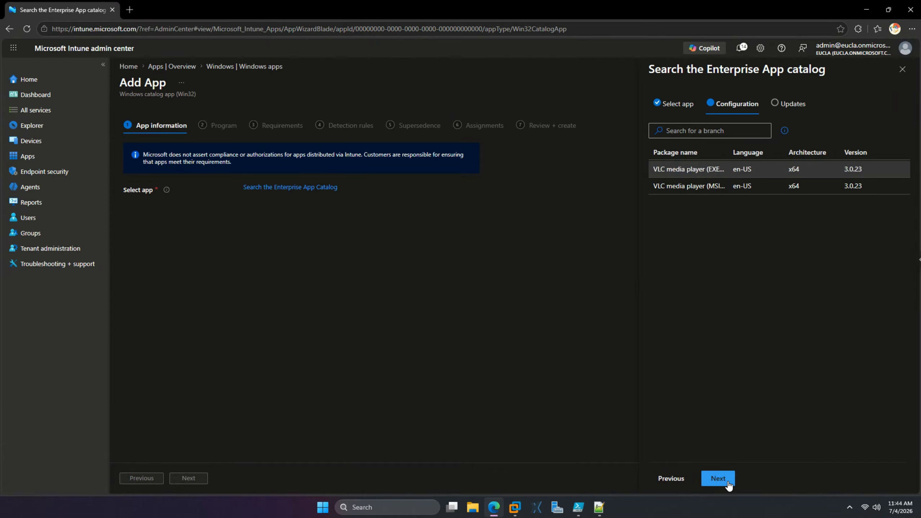
click(727, 484)
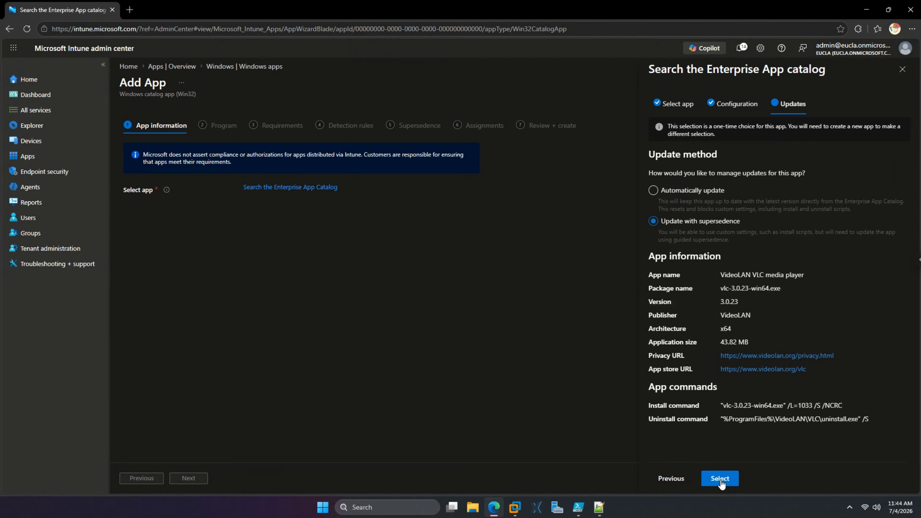
drag(720, 408, 872, 424)
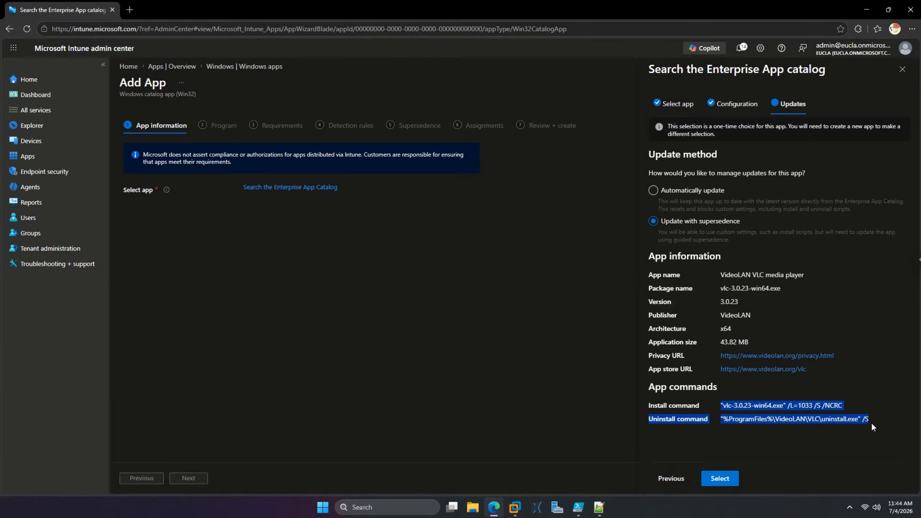
click(721, 478)
scroll(467, 277, down, 2)
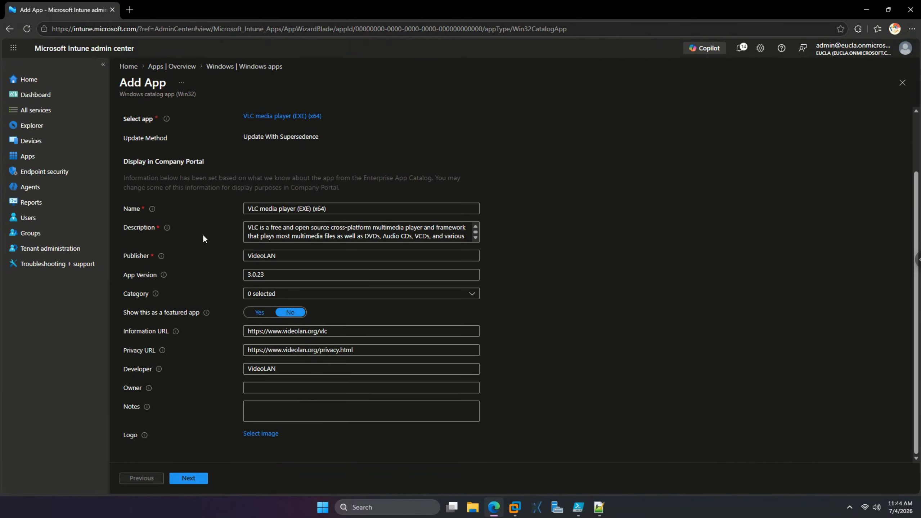
scroll(202, 234, up, 3)
Return to the Windows apps list and start a new Enterprise App Catalog app again
click(270, 66)
click(315, 149)
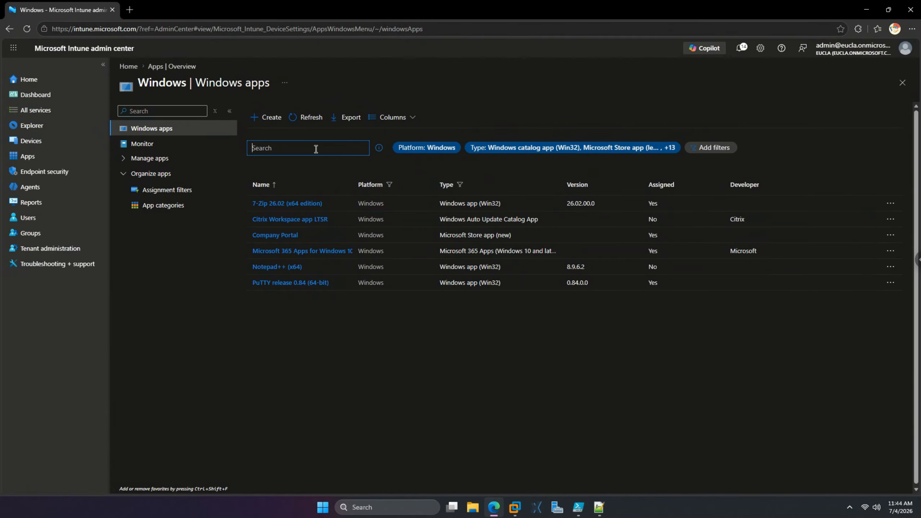
click(267, 117)
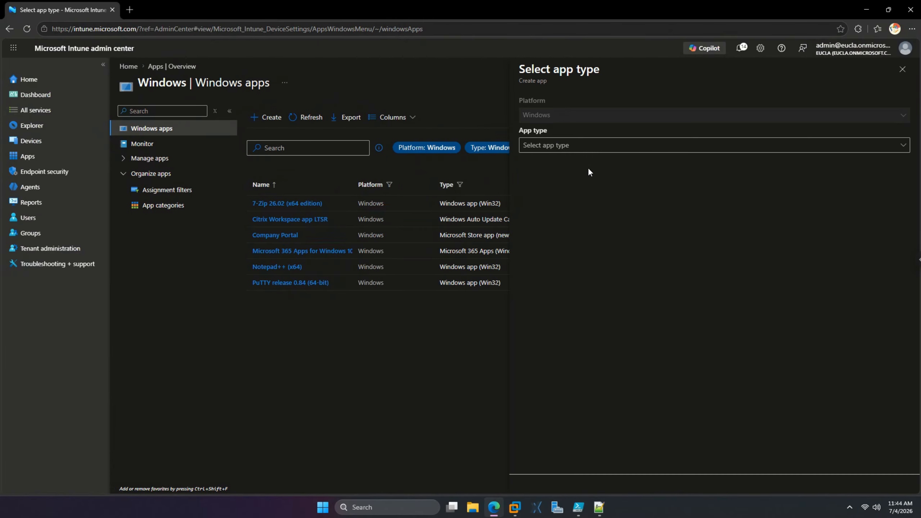
click(597, 147)
click(581, 387)
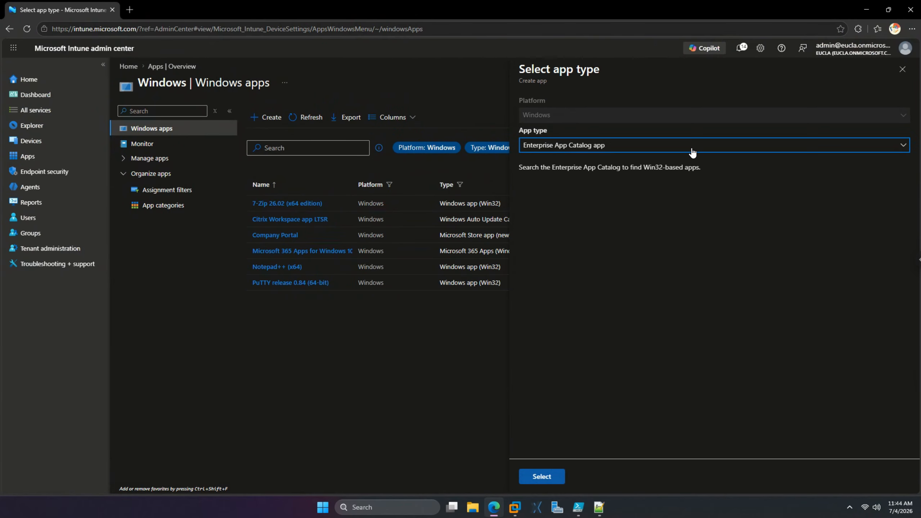
click(693, 151)
click(542, 477)
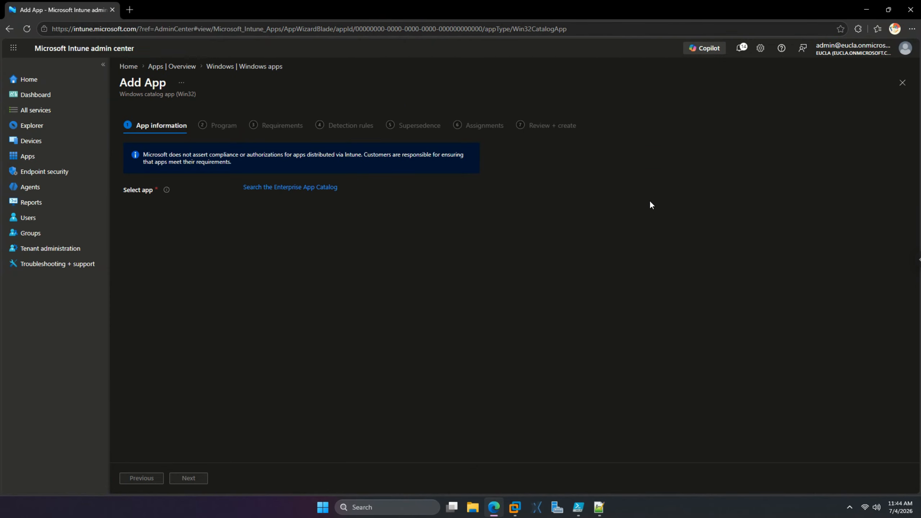
Find VideoLAN VLC media player in the Enterprise App Catalog by searching "vlc", and continue to its package configuration
click(273, 187)
click(717, 134)
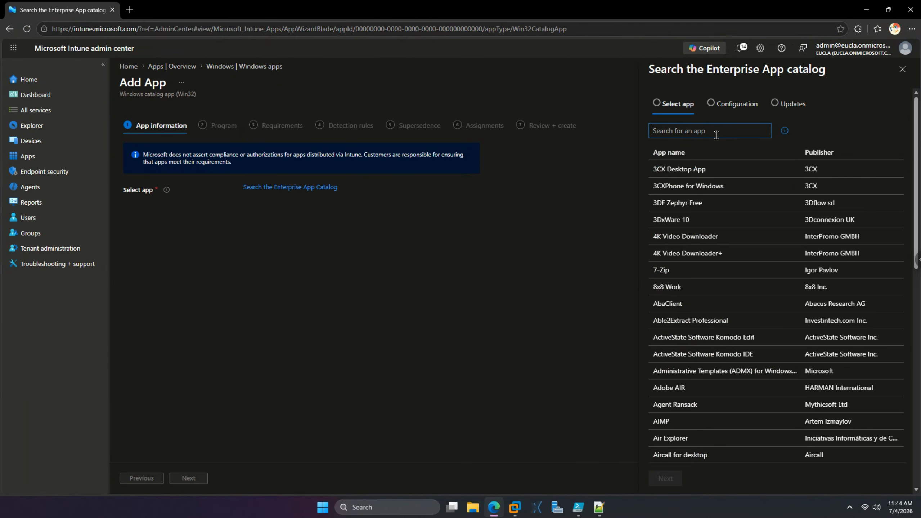
text(vlc)
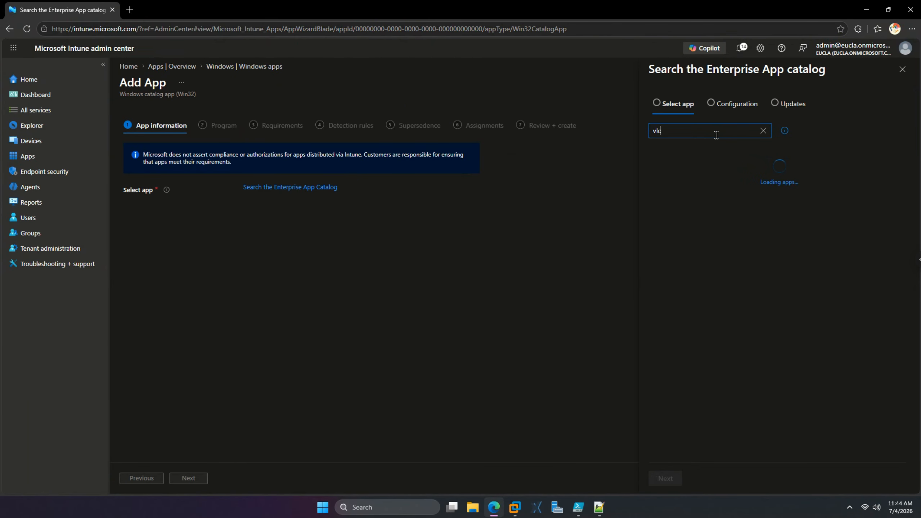
click(714, 170)
click(665, 479)
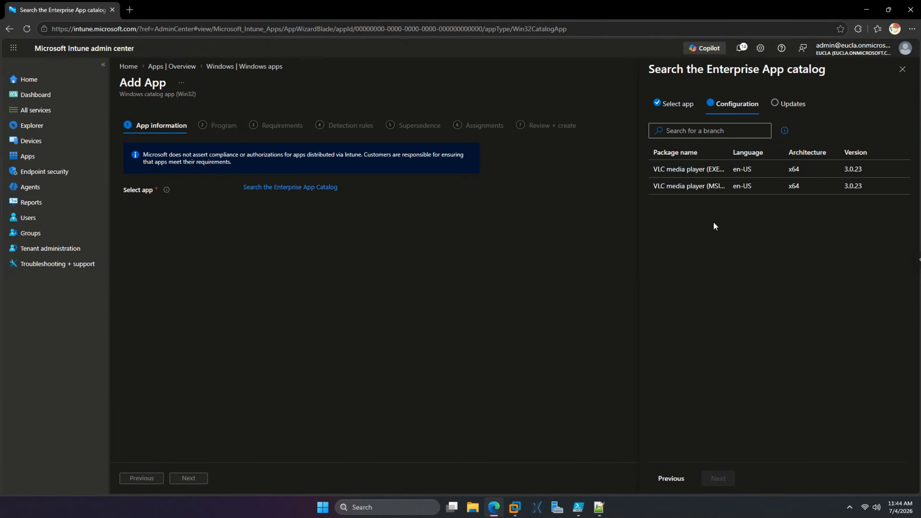
Select the VLC media player (EXE) (x64) package, compare both update methods, and add it using Update with supersedence
click(711, 170)
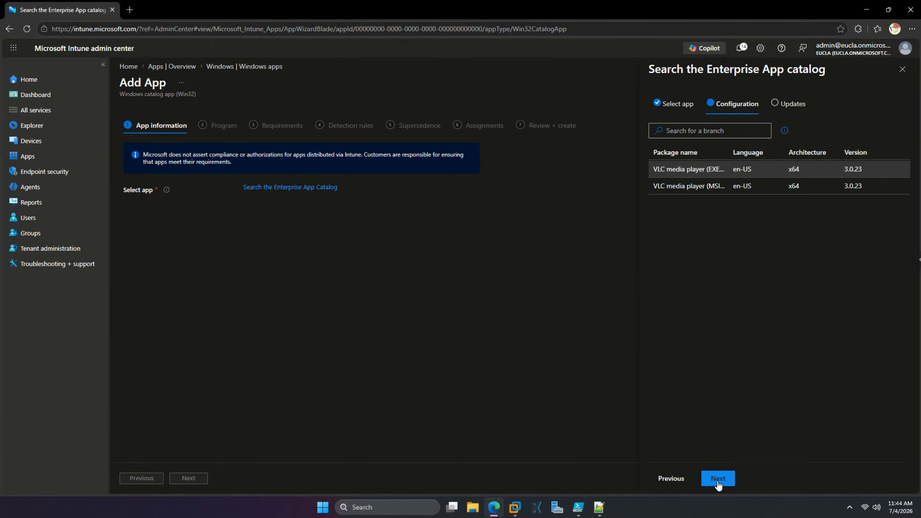
click(719, 478)
click(696, 191)
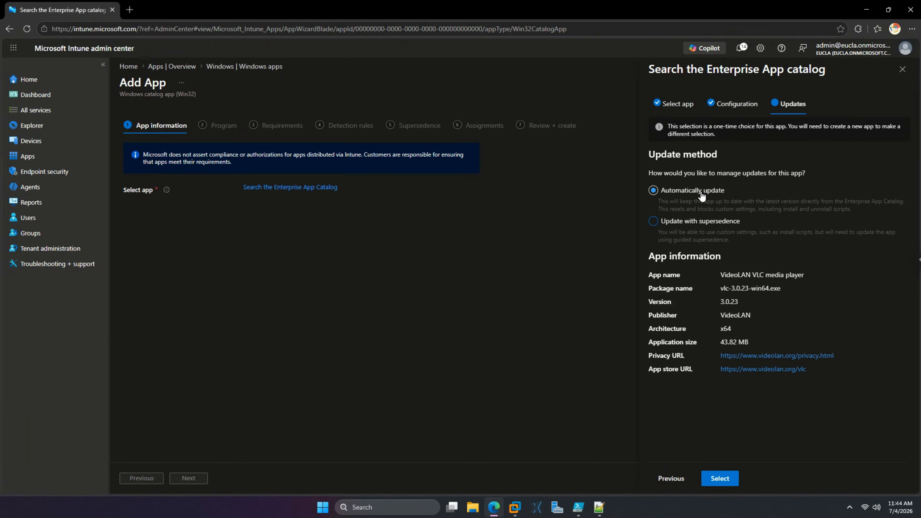
click(708, 219)
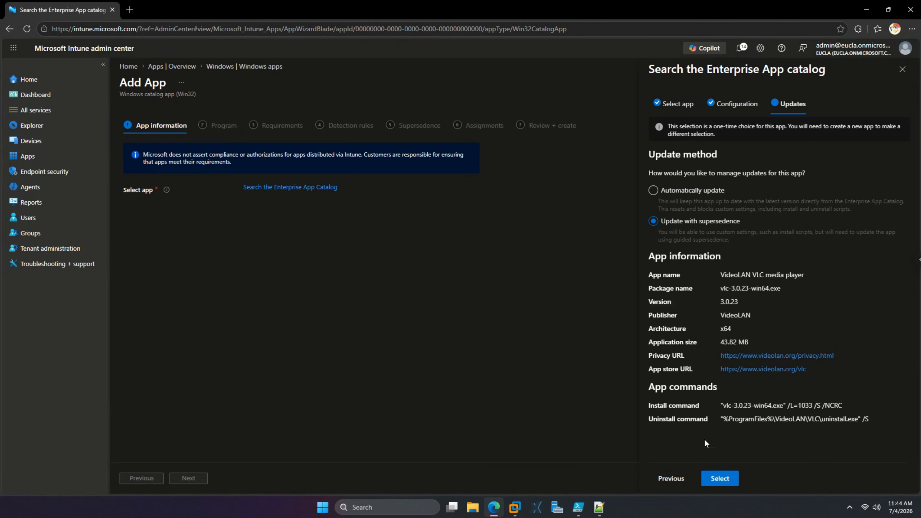
click(866, 427)
click(720, 472)
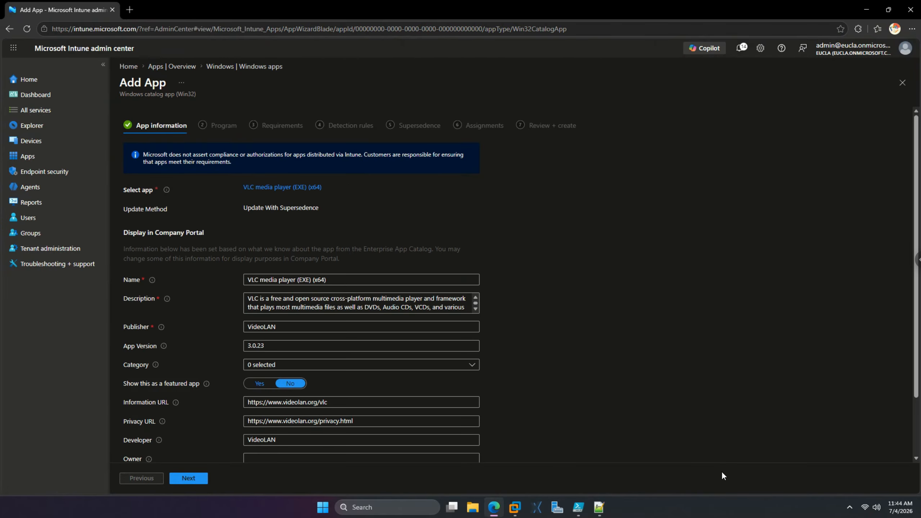
Set VLC media player to show as a featured app and continue to its program settings
scroll(305, 335, down, 2)
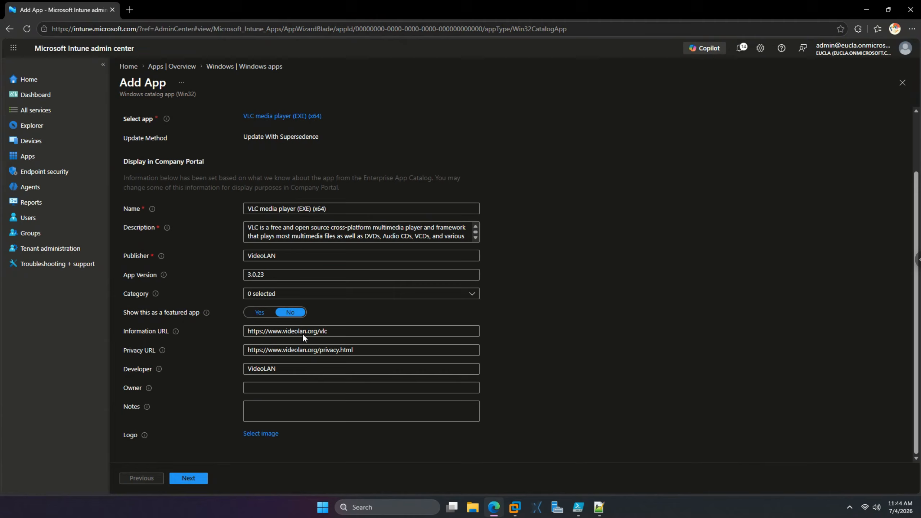
click(259, 313)
scroll(177, 195, up, 2)
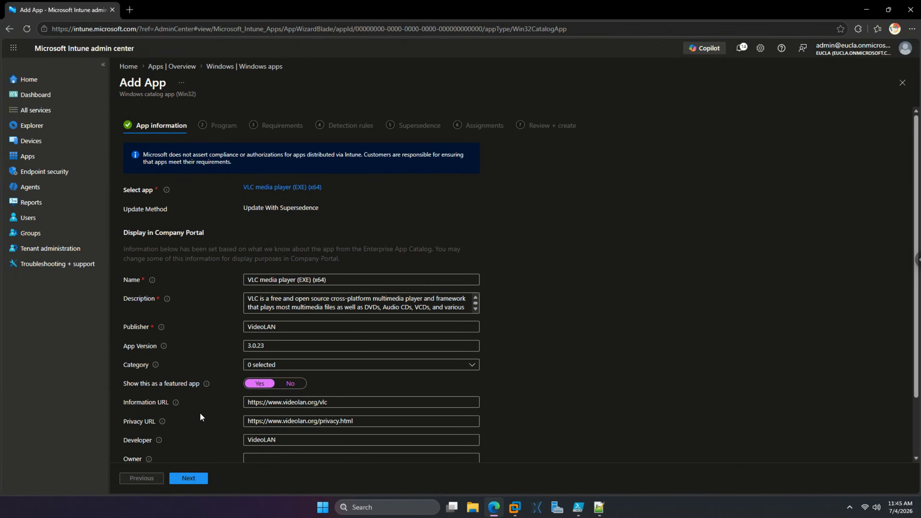
click(187, 477)
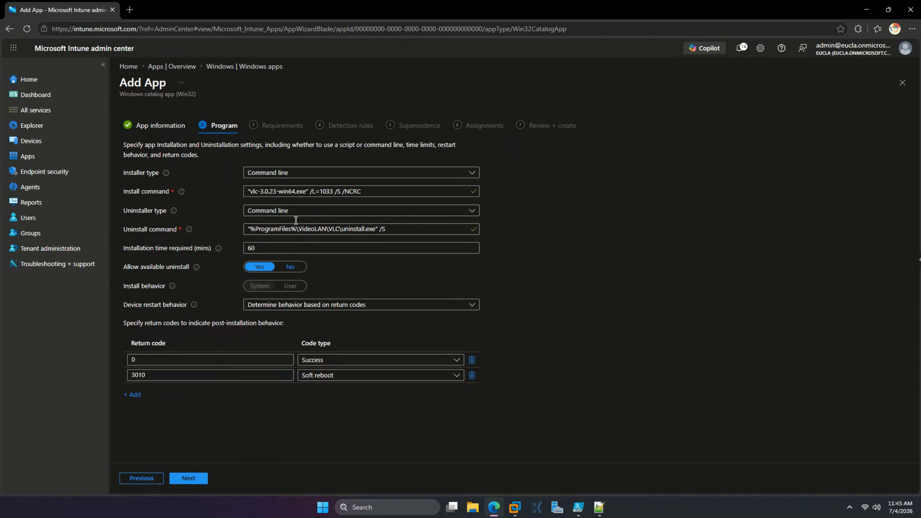
click(380, 192)
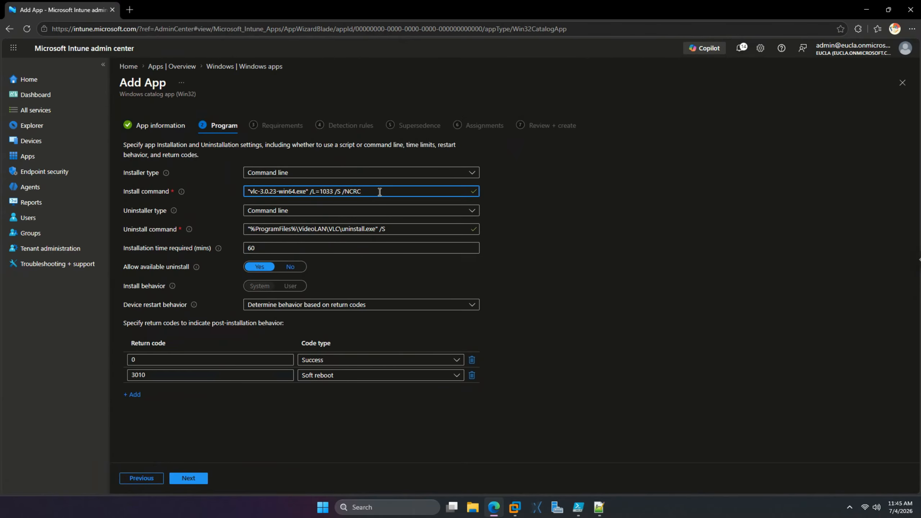
text(/fdjbdfikgbikdfhbgihdfbvghfbdj)
key(ctrl+z)
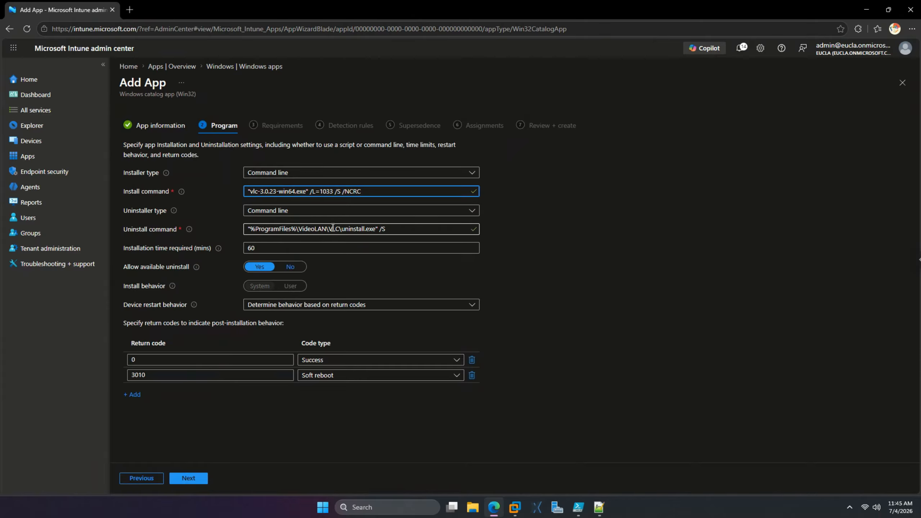
click(330, 305)
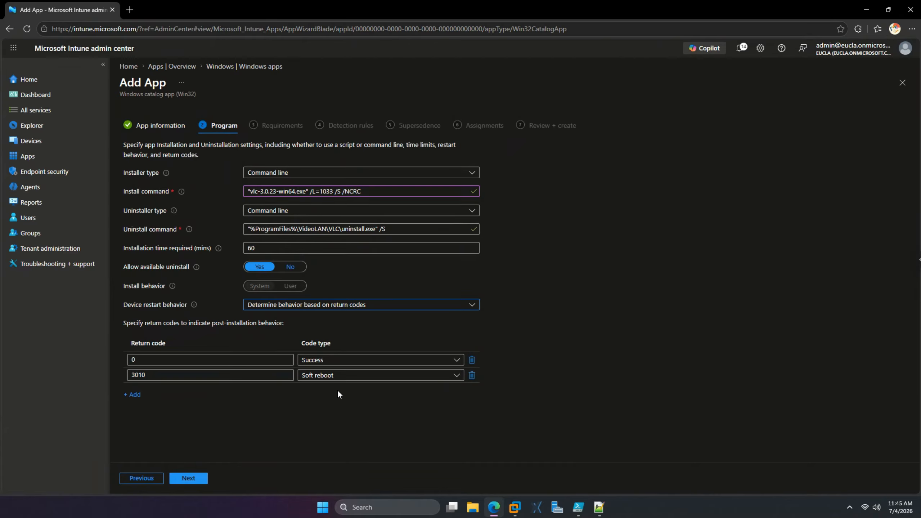
Keep the prefilled program, requirements, detection rules and supersedence settings, and proceed to the VLC assignments
click(196, 481)
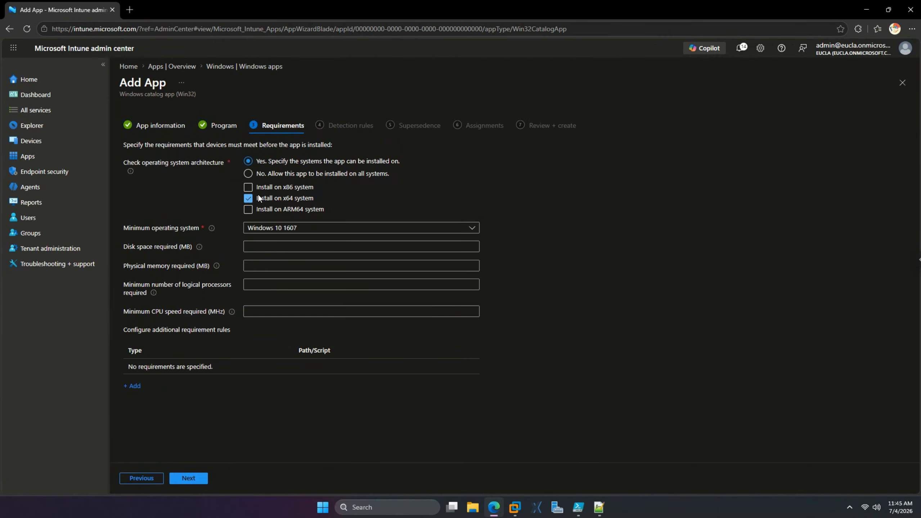
click(189, 478)
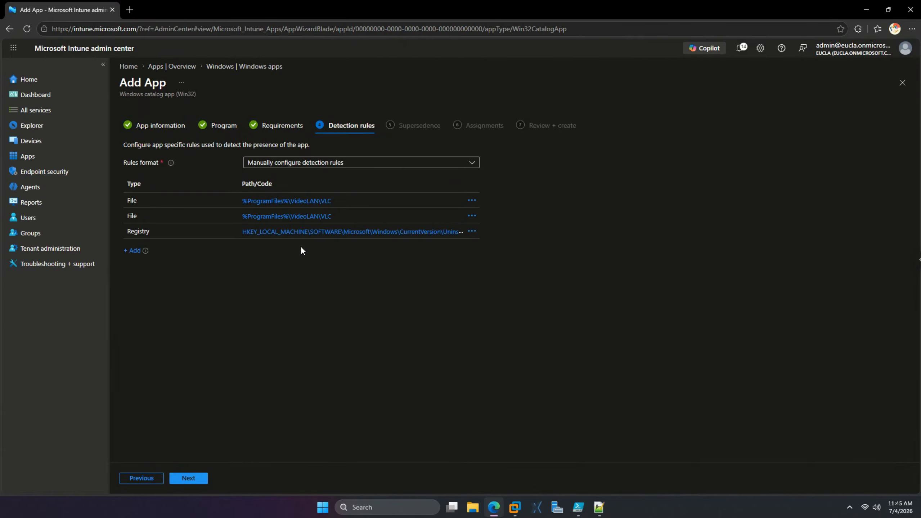
click(204, 483)
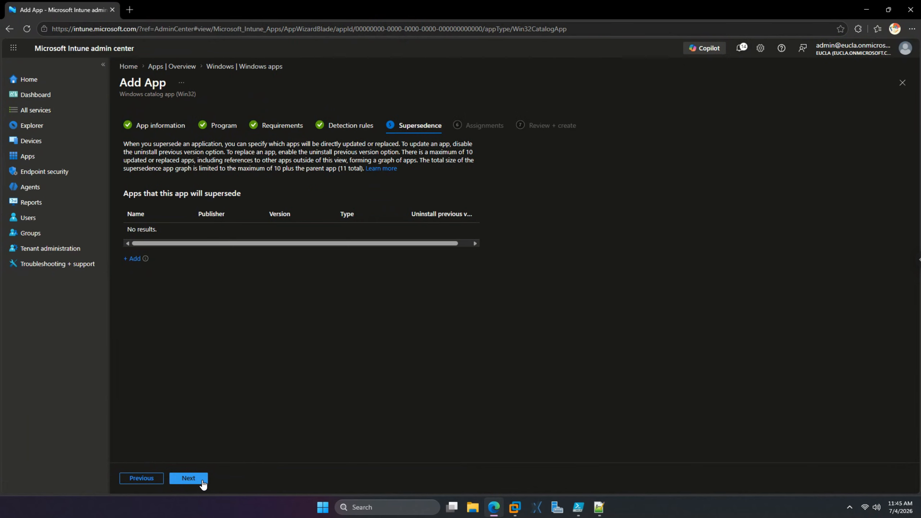
click(194, 480)
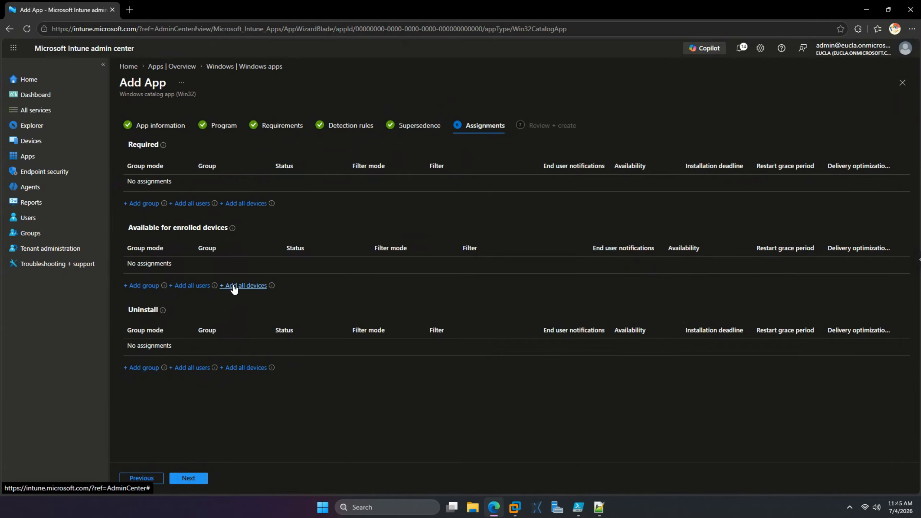
Make VLC available for enrolled devices to all users and add the app
click(193, 286)
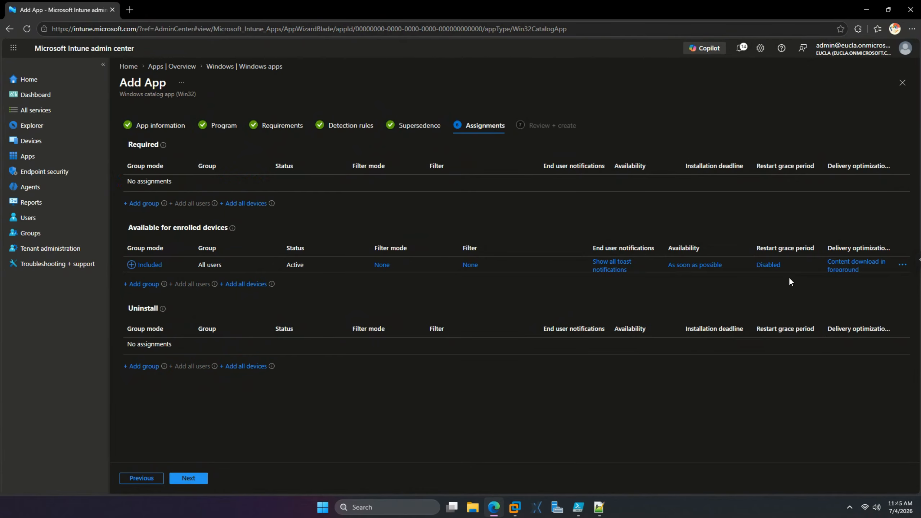
click(189, 478)
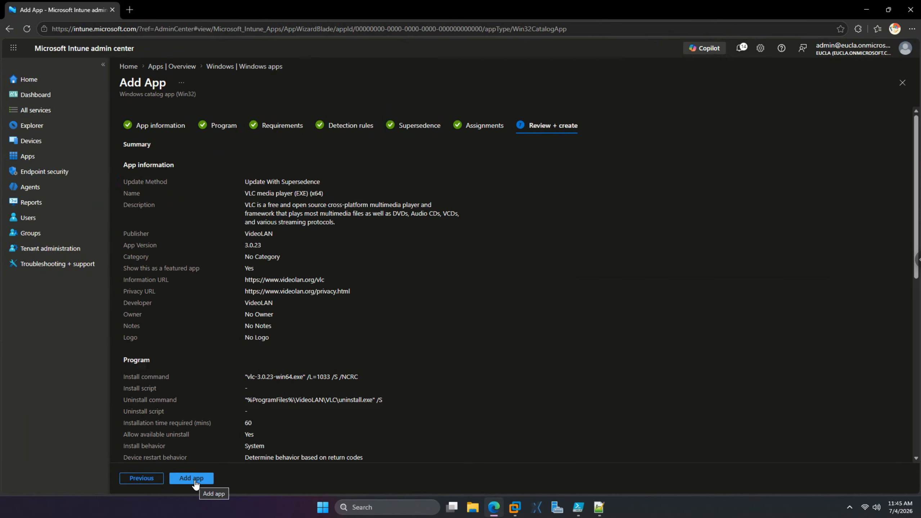
click(195, 480)
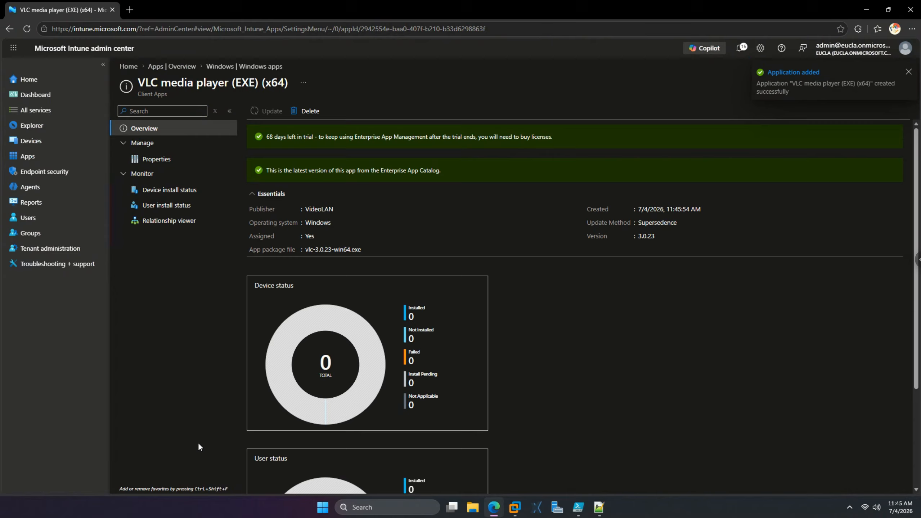
Check the properties of the newly added VLC app, and return to the Windows apps list and refresh it
click(158, 162)
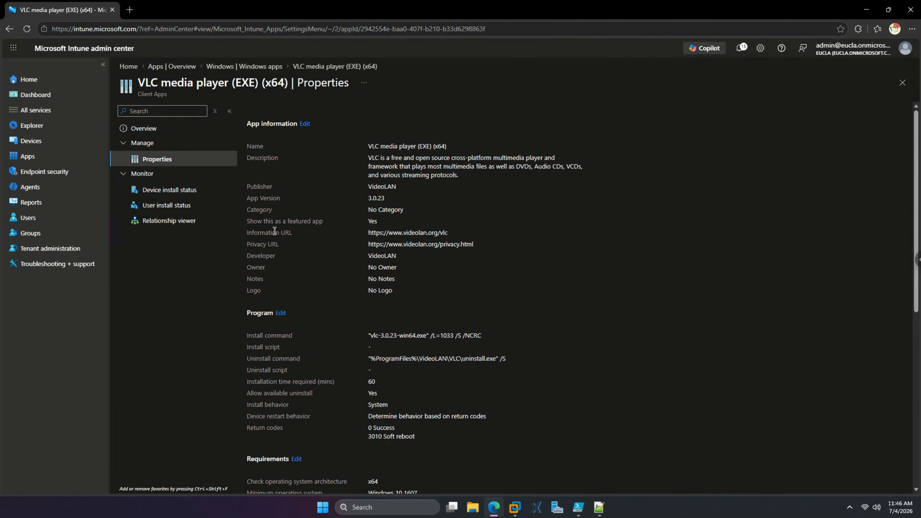
click(269, 67)
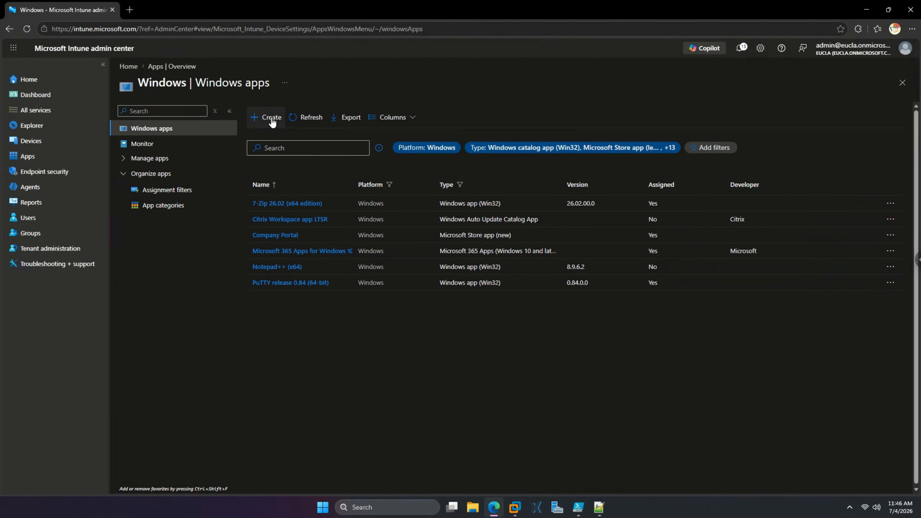
click(309, 116)
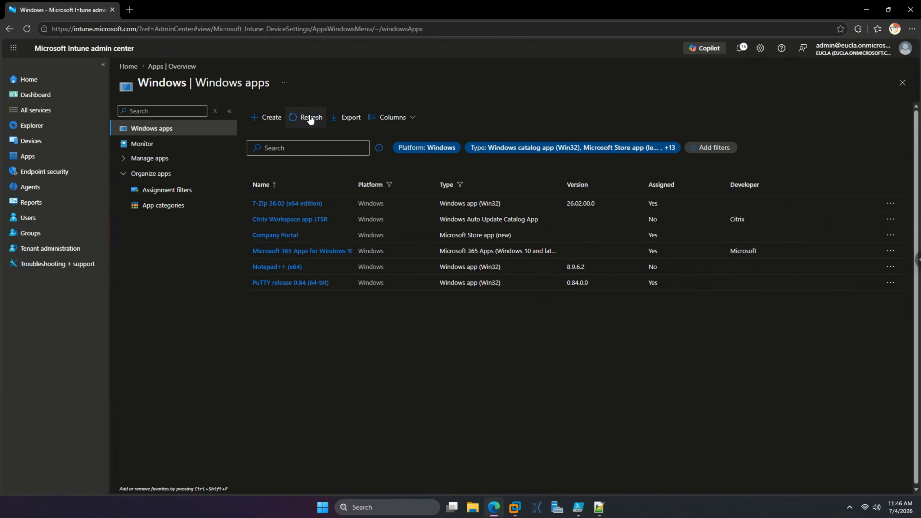
click(271, 119)
click(572, 147)
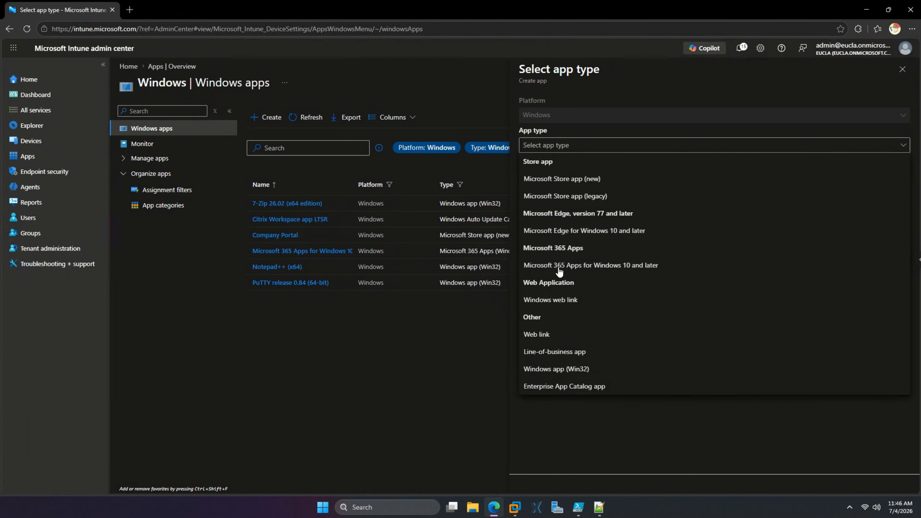
click(555, 369)
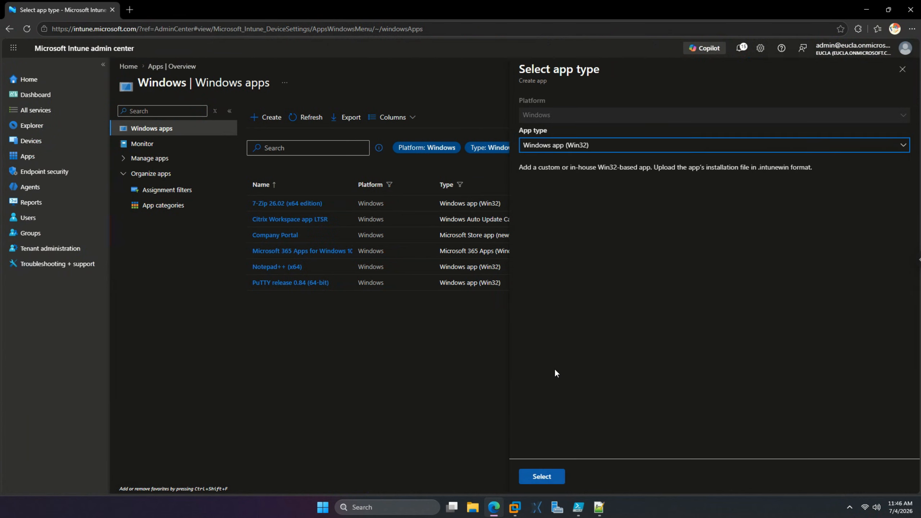
click(546, 478)
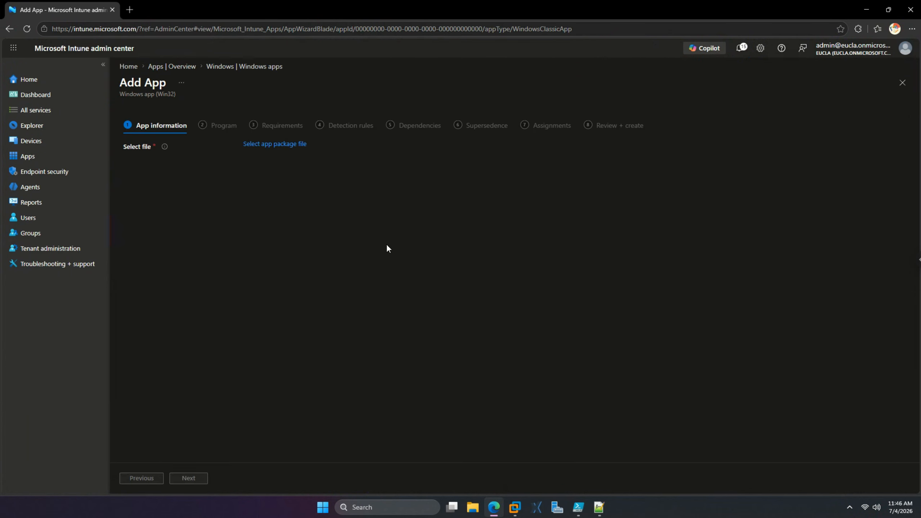
click(903, 83)
Refresh the Windows apps list and open the program settings of PuTTY release 0.84 (64-bit) for editing
click(308, 117)
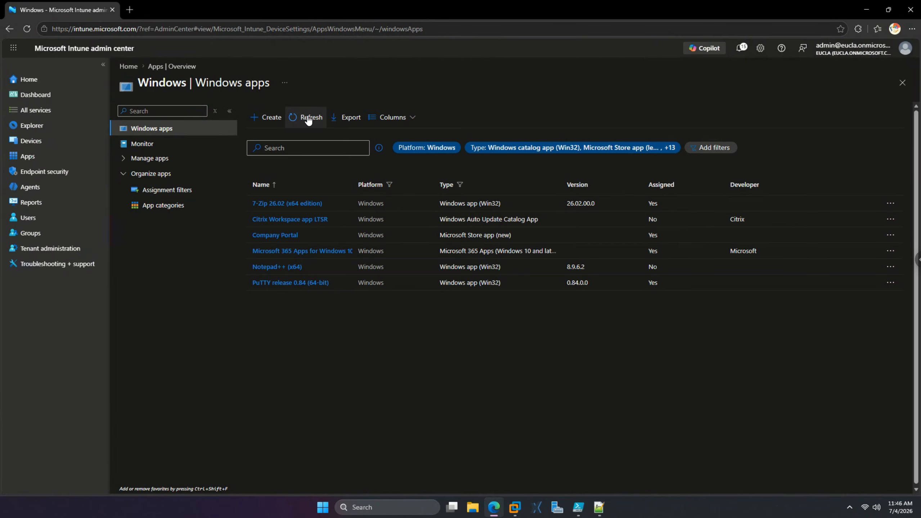
click(308, 119)
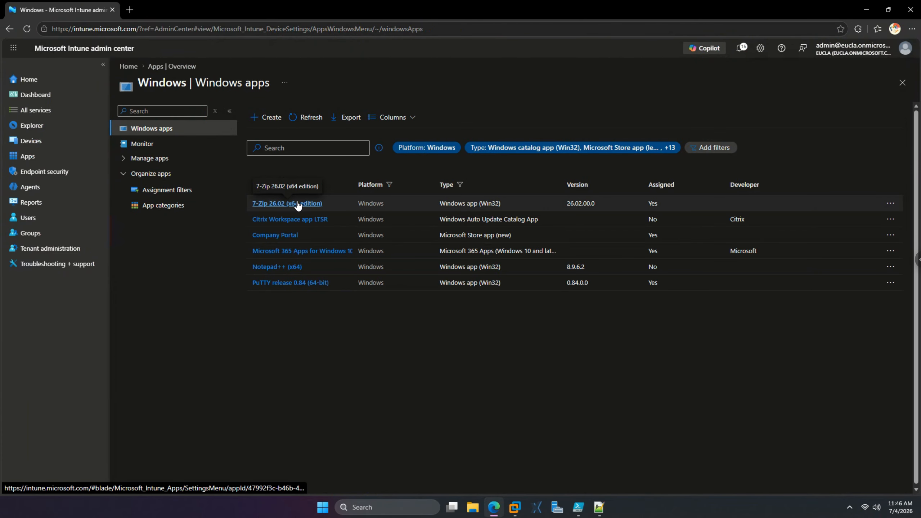
click(306, 284)
click(156, 160)
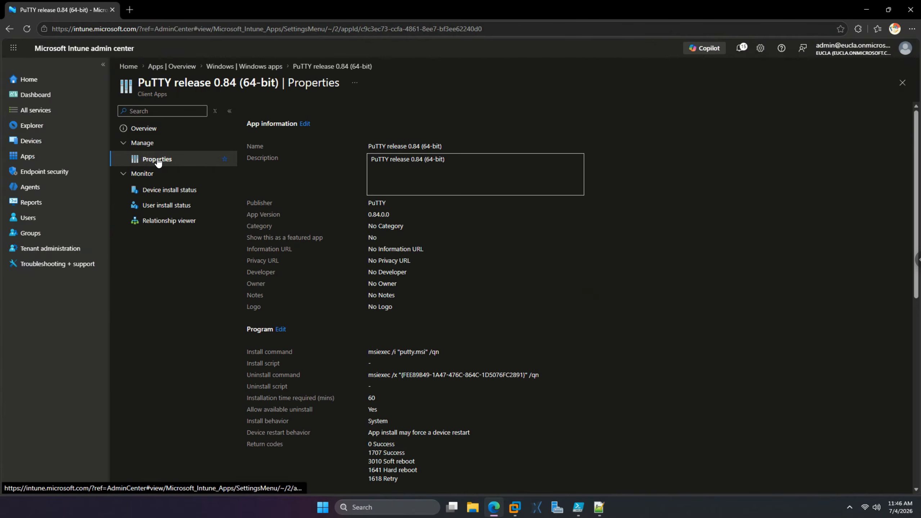
click(305, 123)
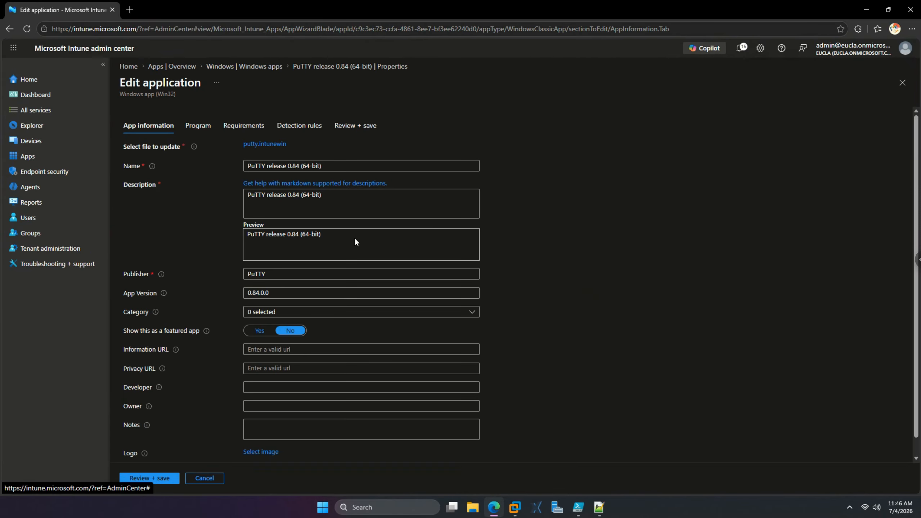
click(198, 126)
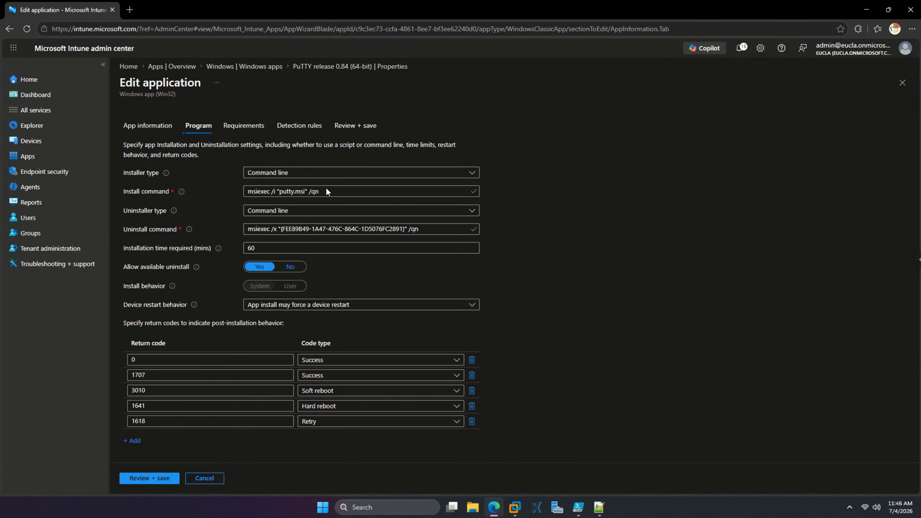
Try the PowerShell script installer type for PuTTY, view the custom install script form, and discard the edits by returning to the Windows apps list
click(346, 174)
click(337, 203)
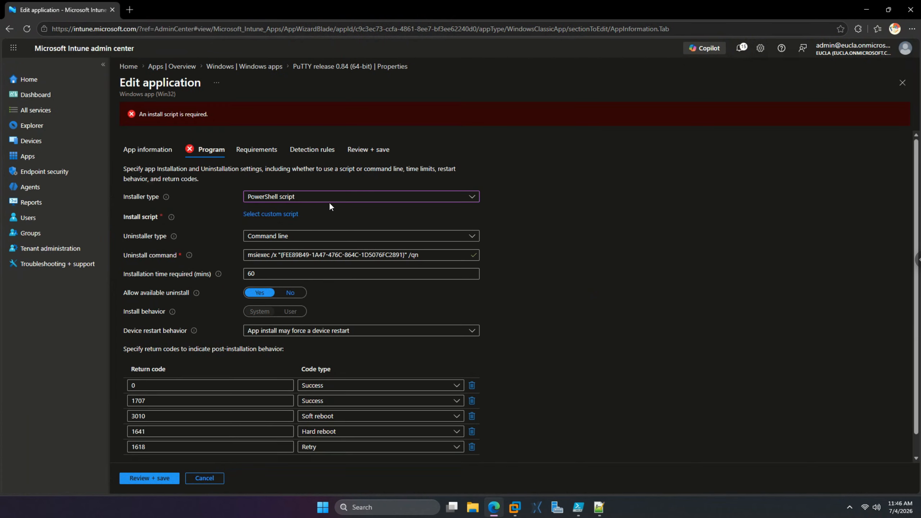
click(273, 215)
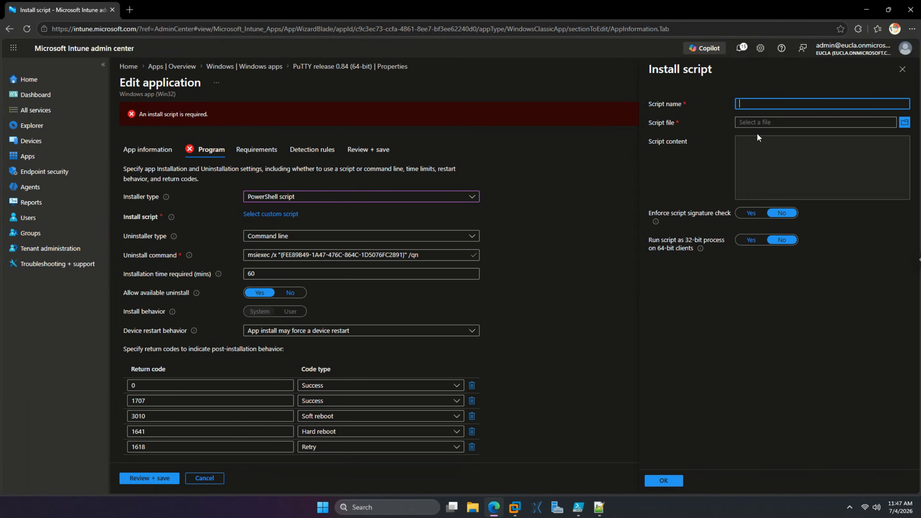
click(903, 70)
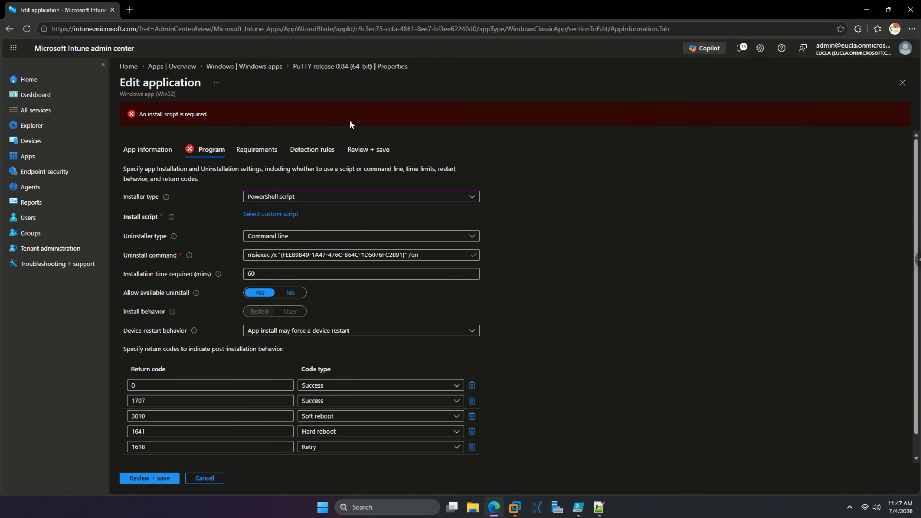
click(279, 68)
click(516, 92)
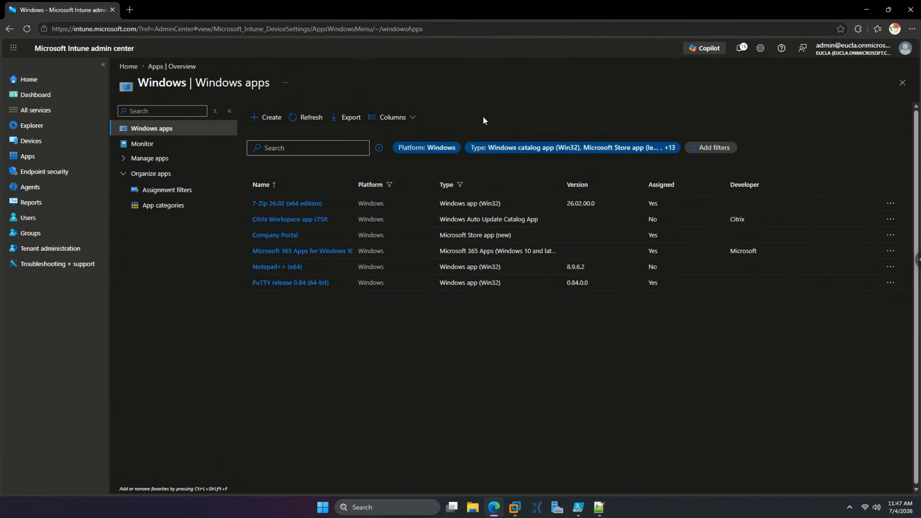
Refresh the Windows apps list and open the program settings of VLC media player (EXE) (x64) for editing
click(307, 119)
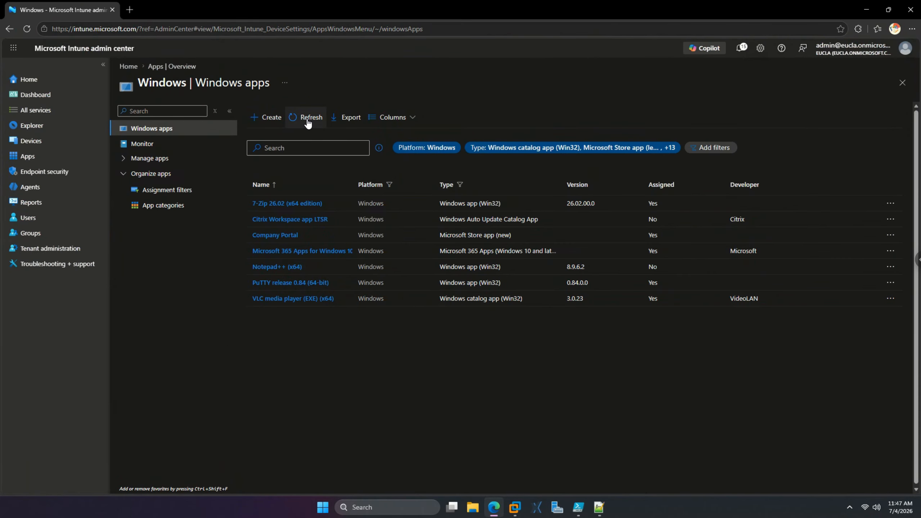
click(297, 301)
click(161, 164)
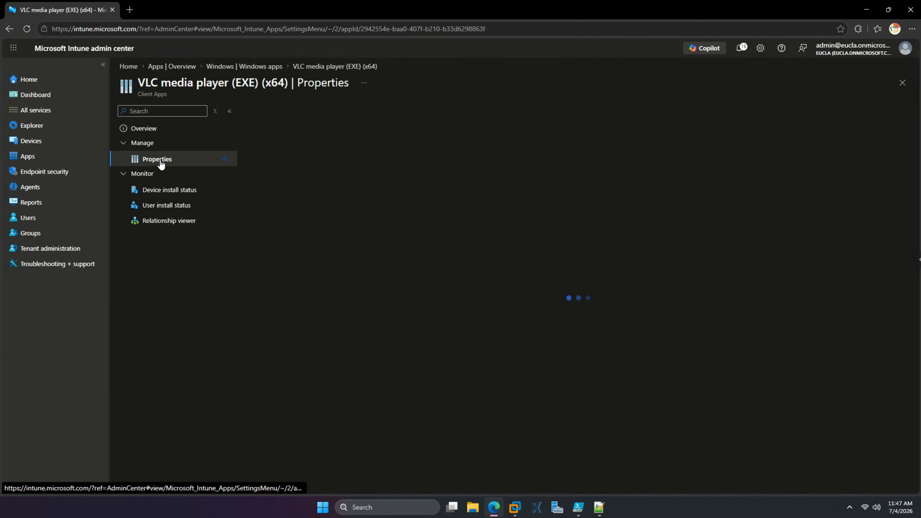
scroll(300, 246, down, 3)
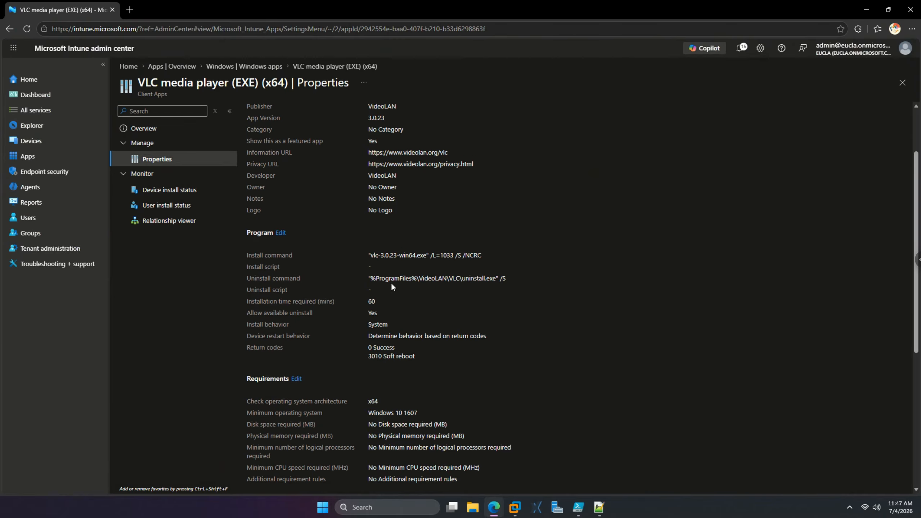
click(284, 232)
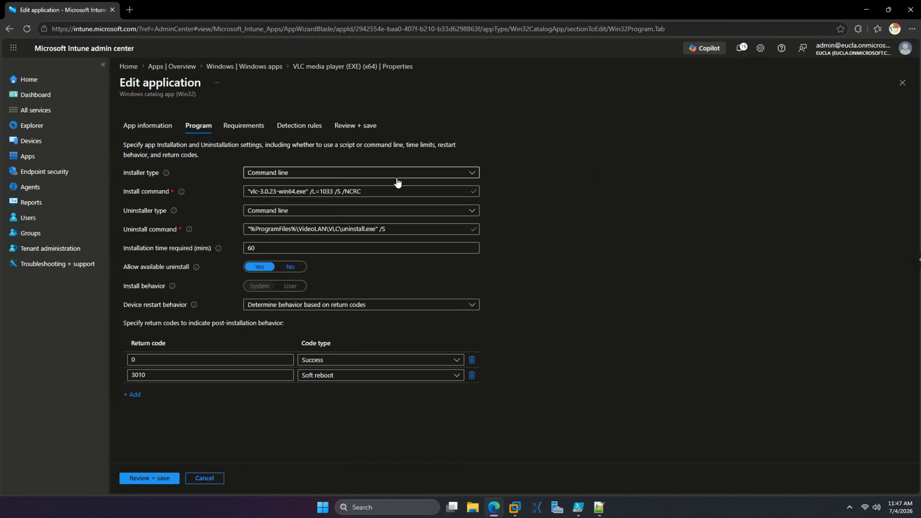
Check VLC's installer type options and its review summary, and return to the Windows apps list without saving
click(385, 179)
click(566, 204)
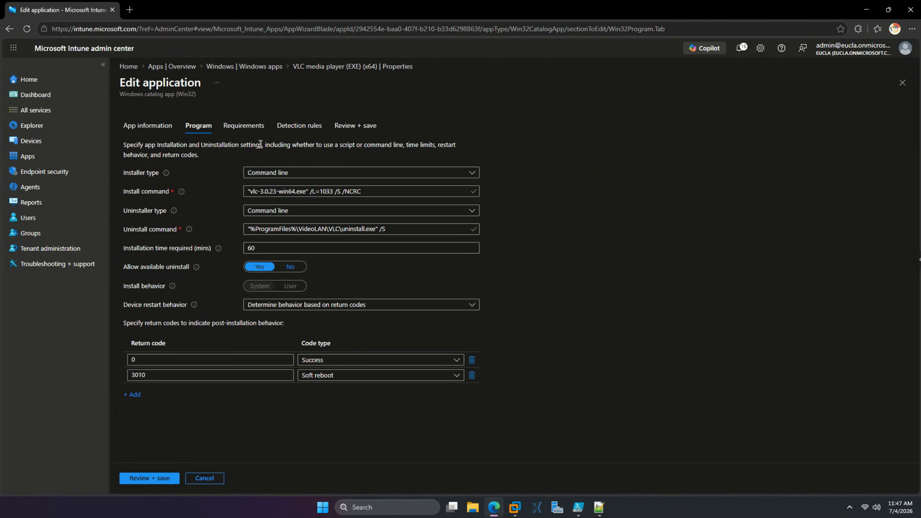
click(240, 134)
click(348, 124)
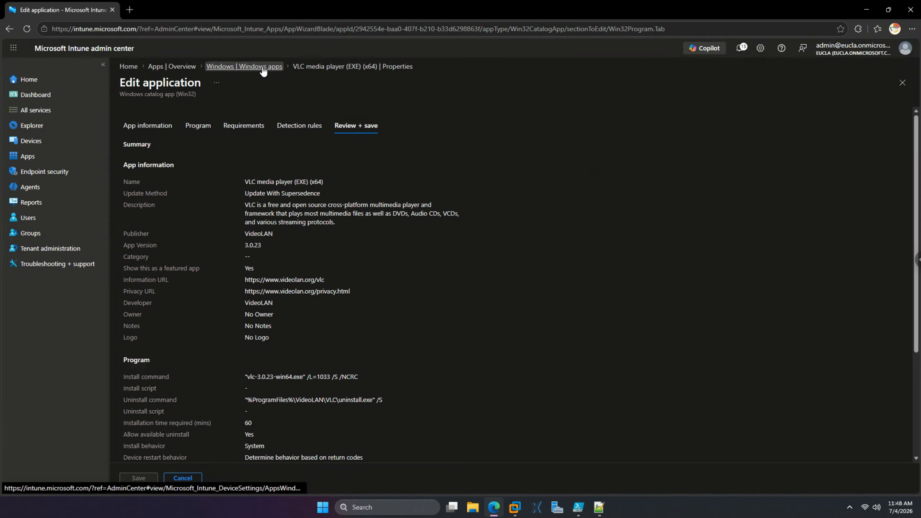
click(251, 66)
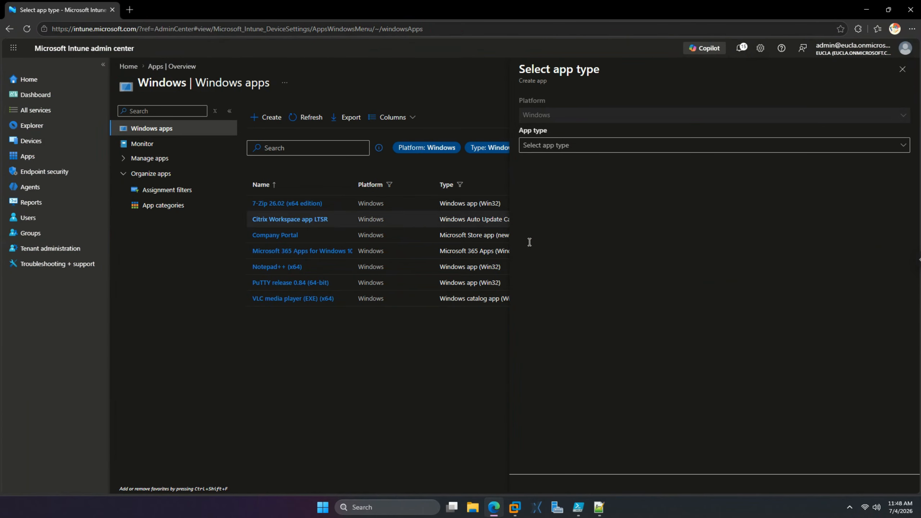
Start creating an Enterprise App Catalog app for Windows and open the catalog search
click(581, 150)
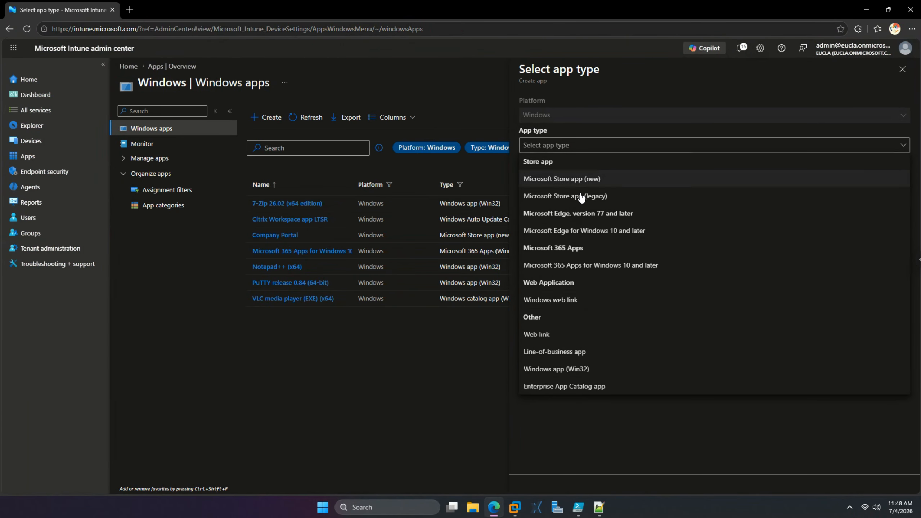
click(555, 386)
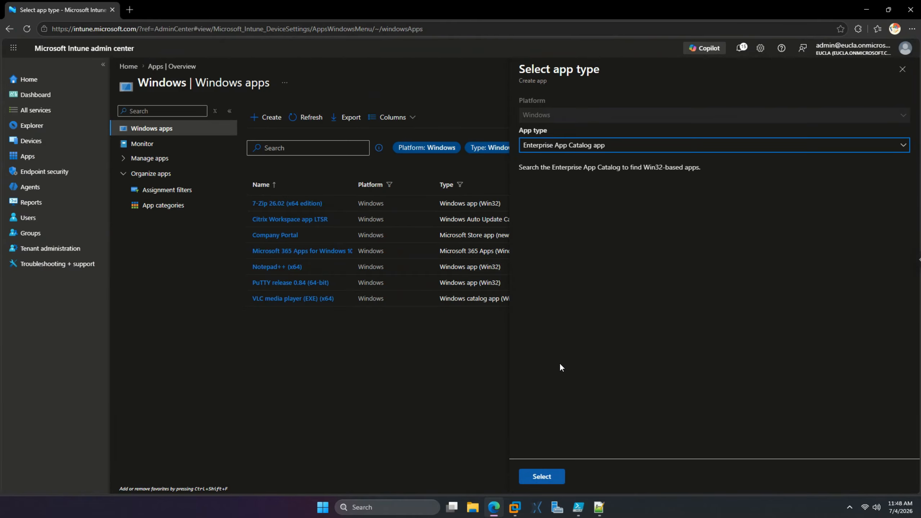
click(533, 475)
click(278, 187)
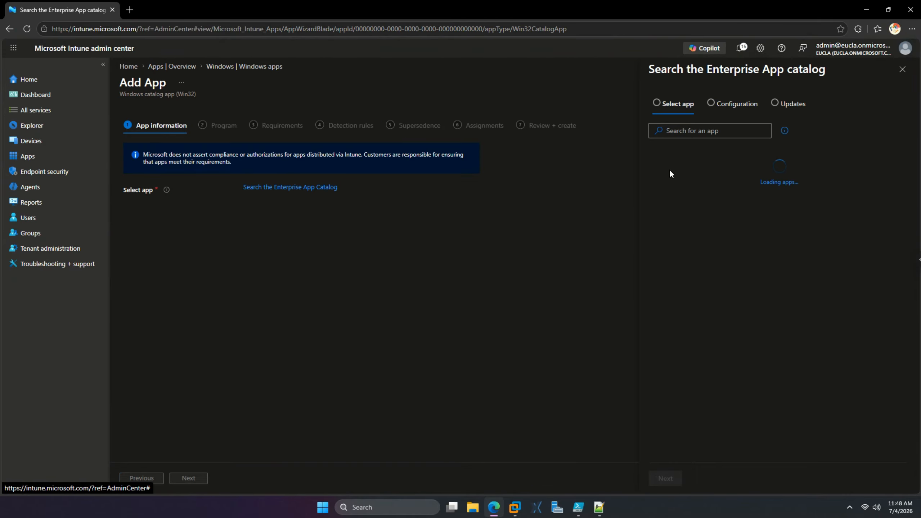
Browse the app names and publishers in the Enterprise App Catalog, and return to the start of the list
scroll(688, 251, down, 15)
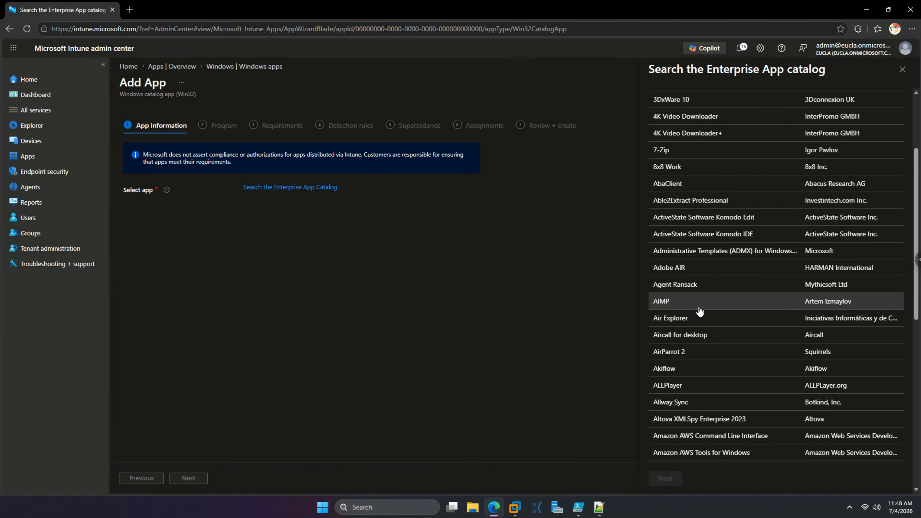
scroll(706, 313, down, 8)
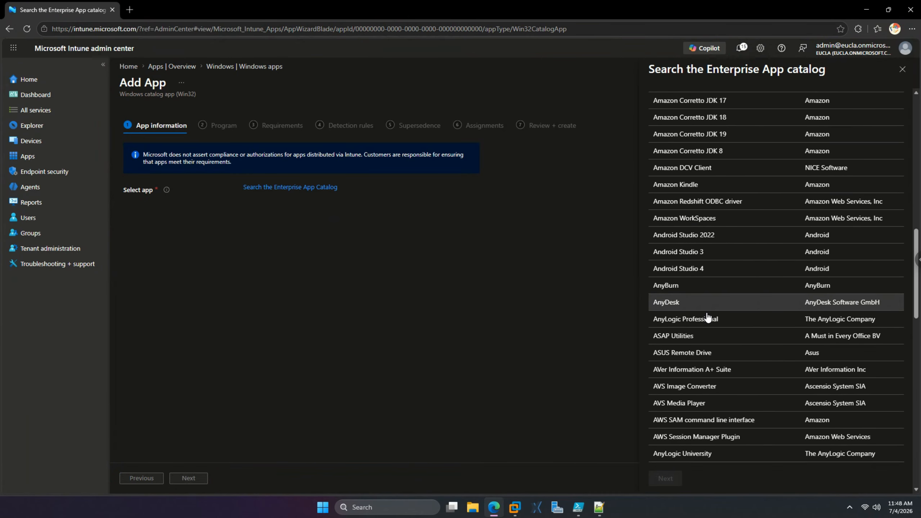
scroll(709, 315, down, 7)
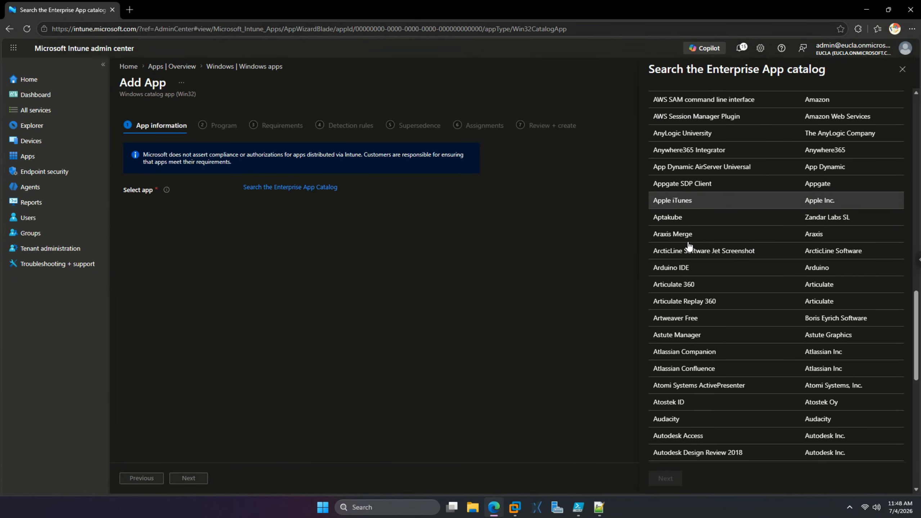
scroll(690, 250, down, 15)
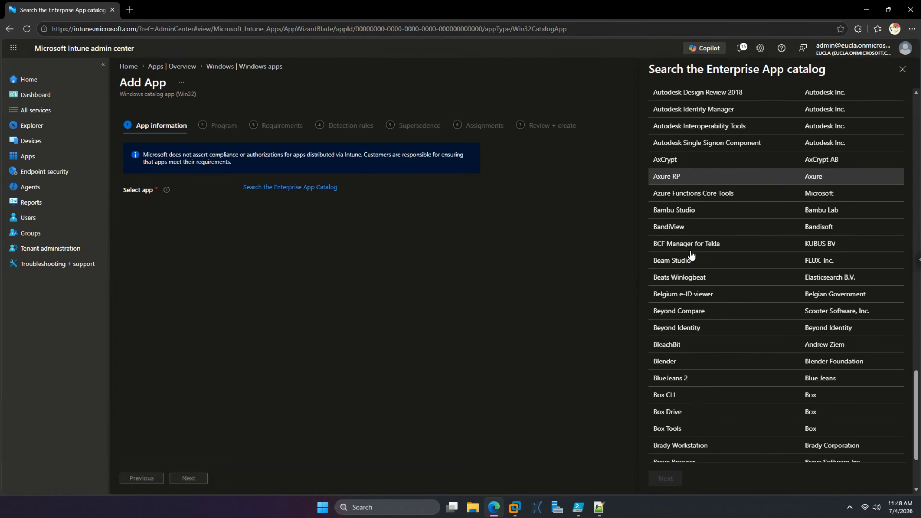
scroll(692, 257, down, 3)
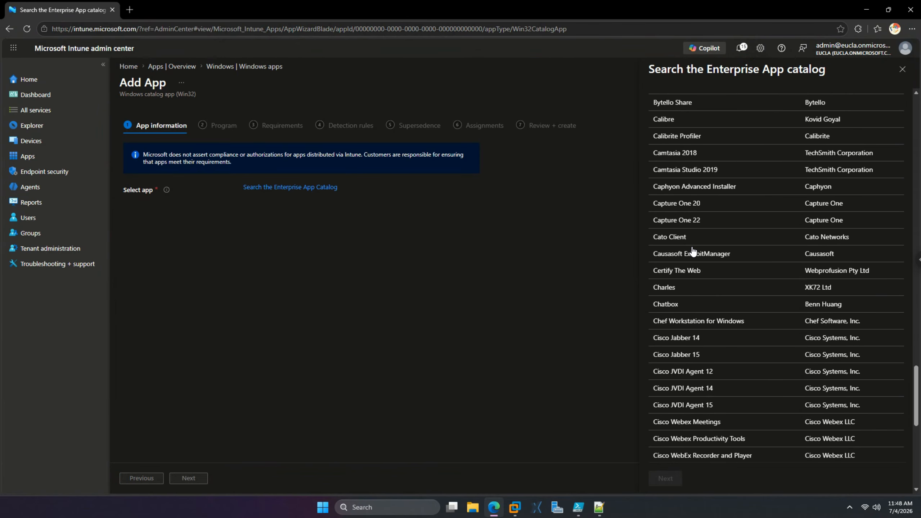
scroll(692, 250, up, 8)
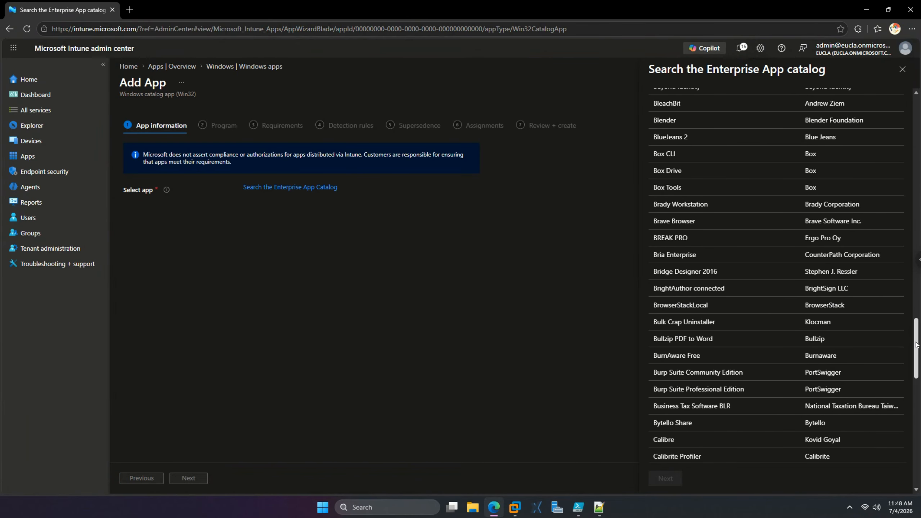
drag(917, 344, 917, 120)
Search the catalog for snagit and select the Snagit 2024 en-US x64 package to reach its update method settings
click(704, 131)
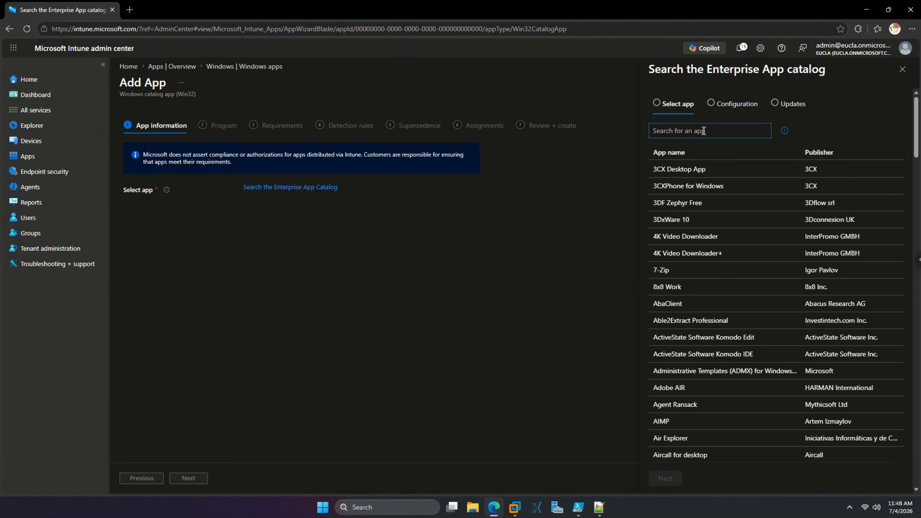
text(snagit)
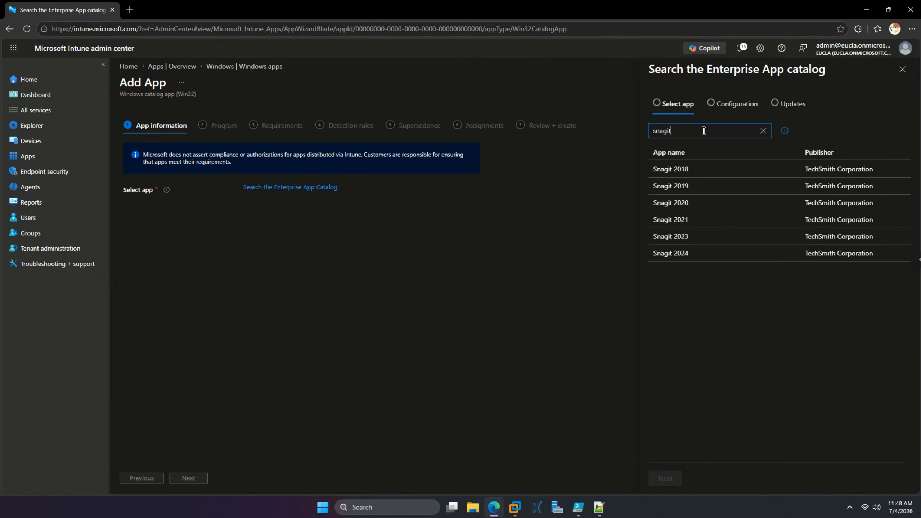
click(705, 259)
click(669, 479)
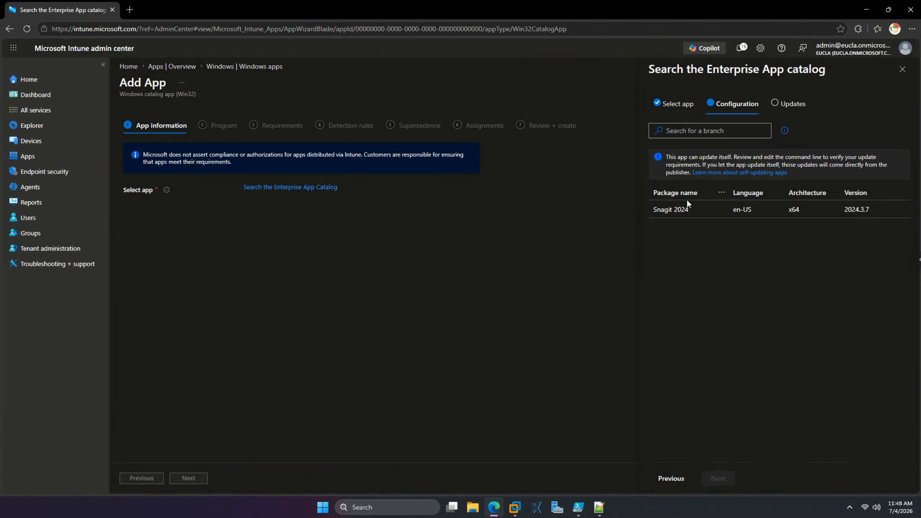
click(688, 214)
click(718, 478)
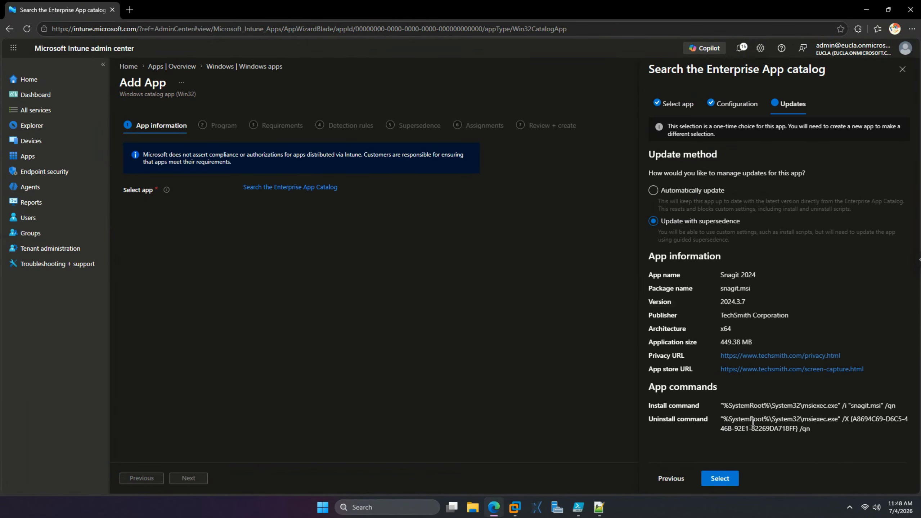
Review Snagit 2024's install and uninstall commands, and return to the Windows apps list without adding the app
drag(811, 428, 730, 410)
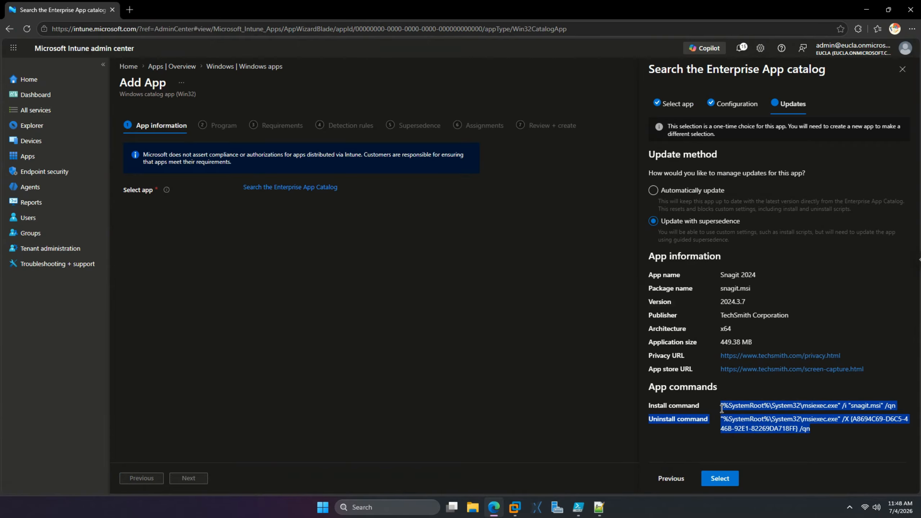
click(903, 69)
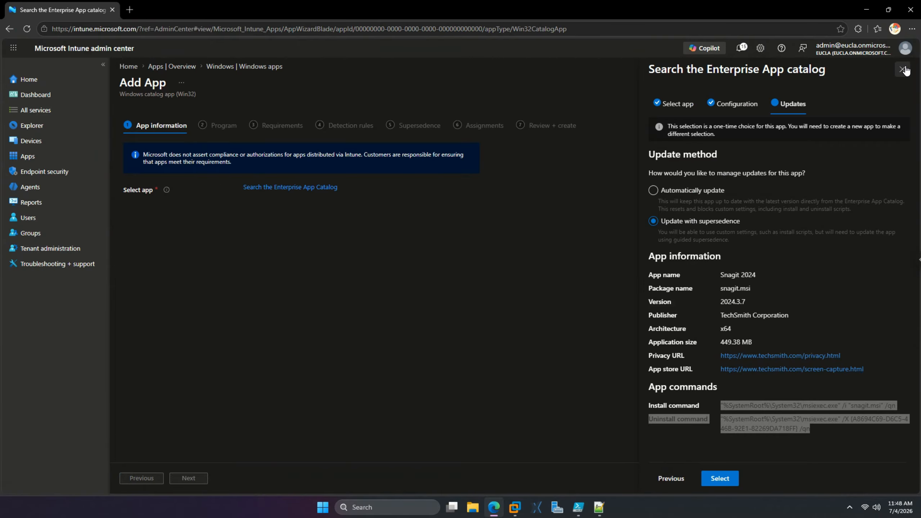
click(254, 67)
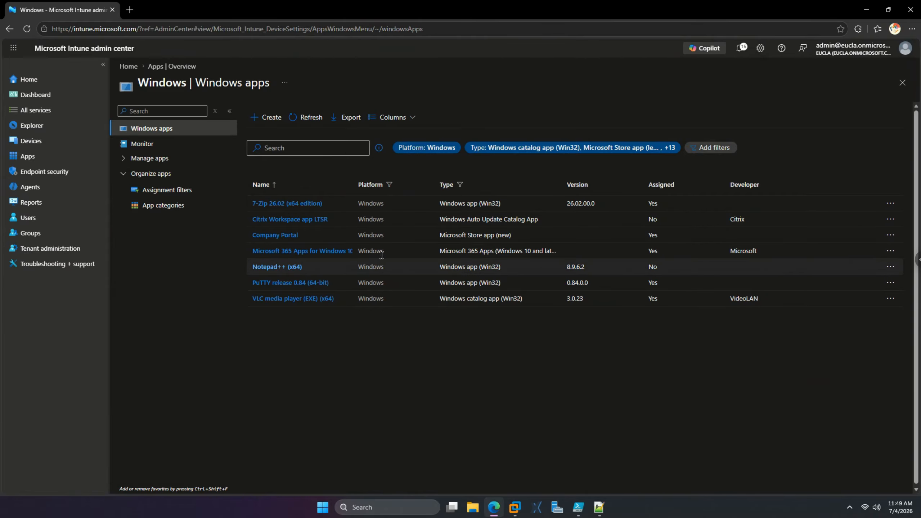
Compare the app types of Citrix Workspace app LTSR and VLC, and review Notepad++ (x64)'s device and user status
drag(454, 219, 541, 217)
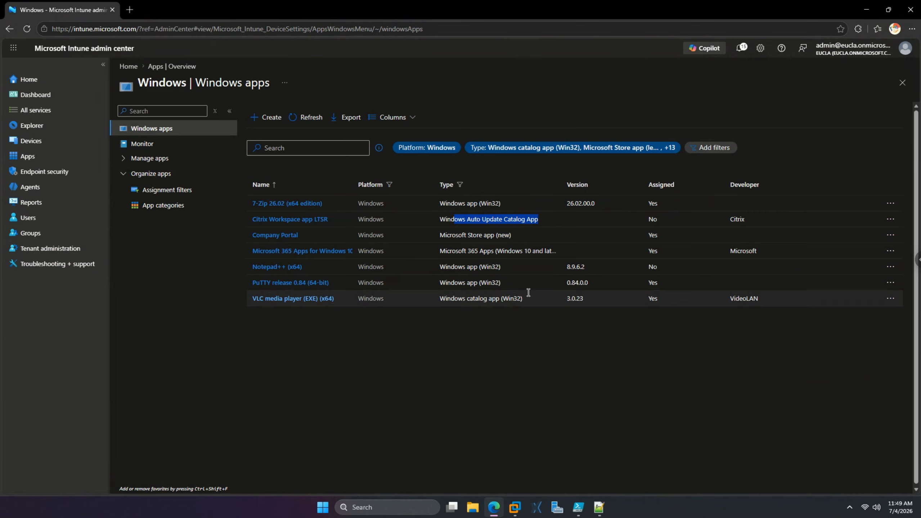
drag(525, 298, 442, 303)
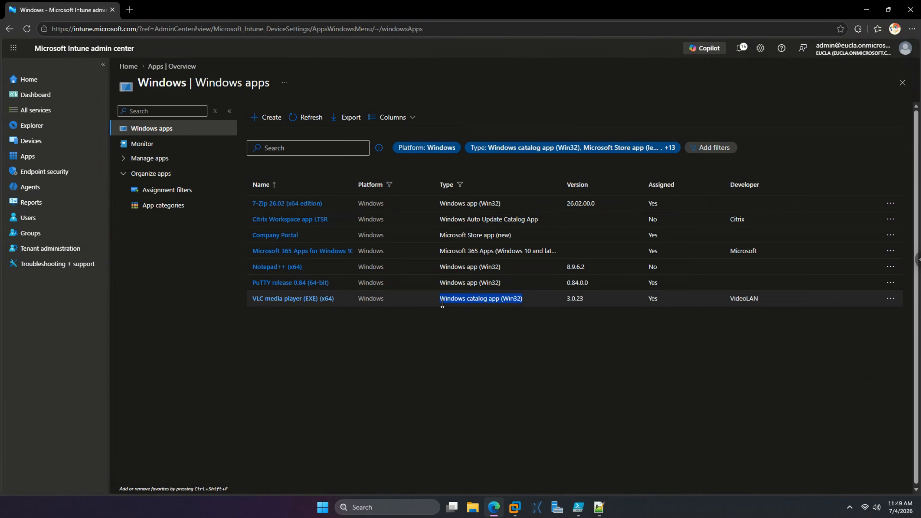
click(277, 268)
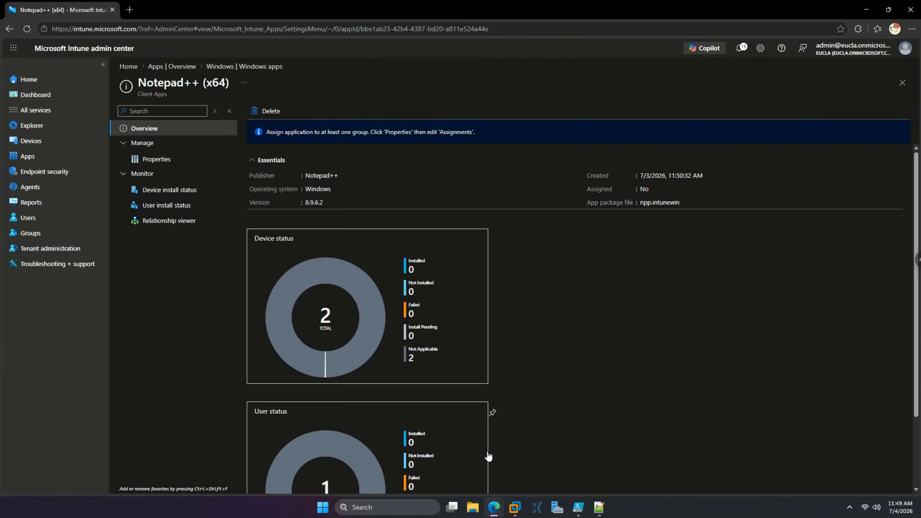
scroll(464, 396, down, 1)
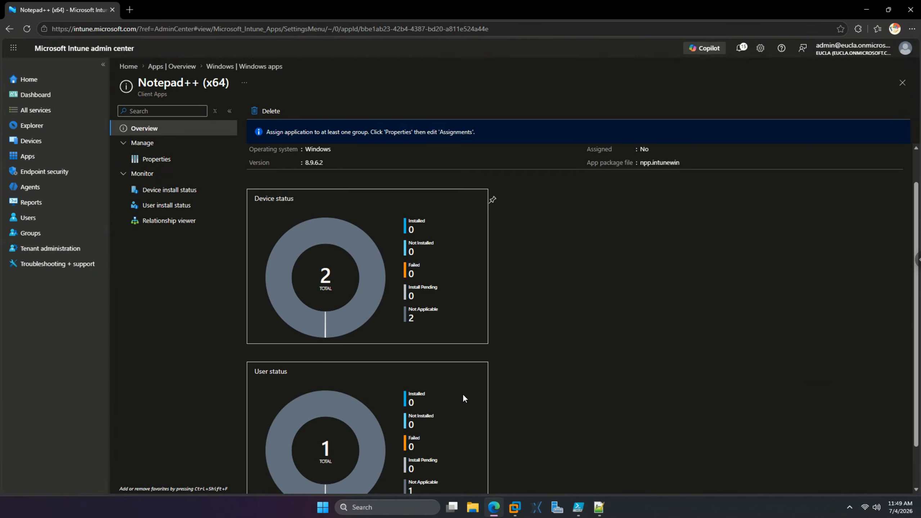
scroll(464, 395, down, 1)
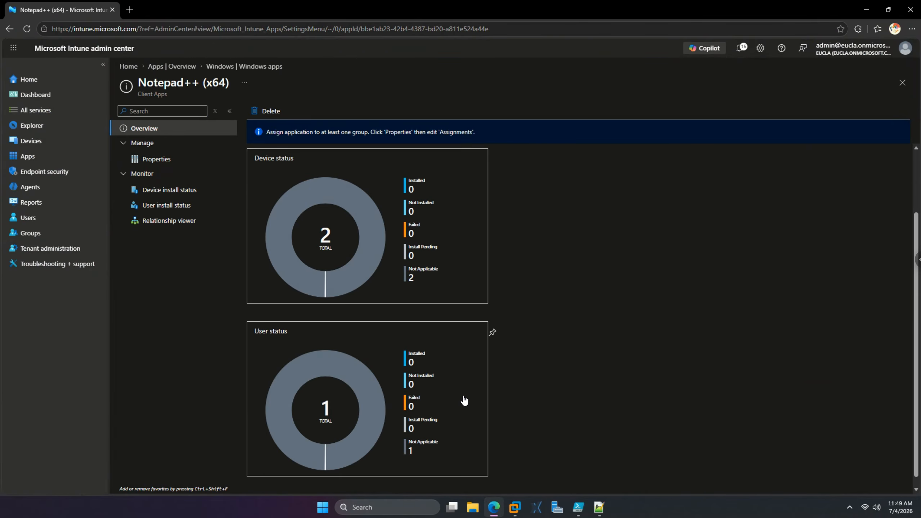
Switch to the INT-EP2 virtual machine in VMware Workstation and close its Registry Editor
mouse_move(494, 510)
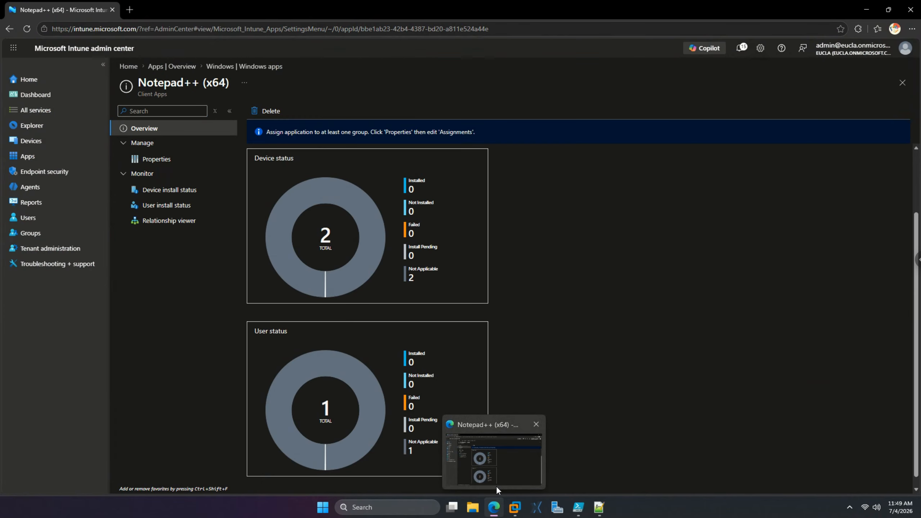
click(509, 500)
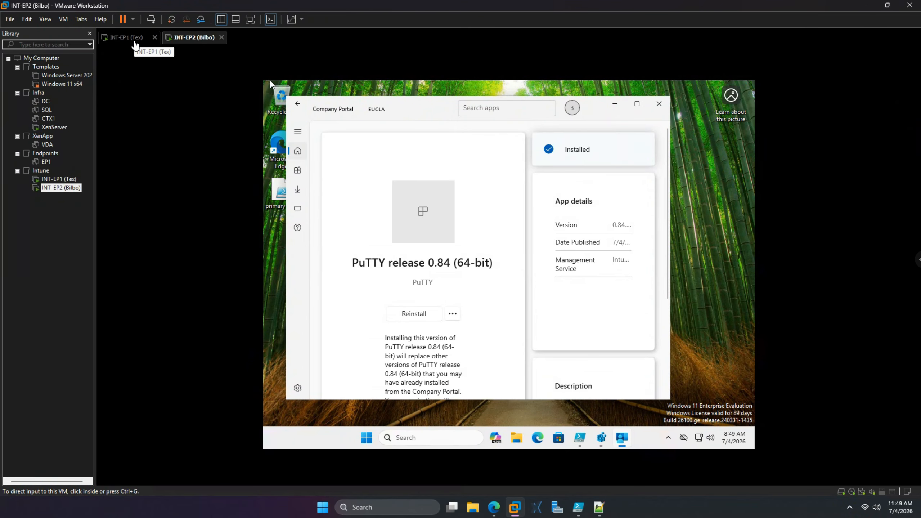
click(367, 437)
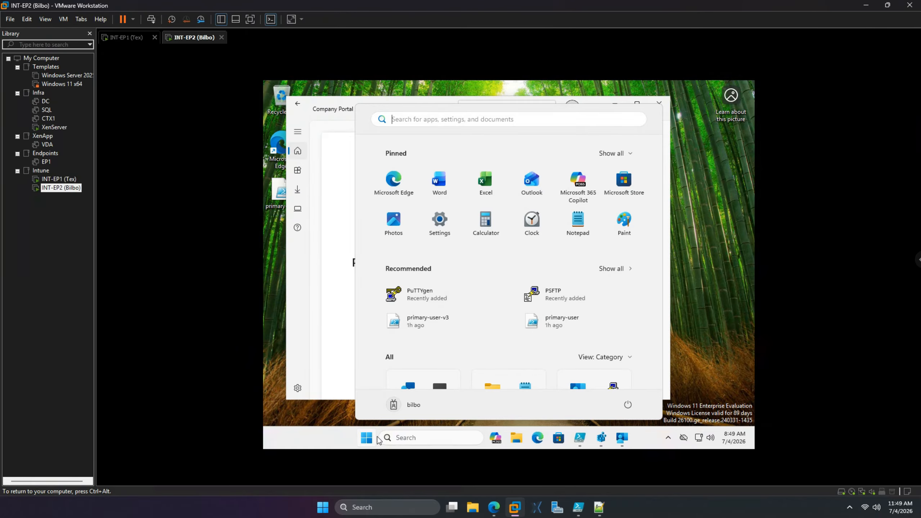
click(420, 438)
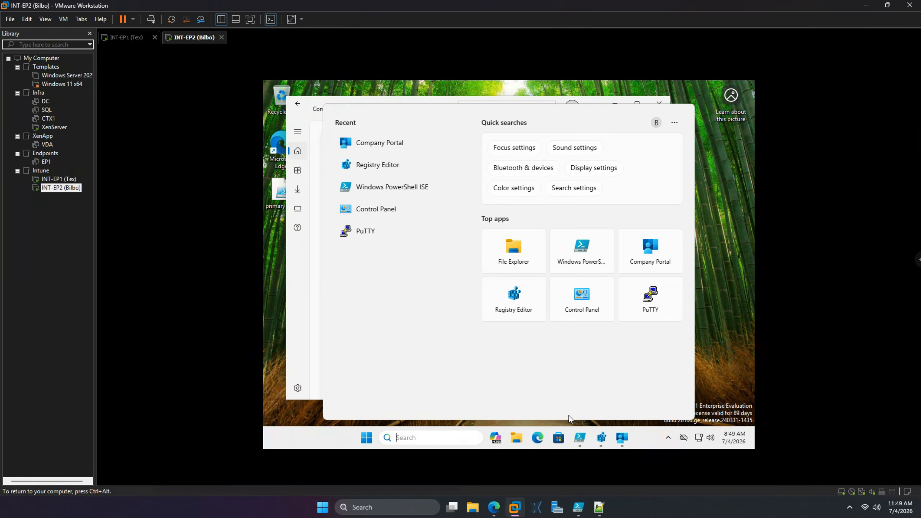
click(602, 437)
click(743, 85)
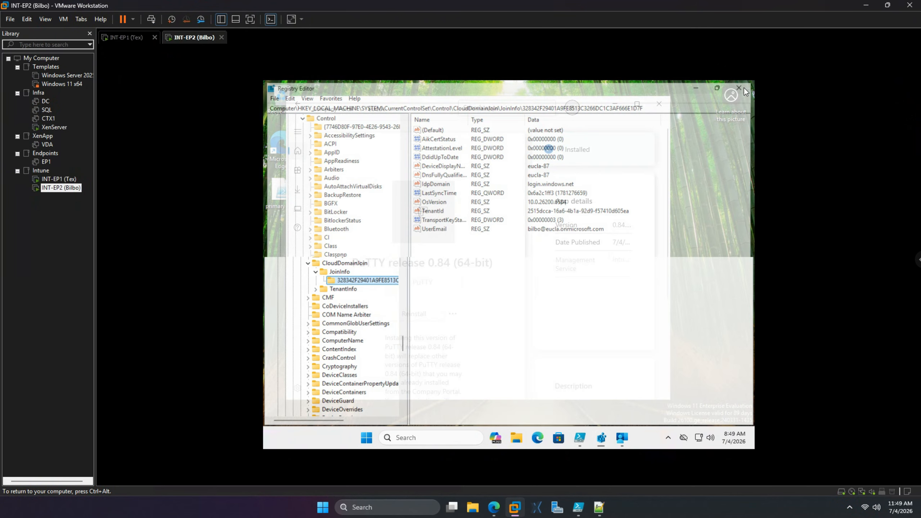
Open the Control Panel's Programs and Features list on INT-EP2 and refresh it to check the installed programs
click(433, 438)
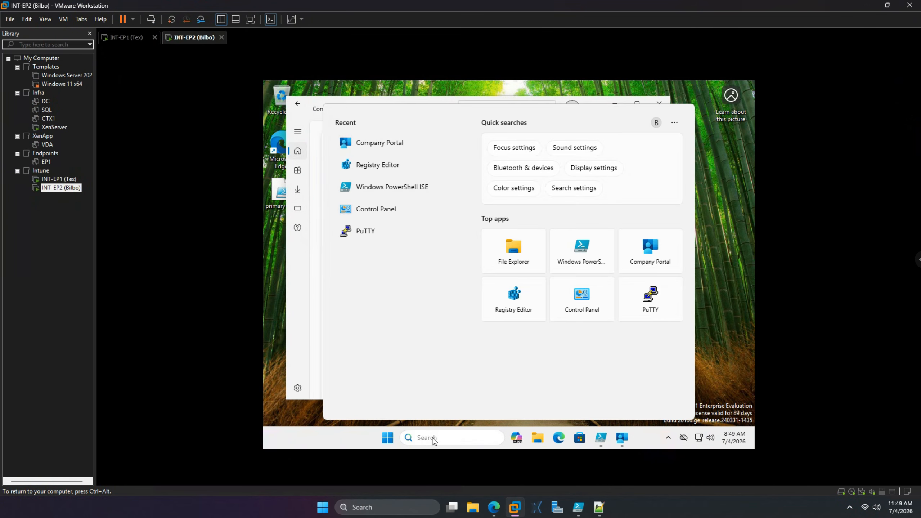
text(contro)
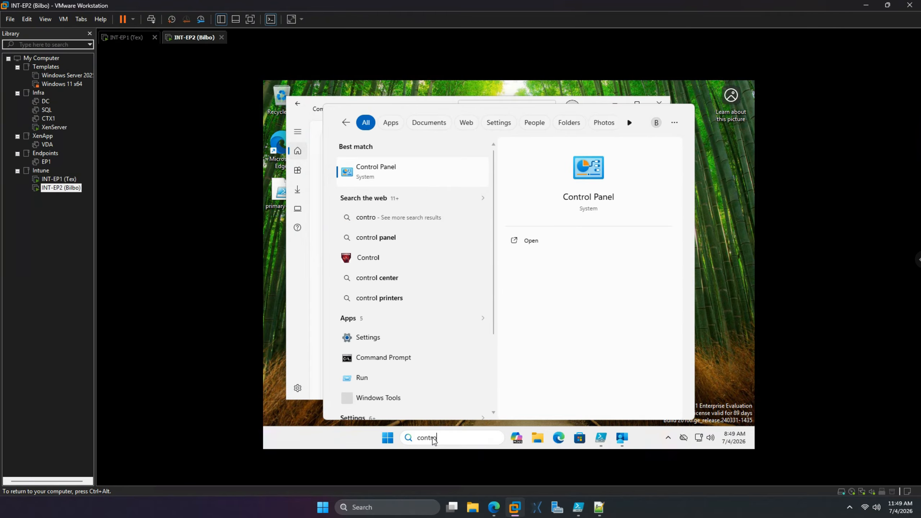
key(Return)
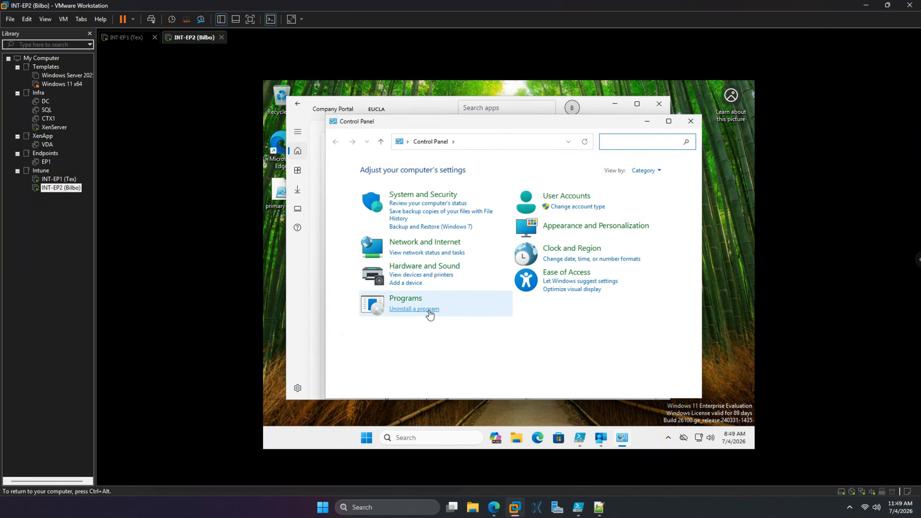
click(429, 311)
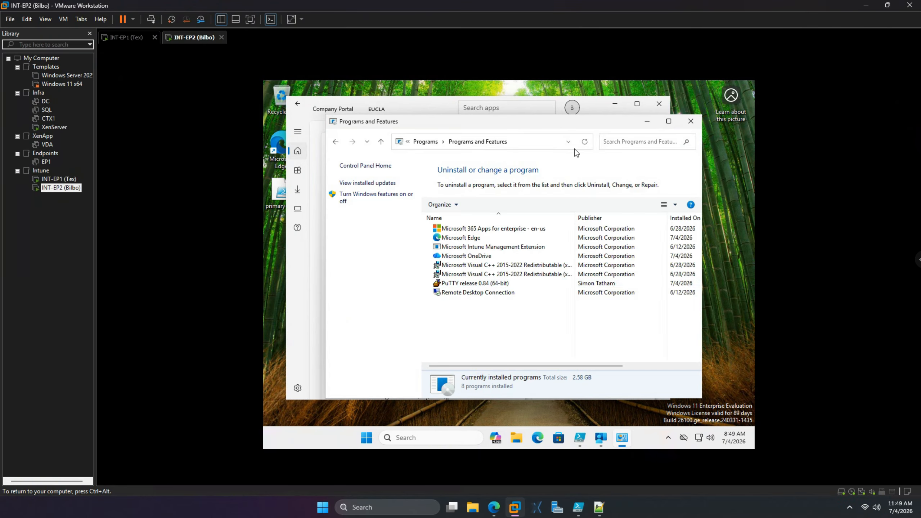
click(584, 143)
Minimize PowerShell ISE on the INT-EP1 virtual machine, check its Start menu for recently added apps, and return to Intune in Edge
click(130, 38)
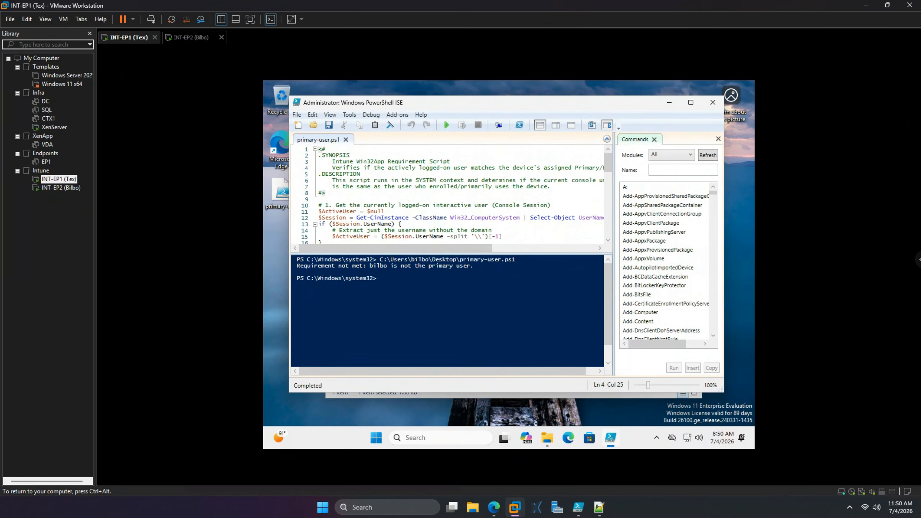
click(669, 103)
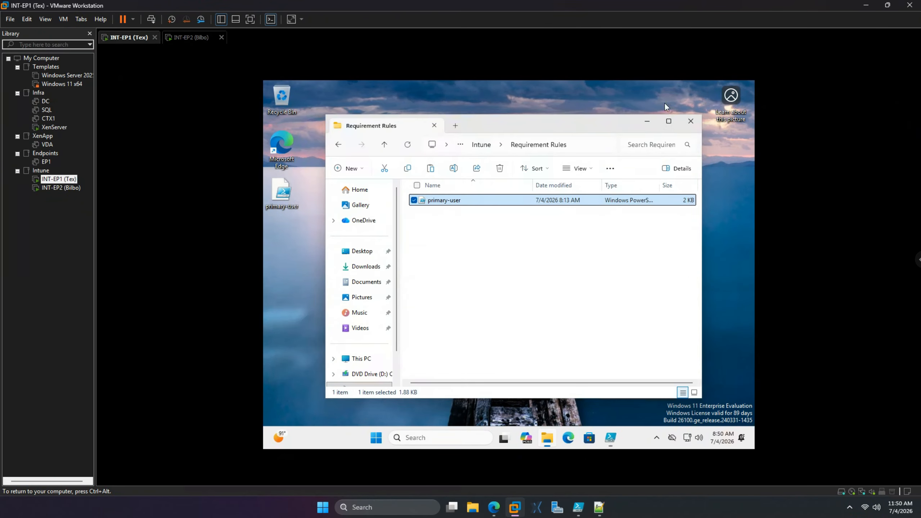
click(378, 437)
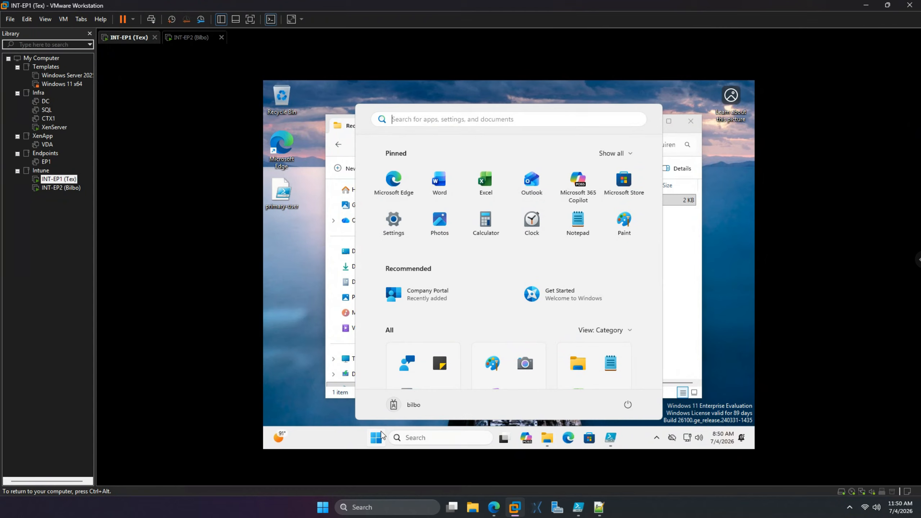
click(288, 290)
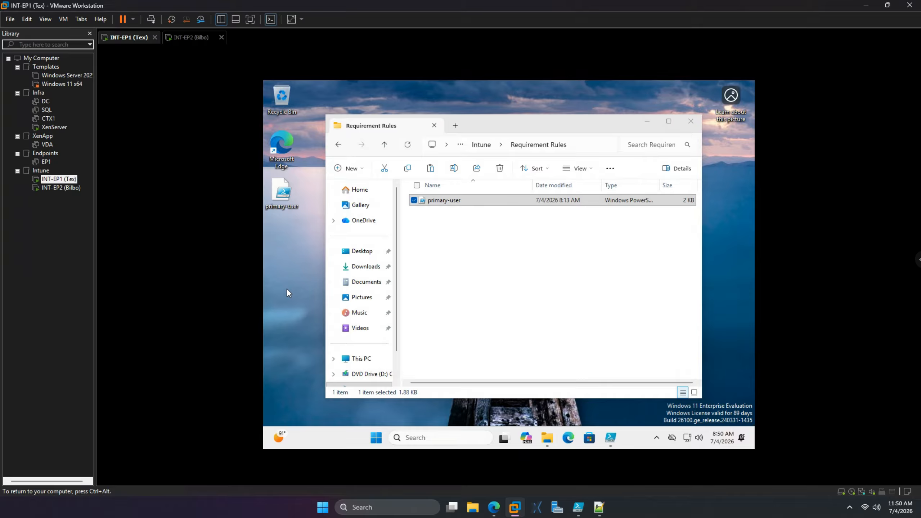
click(494, 507)
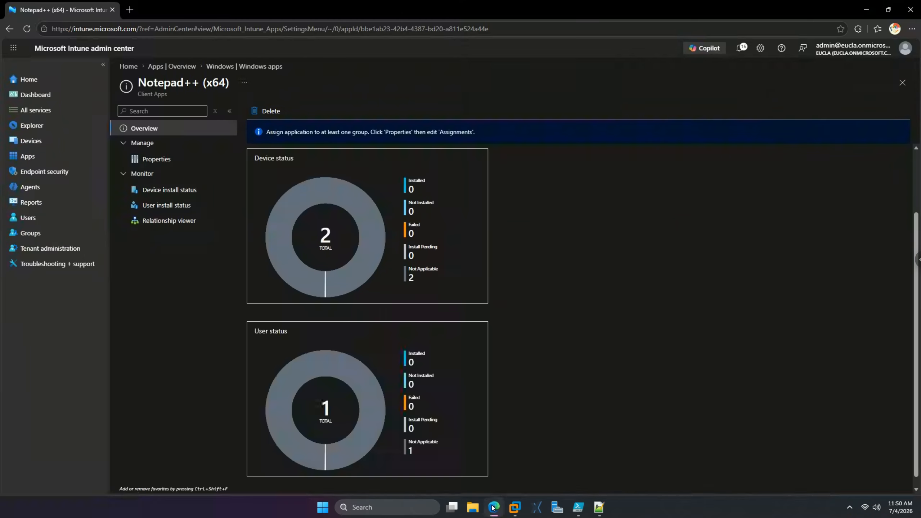
Open the primary-user.ps1 requirement rule in Notepad++ (x64)'s requirements to inspect its settings
click(148, 158)
scroll(405, 304, down, 2)
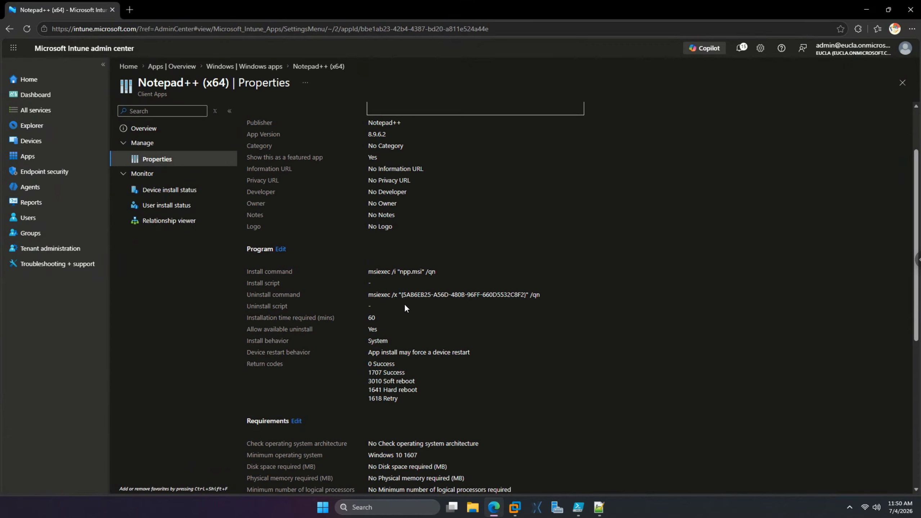
click(297, 421)
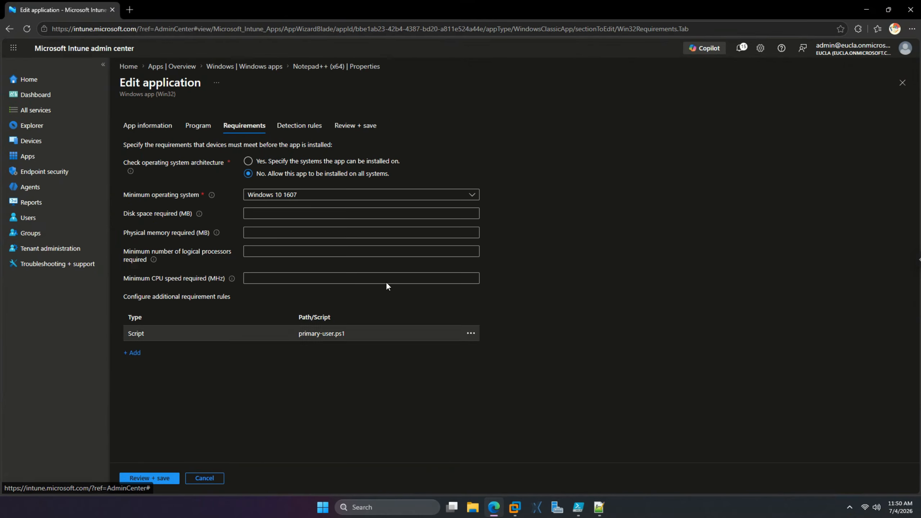
click(324, 335)
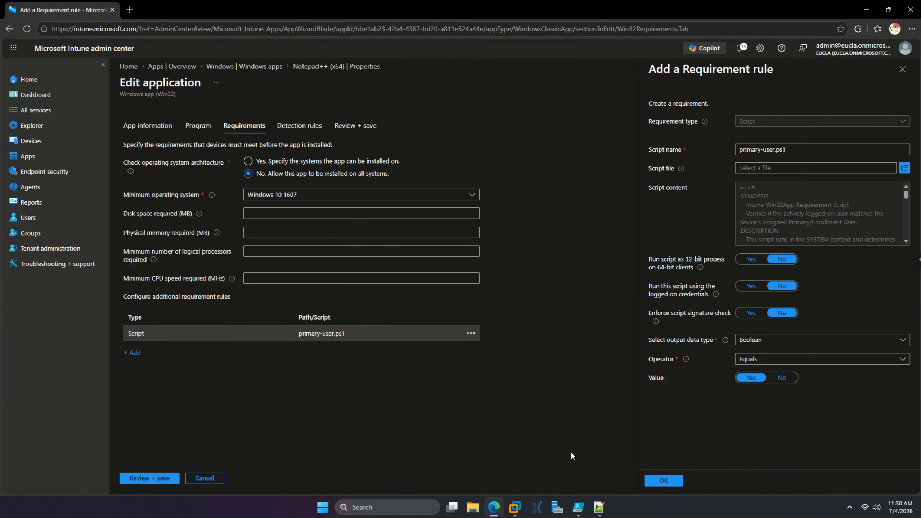
Switch to Notepad++, maximize it and read through the primary-user.ps1 script, including its exit codes, then minimize the editor
click(601, 508)
scroll(335, 268, down, 3)
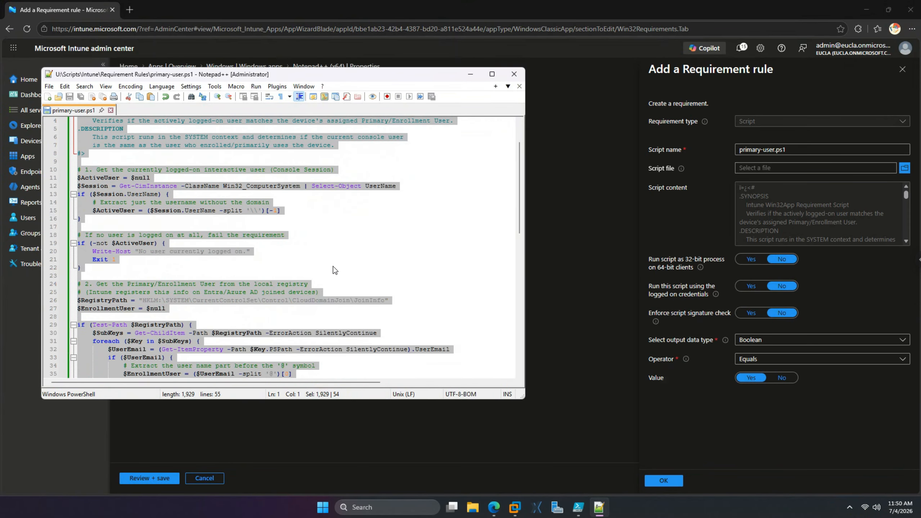
scroll(335, 270, down, 2)
click(493, 74)
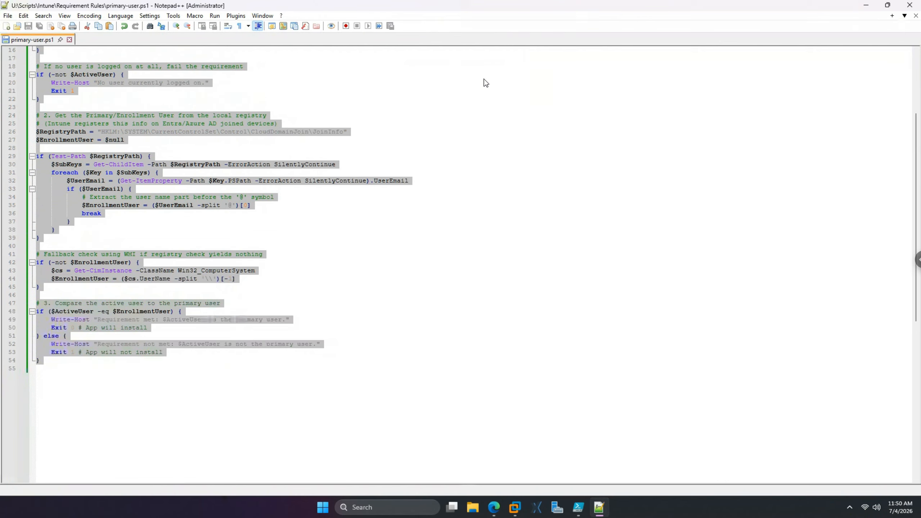
scroll(393, 284, up, 5)
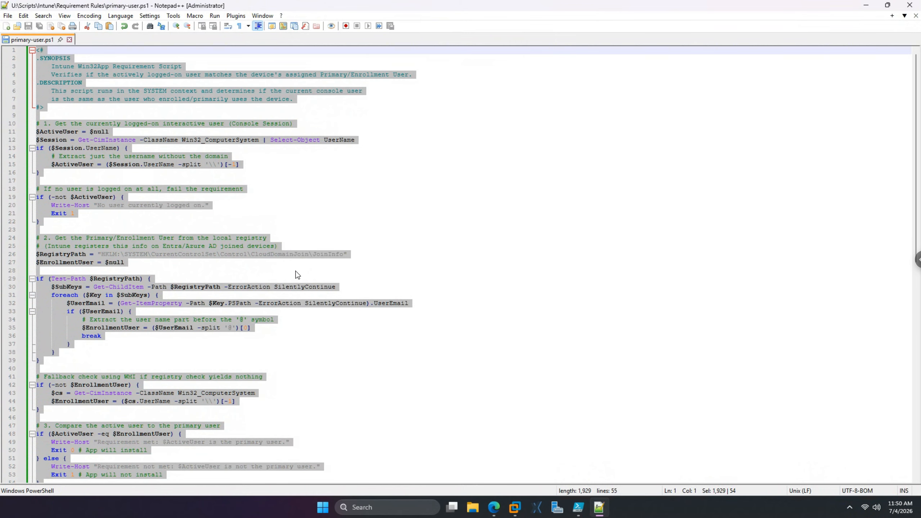
click(296, 272)
scroll(299, 270, down, 2)
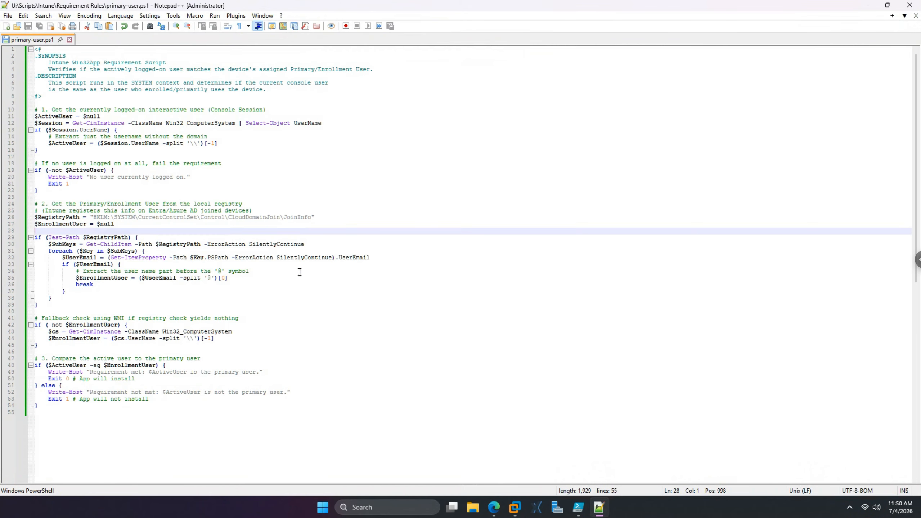
click(416, 319)
click(172, 422)
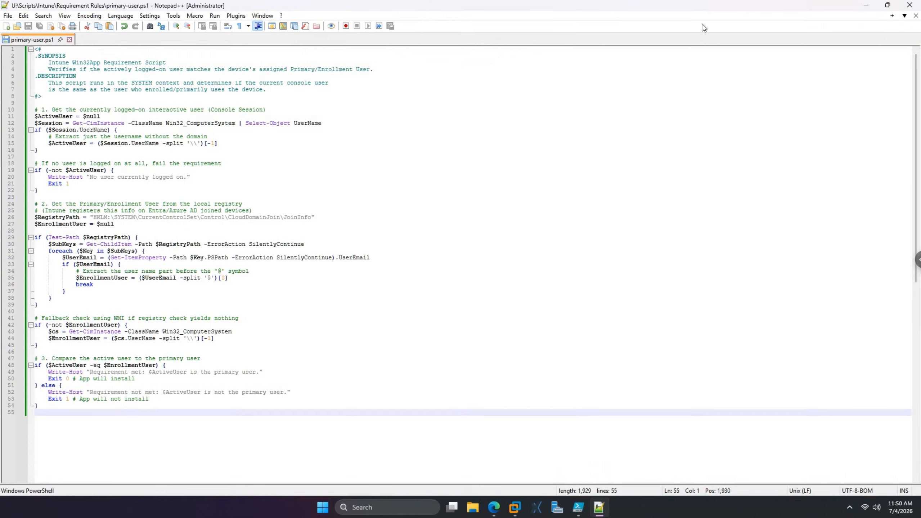
click(866, 6)
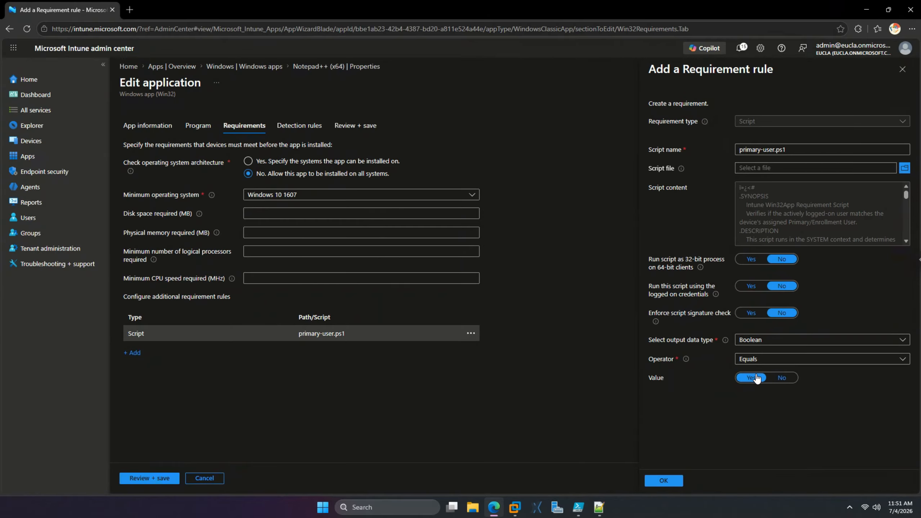
Review the script content embedded in the requirement rule, then return to Notepad++ (x64)'s properties without saving
scroll(788, 202, down, 10)
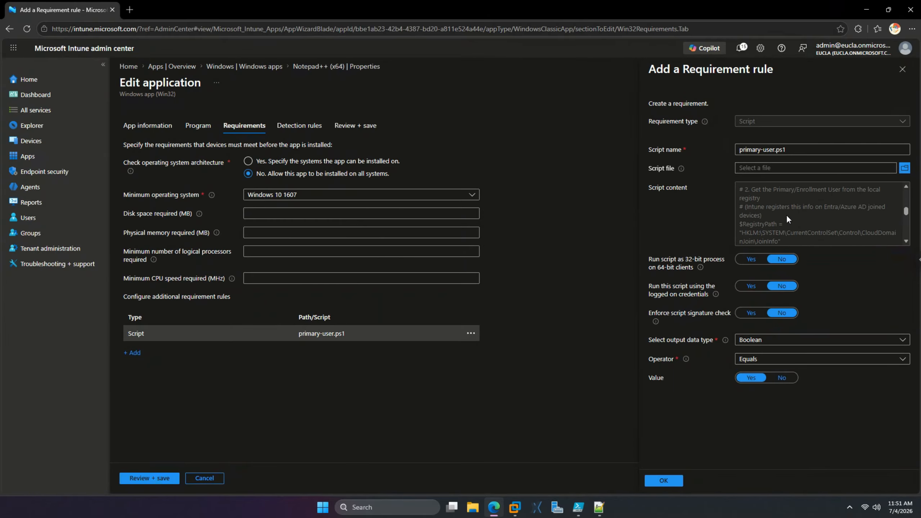
scroll(787, 218, down, 5)
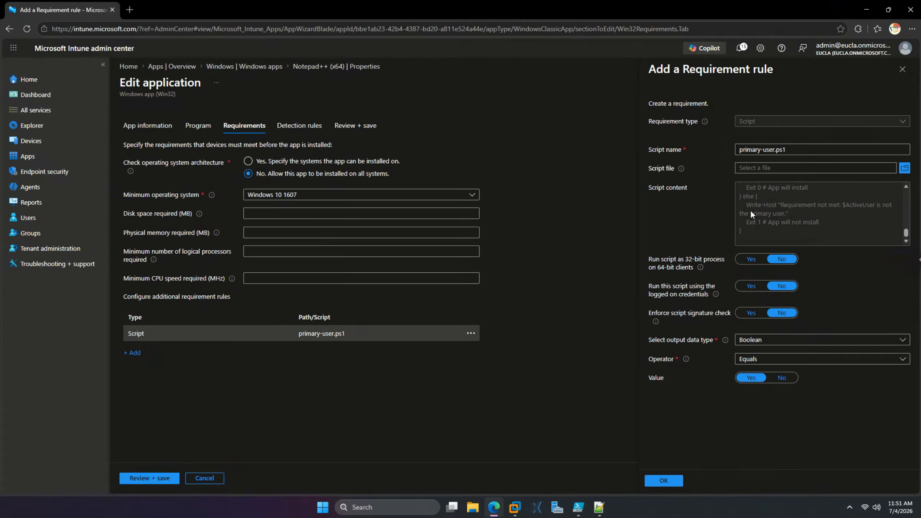
scroll(751, 210, up, 3)
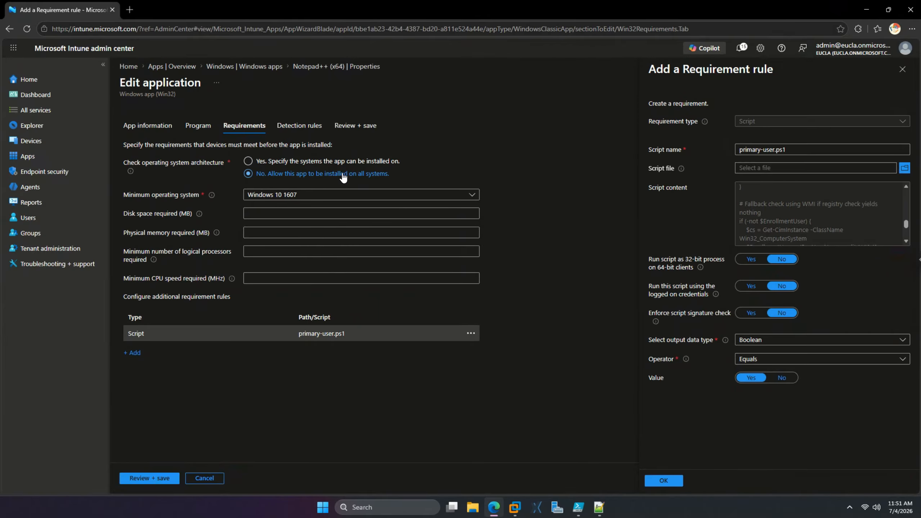
click(330, 67)
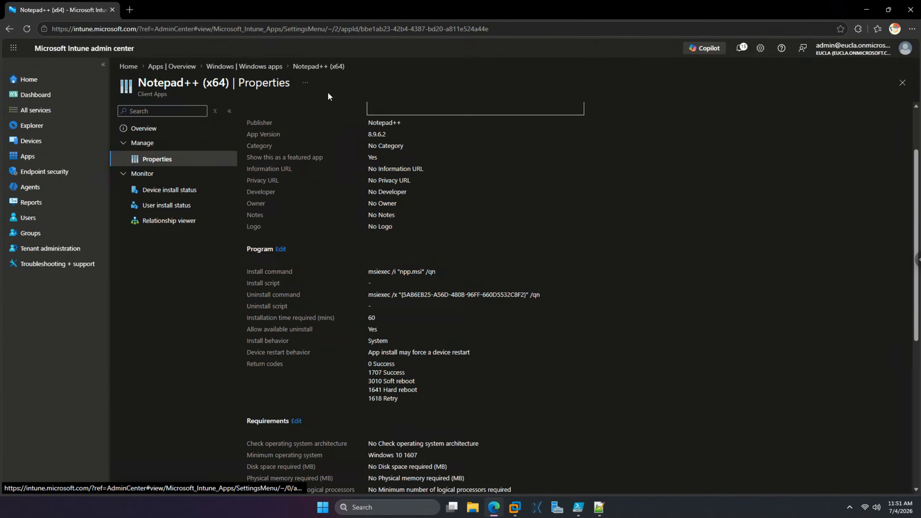
Assign Notepad++ (x64) as required for all users with delivery optimization set to Content download in foreground, and save the assignment
scroll(404, 346, down, 10)
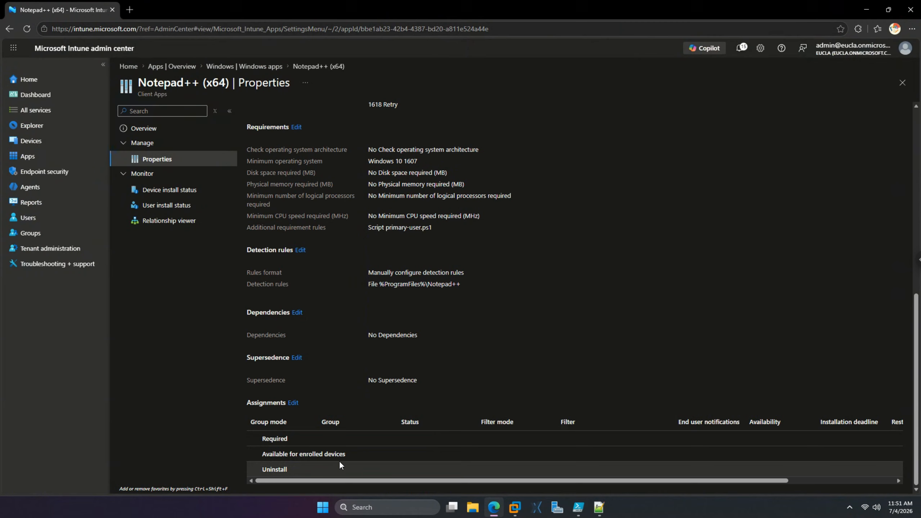
click(293, 403)
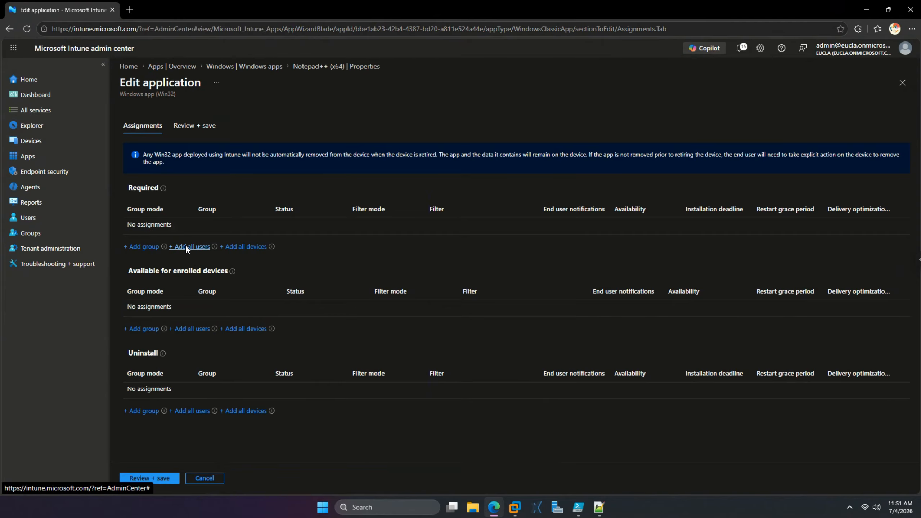
click(187, 246)
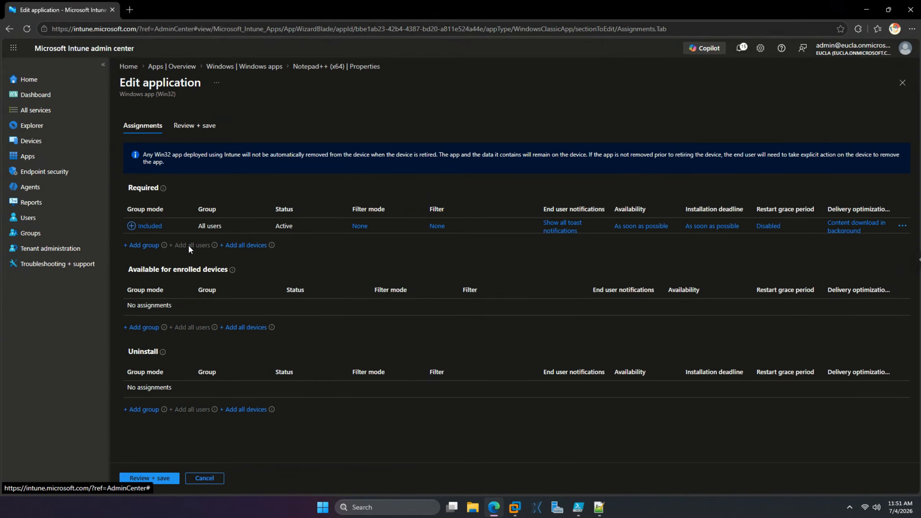
click(853, 225)
click(789, 216)
click(789, 228)
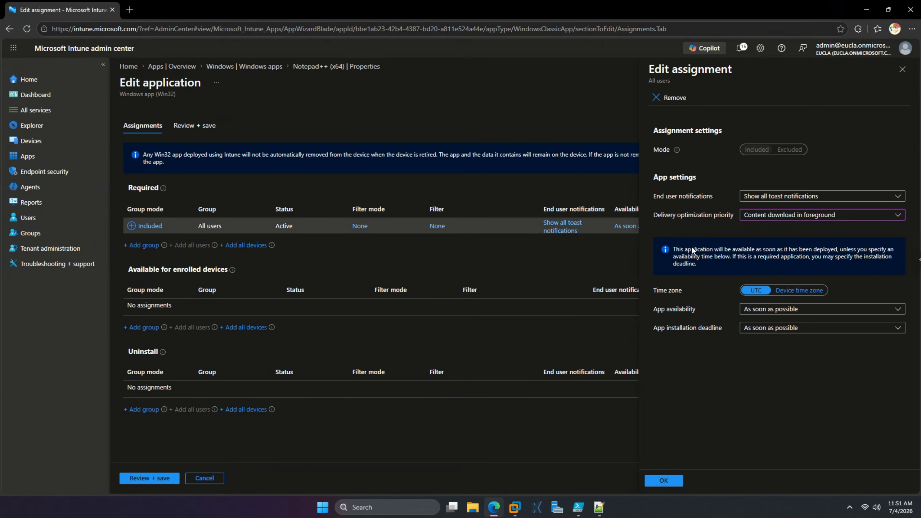
click(665, 481)
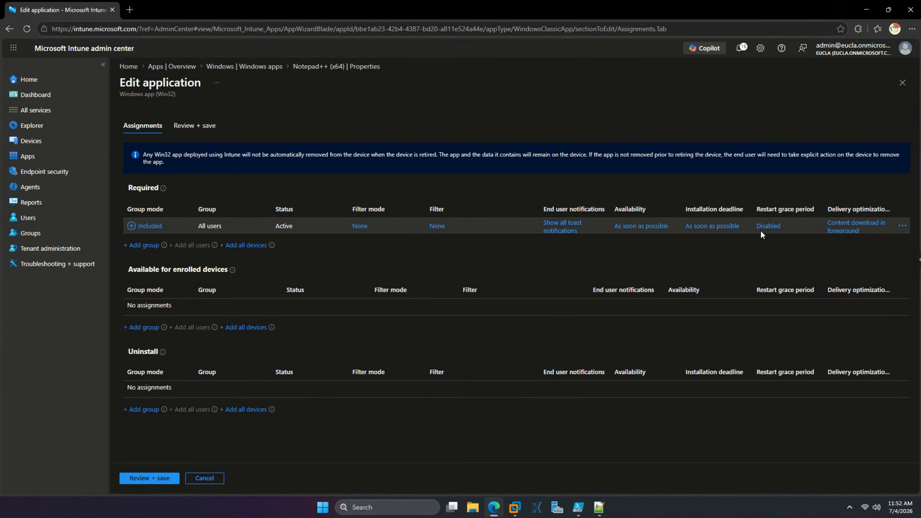
click(152, 478)
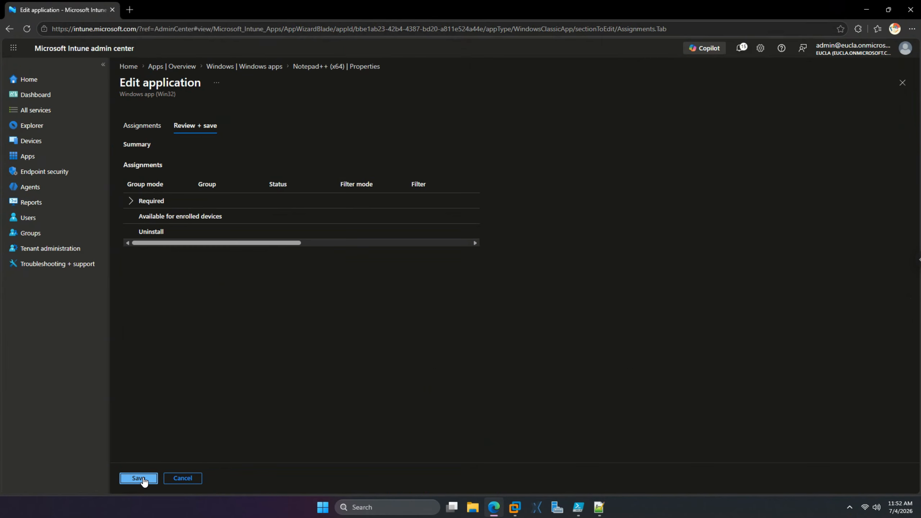
click(144, 478)
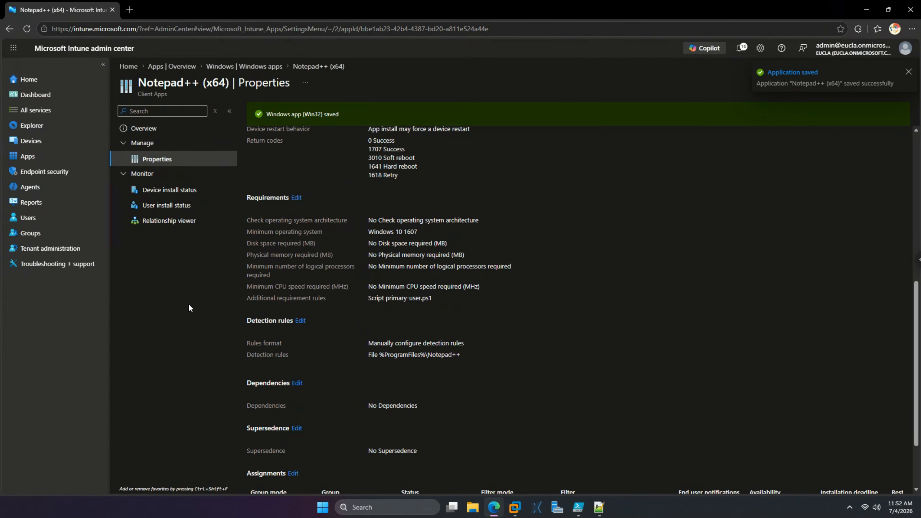
Switch to the INT-EP2 virtual machine in VMware Workstation and sync the device through Company Portal
click(515, 507)
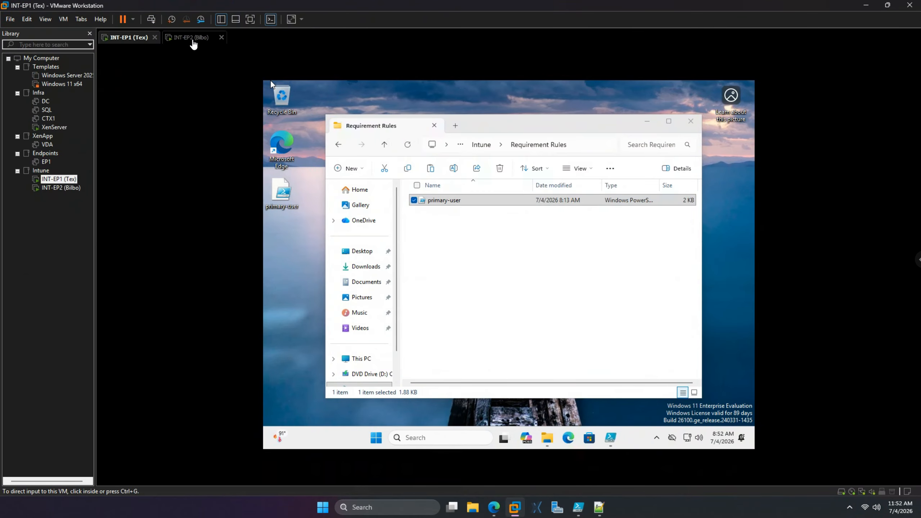
click(191, 38)
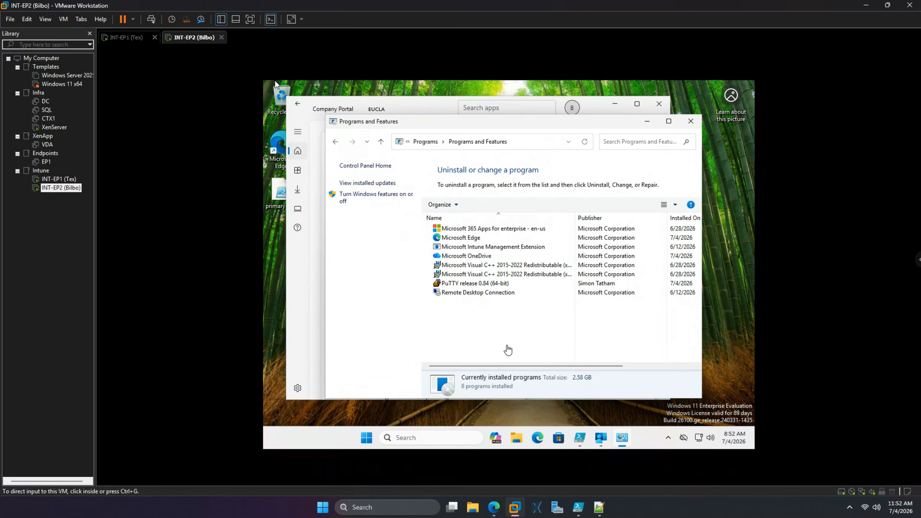
click(601, 438)
right_click(601, 438)
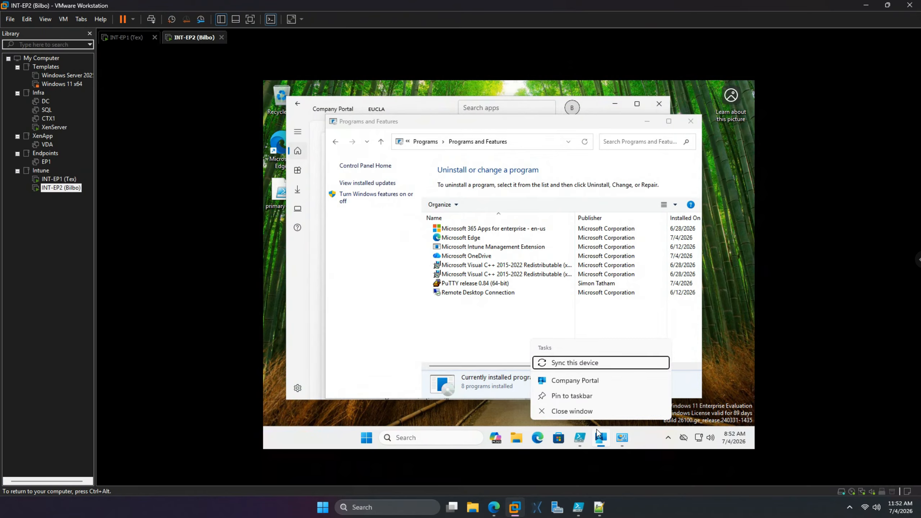
click(583, 367)
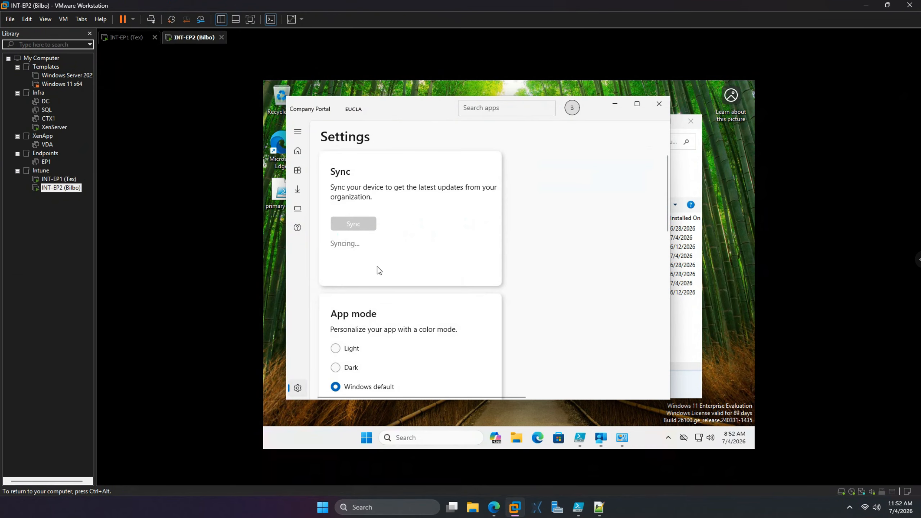
Switch to the INT-EP1 virtual machine and open the Control Panel's list of installed programs
click(128, 39)
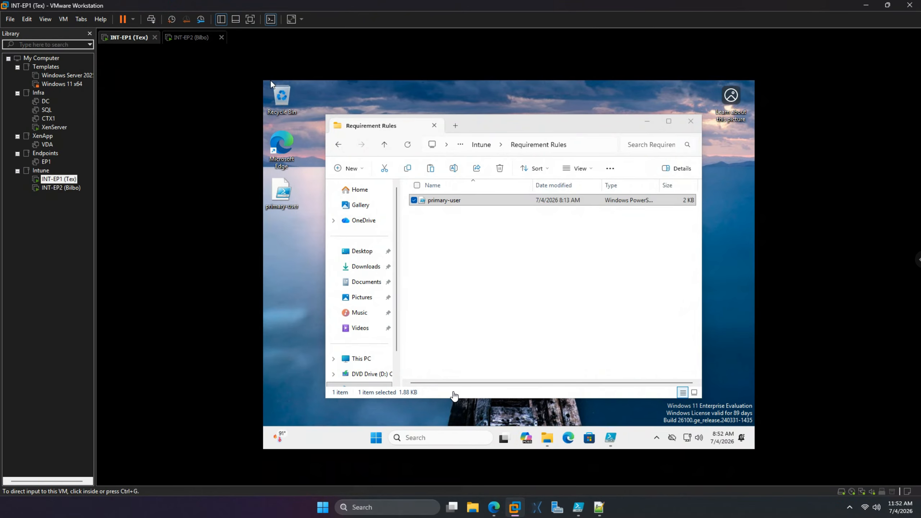
click(449, 434)
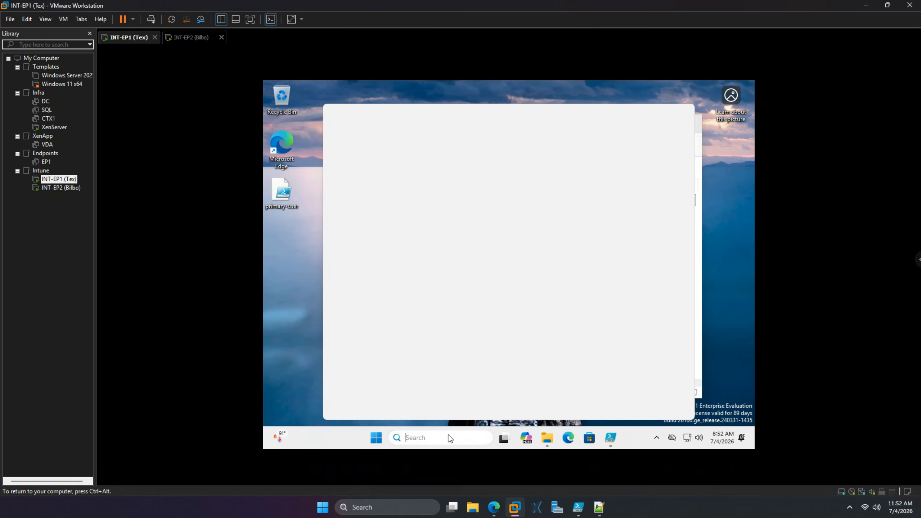
text(control)
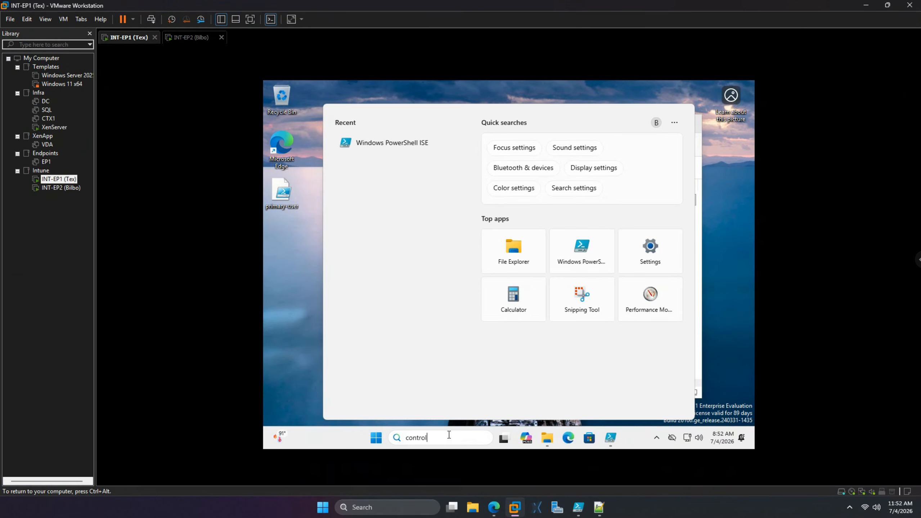
key(Escape)
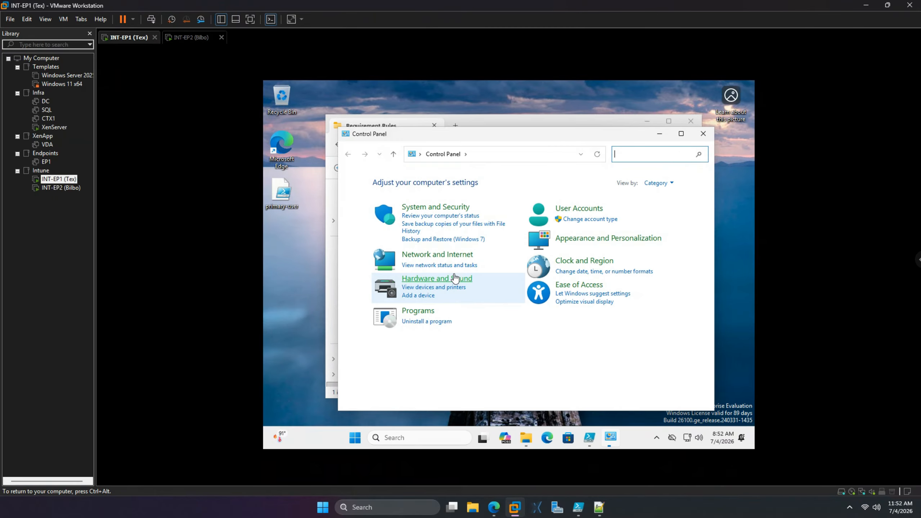
click(447, 321)
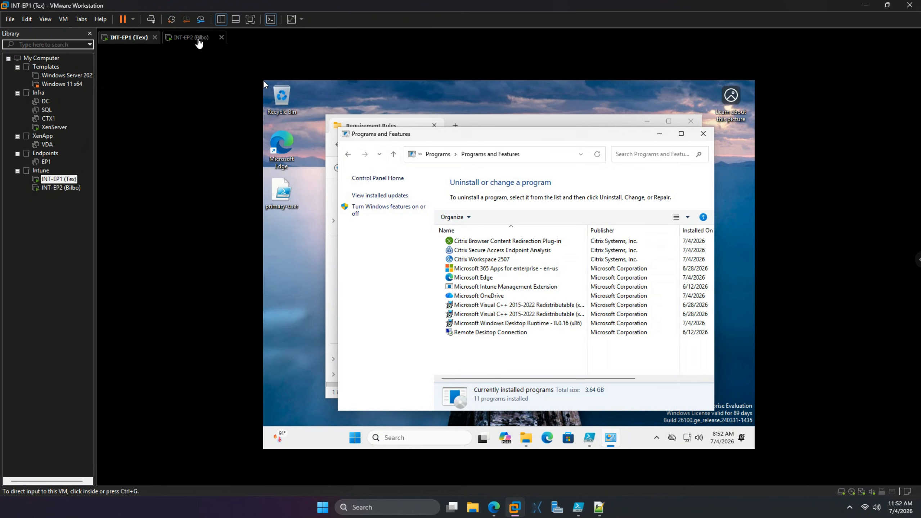
Return to INT-EP2 and open the VLC media player (EXE) (x64) page from Company Portal's recently published apps
click(199, 38)
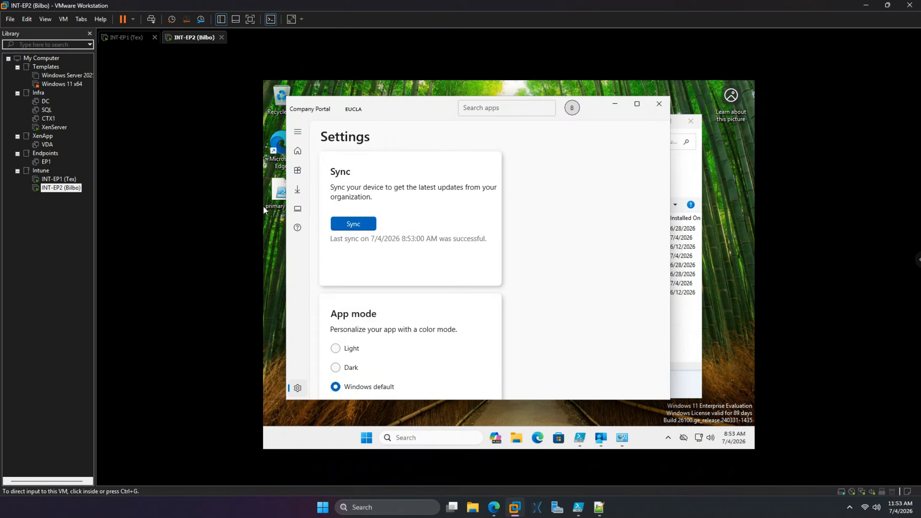
click(298, 153)
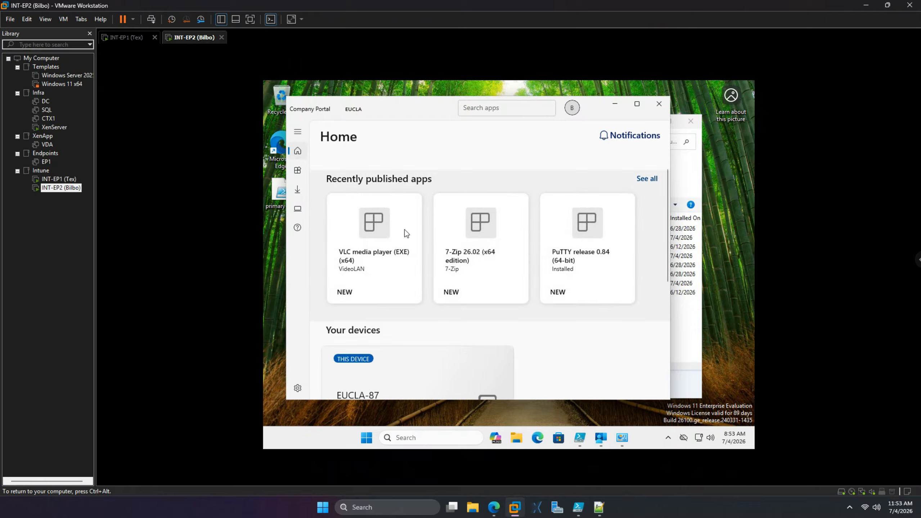
click(385, 226)
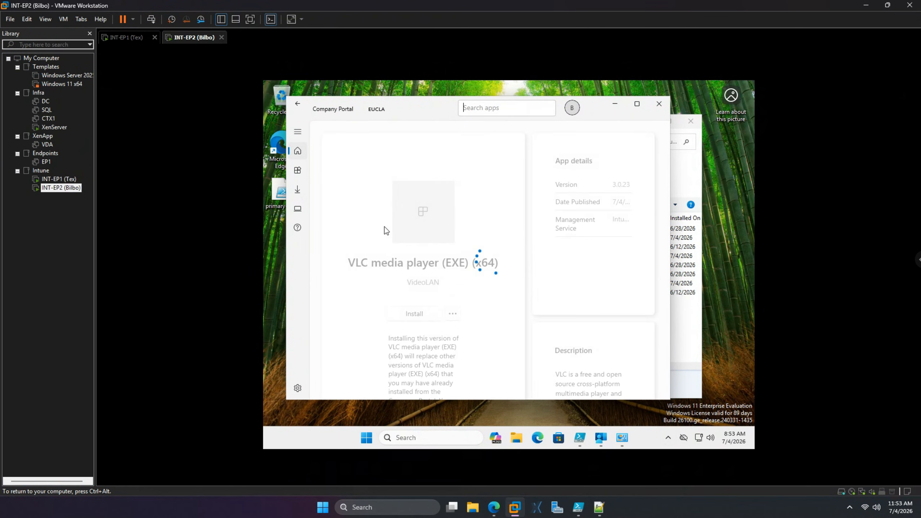
Install VLC media player (EXE) (x64) from the Company Portal and sync the device with the organization
click(429, 312)
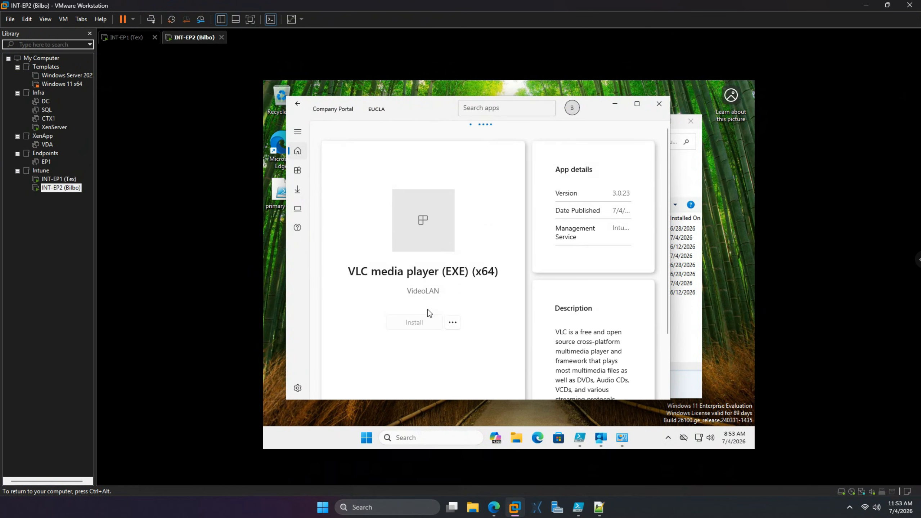
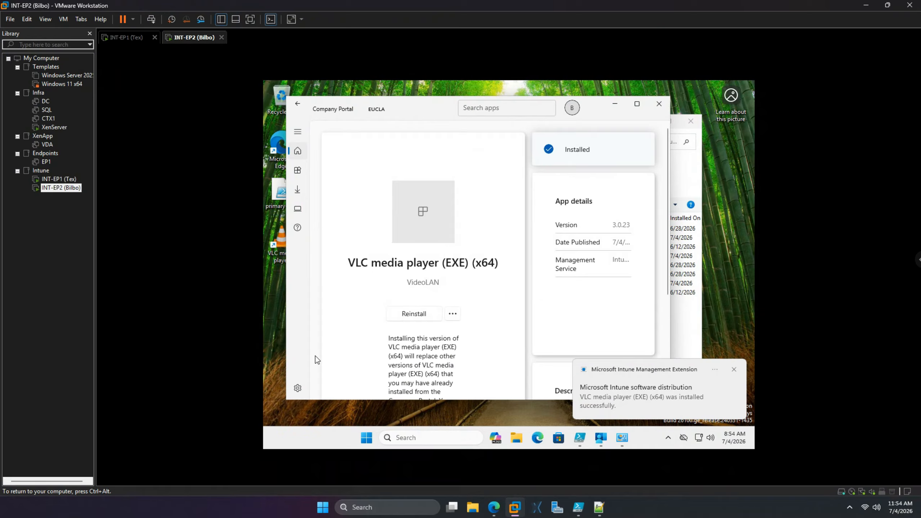
click(296, 392)
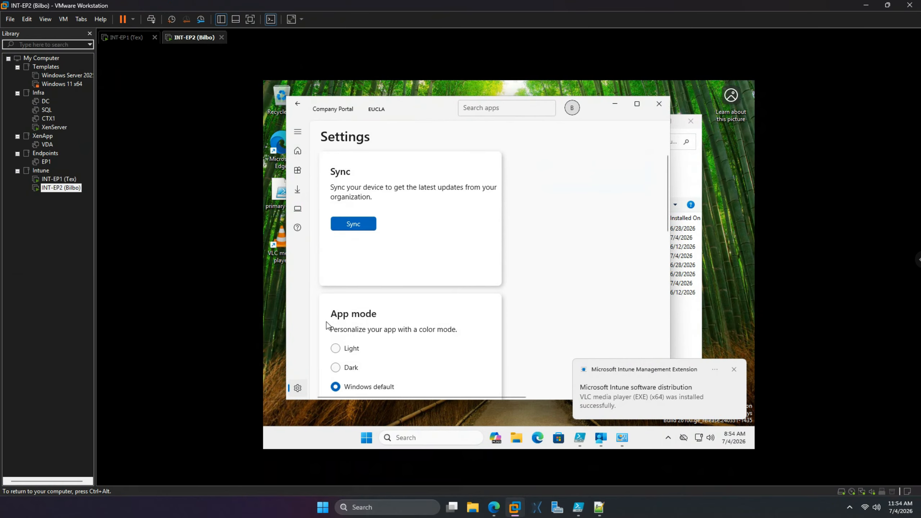
click(353, 225)
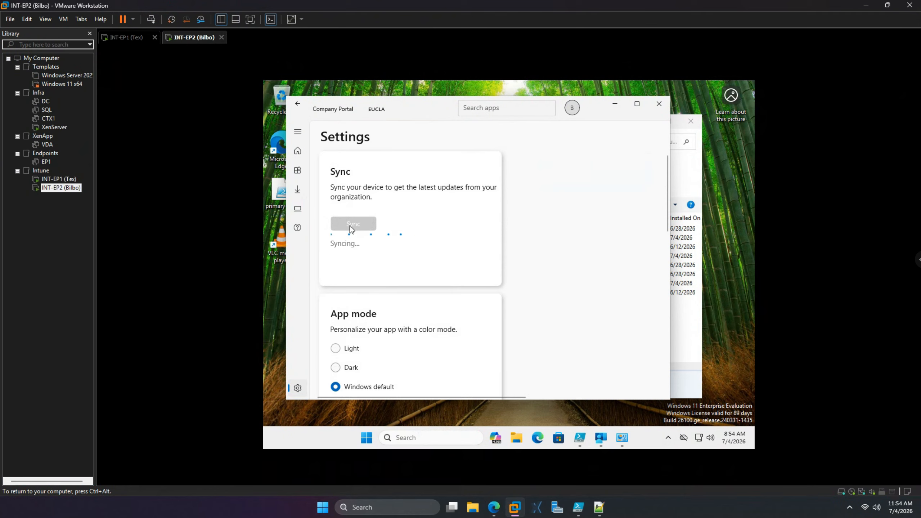
Check the assignments of Notepad++ (x64) in the Intune admin center and view all apps offered in the INT-EP2 machine's Company Portal
click(494, 506)
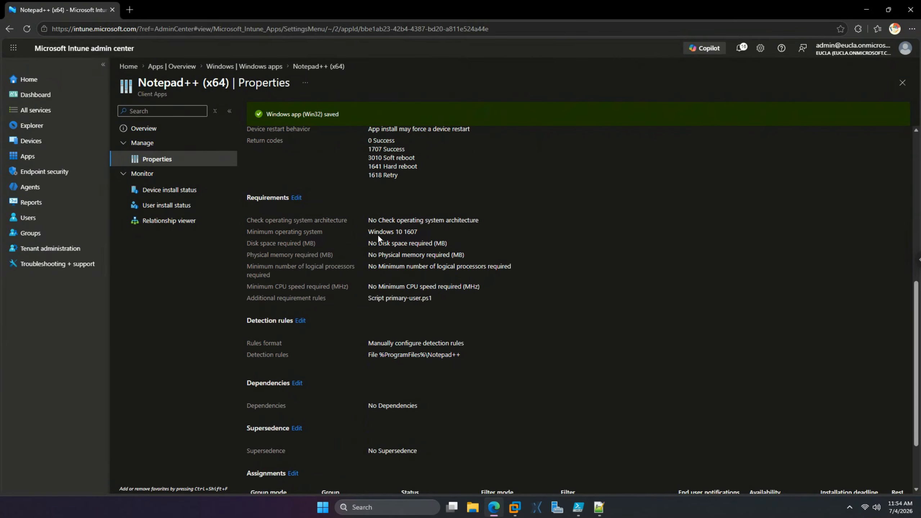
scroll(377, 240, down, 3)
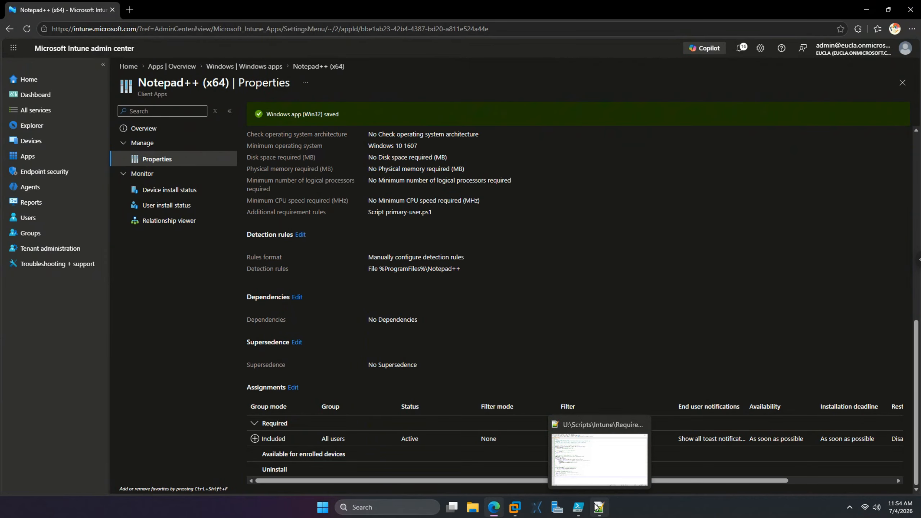
click(516, 510)
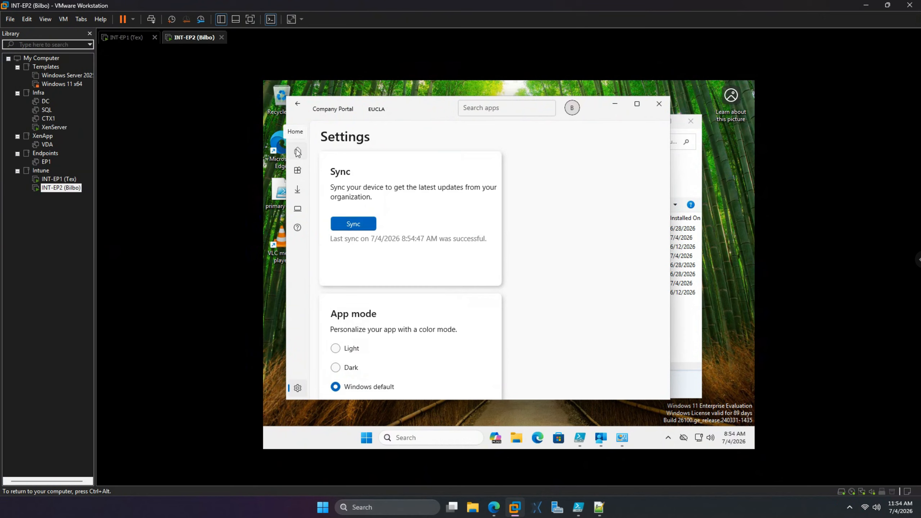
click(298, 152)
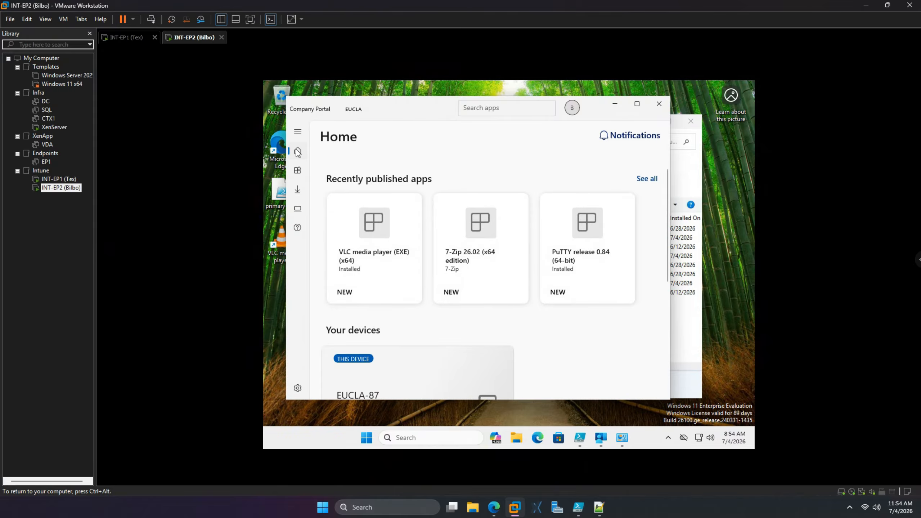
click(646, 180)
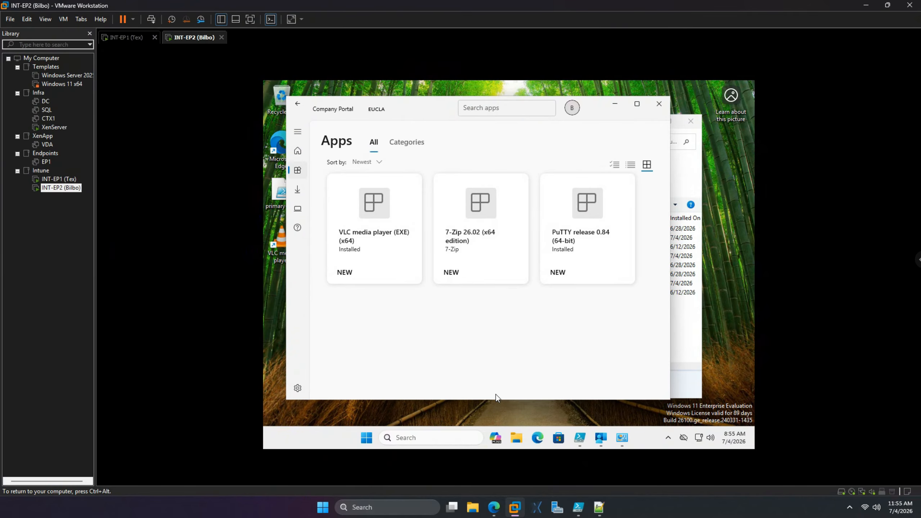
Switch to the Intune admin center, open the primary-user.ps1 requirement rule of Notepad++ (x64), and read through its script content
click(494, 507)
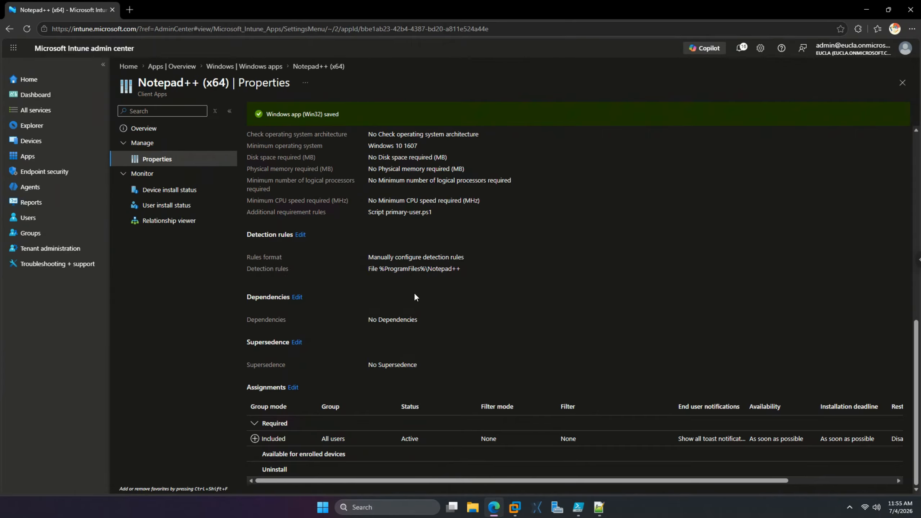
scroll(322, 217, up, 2)
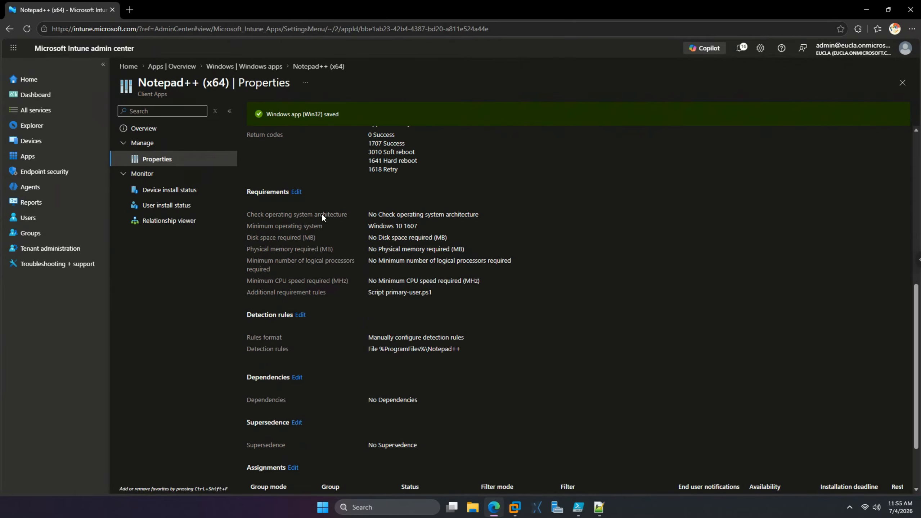
click(296, 192)
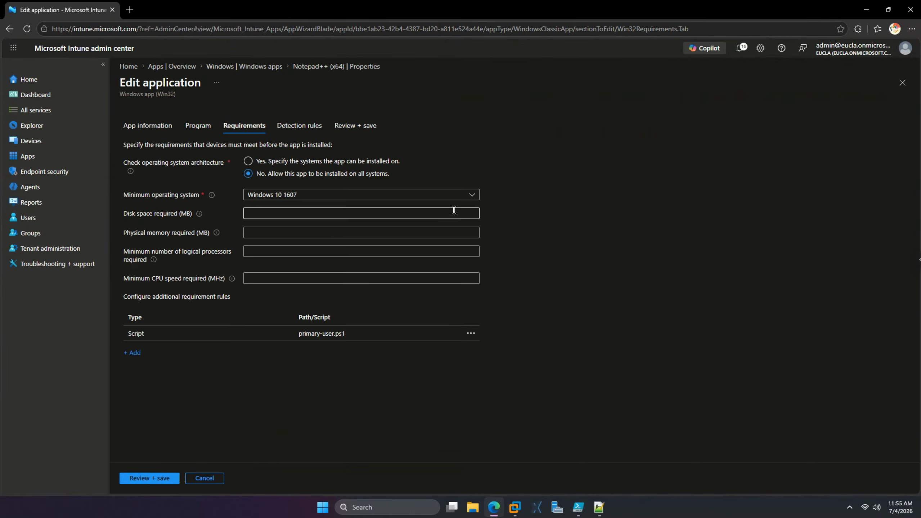
click(161, 334)
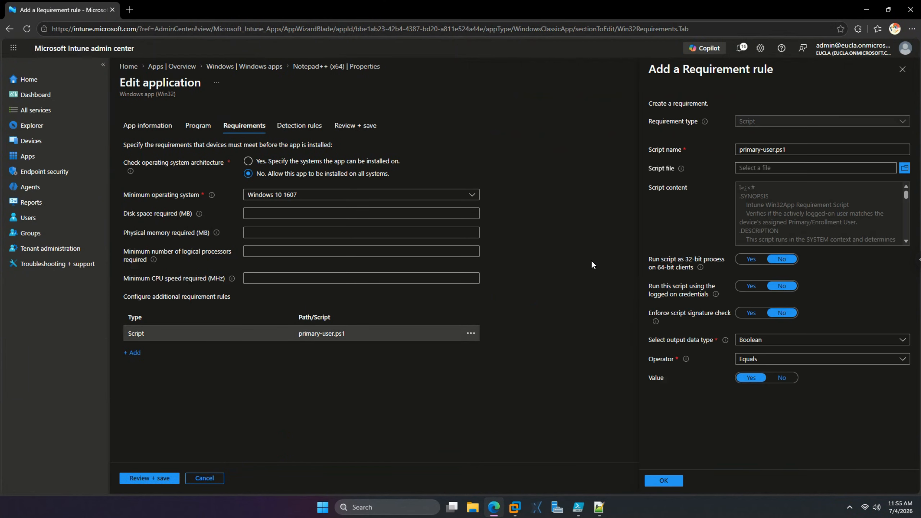
scroll(778, 206, down, 2)
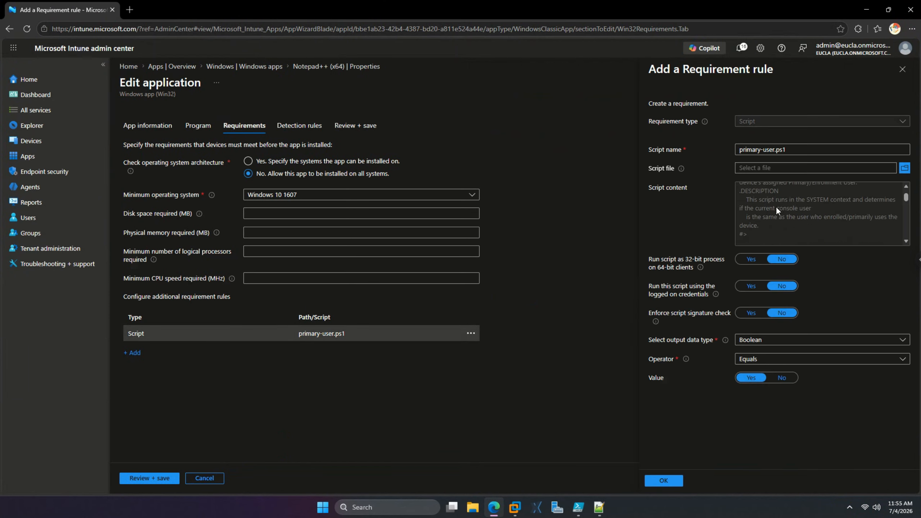
scroll(778, 236, down, 10)
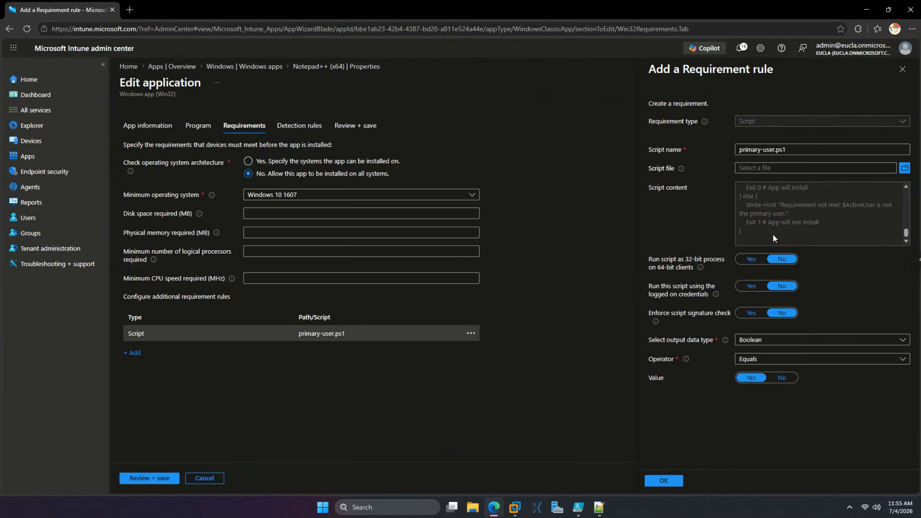
Switch to the INT-EP2 virtual machine and sync the device again from the Company Portal settings
click(515, 507)
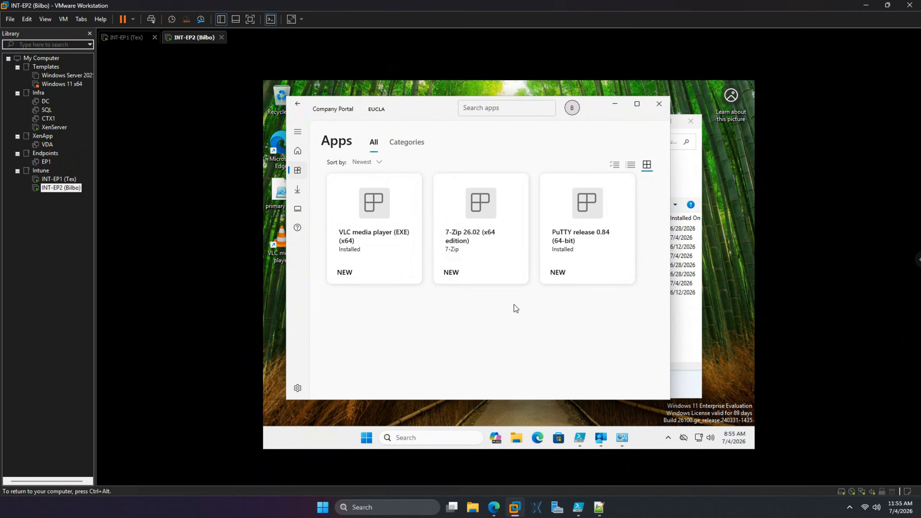
click(298, 389)
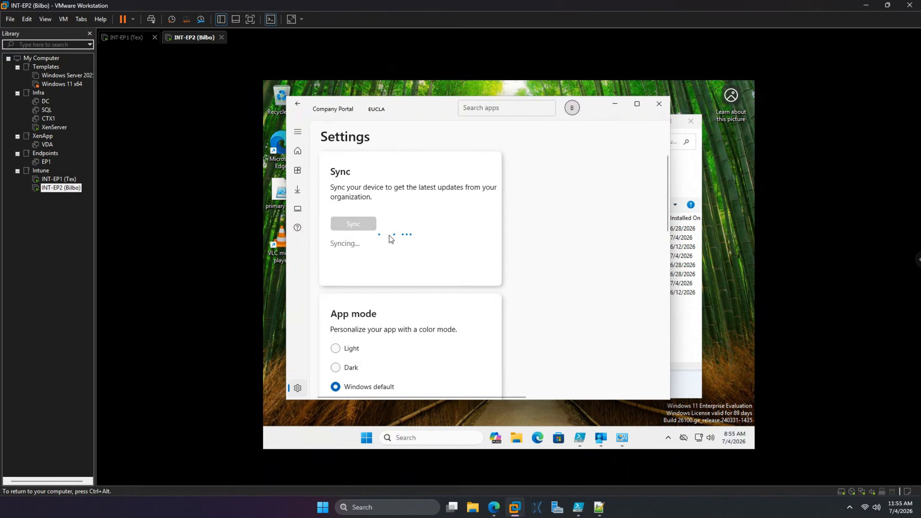
Run primary-user.ps1 in PowerShell ISE on the virtual machine, allowing it to run once, and close the ISE
click(581, 436)
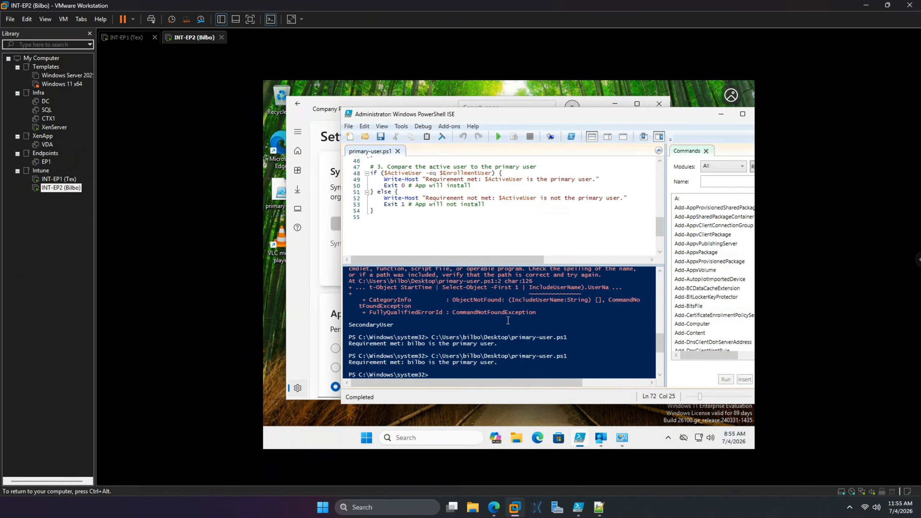
click(498, 137)
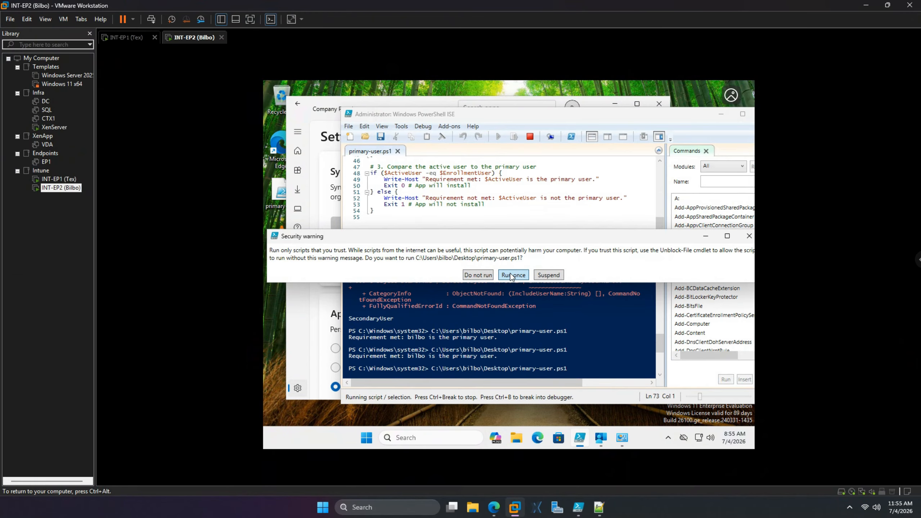
click(511, 276)
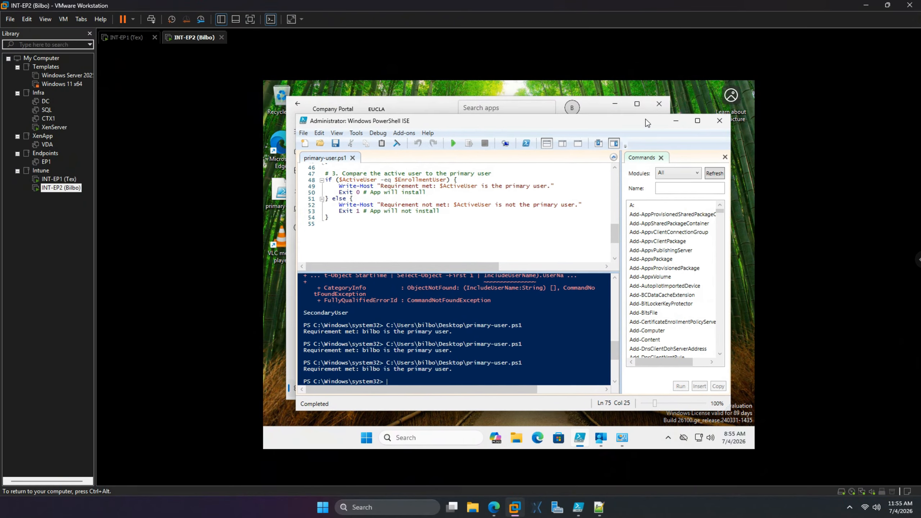
click(721, 114)
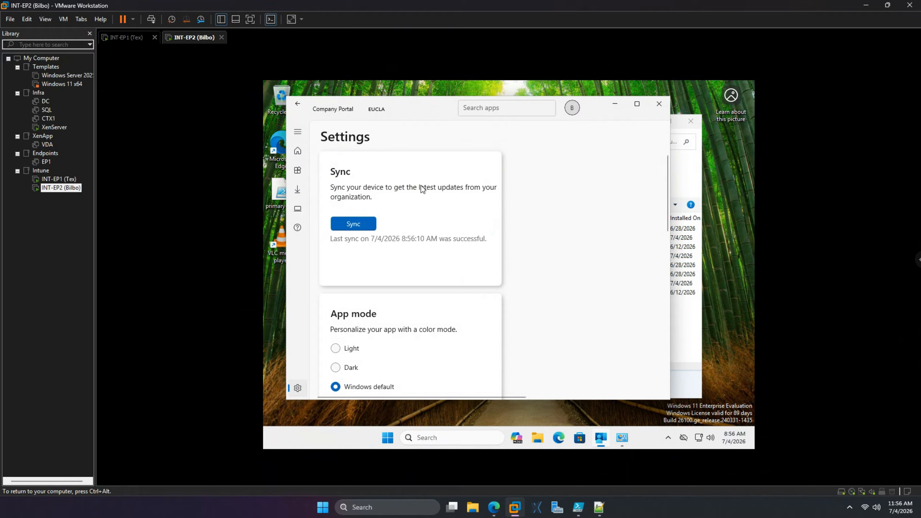
Refresh the installed programs in Programs and Features to check for Notepad++, and minimize the window
click(621, 436)
click(588, 141)
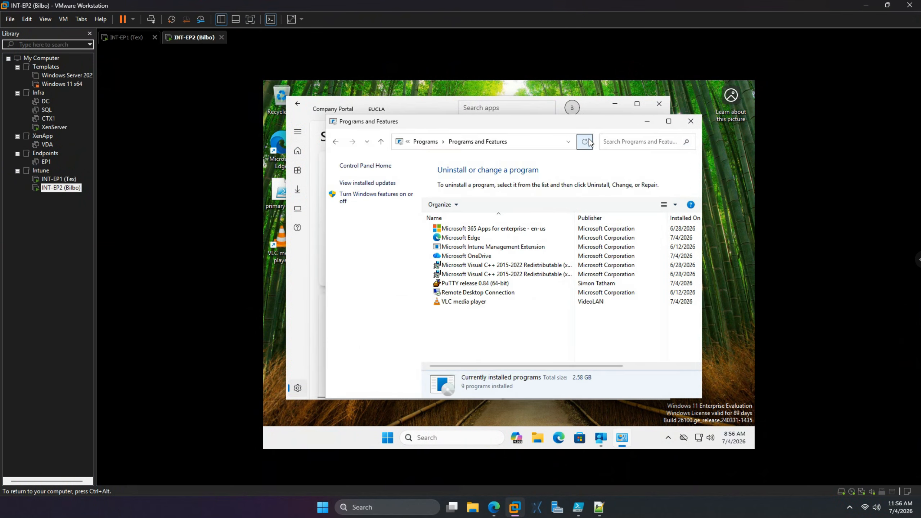
click(643, 123)
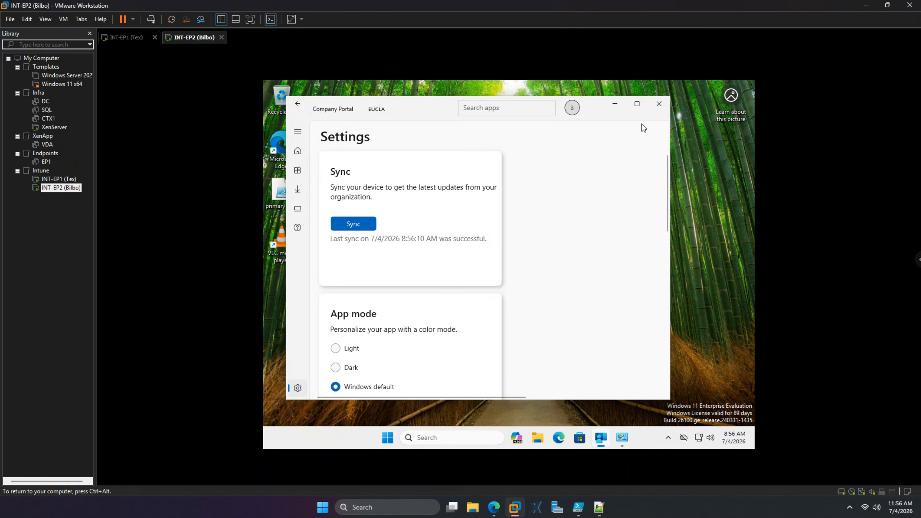
Switch to Intune to examine the requirement rule's output data types and script content, and compare the script with primary-user.ps1 in Notepad++
click(494, 506)
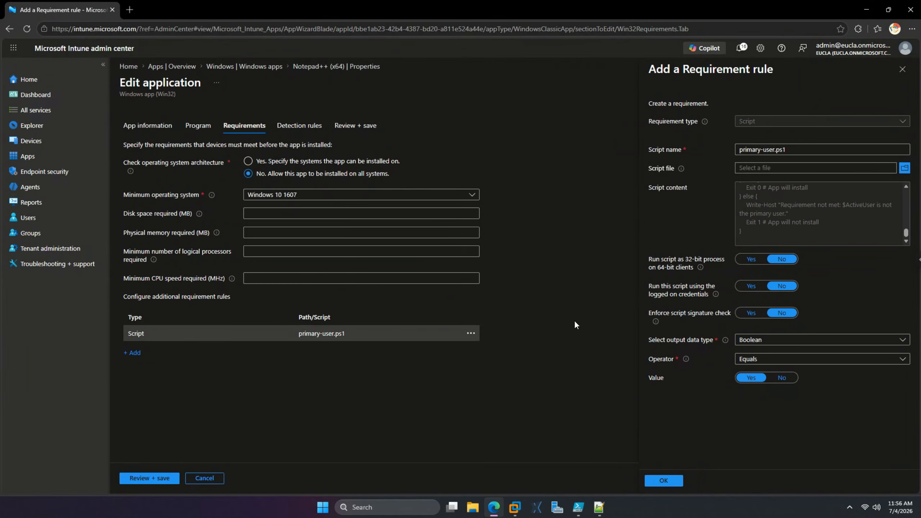
click(747, 342)
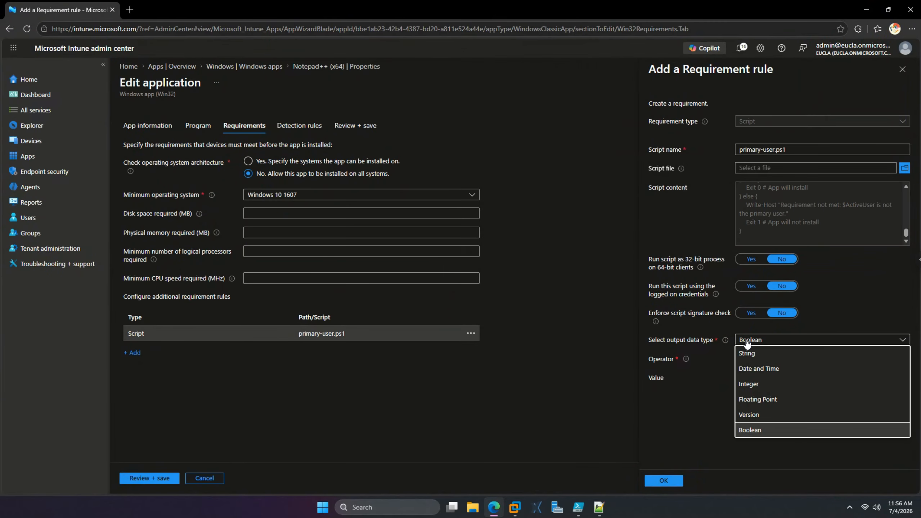
click(708, 362)
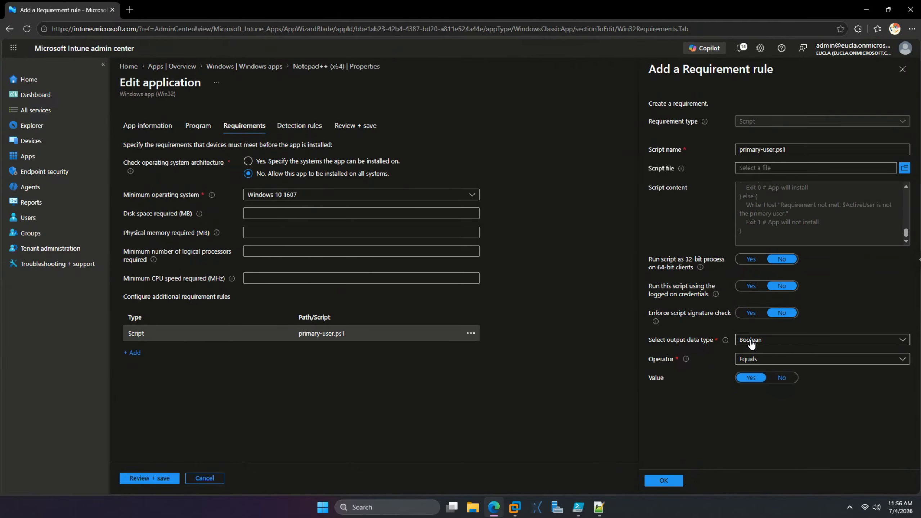
scroll(809, 226, up, 2)
scroll(809, 226, up, 4)
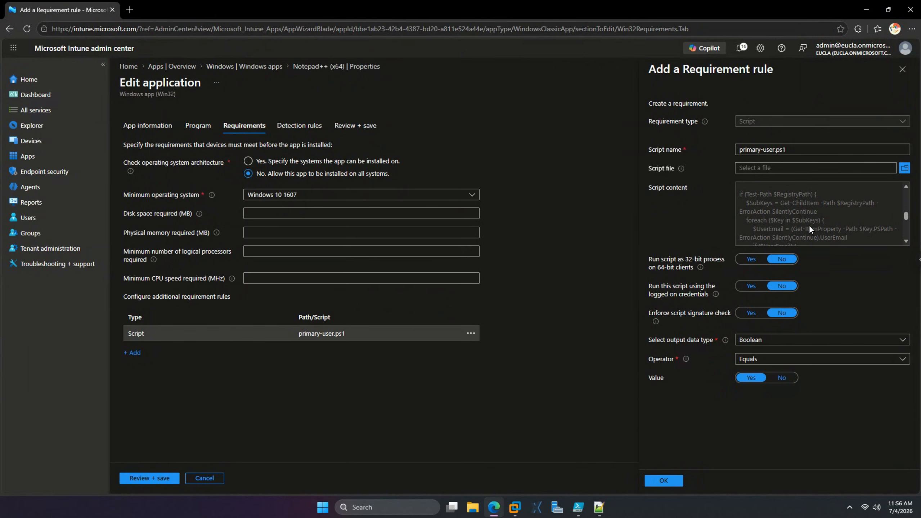
scroll(810, 225, up, 4)
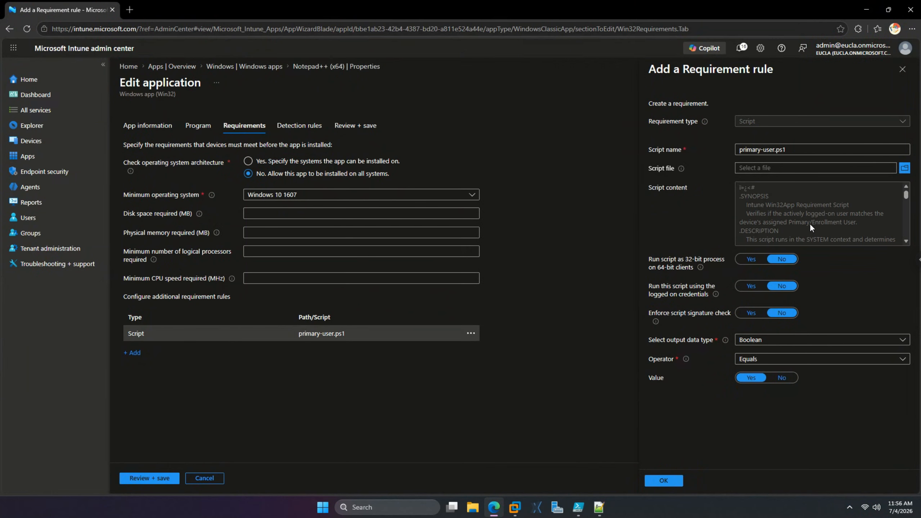
click(599, 507)
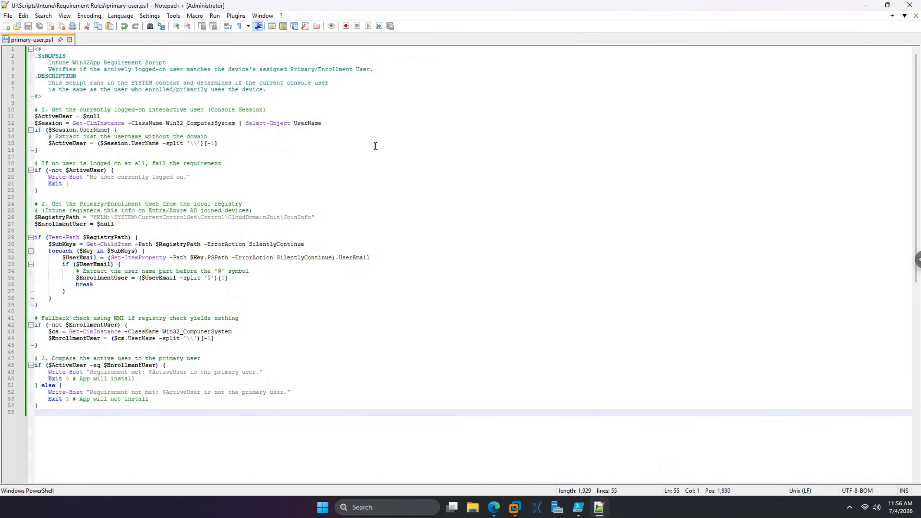
click(866, 5)
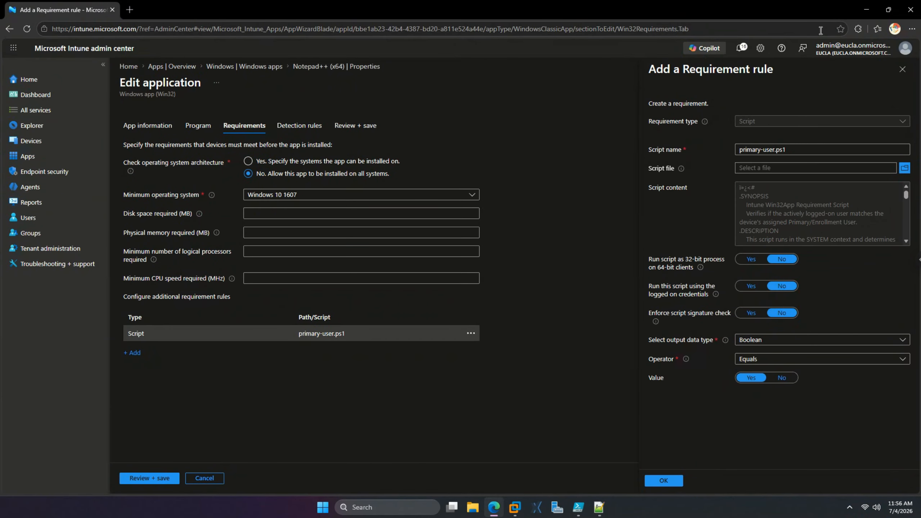
Upload primary-user.ps1 from U:\Scripts\Intune\Requirement Rules as the requirement rule's script file and read through the script content
click(905, 168)
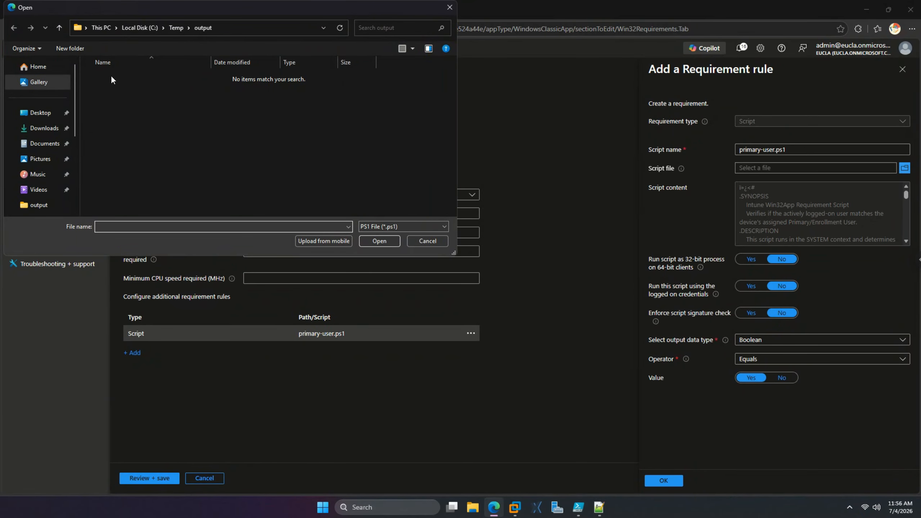
scroll(41, 177, down, 3)
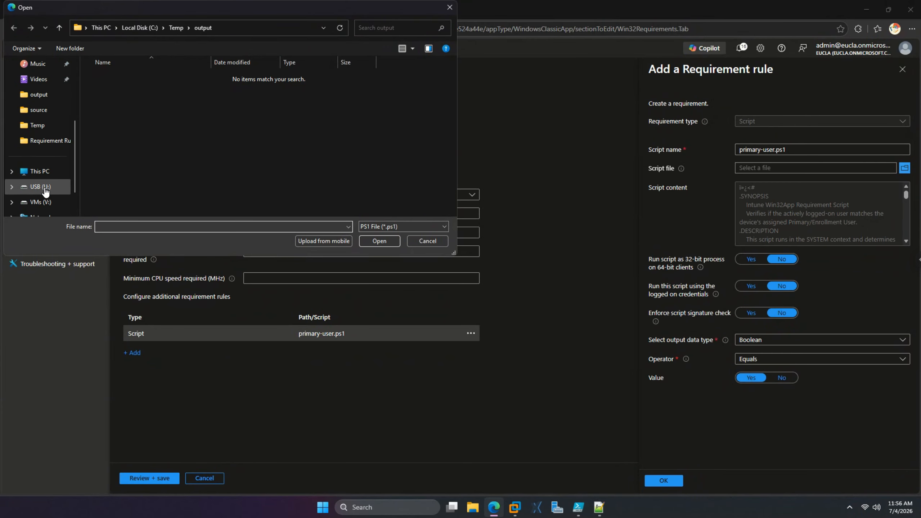
click(41, 187)
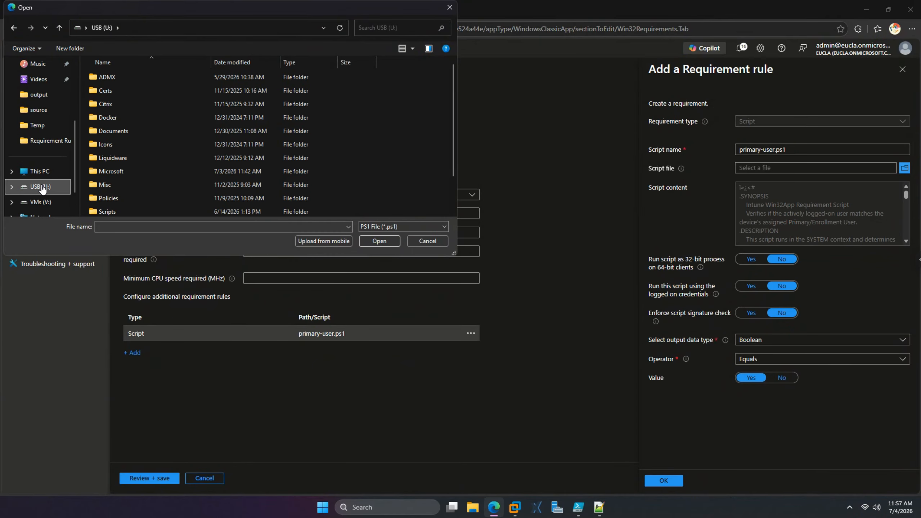
double_click(114, 183)
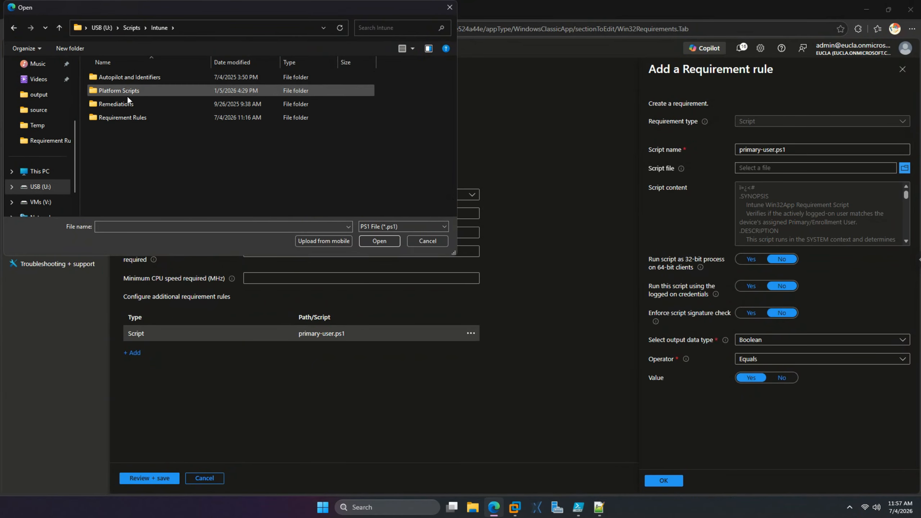
double_click(125, 117)
click(130, 79)
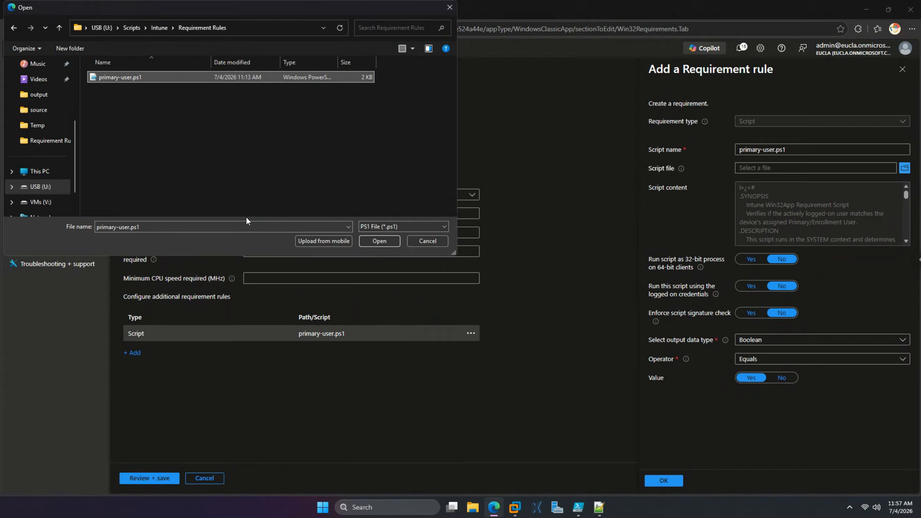
click(370, 240)
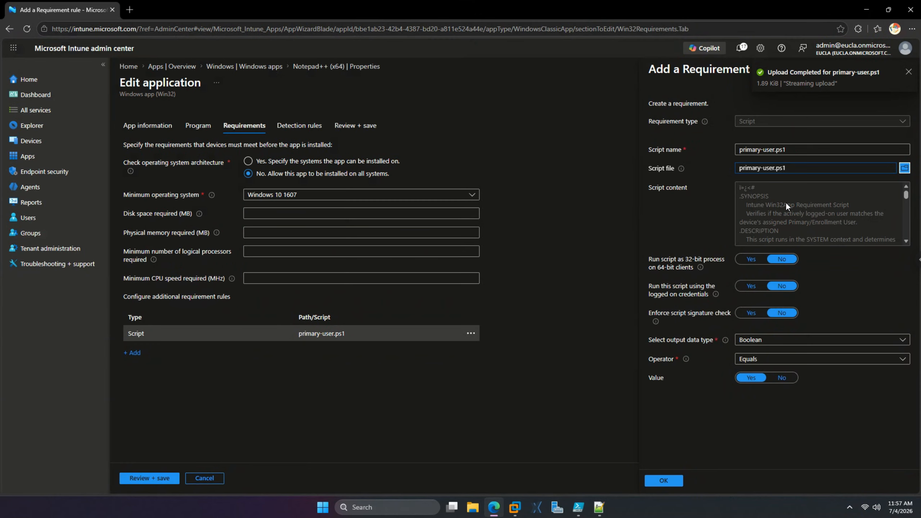
scroll(786, 203, down, 5)
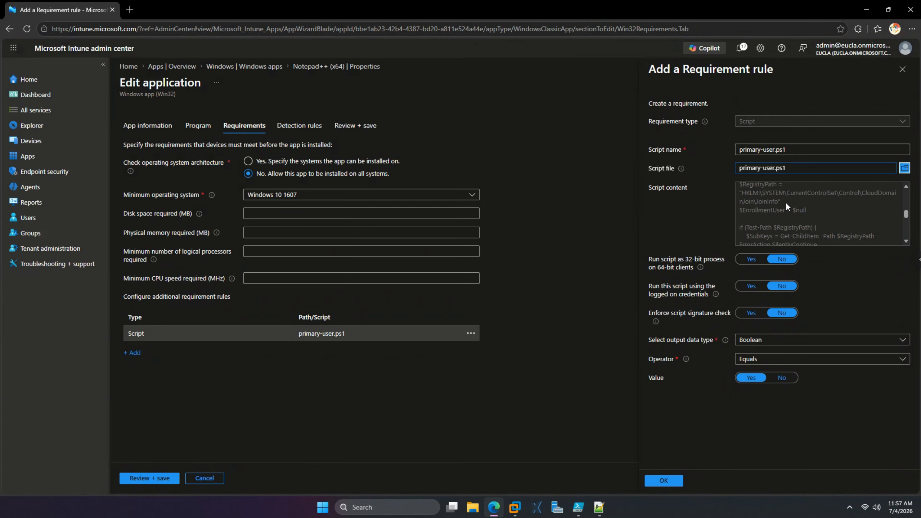
scroll(786, 203, down, 5)
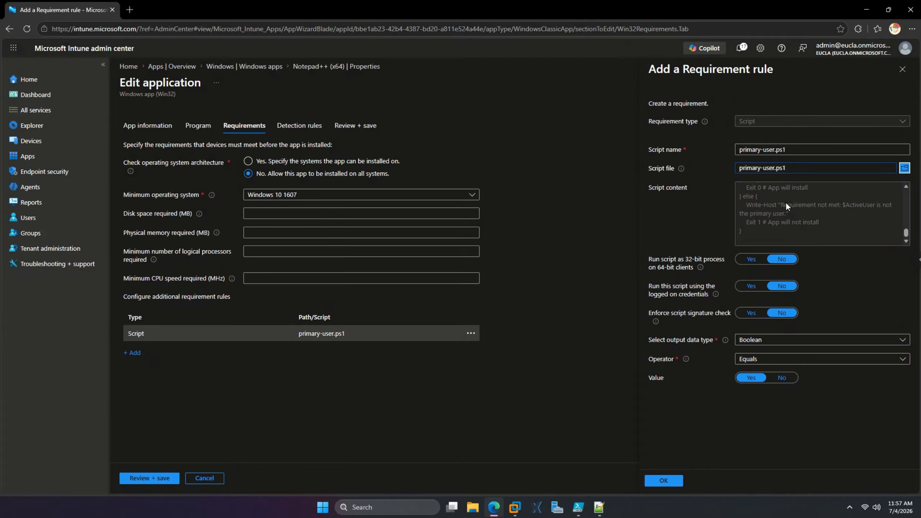
Set the rule's output data type to String and its value to "Requirement met:" copied from the script content, and save the application
click(762, 340)
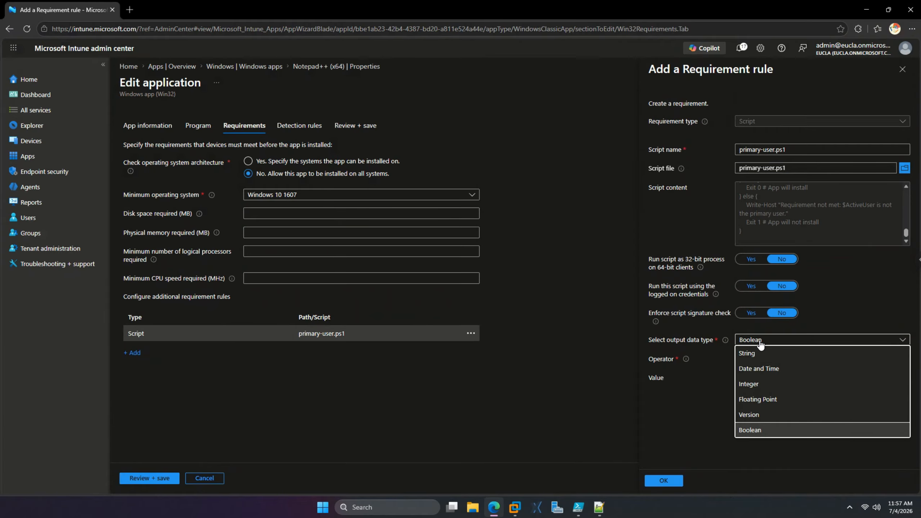
click(765, 354)
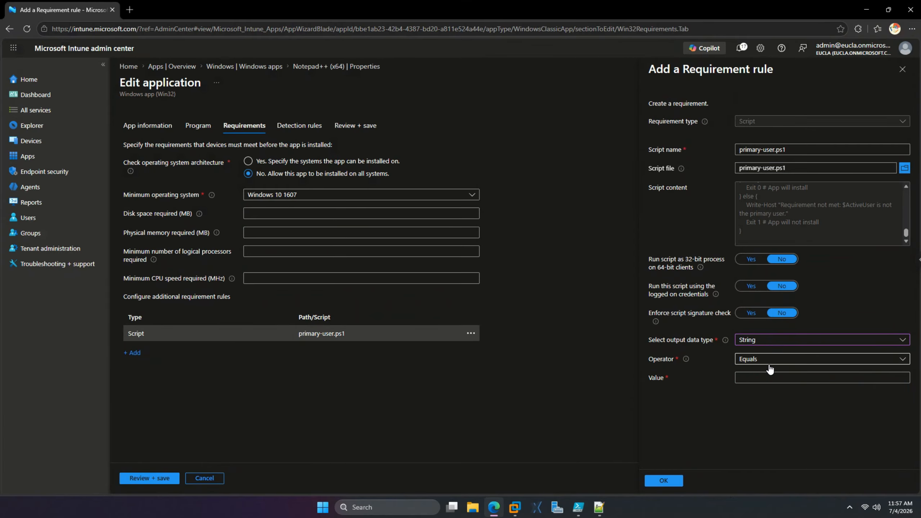
click(769, 377)
scroll(772, 207, up, 1)
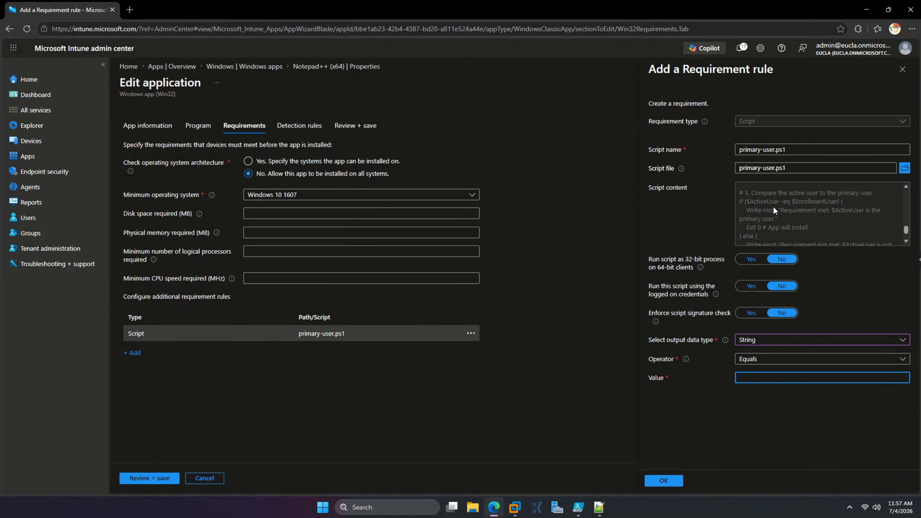
drag(786, 212, 829, 210)
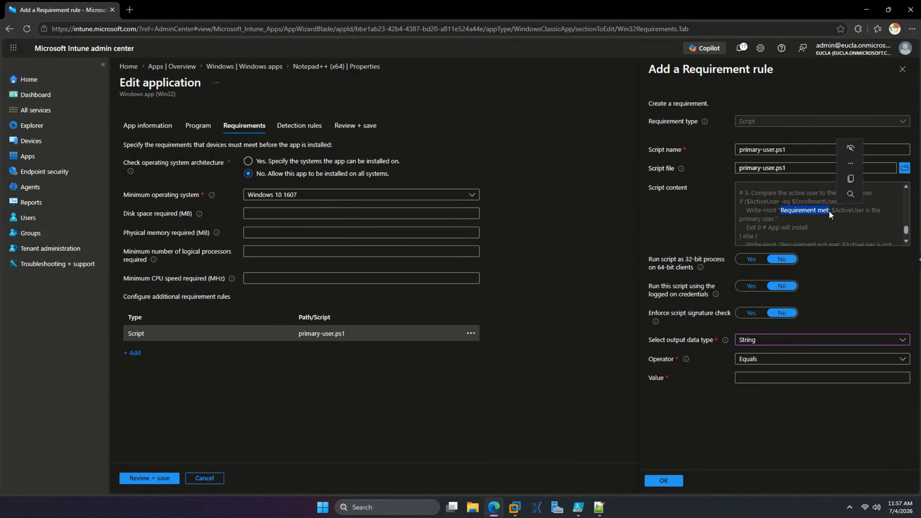
key(ctrl+c)
click(766, 377)
key(ctrl+v)
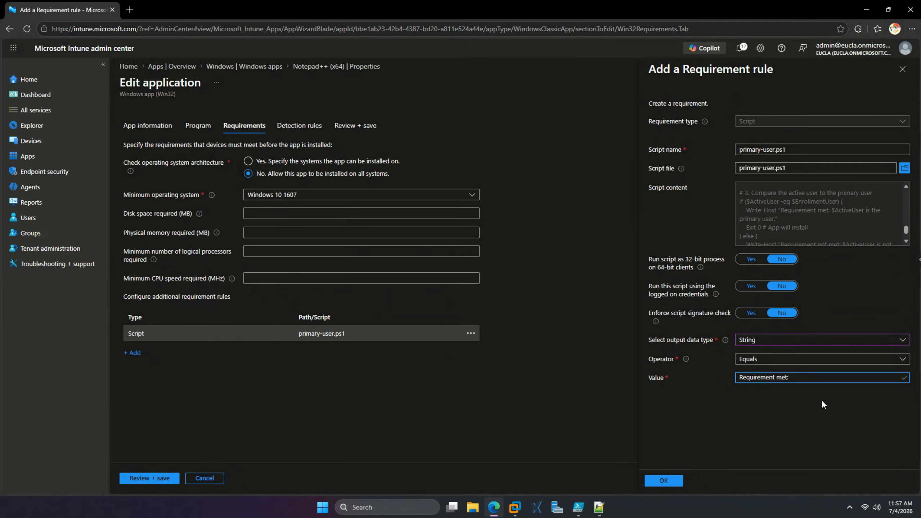
click(675, 481)
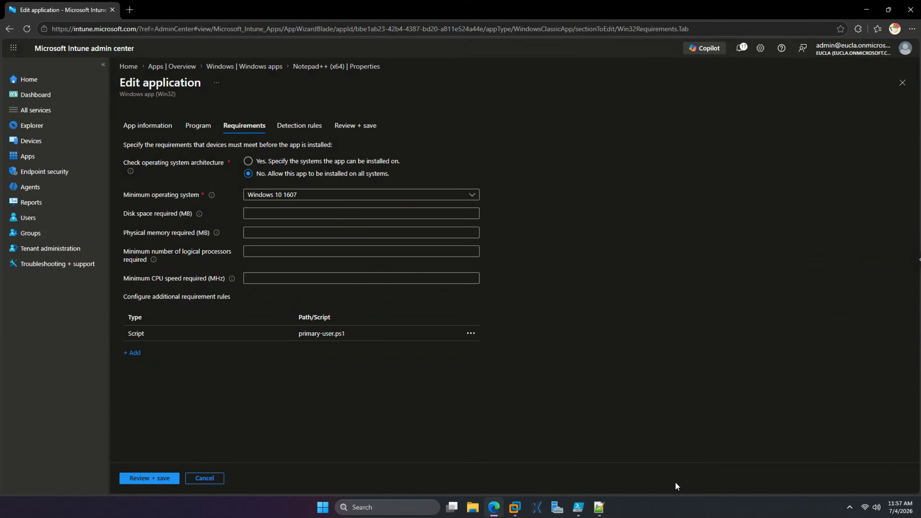
click(151, 478)
click(147, 477)
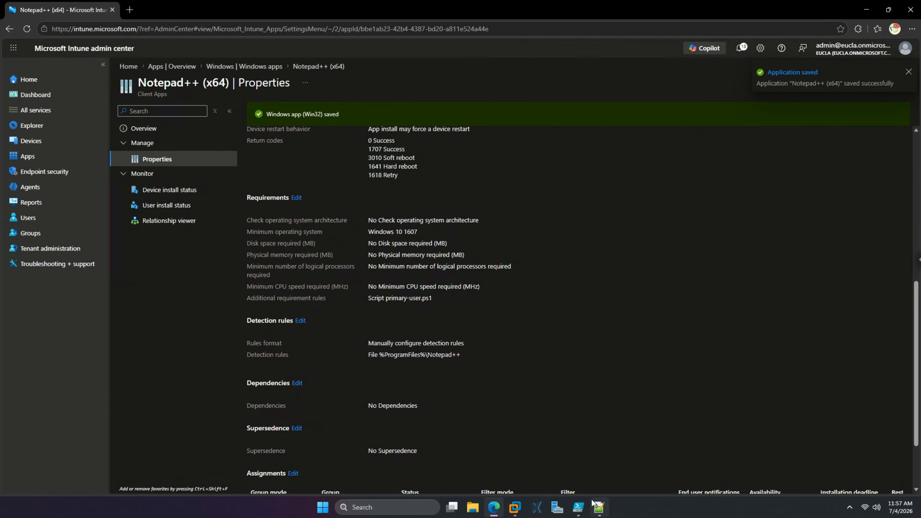
Switch to the INT-EP2 virtual machine and sync the device twice from the Company Portal settings
click(515, 507)
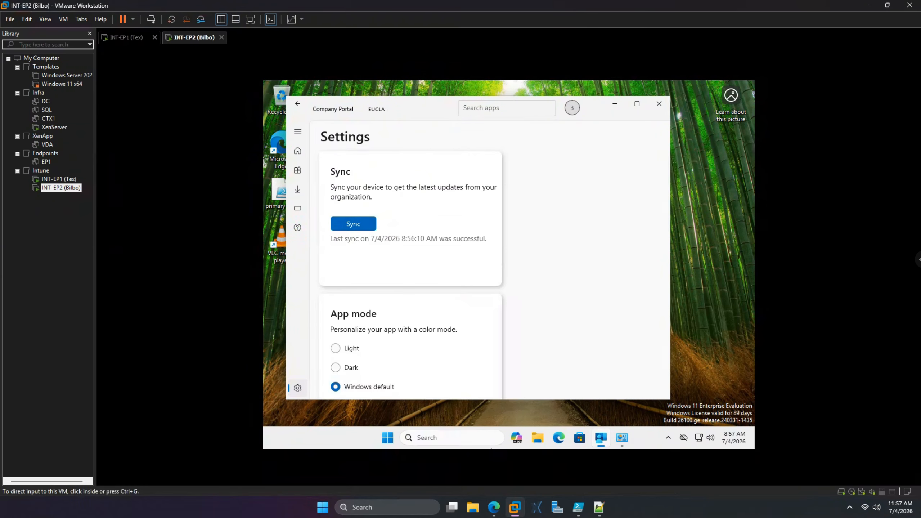
click(347, 223)
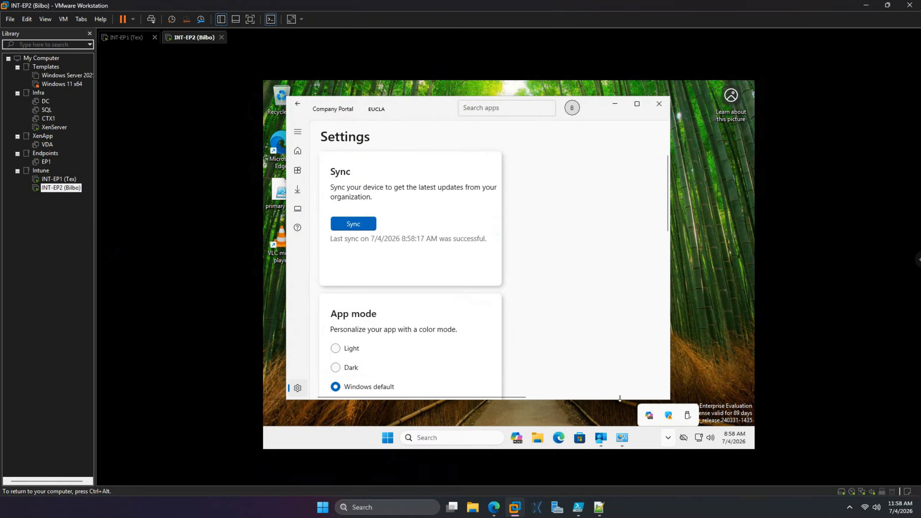
click(359, 228)
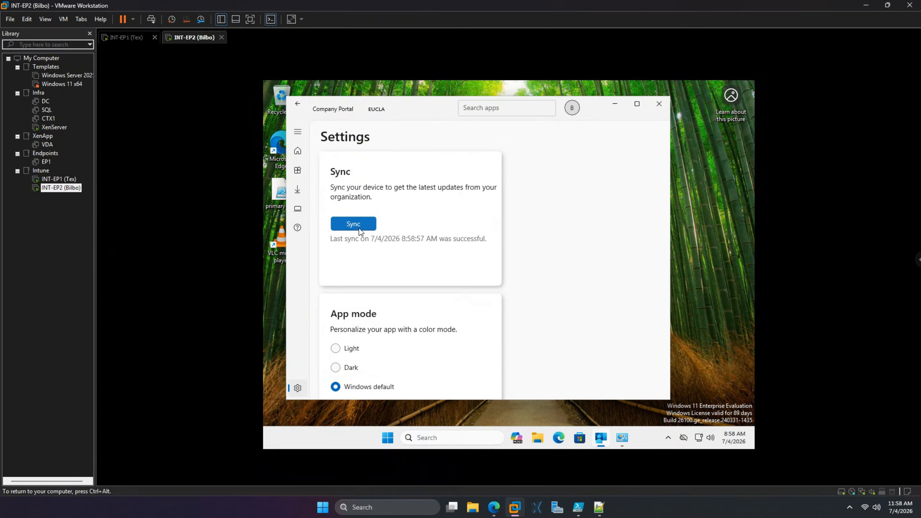
Switch to Intune and review the program, requirements, detection rules and assignments in the Notepad++ (x64) properties
click(494, 507)
scroll(399, 362, down, 3)
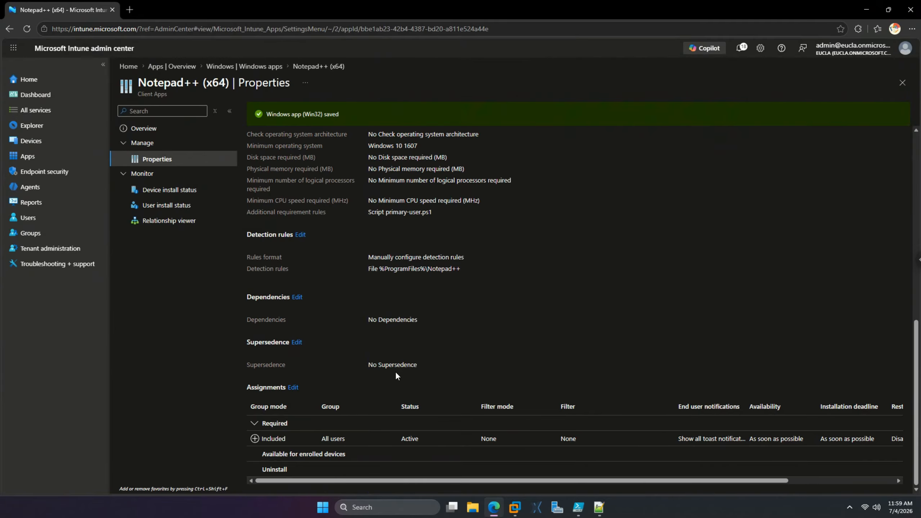
scroll(396, 373, up, 1)
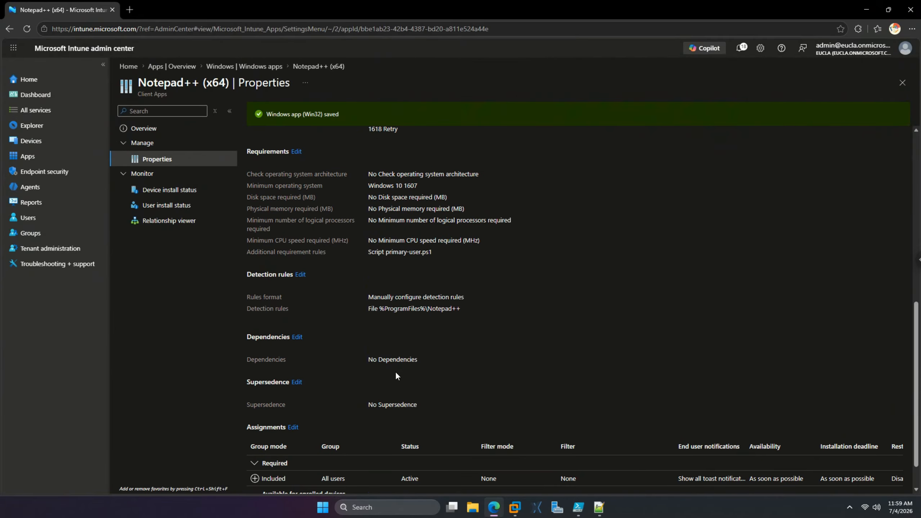
scroll(396, 372, up, 5)
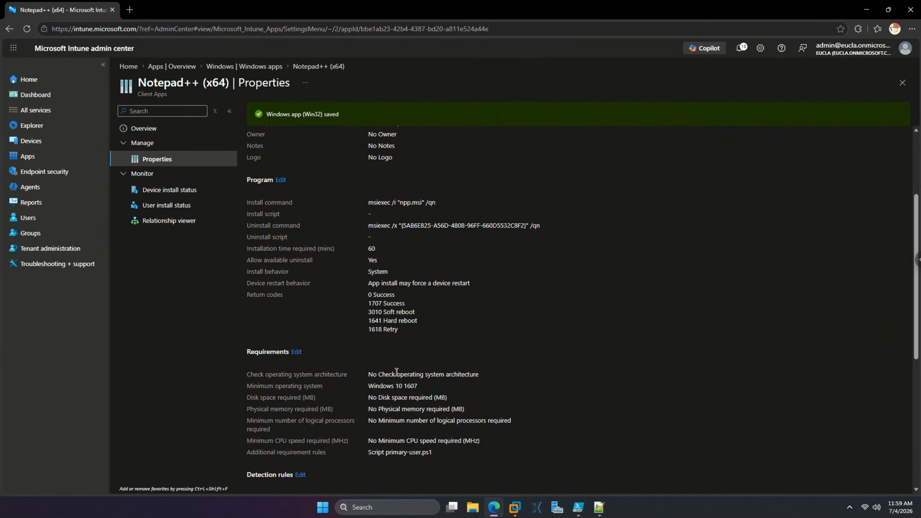
scroll(395, 373, up, 5)
scroll(397, 376, down, 7)
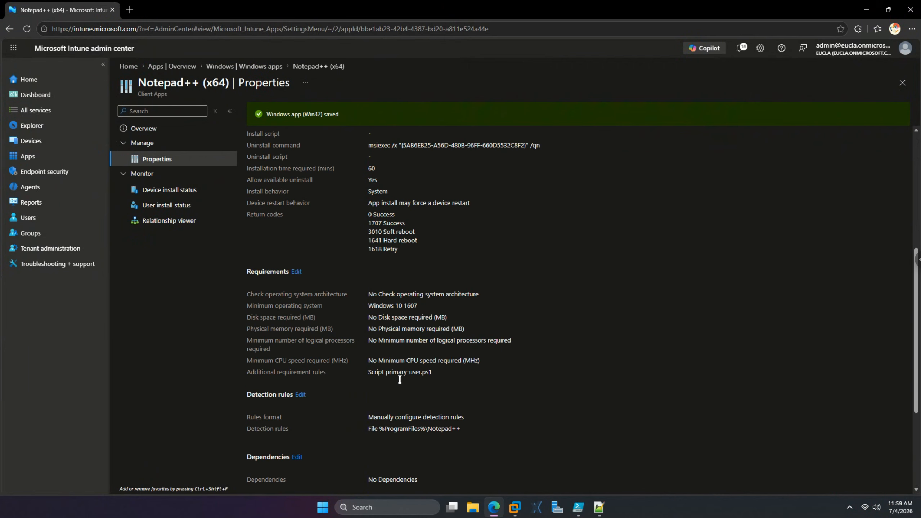
scroll(400, 379, down, 2)
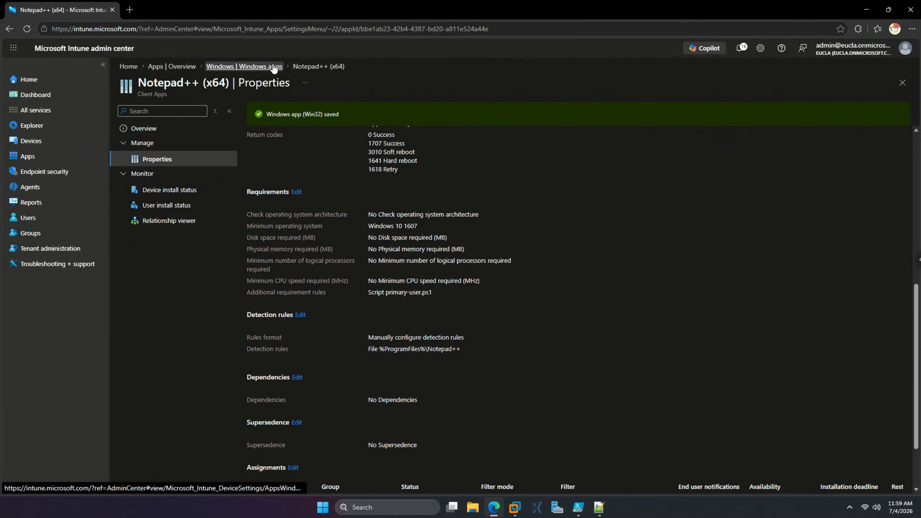
Check the script's Write-Host messages in Notepad++, minimize it, and sync the INT-EP2 device again from the Company Portal settings
click(600, 507)
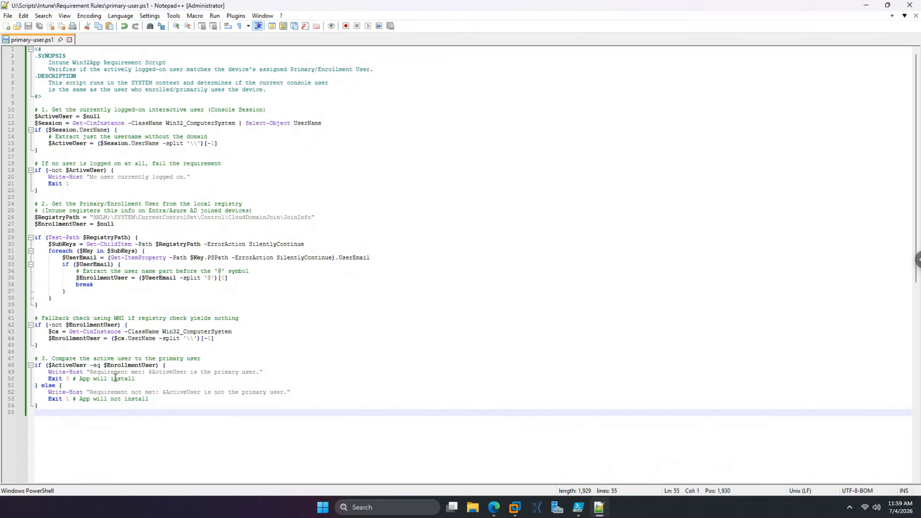
click(864, 7)
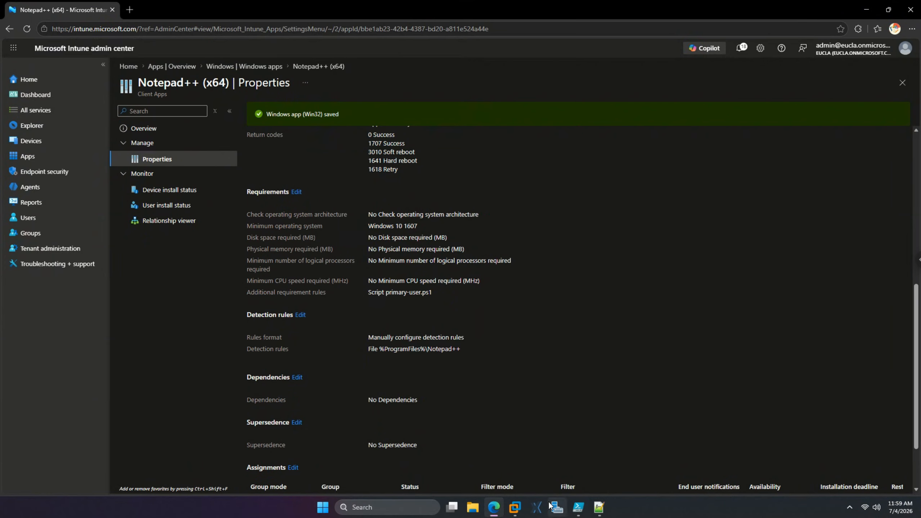
click(515, 507)
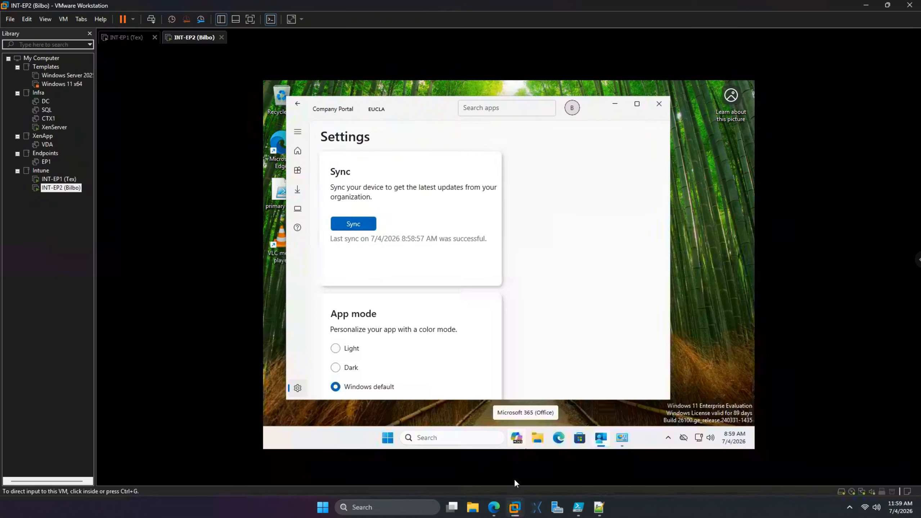
click(356, 221)
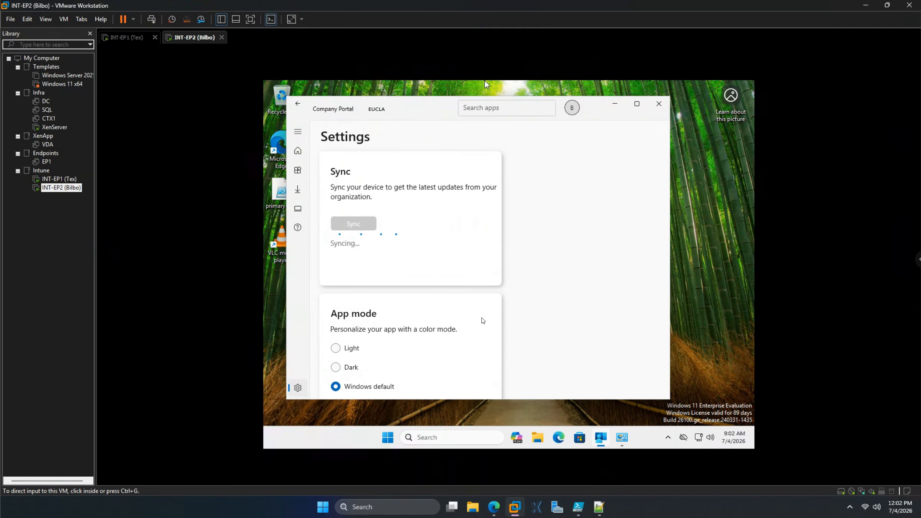
Switch to Notepad++ to examine the "Requirement met" output string in primary-user.ps1, and minimize the editor
click(598, 504)
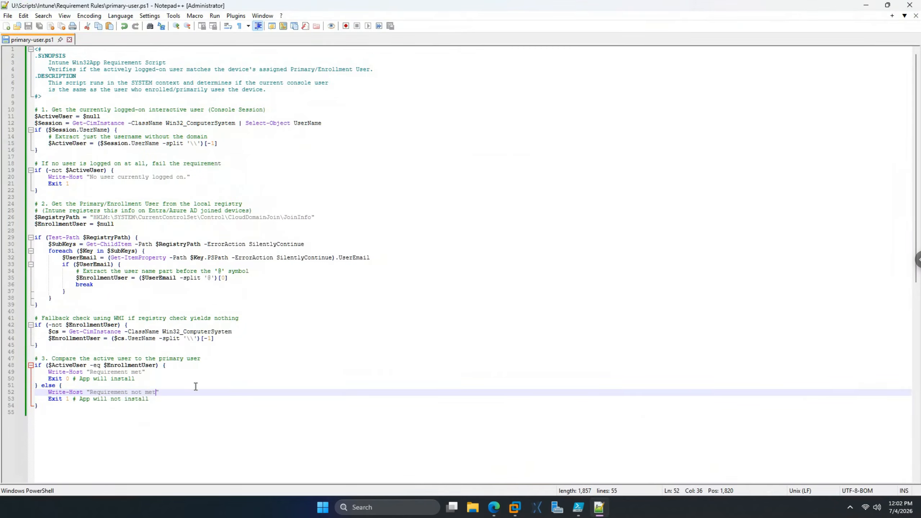
drag(152, 373, 90, 373)
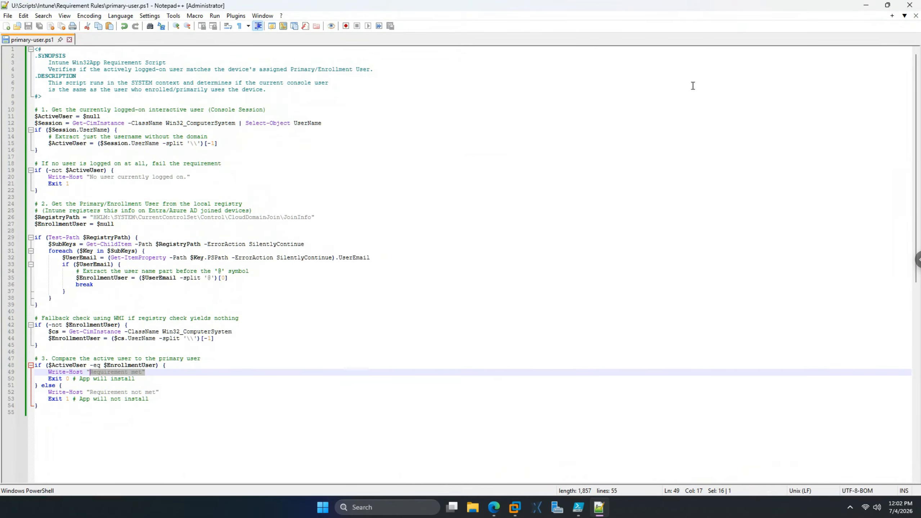
click(866, 6)
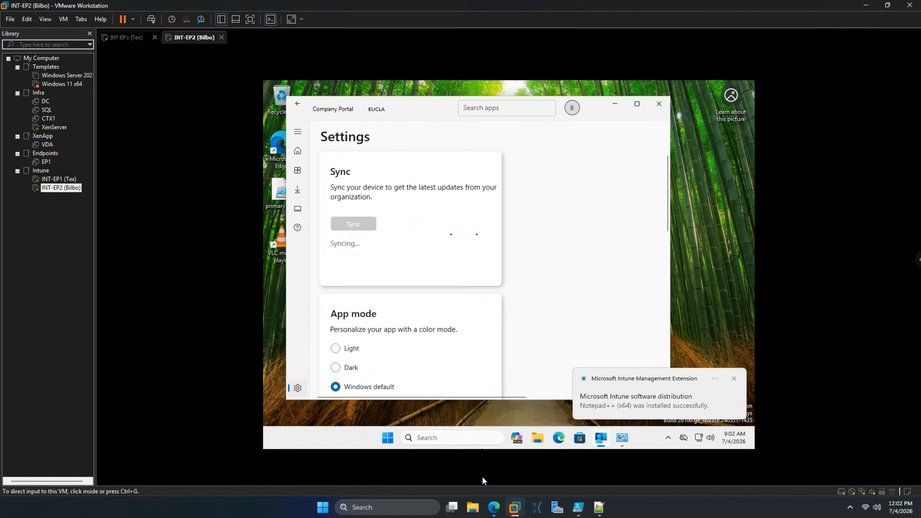
Switch to Intune and open the primary-user.ps1 requirement rule of Notepad++ (x64) to check its output data type, operator and value
click(492, 503)
scroll(439, 304, down, 3)
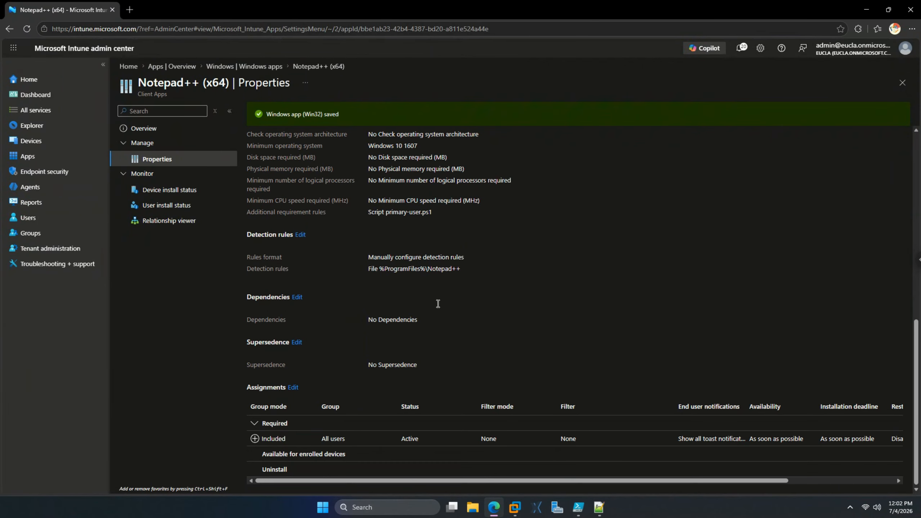
scroll(326, 220, up, 1)
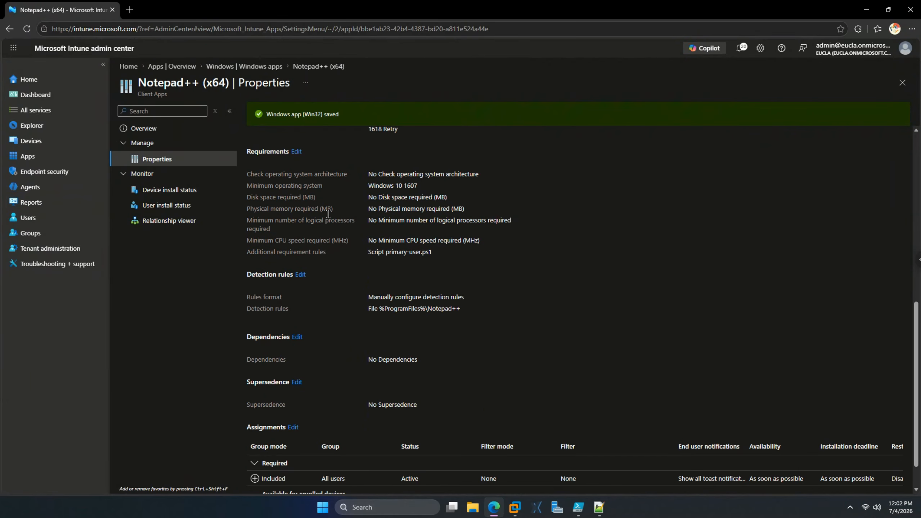
click(301, 152)
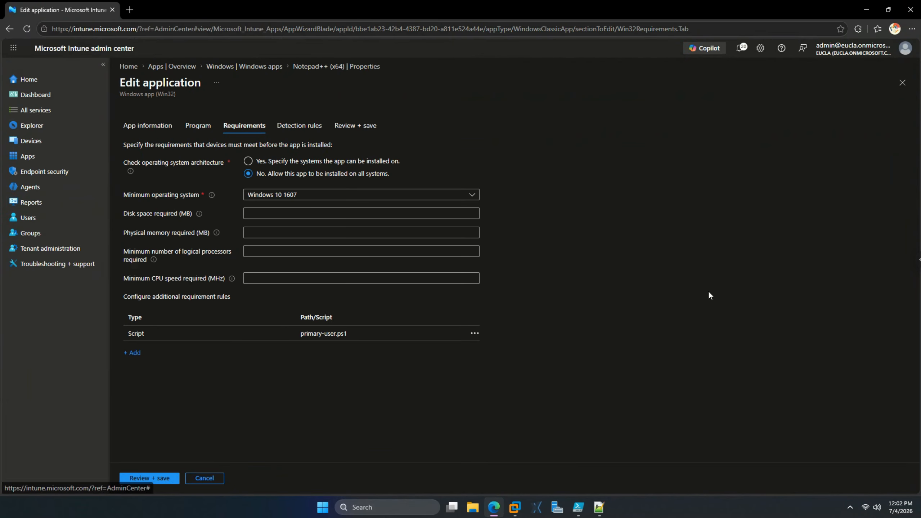
click(258, 333)
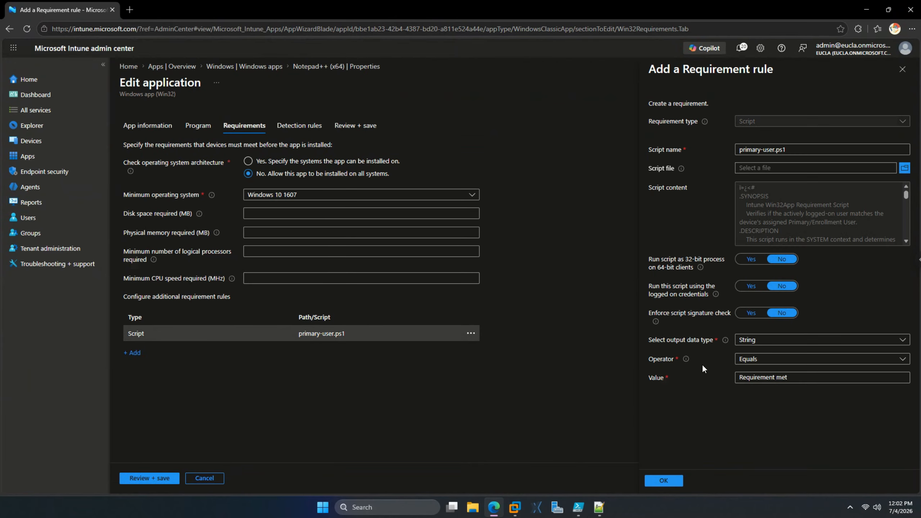
drag(812, 377, 703, 379)
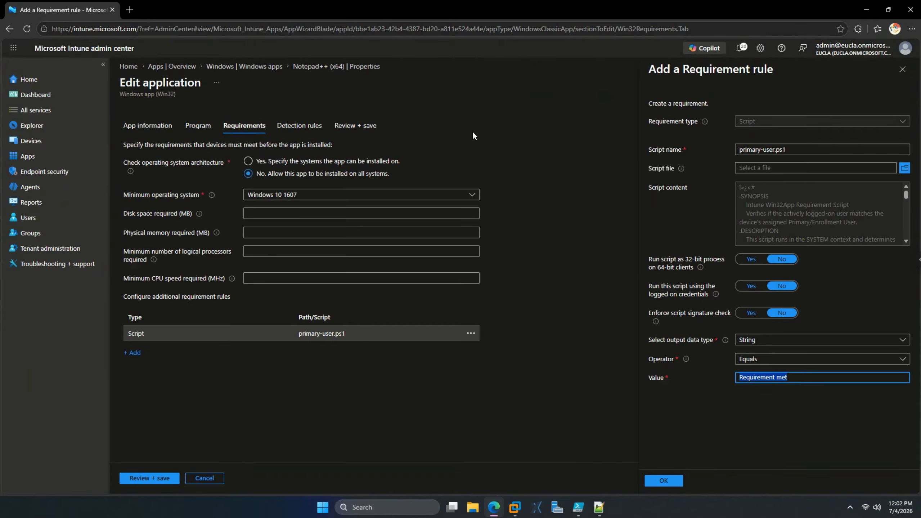
Close the requirement rule, return to the Windows apps list and minimize the browser to reach the INT-EP2 virtual machine
key(Escape)
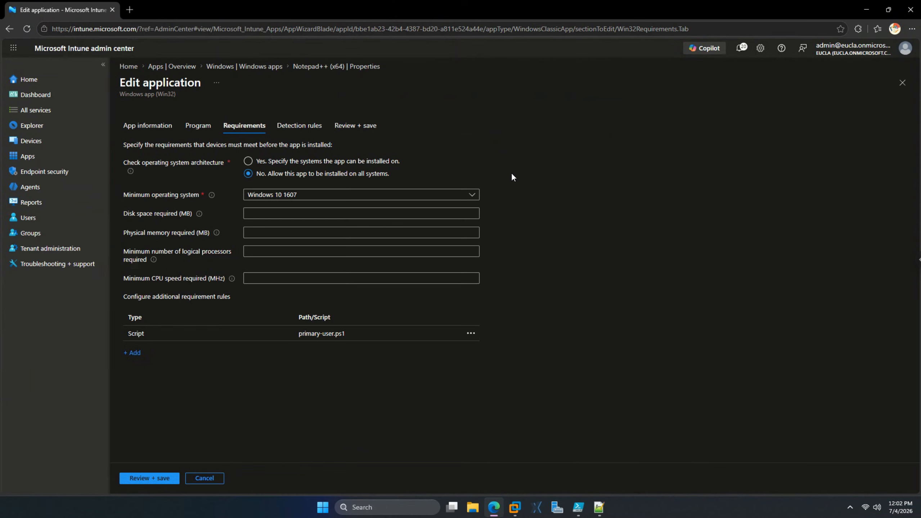
click(250, 66)
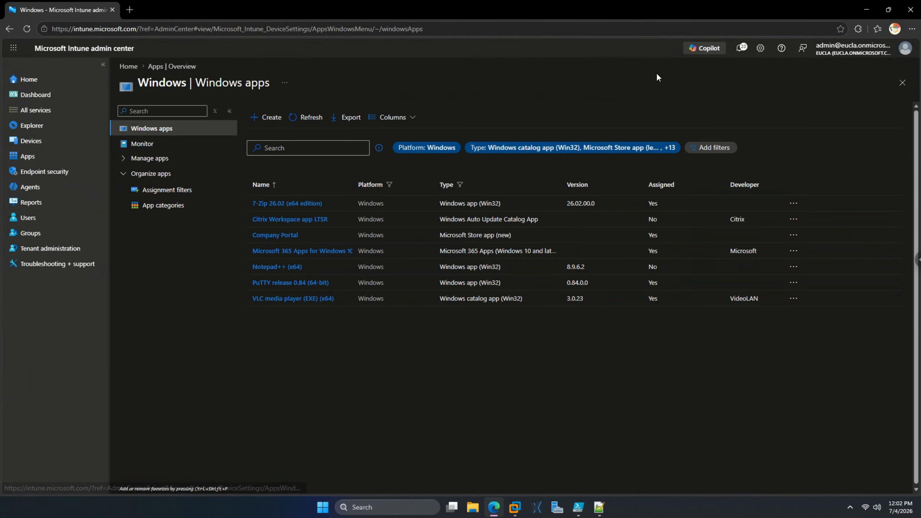
click(867, 11)
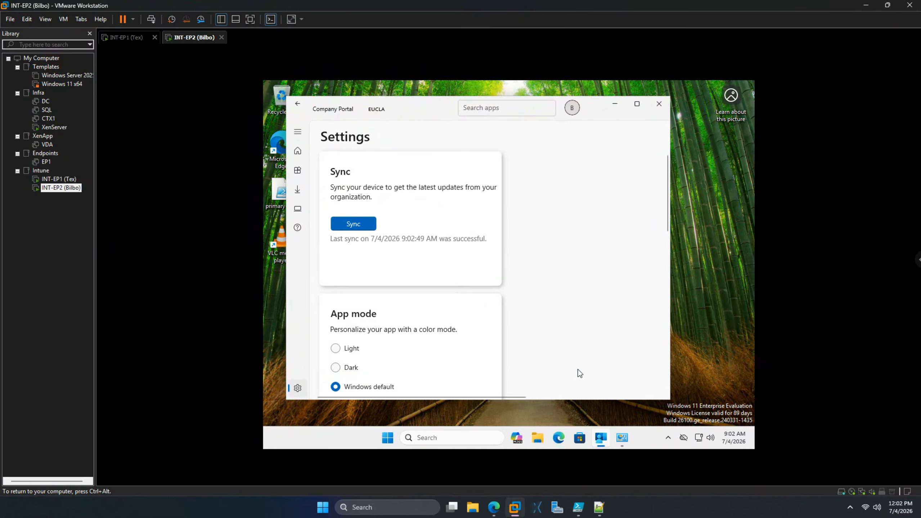
Refresh Programs and Features on INT-EP2 and check the installed programs and the Start menu for Notepad++ (x64)
click(623, 436)
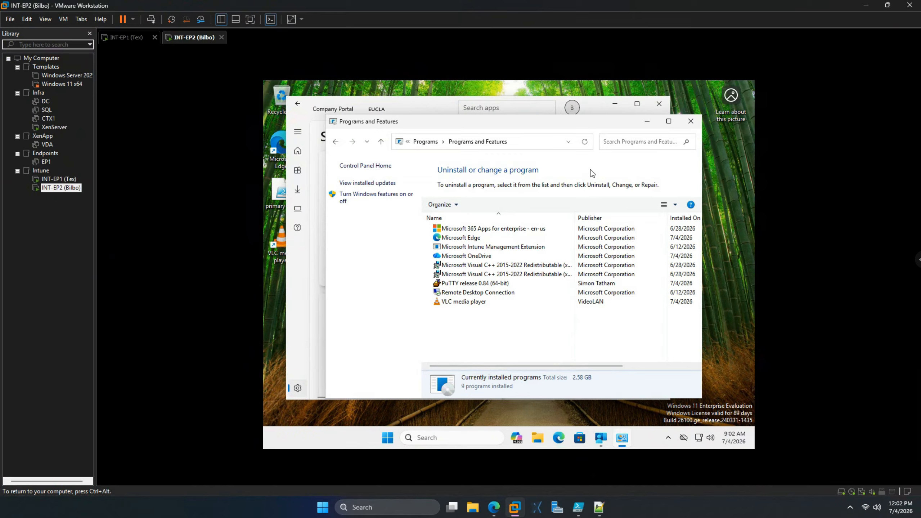
click(585, 143)
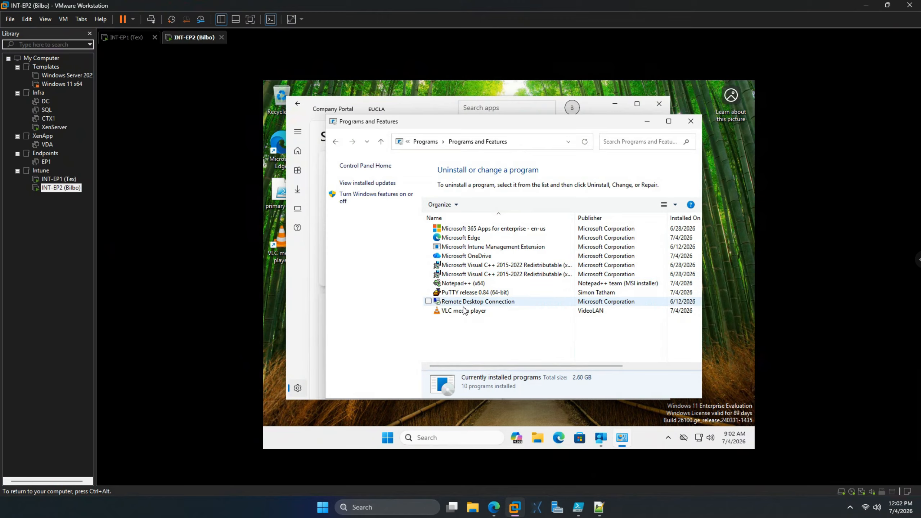
click(464, 284)
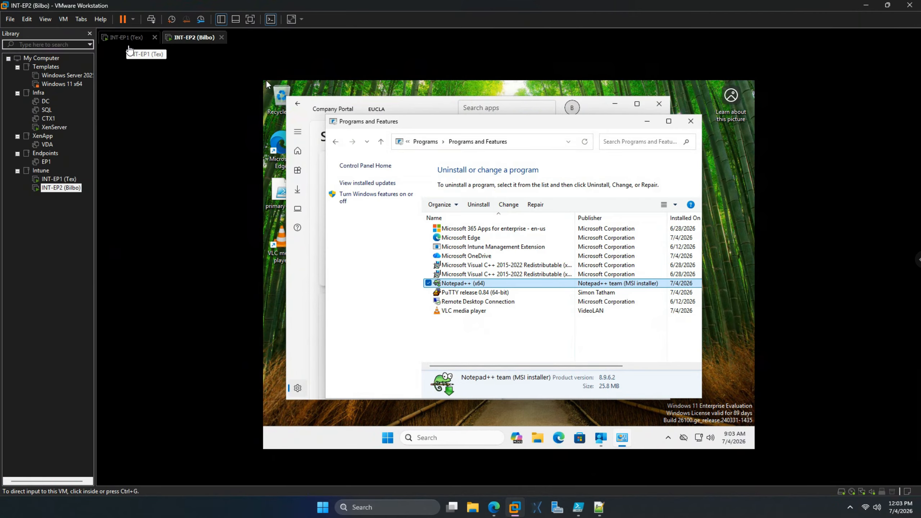
click(388, 437)
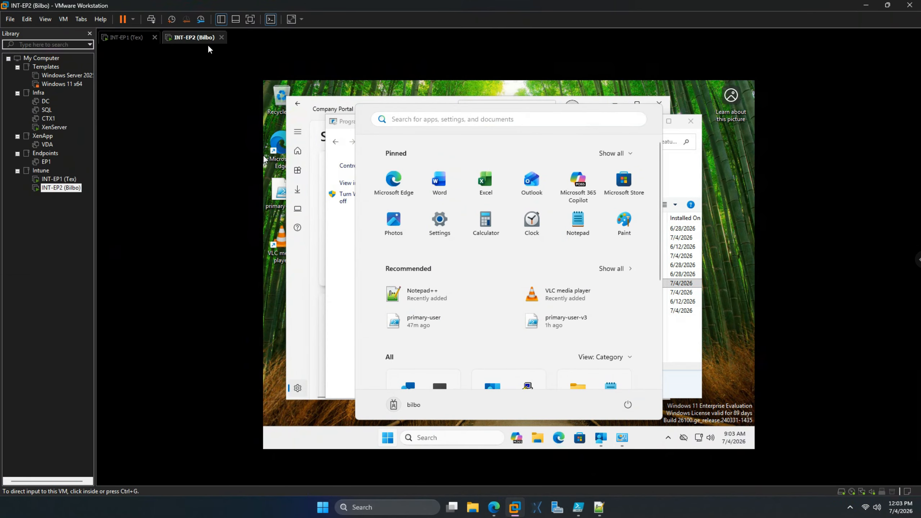
Switch to Intune and open the EUCLA-87 device from the Windows devices list
click(494, 507)
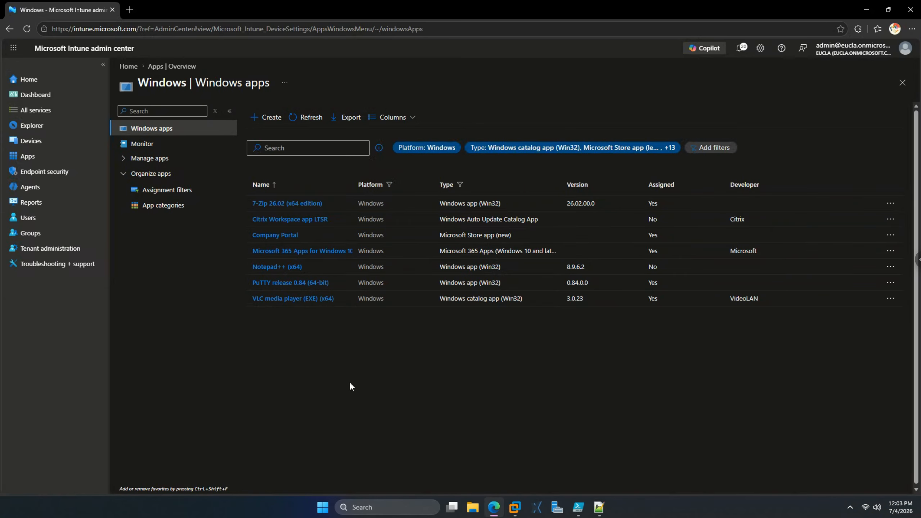
click(52, 145)
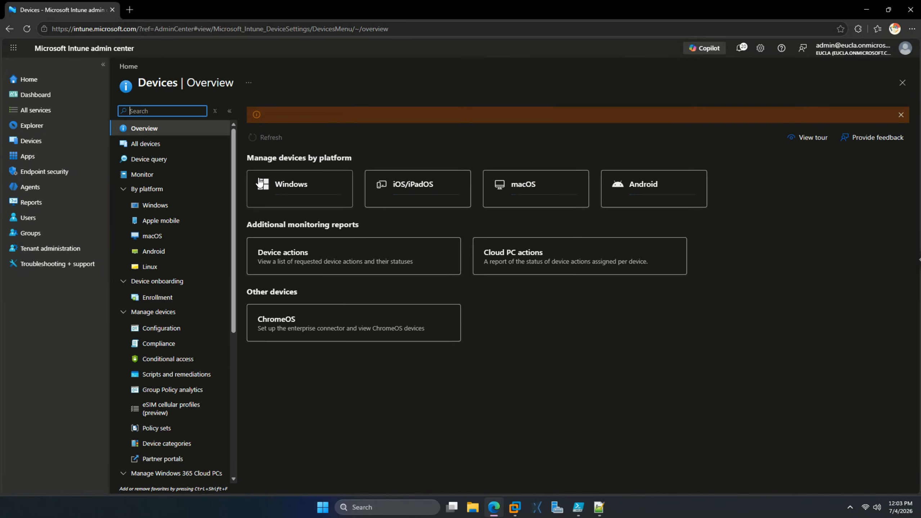
click(286, 188)
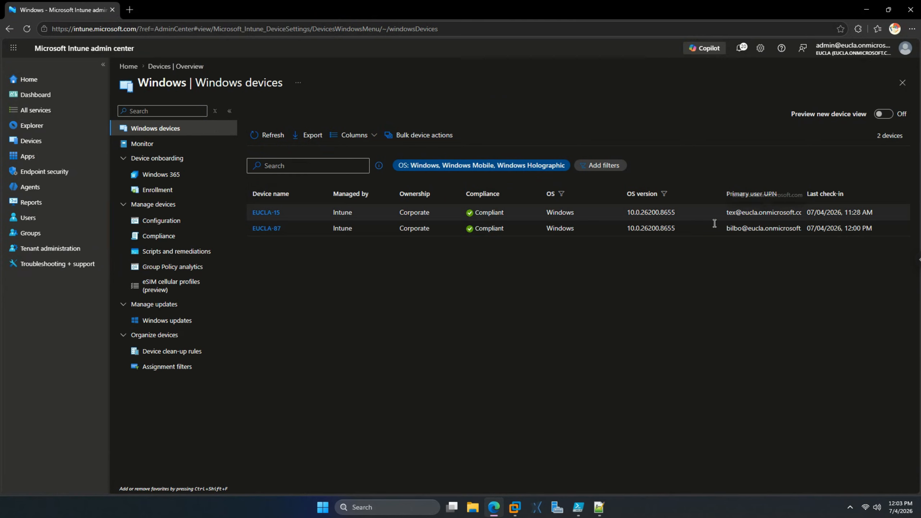
click(274, 229)
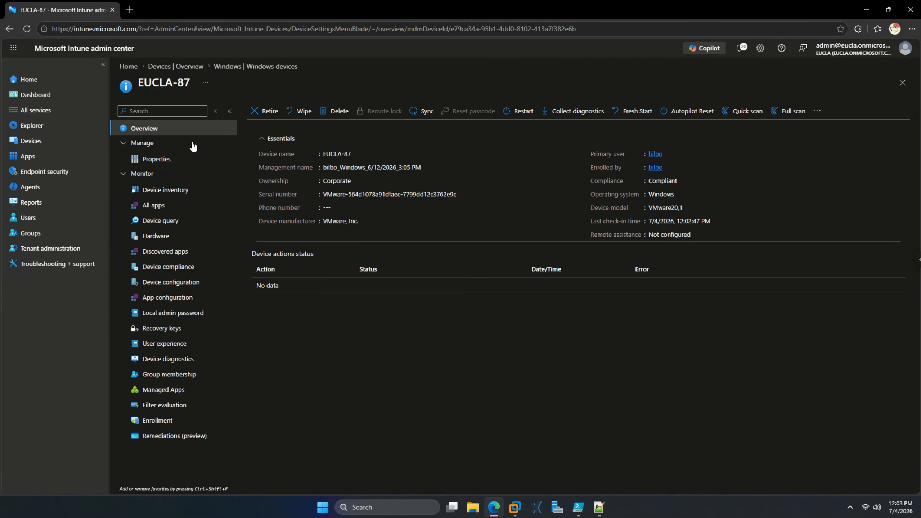
Look through EUCLA-87's properties, inventory and device actions, and check the resolved intent of Notepad++ (x64) in its managed apps
click(166, 160)
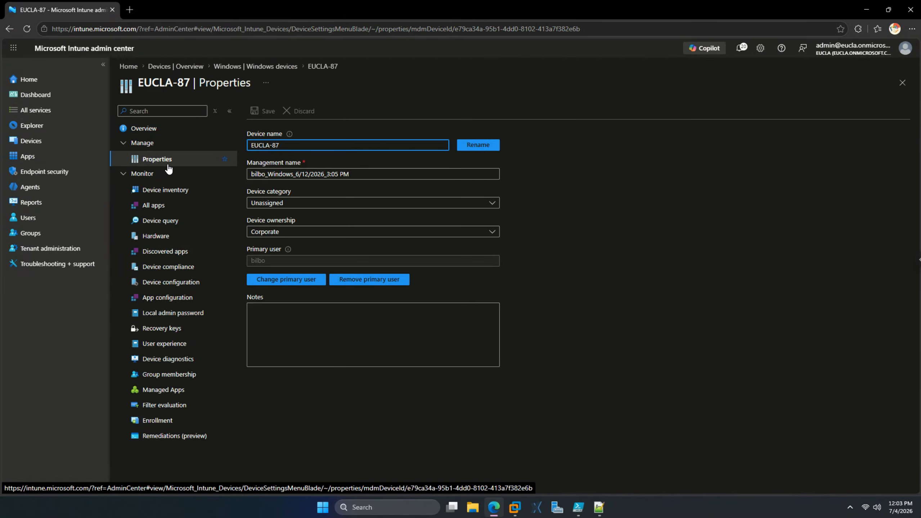
click(167, 193)
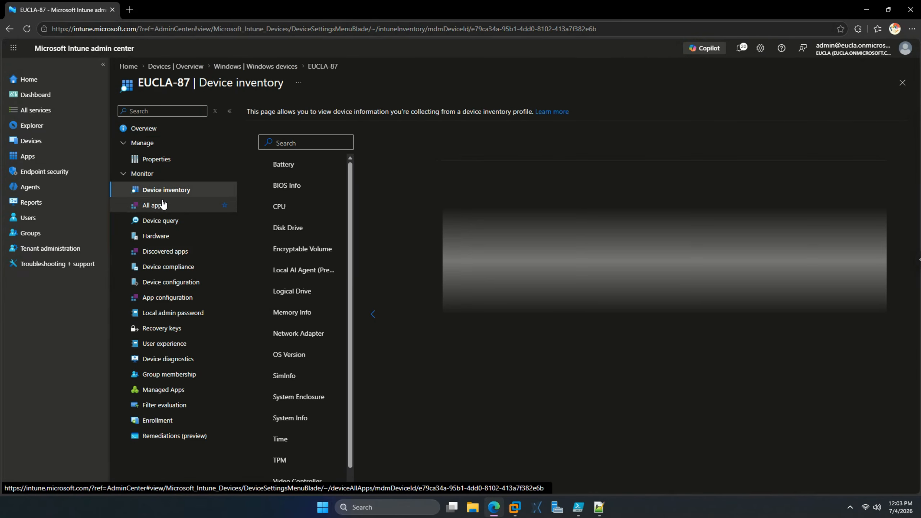
click(148, 131)
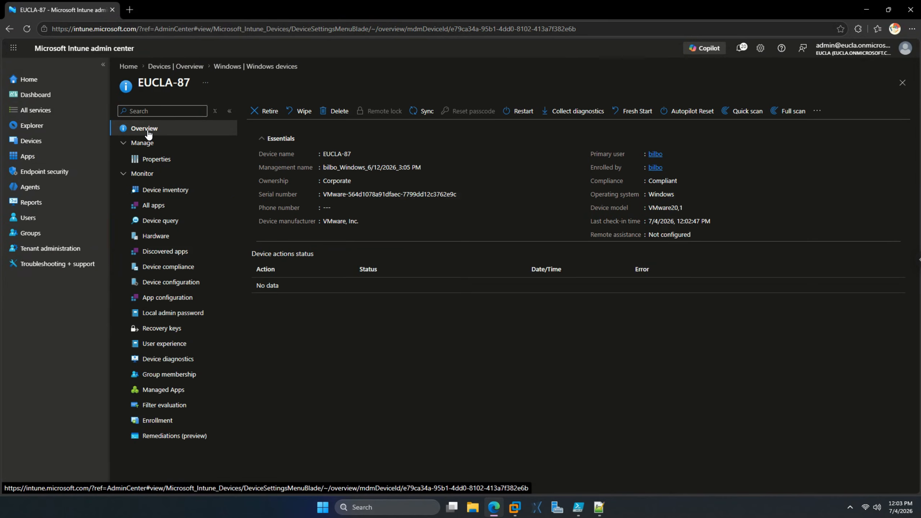
click(817, 111)
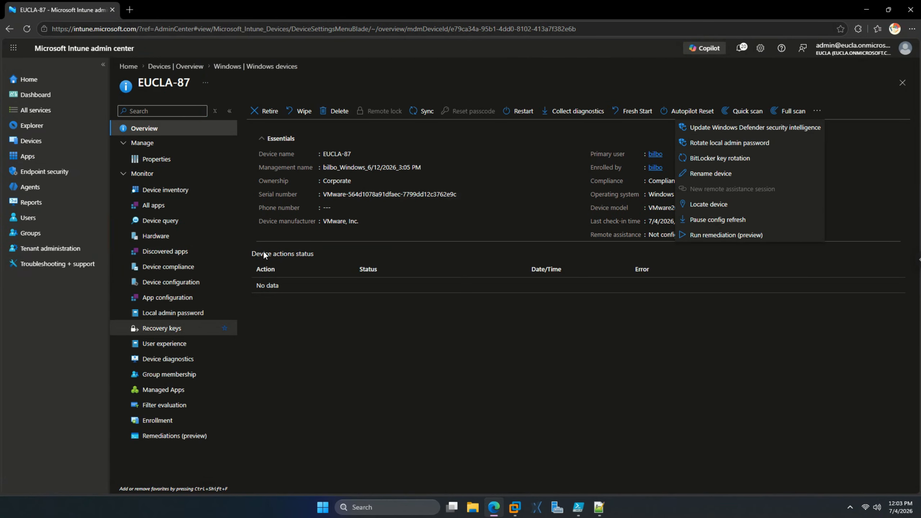
click(587, 91)
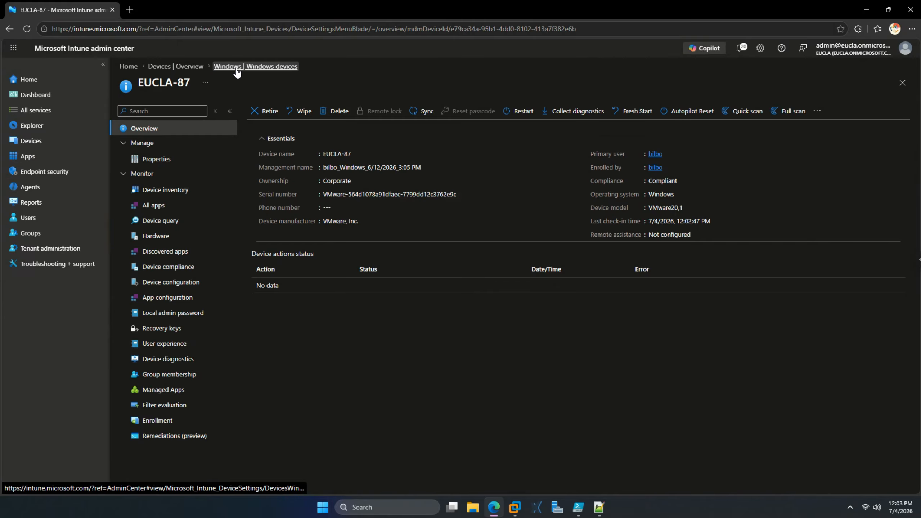
click(176, 390)
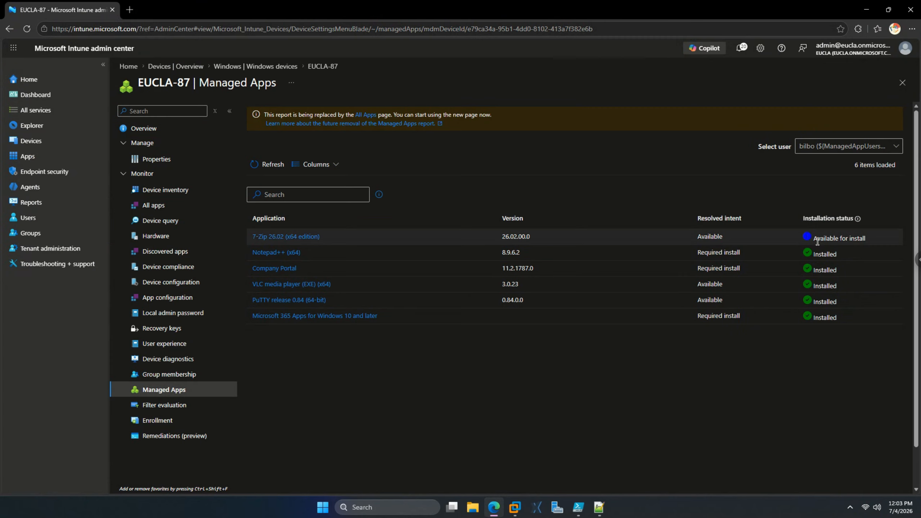
triple_click(717, 252)
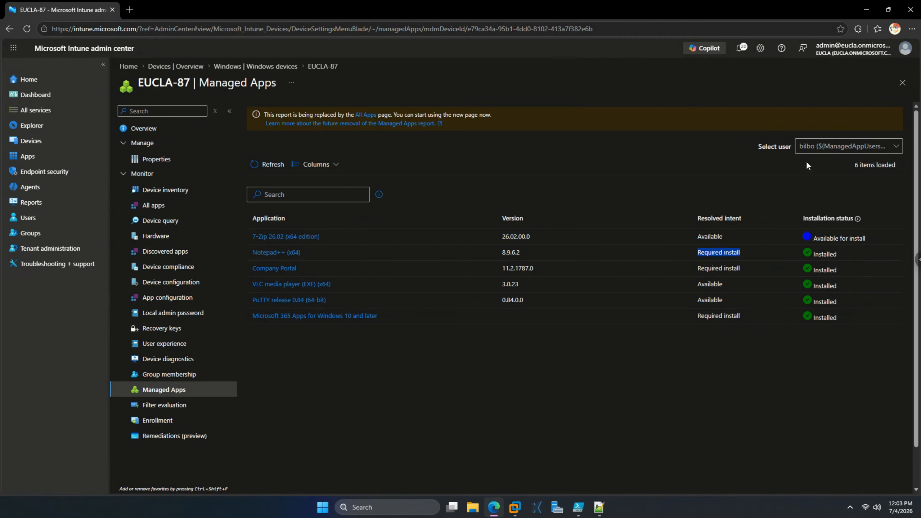
Open the managed apps of device EUCLA-15 and compare installation statuses for Device without user and for its primary user
click(251, 66)
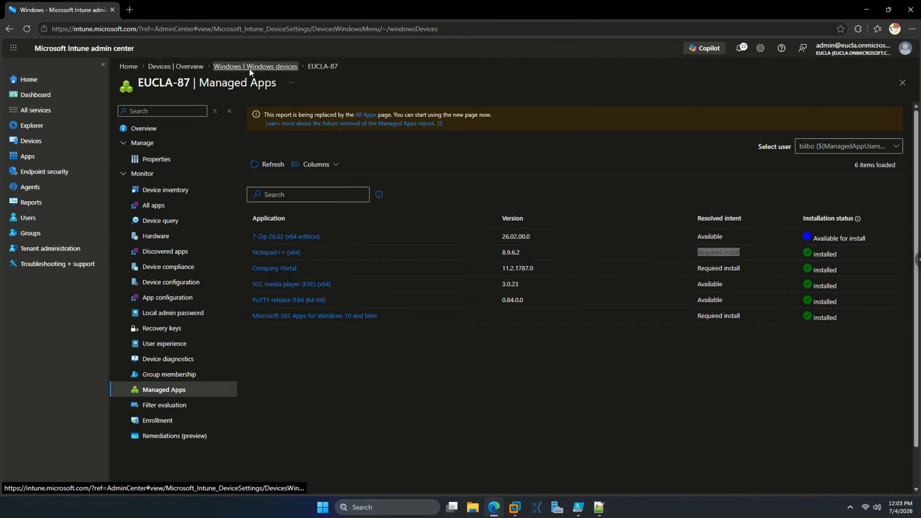
click(269, 213)
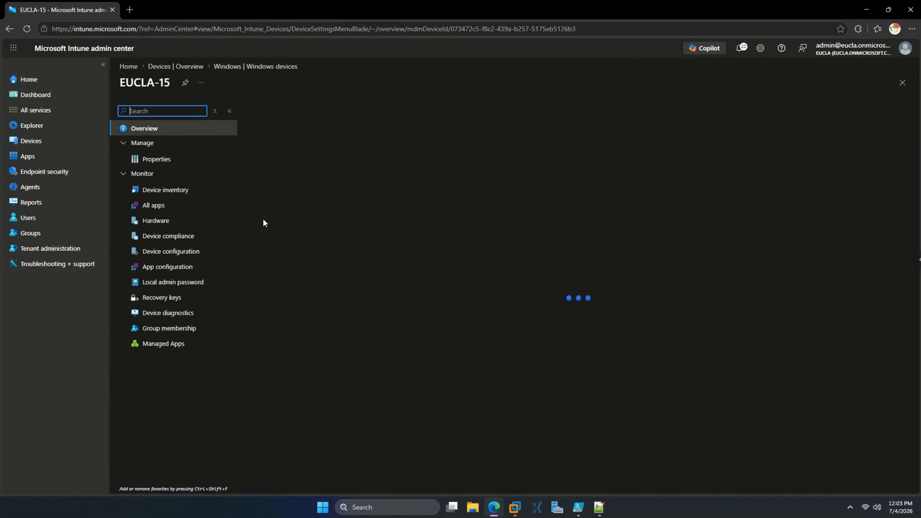
click(165, 390)
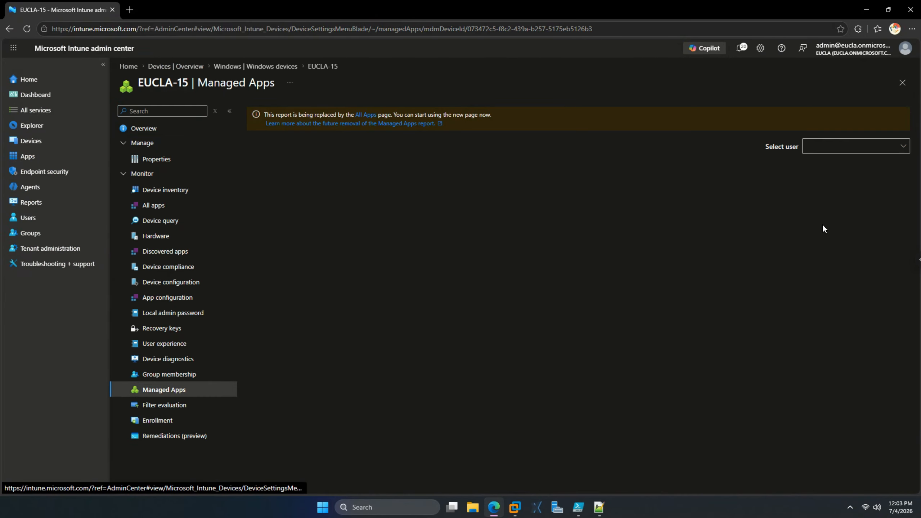
click(852, 148)
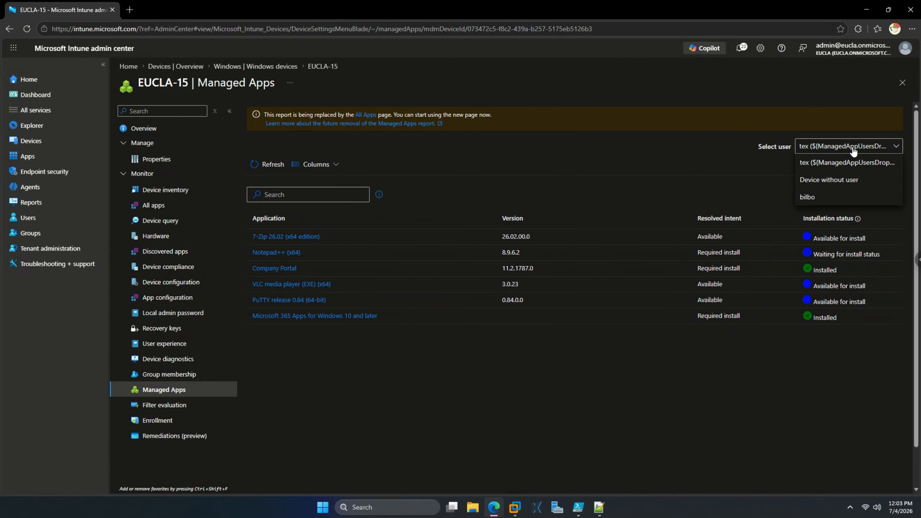
click(848, 179)
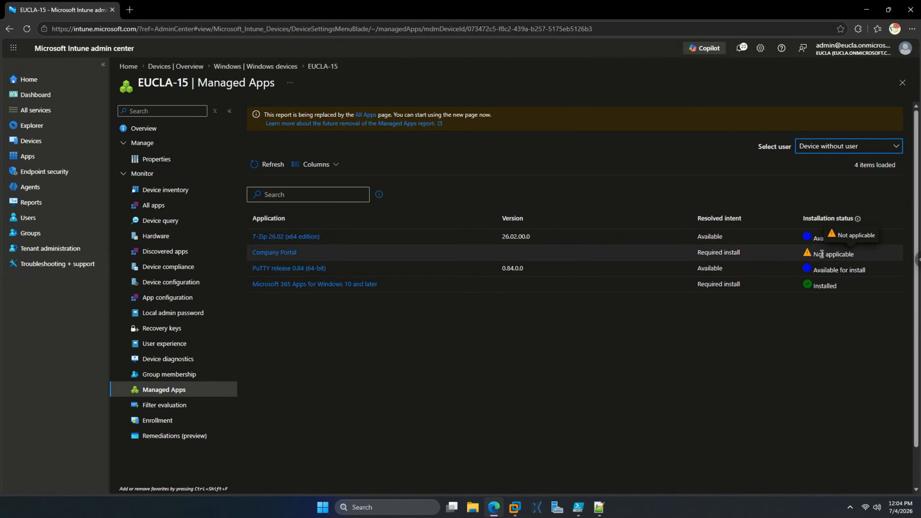
click(849, 147)
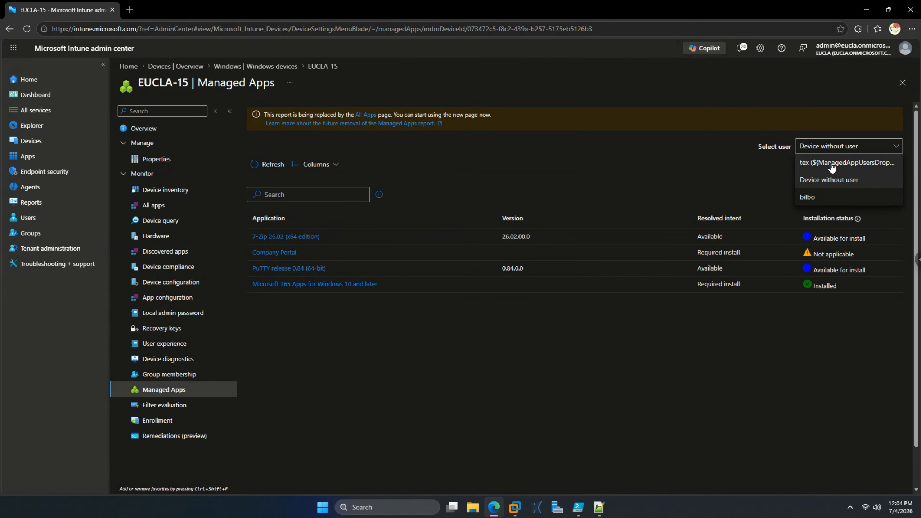
click(832, 163)
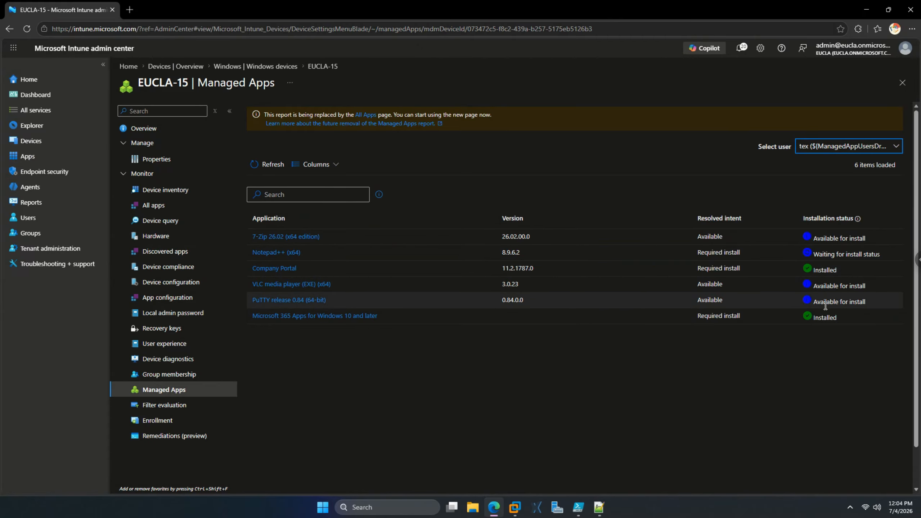
Show EUCLA-15's managed apps for the non-primary user and examine the Notepad++ (x64) installation status
click(841, 147)
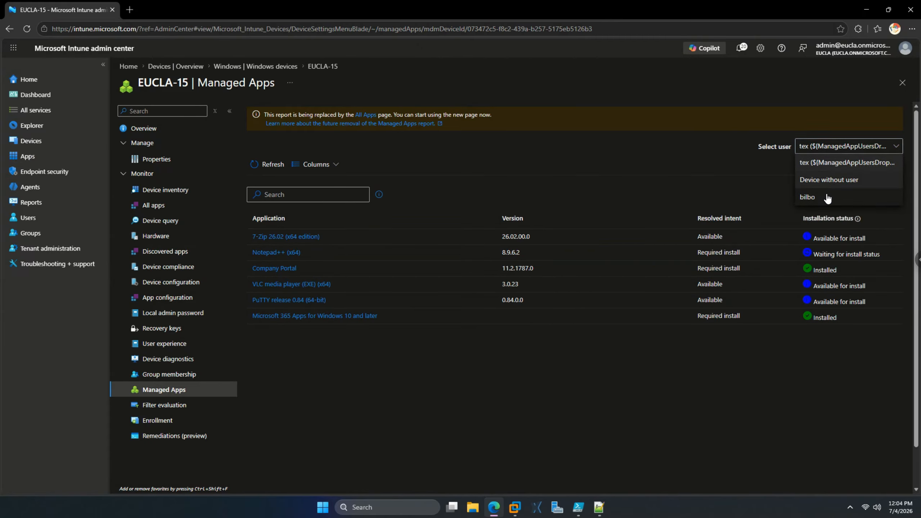
click(826, 197)
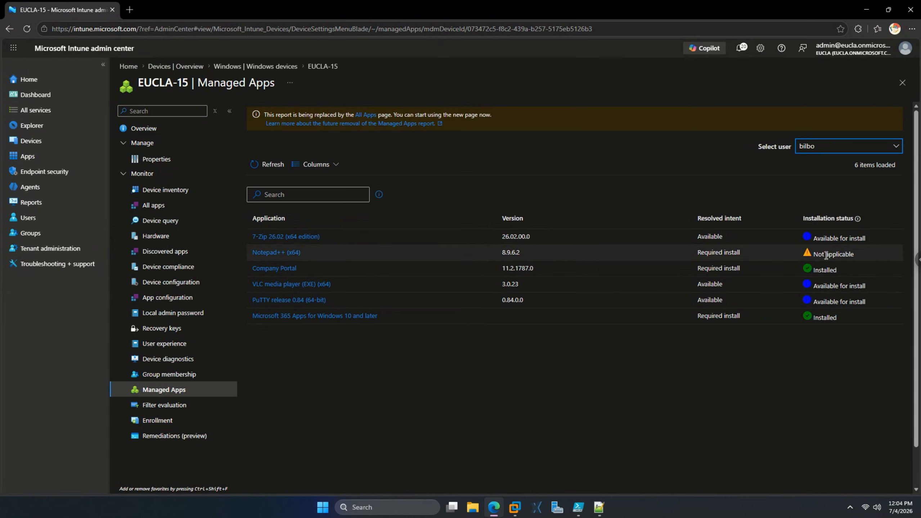
drag(858, 254, 820, 254)
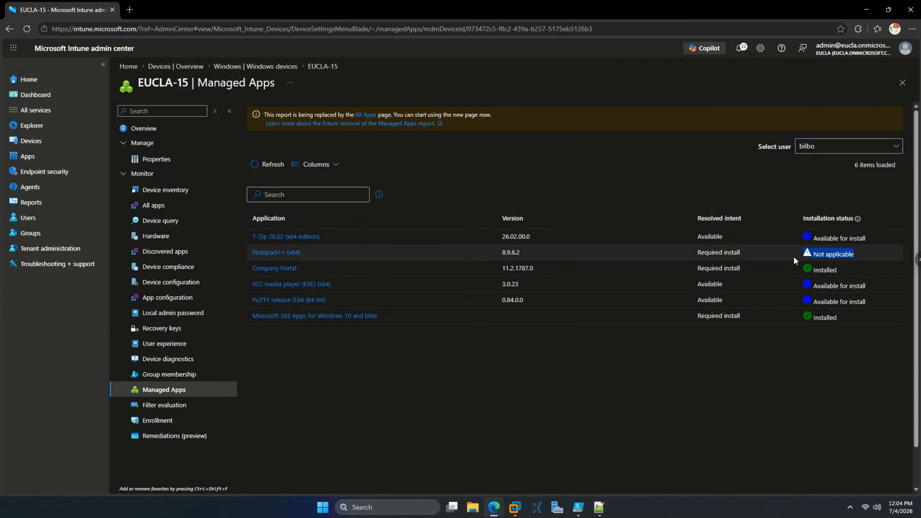
click(830, 255)
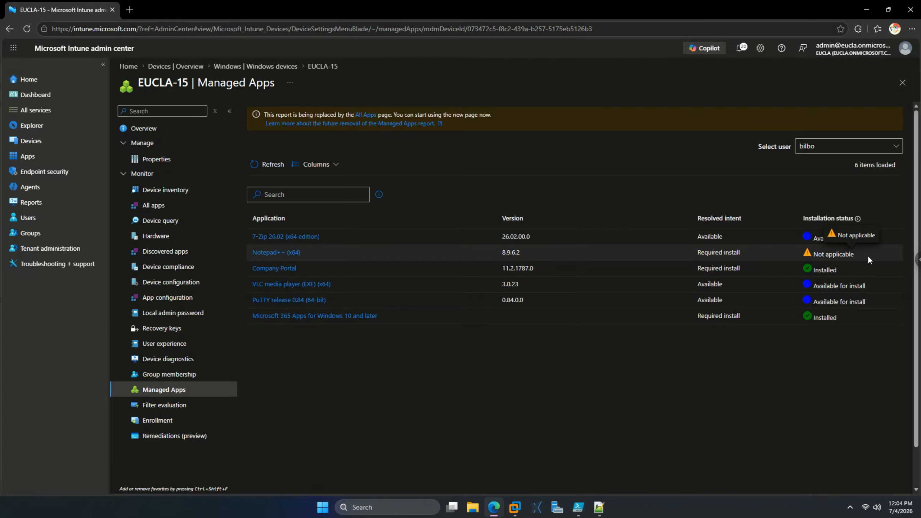
drag(868, 256, 804, 258)
click(786, 350)
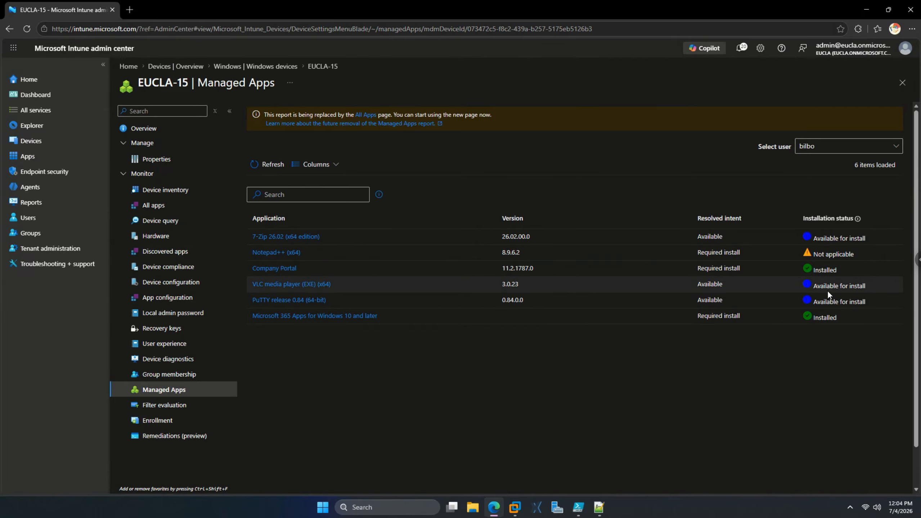
drag(855, 254, 822, 258)
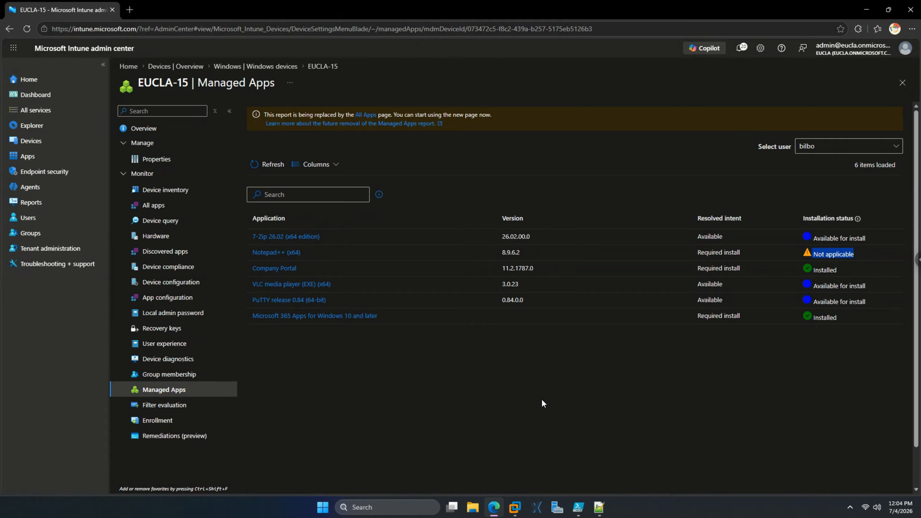
Switch to the INT-EP1 virtual machine in VMware, check its installed programs, and bring up primary-user.ps1 in PowerShell ISE
click(515, 507)
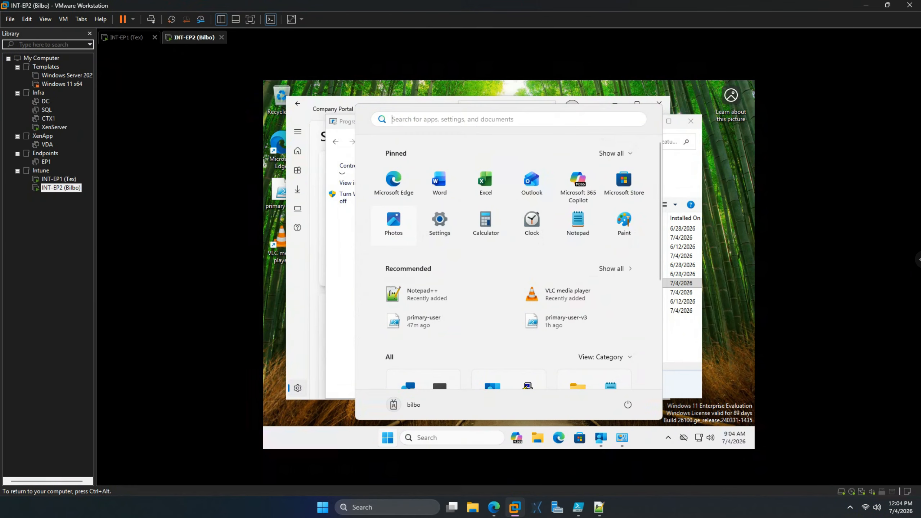
click(124, 40)
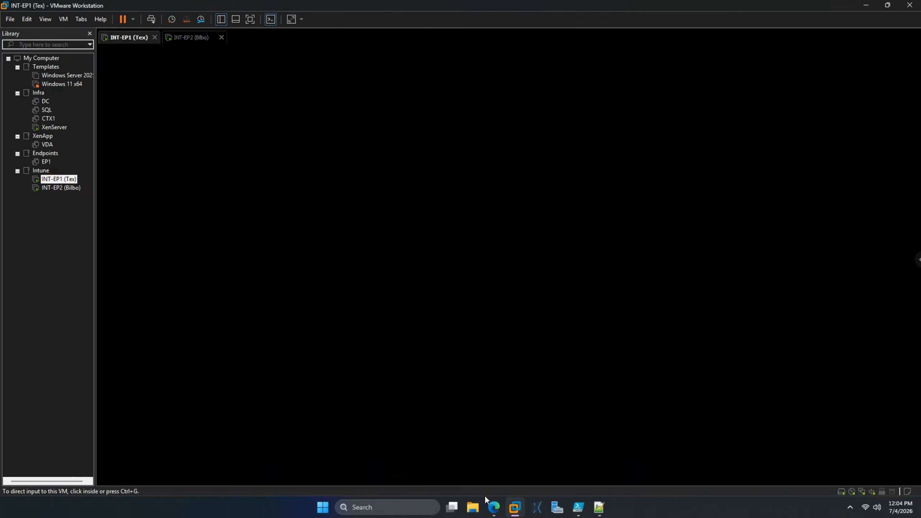
click(494, 507)
click(494, 506)
click(481, 274)
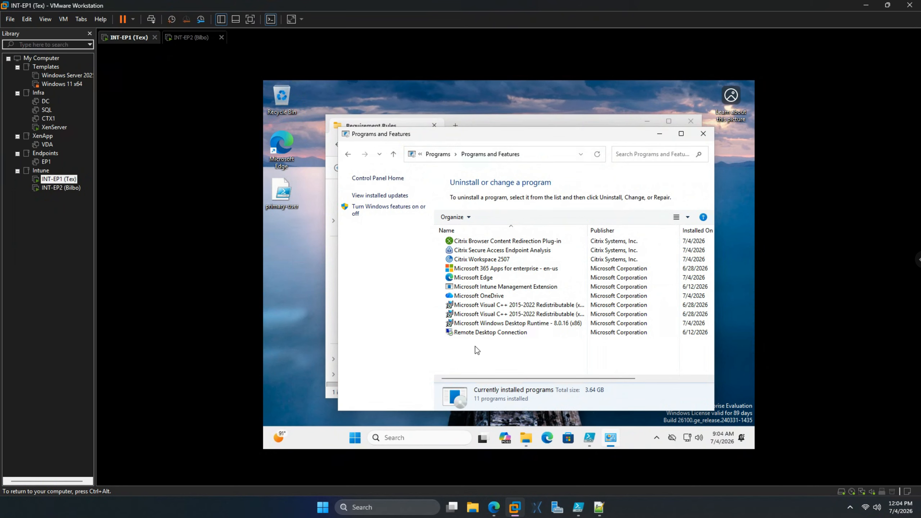
click(589, 439)
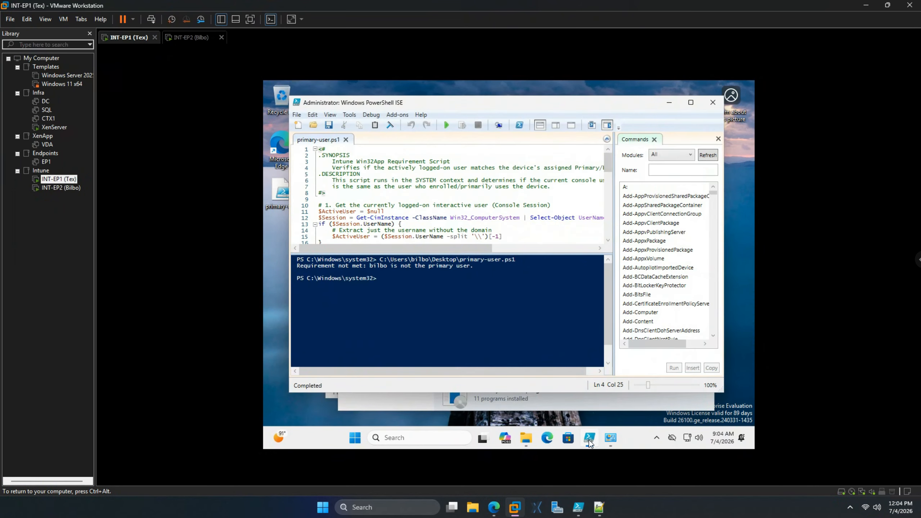
Put away PowerShell ISE, open Company Portal in the INT-EP1 virtual machine, and sync the device from its settings
click(590, 439)
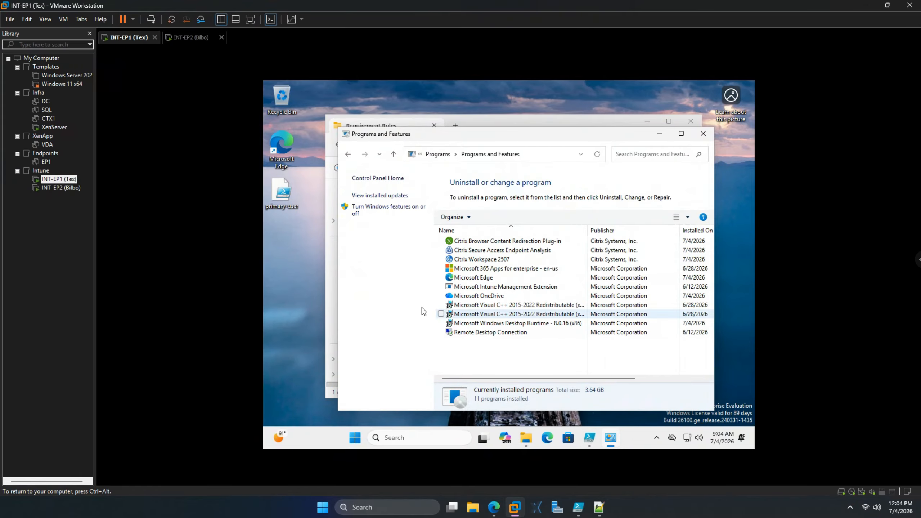
click(355, 438)
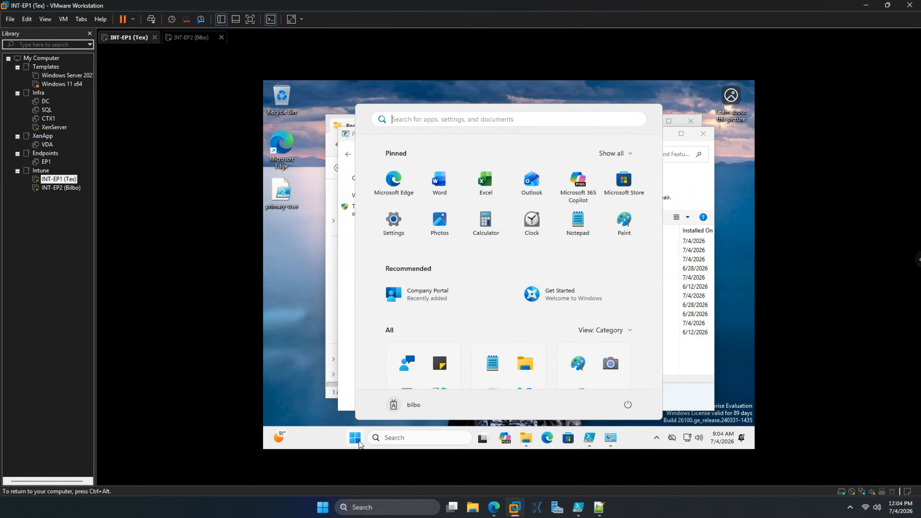
right_click(408, 297)
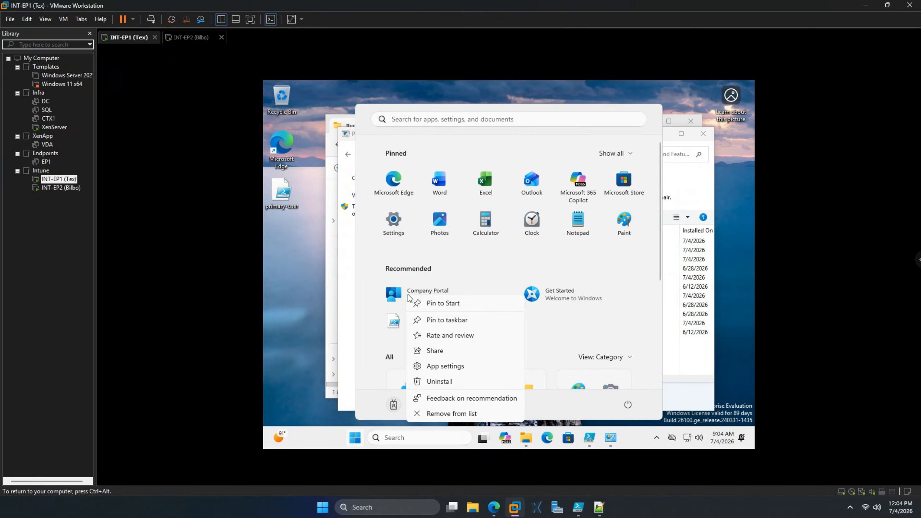
key(Escape)
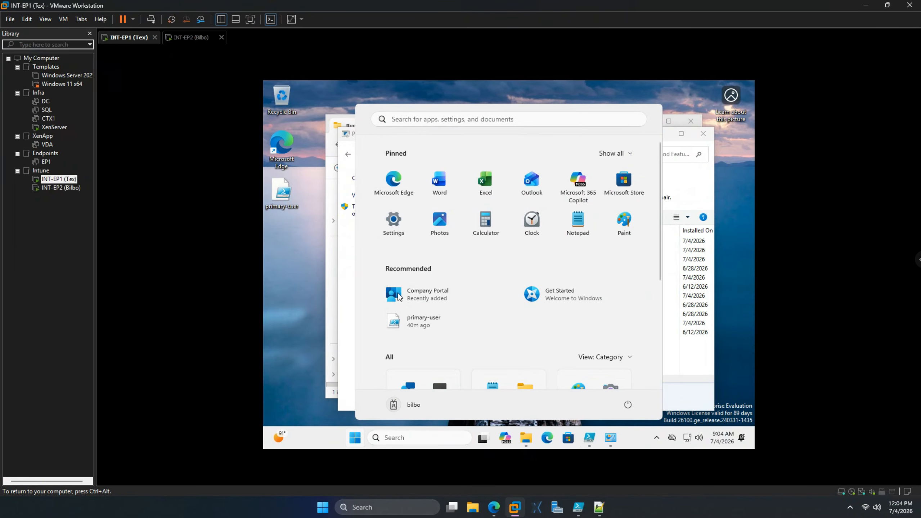
click(399, 296)
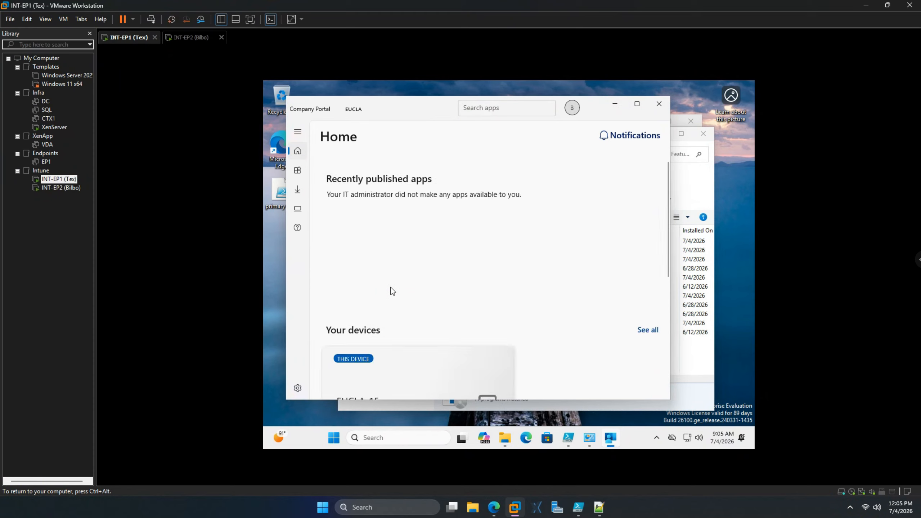
scroll(387, 241, down, 4)
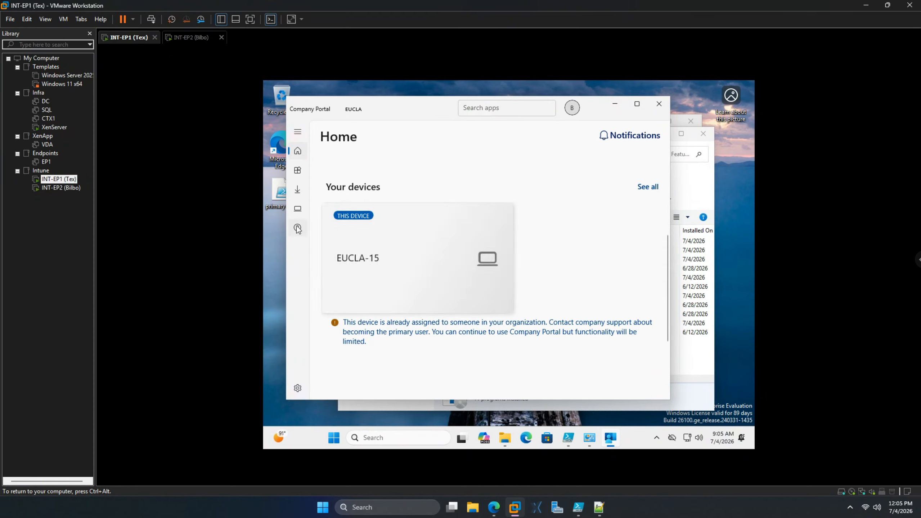
click(298, 388)
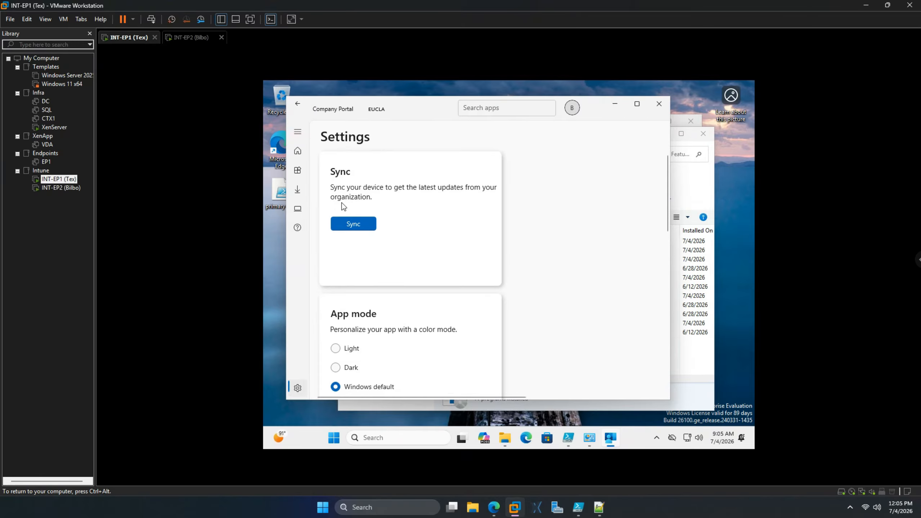
click(358, 230)
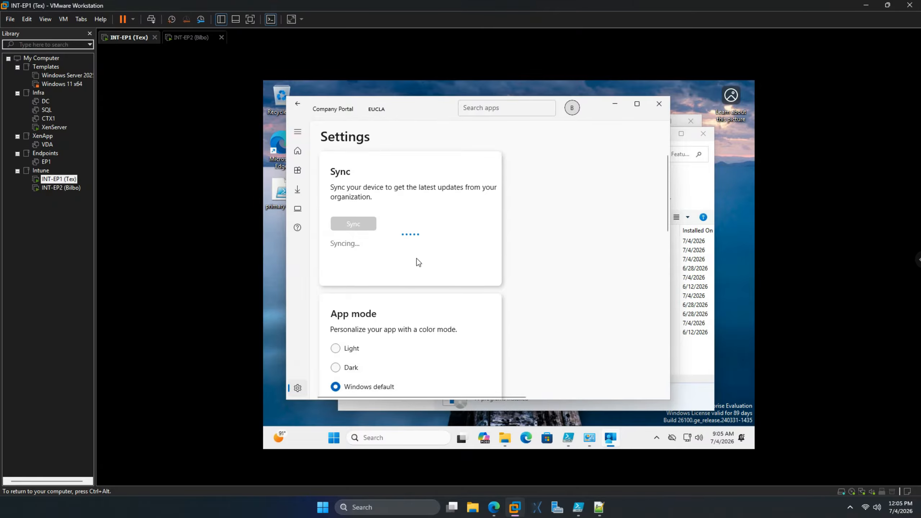
Switch to the Intune admin center in Edge and bring up the list of Windows apps
click(494, 506)
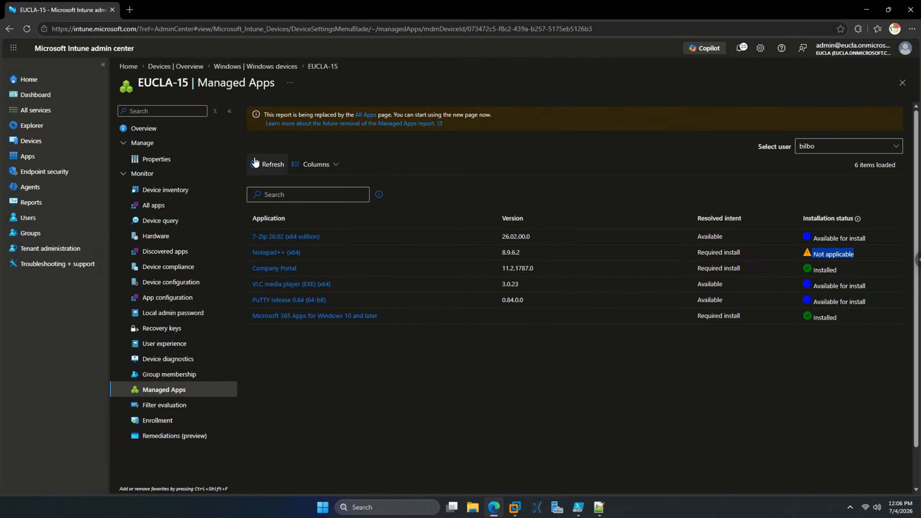
click(40, 156)
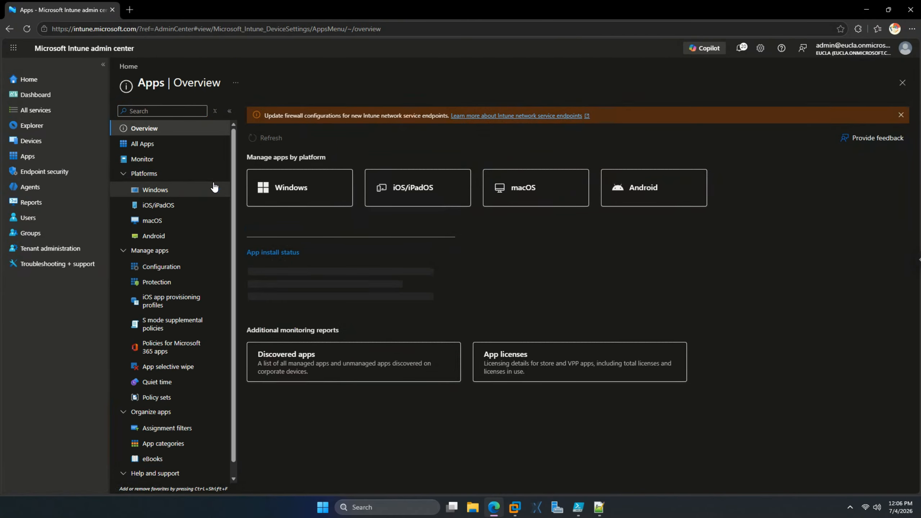
click(215, 187)
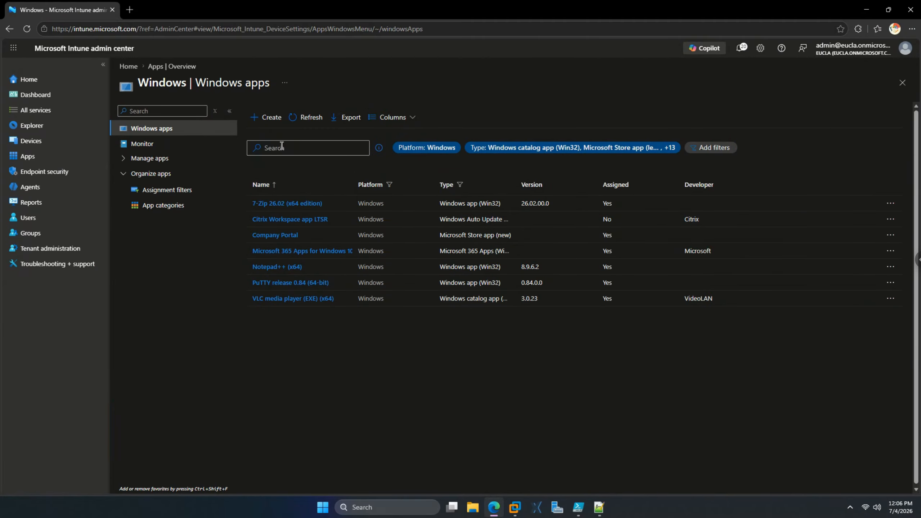
click(269, 121)
click(664, 146)
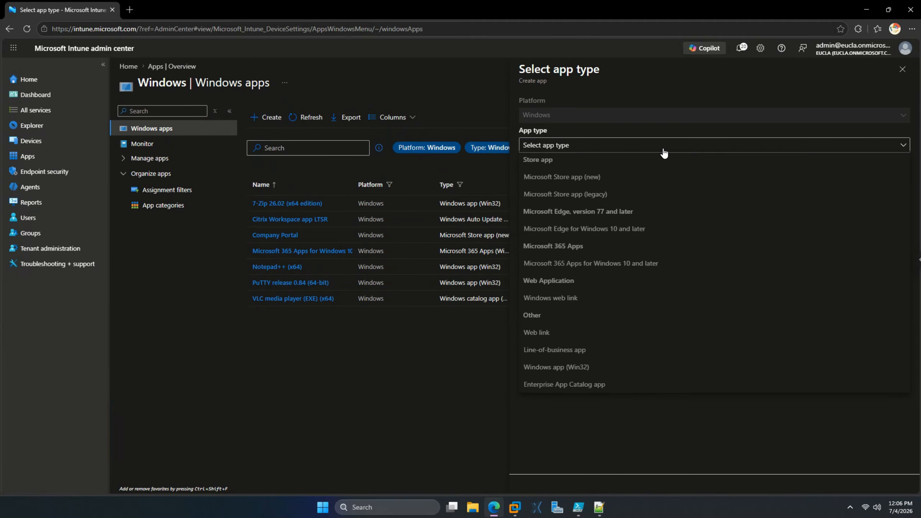
click(597, 385)
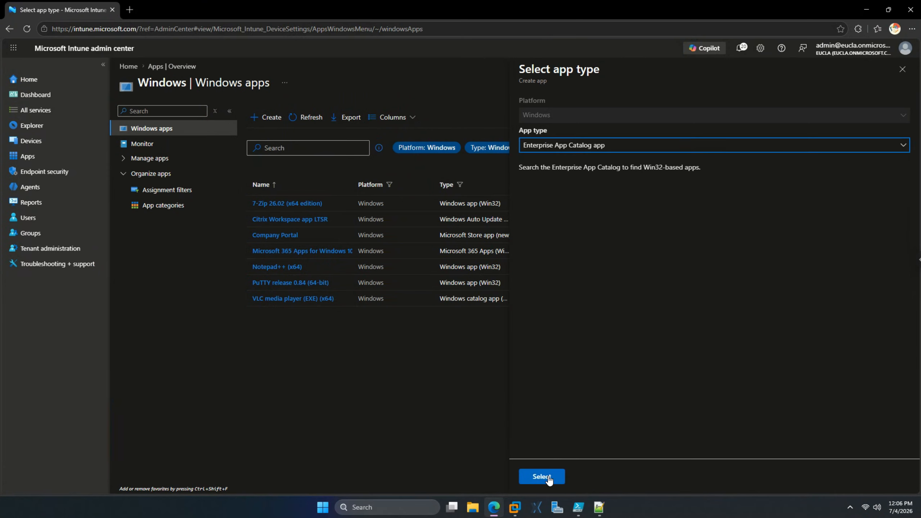
click(903, 68)
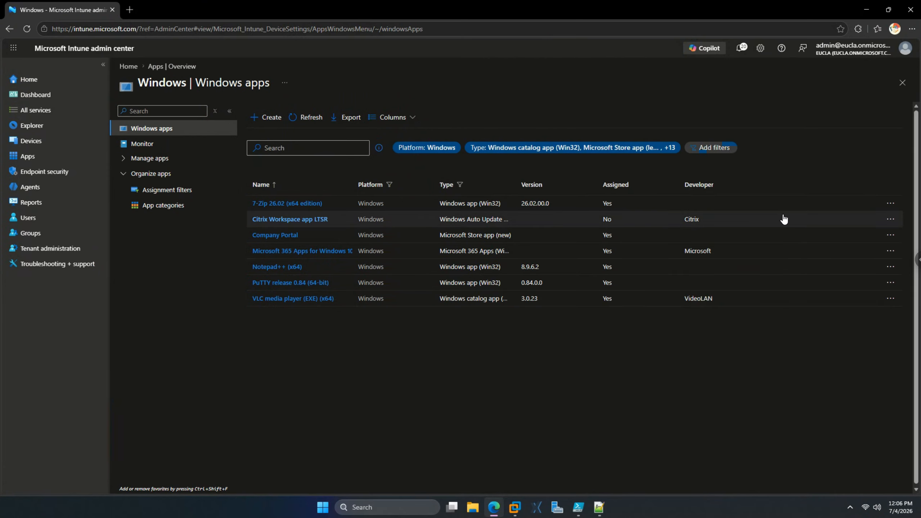
Look at the overview of the existing 7-Zip 26.02 (x64 edition) app and return to the Windows apps list
click(295, 203)
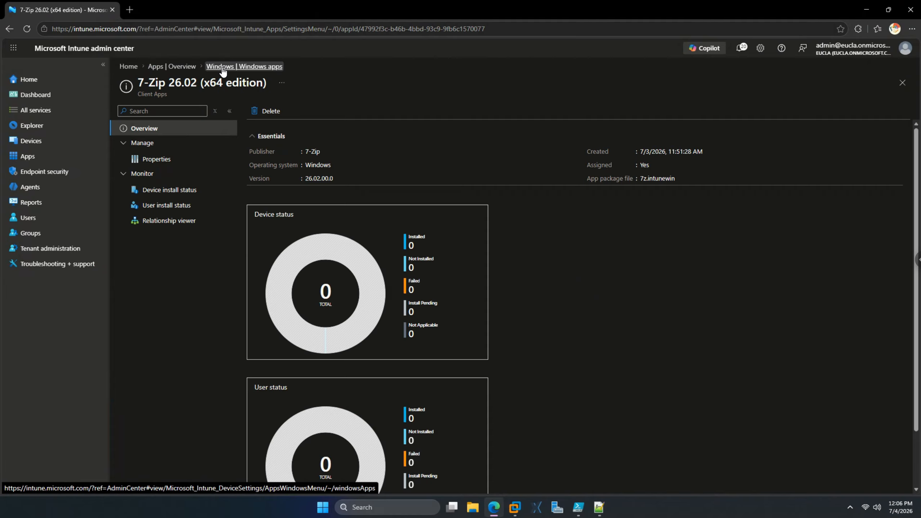
click(187, 74)
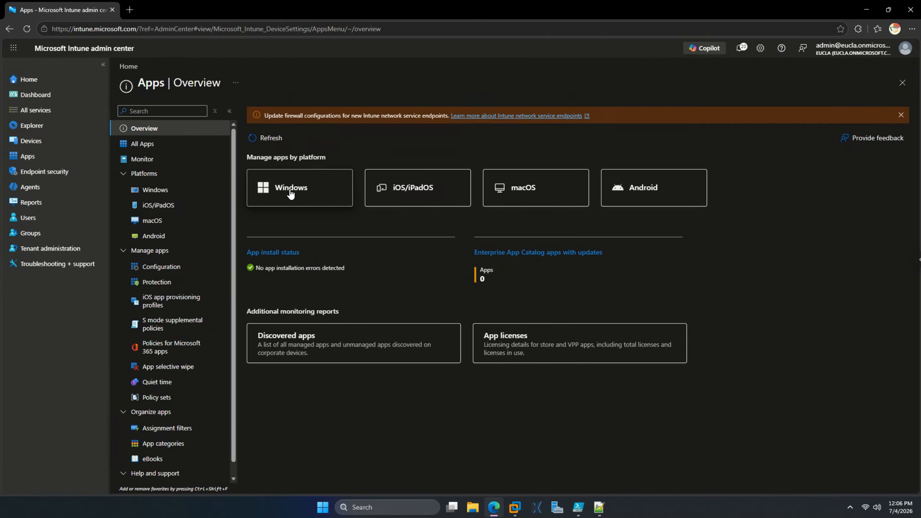
click(309, 190)
Start creating a Windows app with the app type Enterprise App Catalog app
click(270, 122)
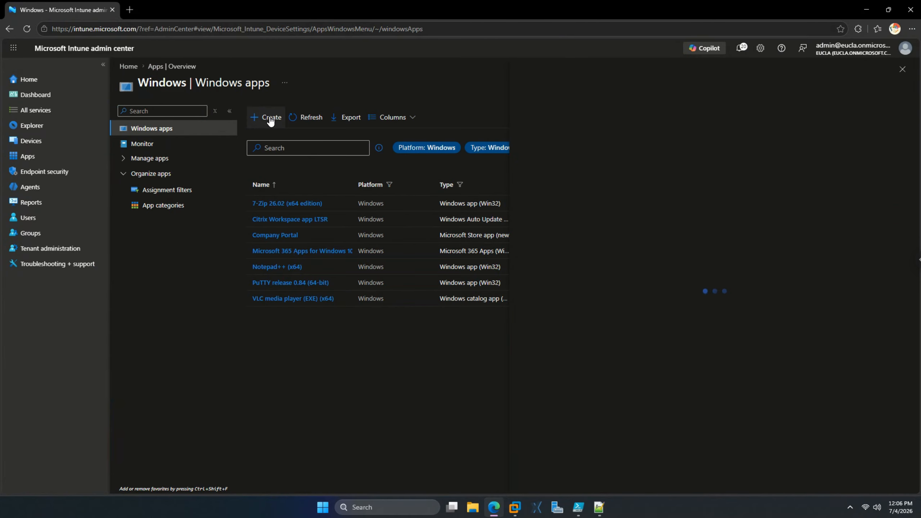
click(544, 145)
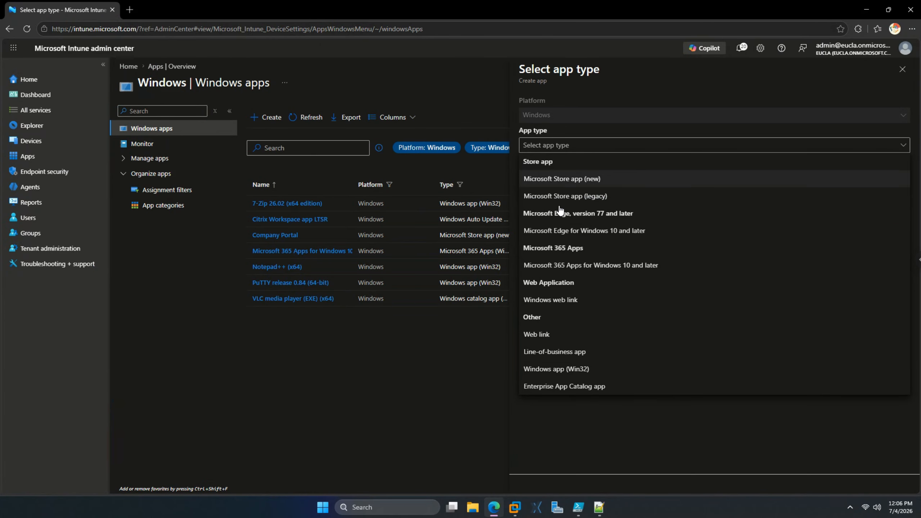
click(569, 385)
click(545, 476)
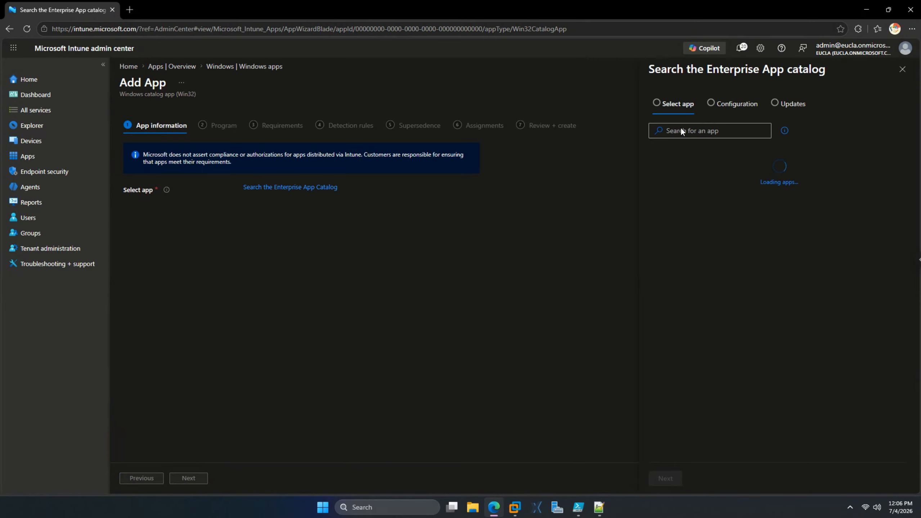
Search the Enterprise App Catalog for 7-Zip and select its 7-Zip (x64) package with the Automatically update method
text(7-z)
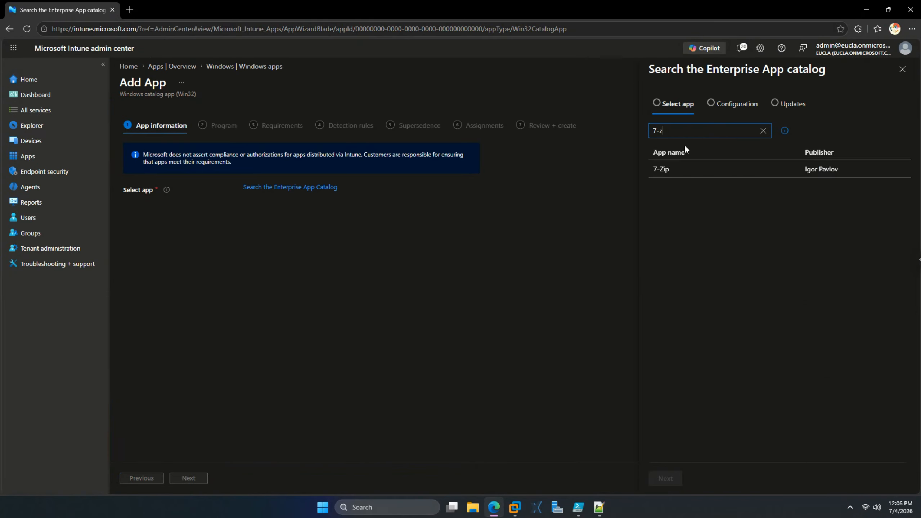
click(679, 174)
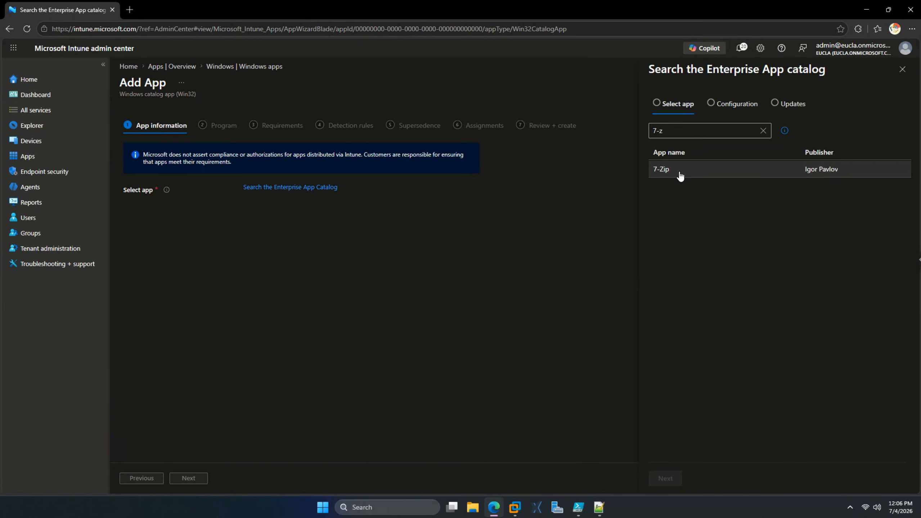
click(666, 481)
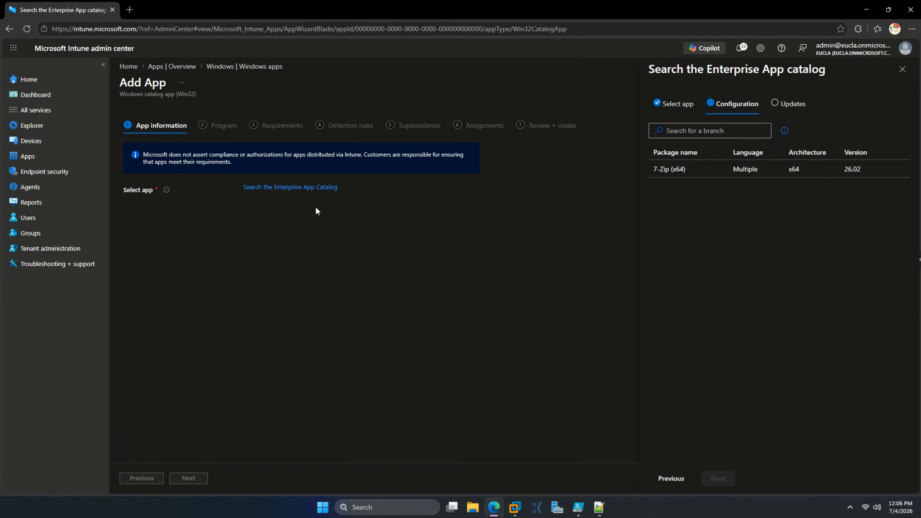
click(692, 173)
click(718, 478)
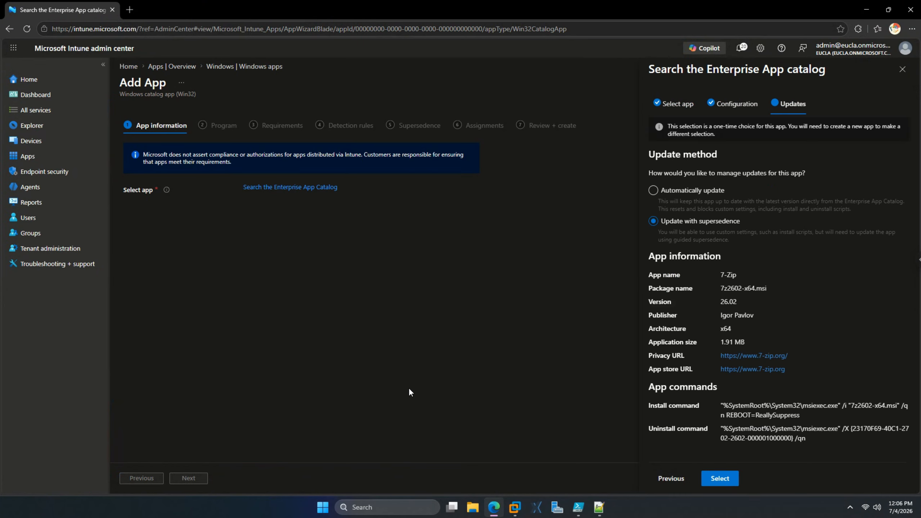
click(691, 191)
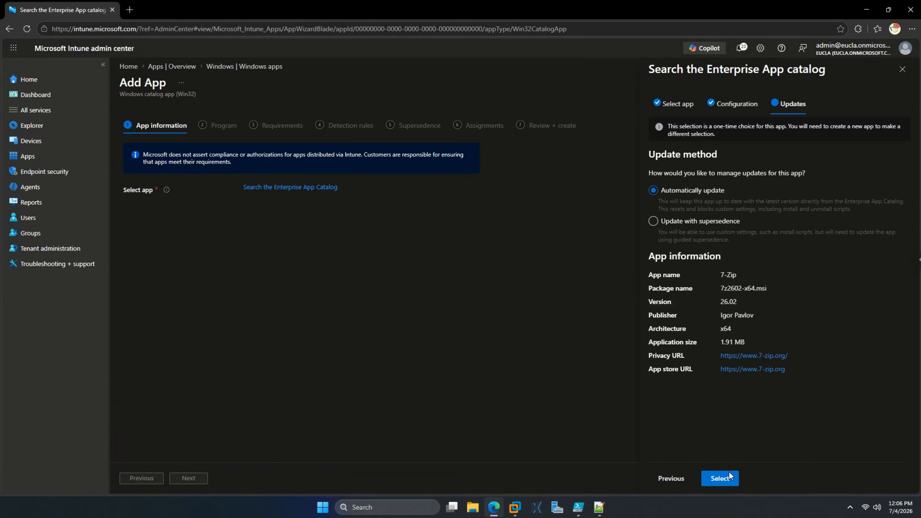
click(720, 478)
Accept the default app information, program and supersedence settings for 7-Zip (x64) and proceed to its assignments
scroll(285, 259, down, 2)
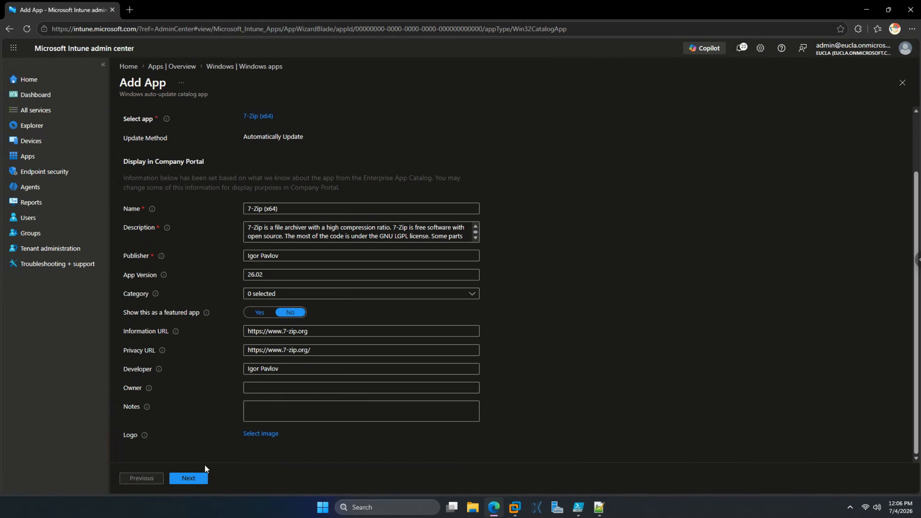
click(204, 478)
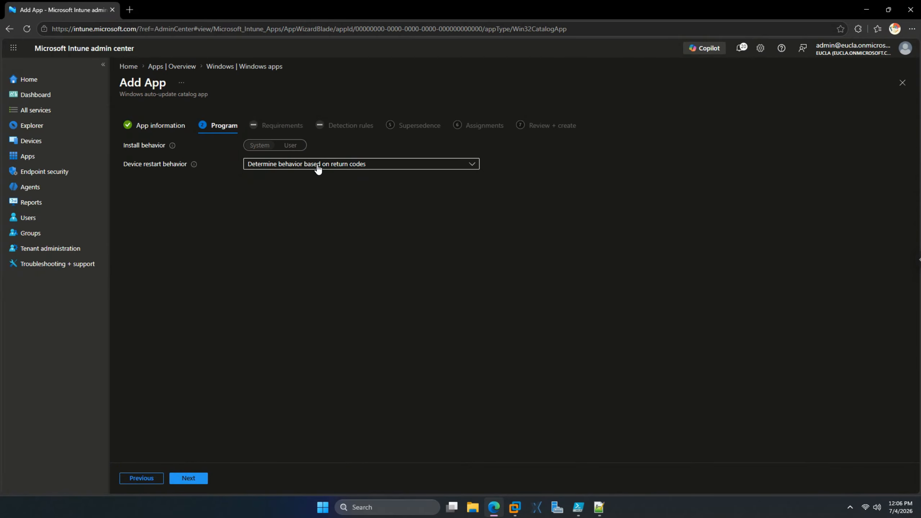
click(188, 478)
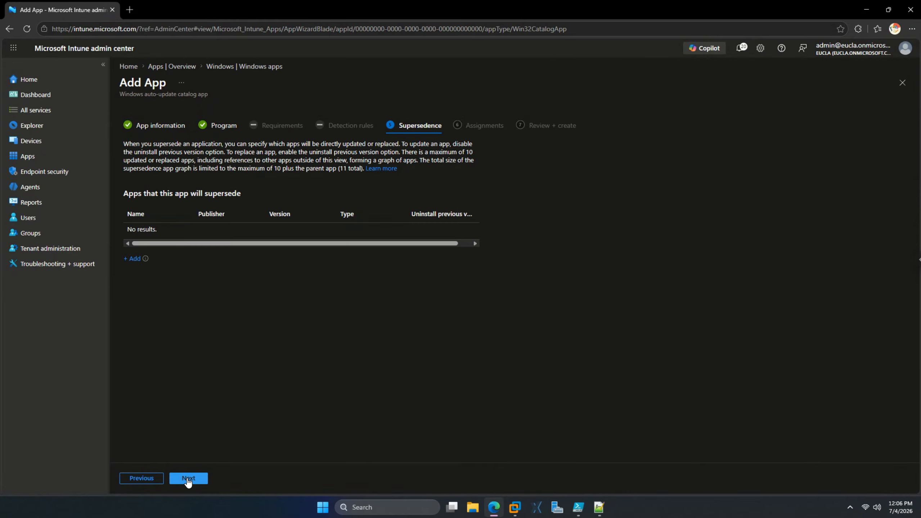
click(189, 479)
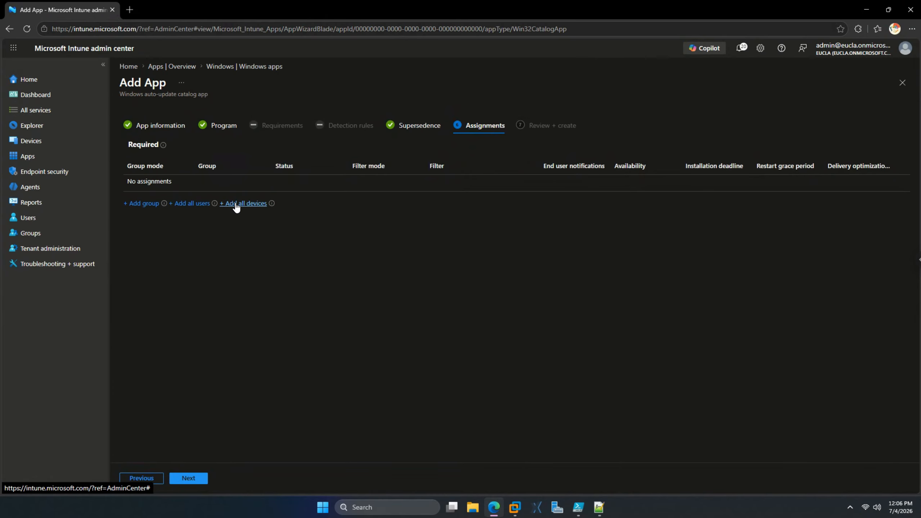
Assign 7-Zip (x64) as required to all users with content download in foreground, and create the app
click(191, 203)
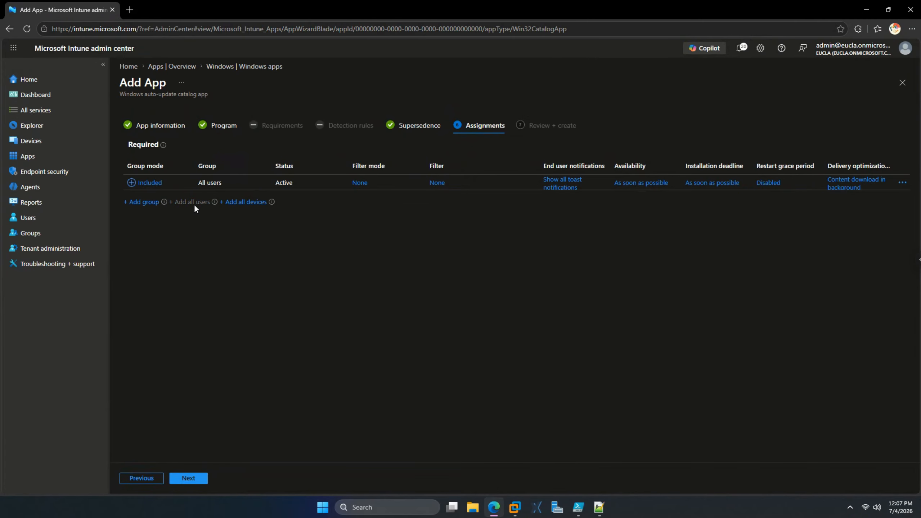
click(838, 182)
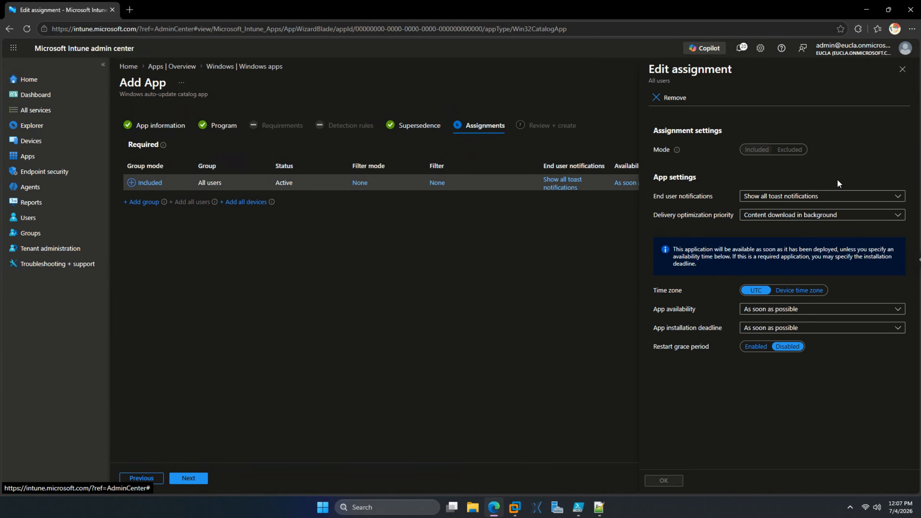
click(780, 215)
click(781, 226)
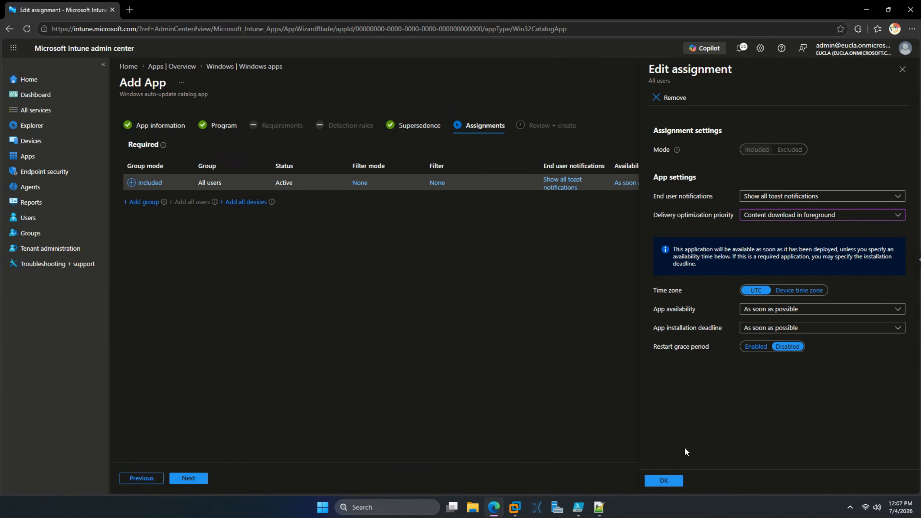
click(665, 480)
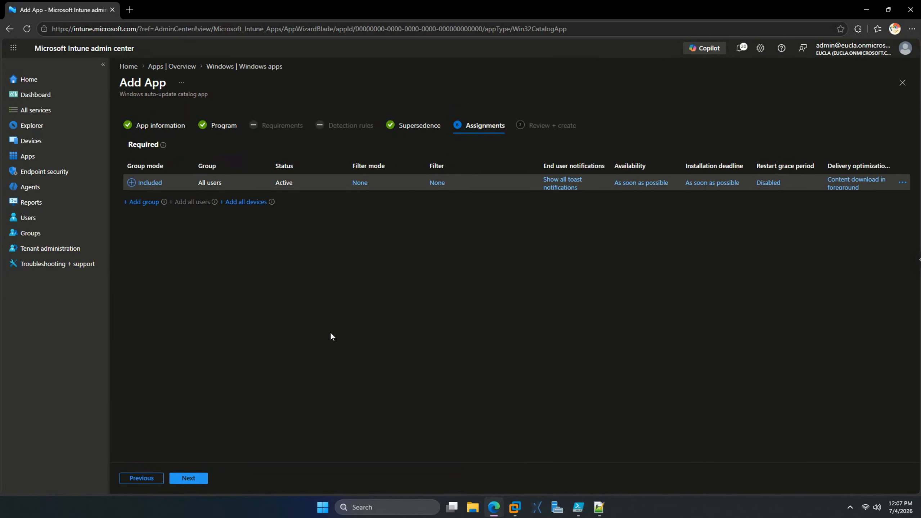
click(194, 479)
click(194, 478)
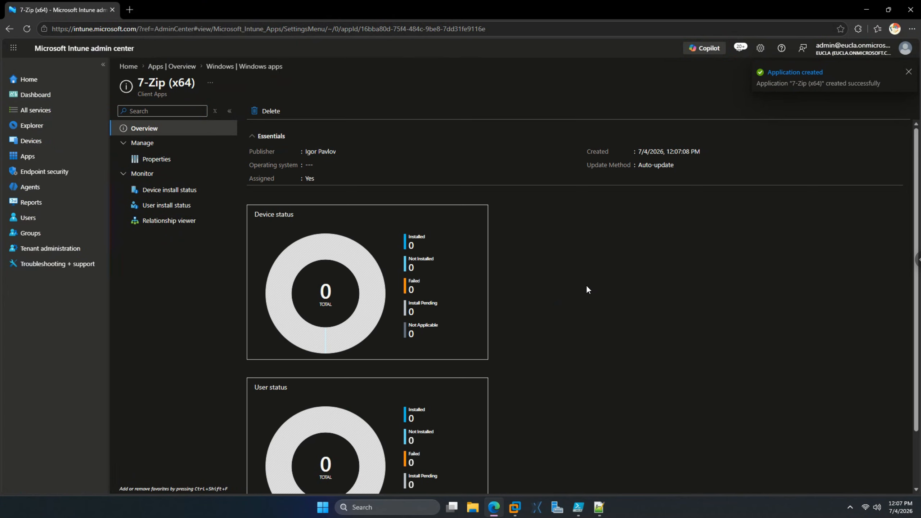
Return to the Windows apps list and refresh it
click(255, 70)
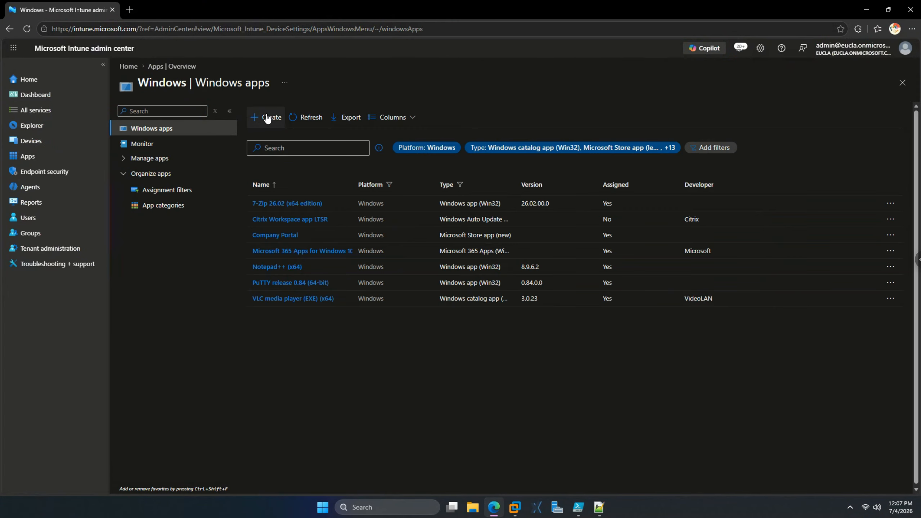
click(305, 118)
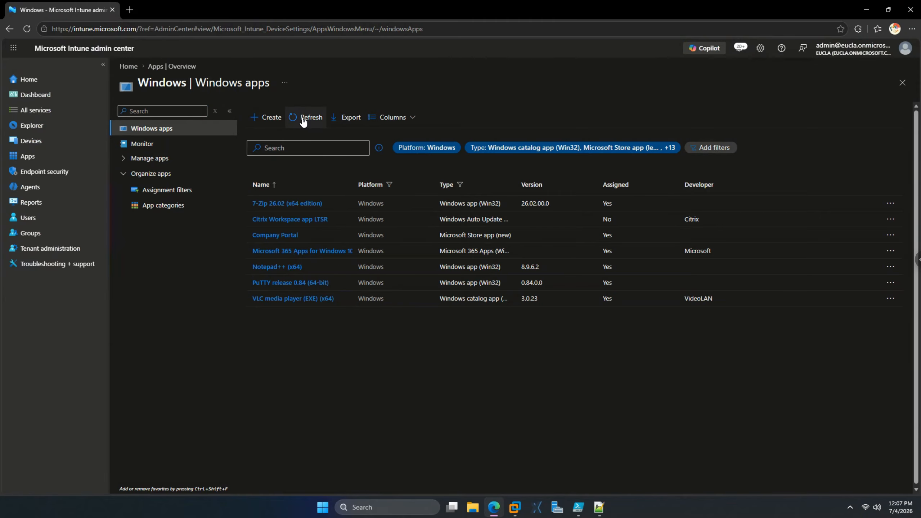
Widen the Type and Name columns of the Windows apps list and refresh the list to bring in the new app
drag(517, 190, 582, 192)
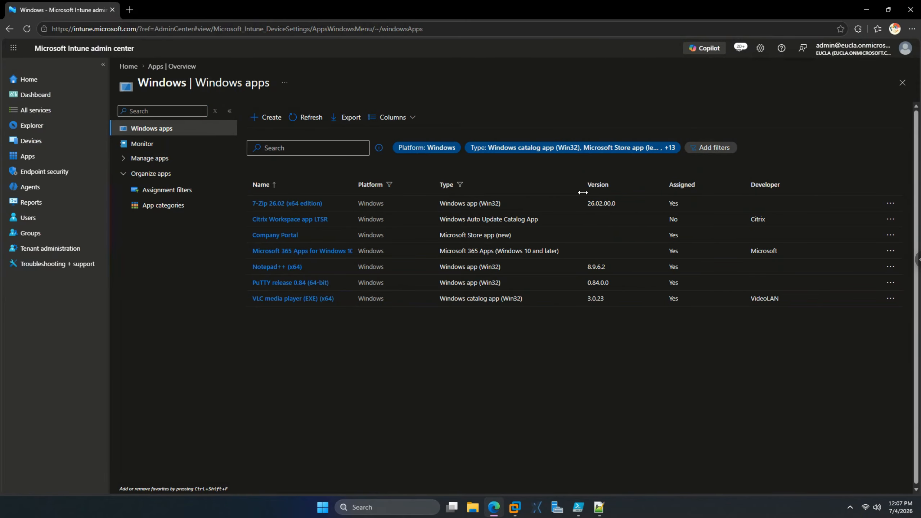
click(311, 117)
click(316, 119)
click(316, 120)
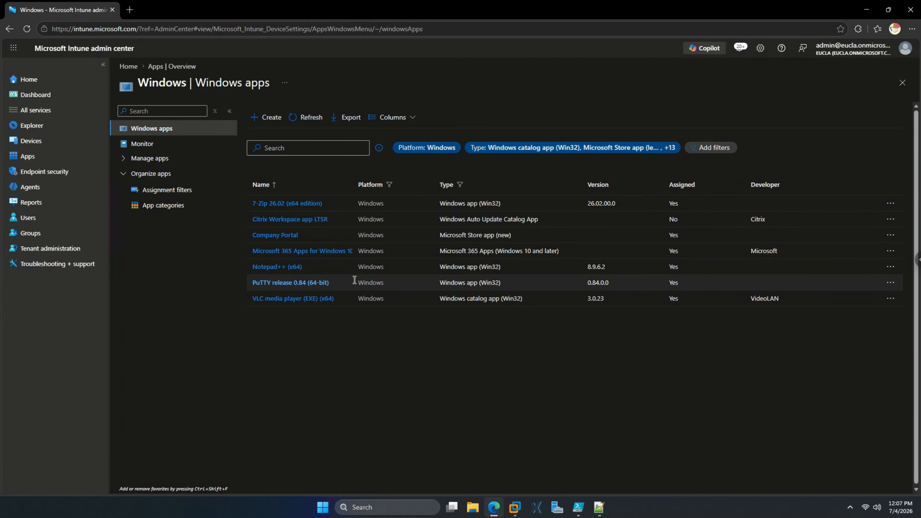
drag(355, 186, 389, 187)
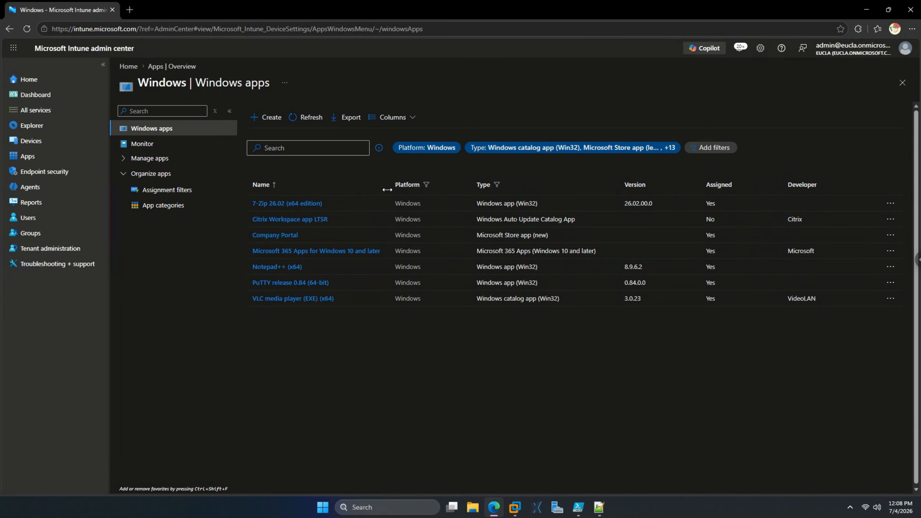
click(310, 122)
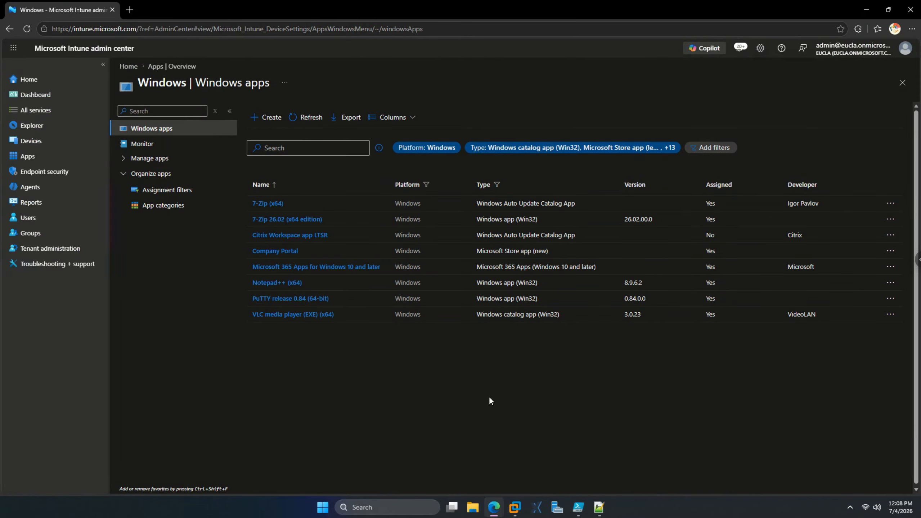
Switch to VMware Workstation and start a Company Portal sync on both the INT-EP1 and INT-EP2 virtual machines
click(515, 507)
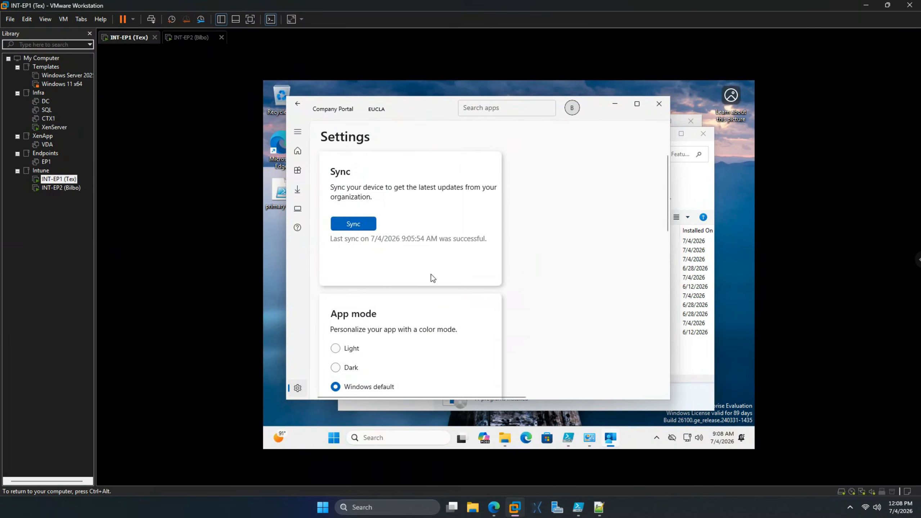
click(361, 223)
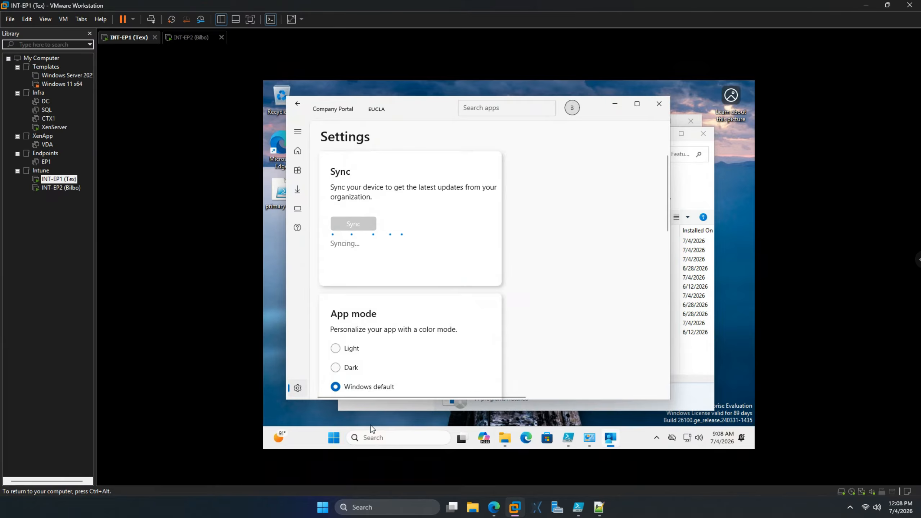
click(334, 438)
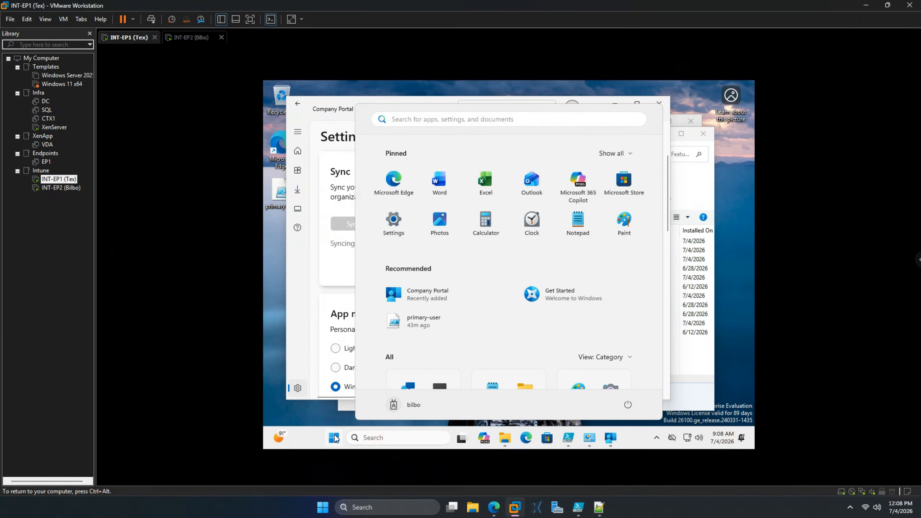
click(334, 438)
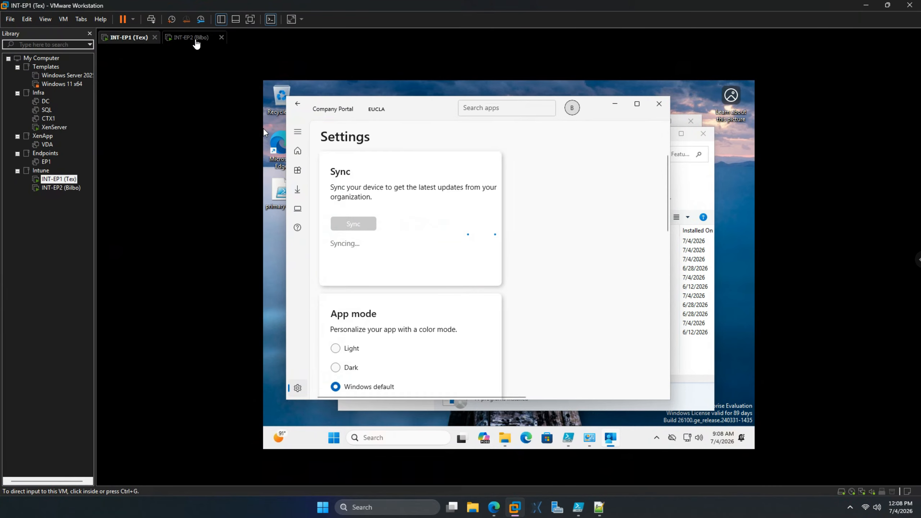
click(200, 40)
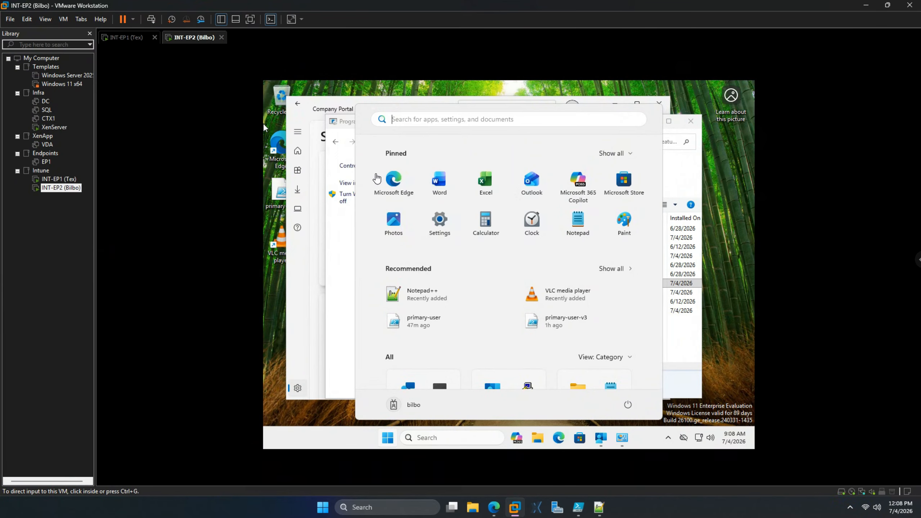
click(302, 280)
click(362, 223)
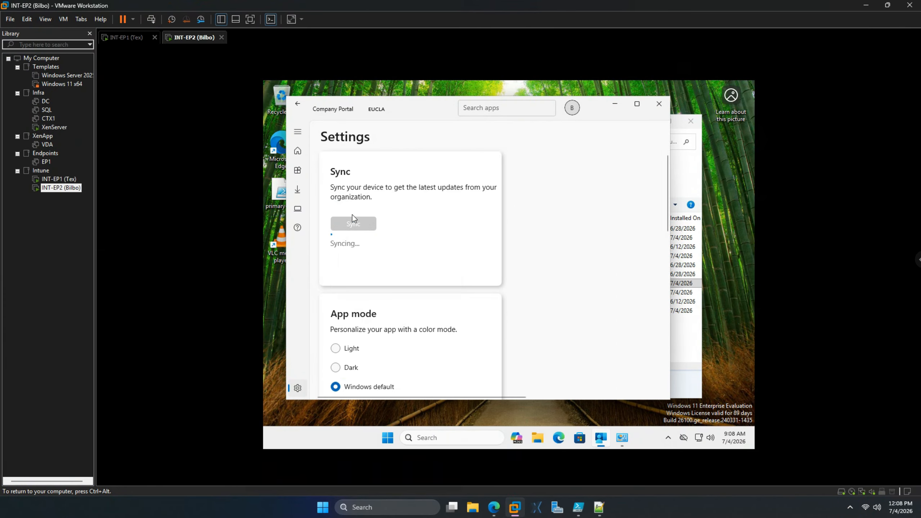
Check the sync progress on both virtual machines and sync INT-EP1 again from Company Portal
click(132, 38)
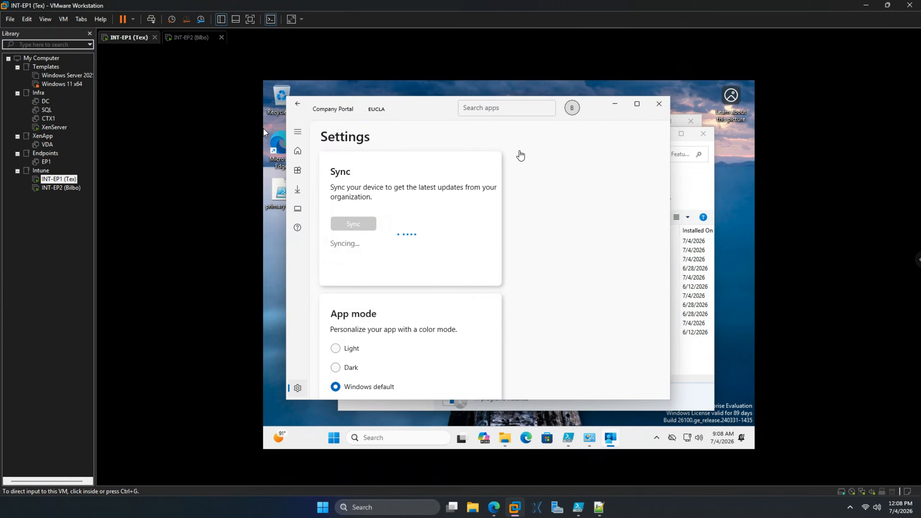
click(189, 40)
click(122, 40)
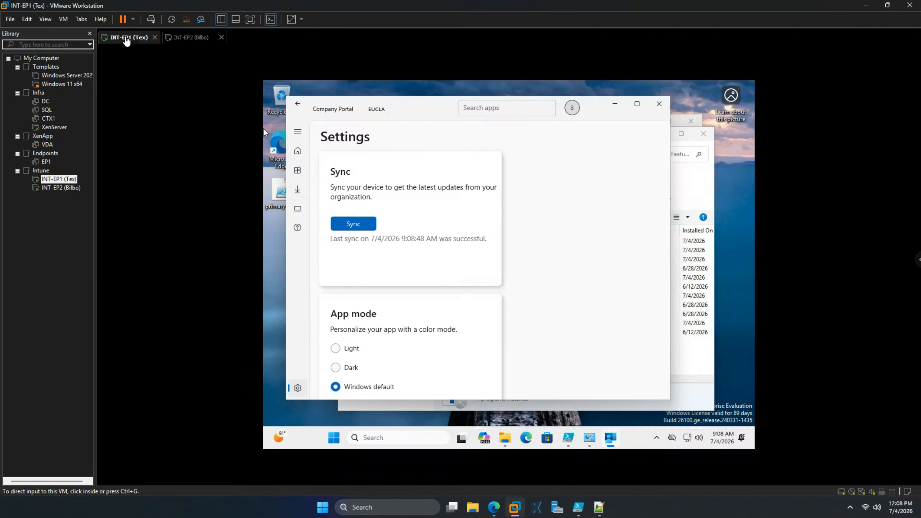
click(353, 223)
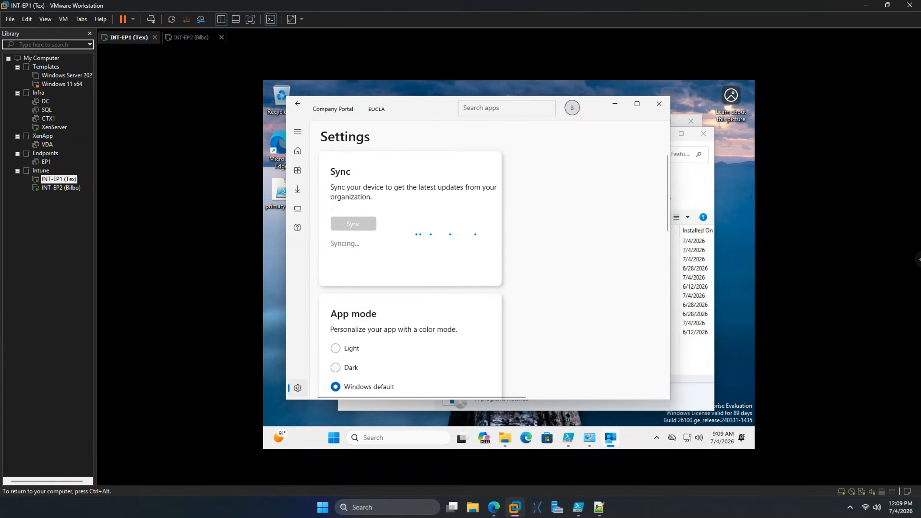
Check the installed programs on INT-EP2 in Programs and Features and sync that device again from Company Portal
click(192, 37)
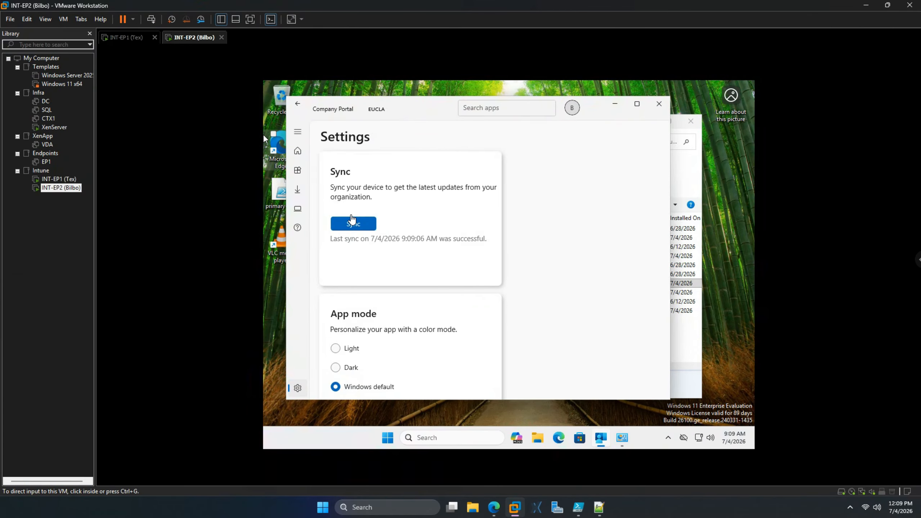
click(682, 174)
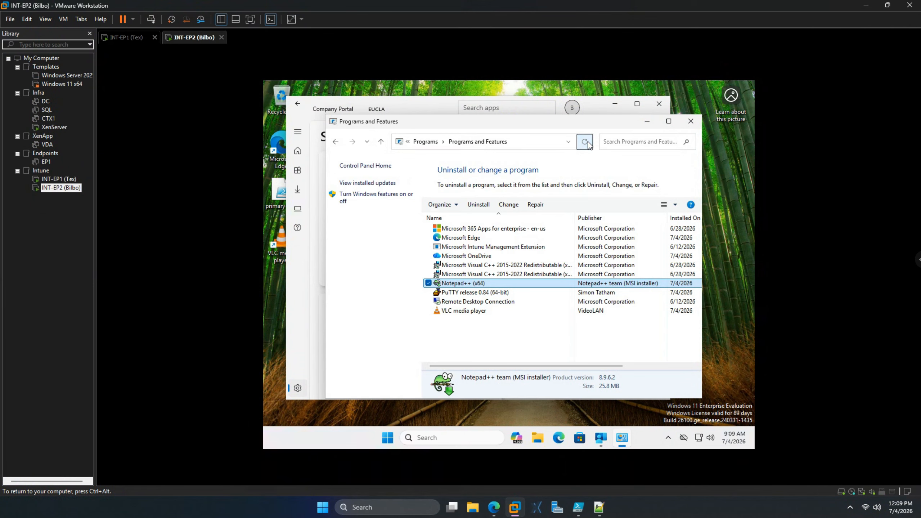
click(432, 106)
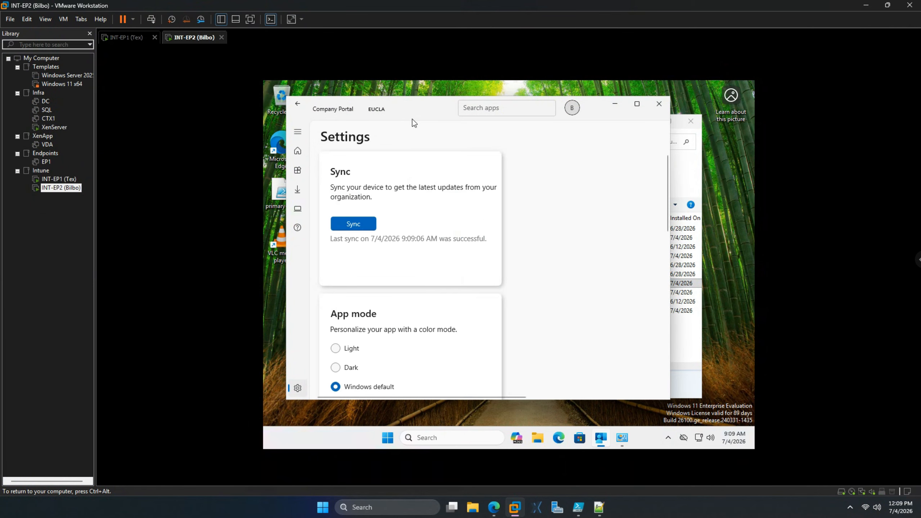
click(367, 224)
Compare both virtual machines for 7-Zip install activity and run another Company Portal sync on INT-EP1
click(131, 38)
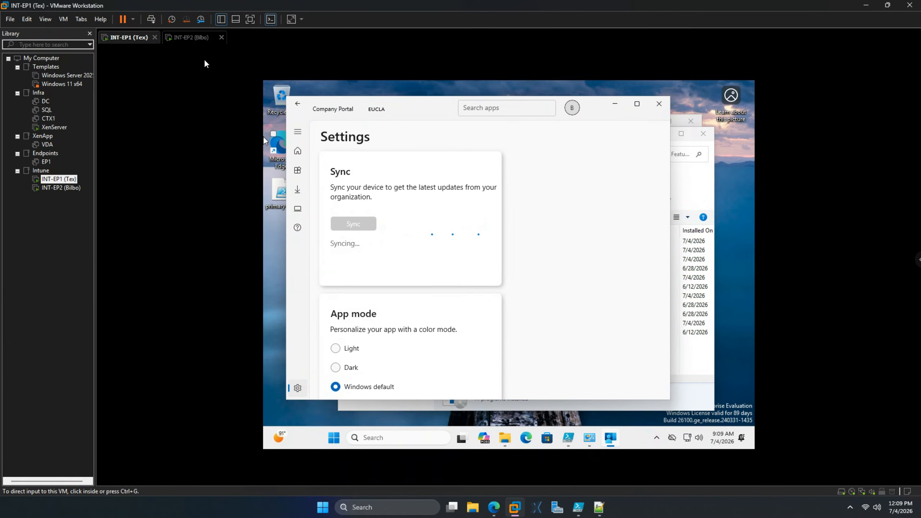
click(190, 39)
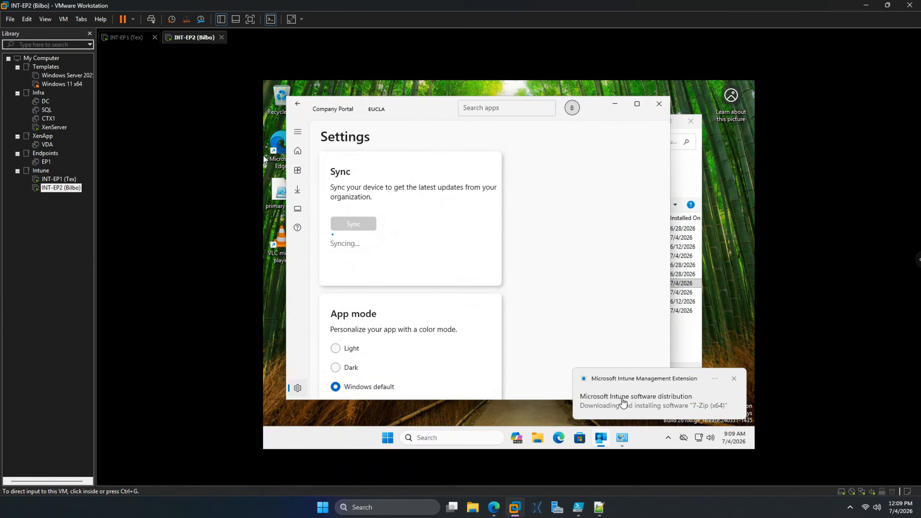
click(127, 39)
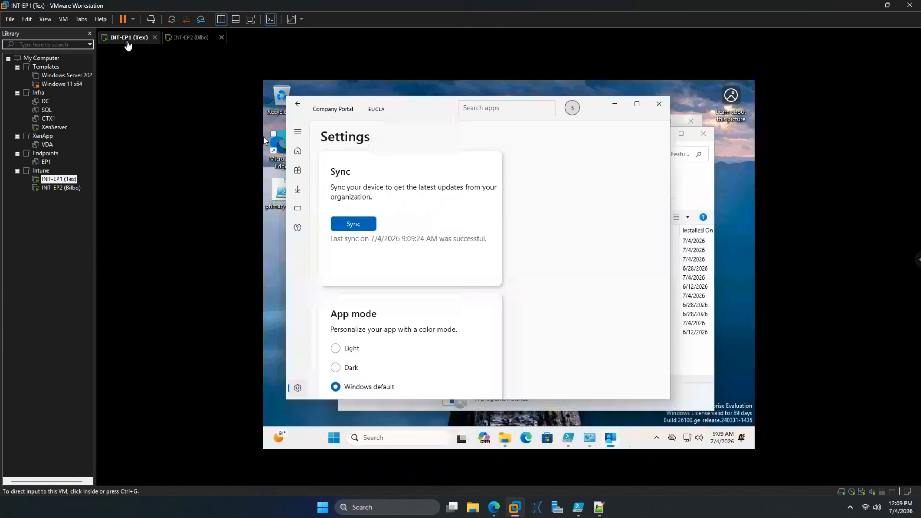
click(362, 221)
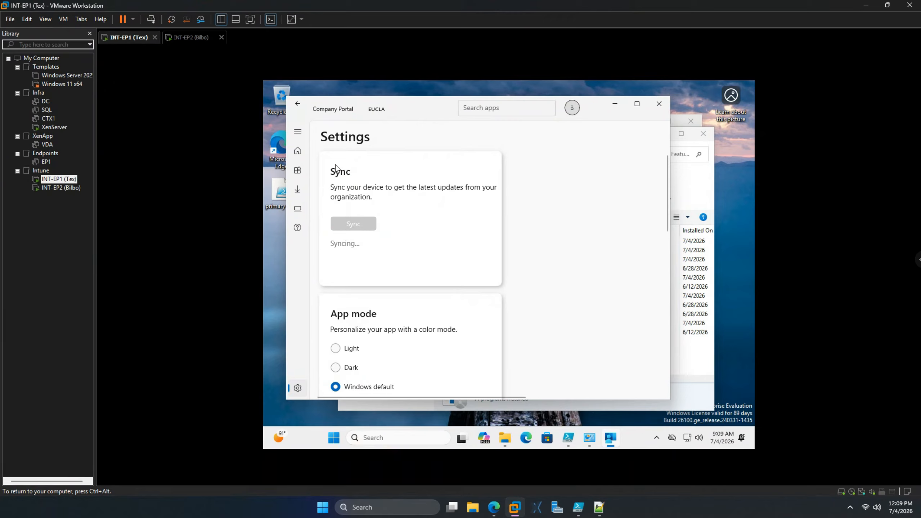
Switch to the Intune admin center and open the EUCLA-15 device from the Windows devices list
mouse_move(499, 504)
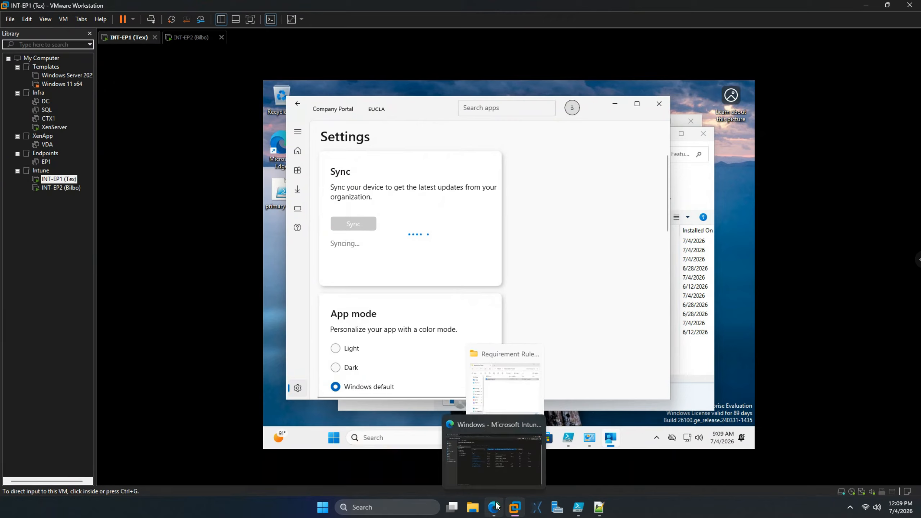
click(501, 462)
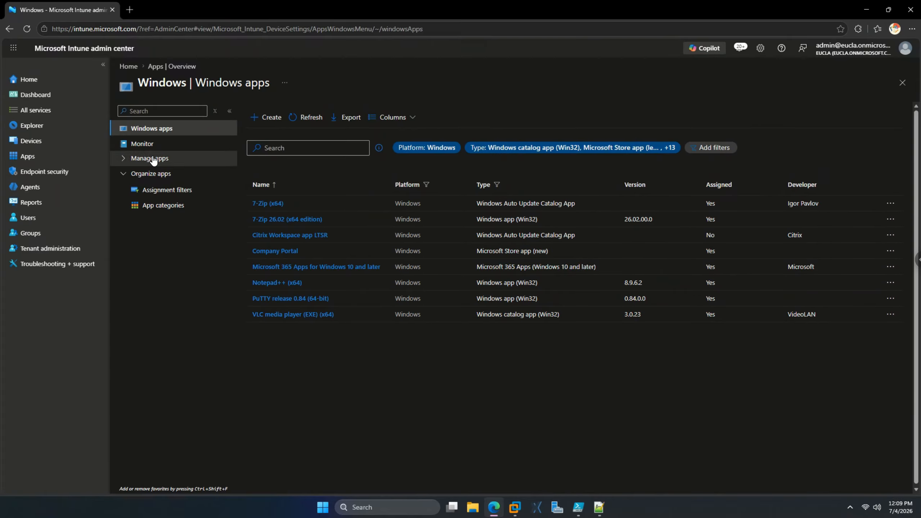
click(78, 143)
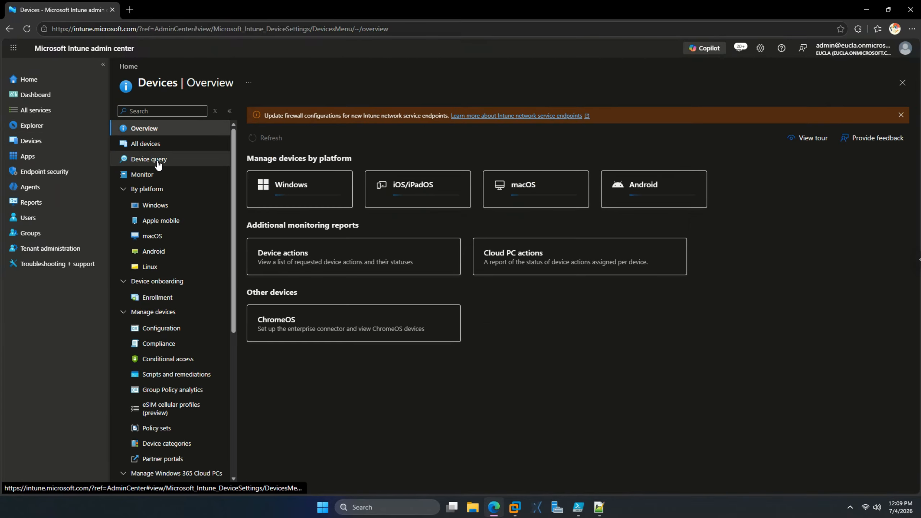
click(294, 190)
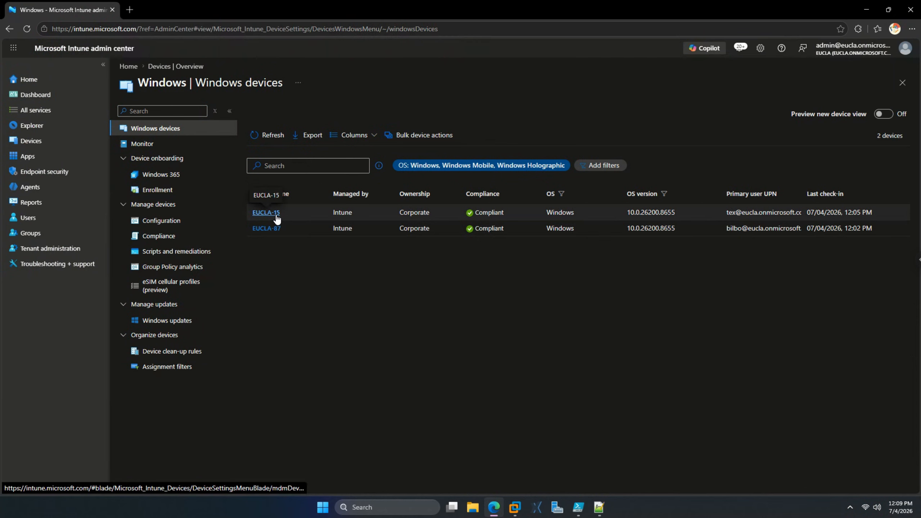
click(277, 216)
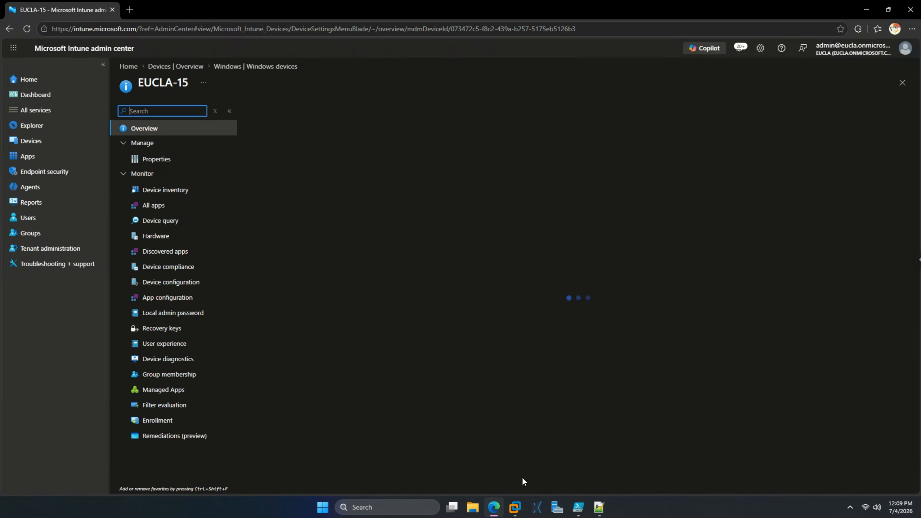
Switch to VMware Workstation and check INT-EP1 and INT-EP2 for sync progress and 7-Zip installation notifications
click(515, 506)
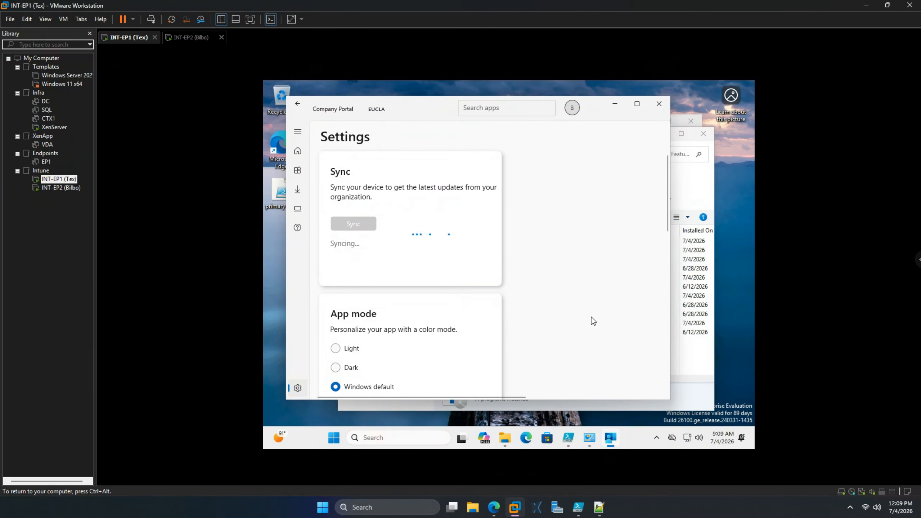
click(197, 37)
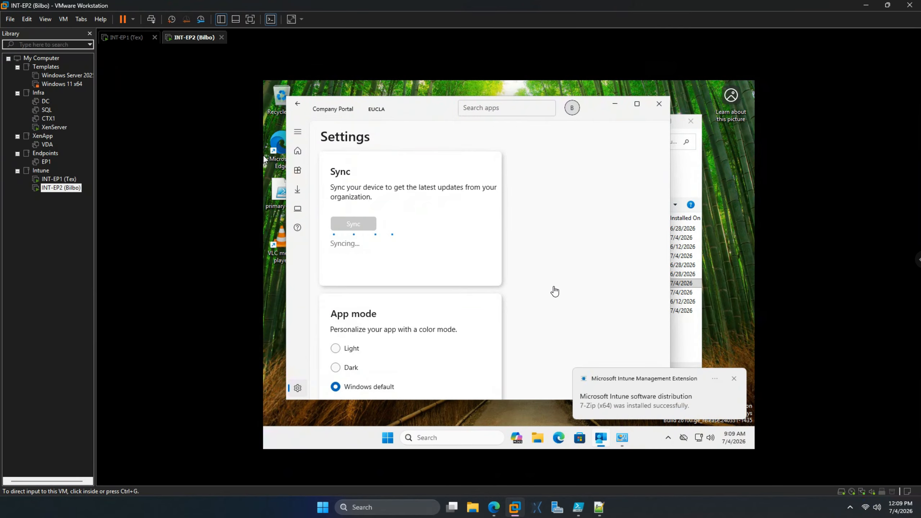
click(127, 37)
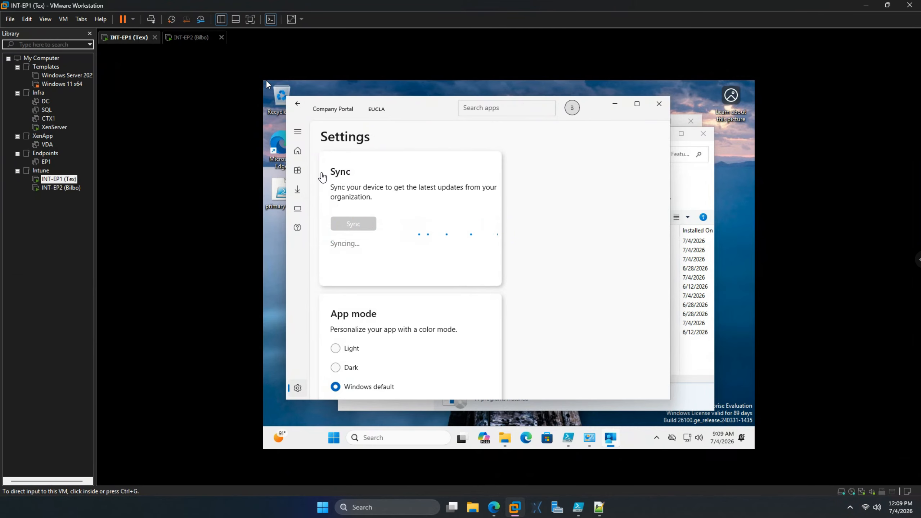
In the Intune admin center, refresh EUCLA-15's managed apps report, view it for the non-primary user, and check INT-EP1's sync status in VMware Workstation
click(495, 507)
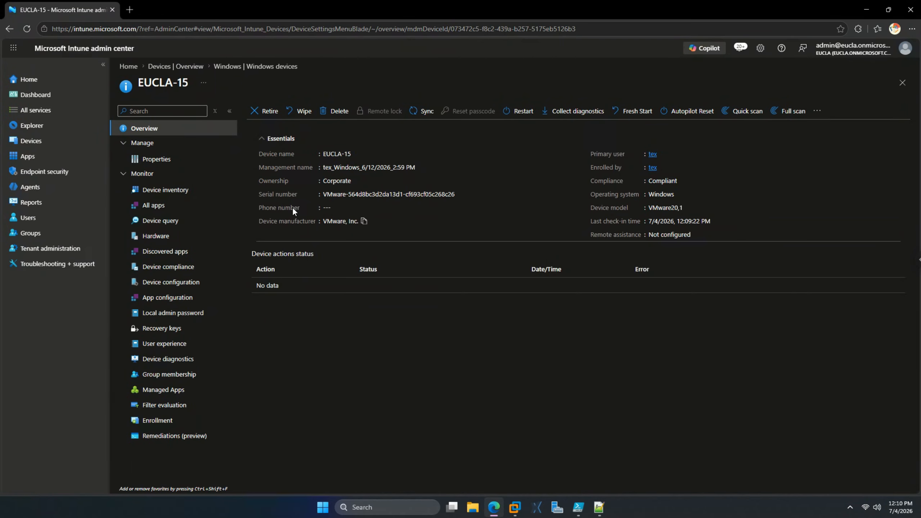
click(164, 389)
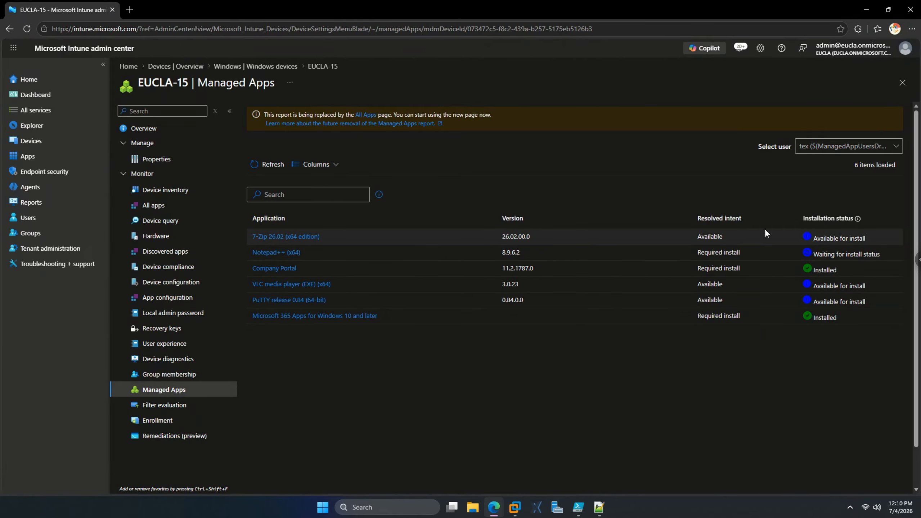
click(270, 164)
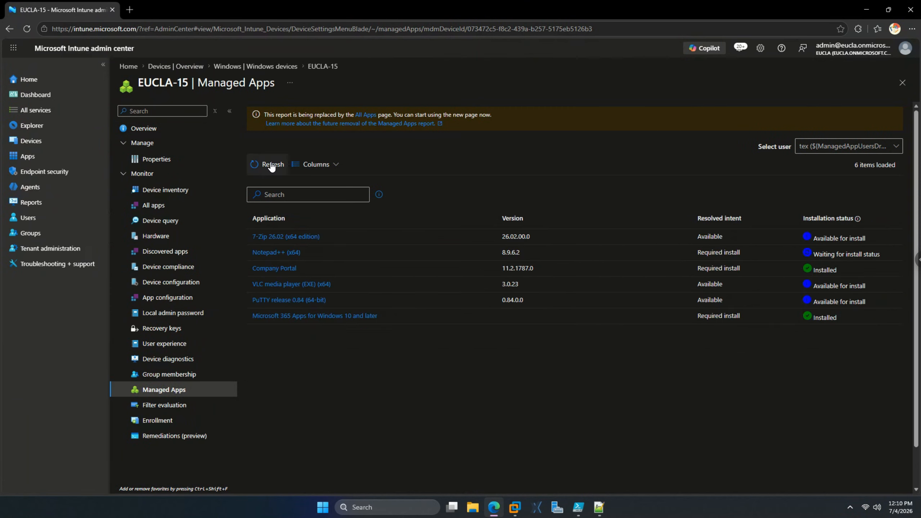
click(272, 163)
click(819, 157)
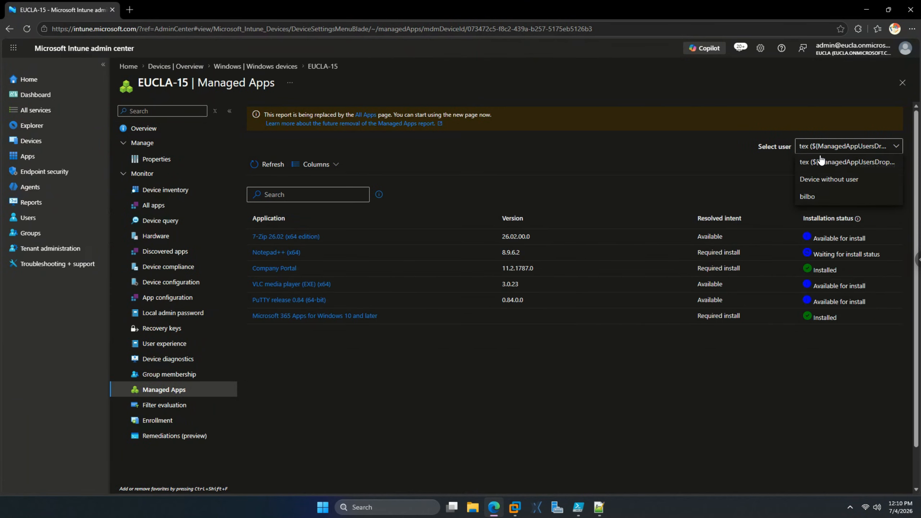
click(823, 194)
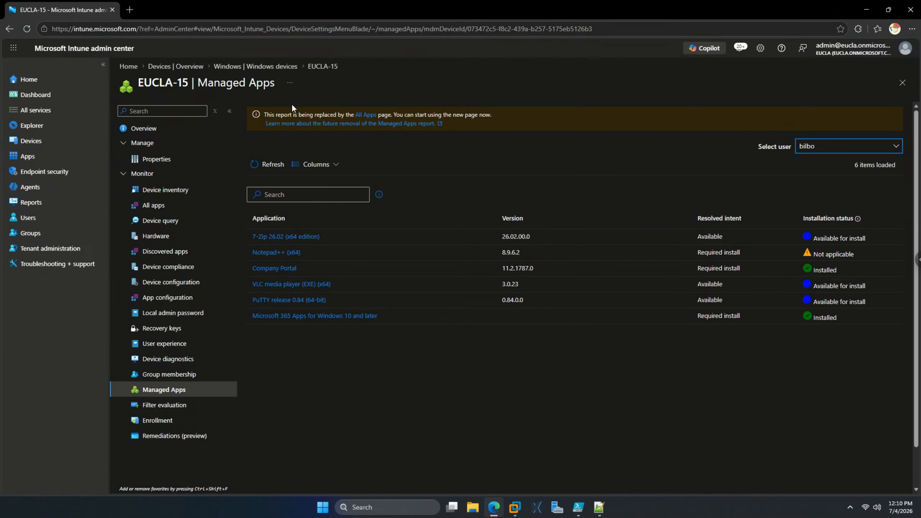
click(515, 507)
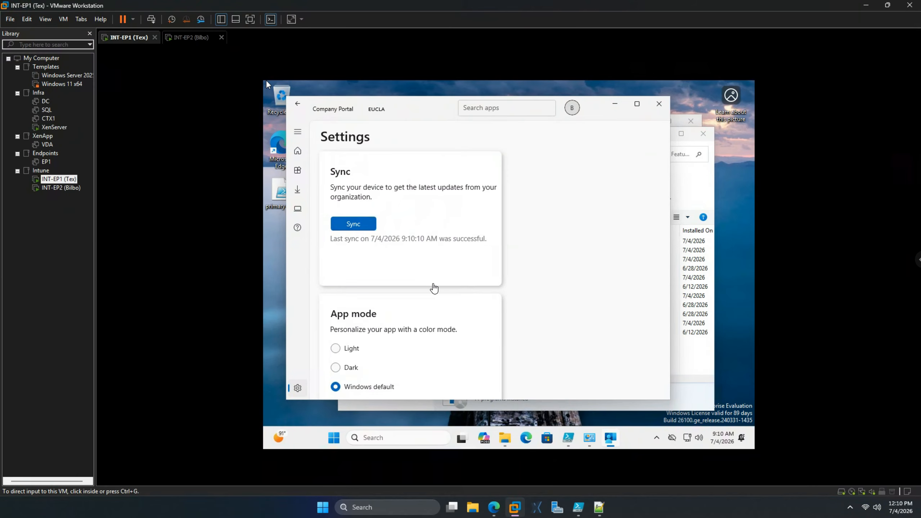
click(494, 506)
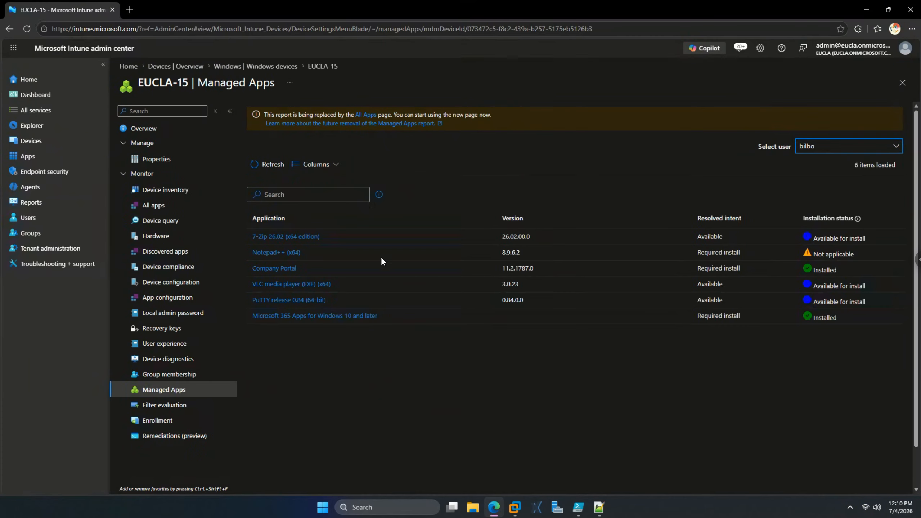
Request a remote sync for EUCLA-15, then switch to VMware Workstation and run a Company Portal sync on INT-EP1
click(152, 129)
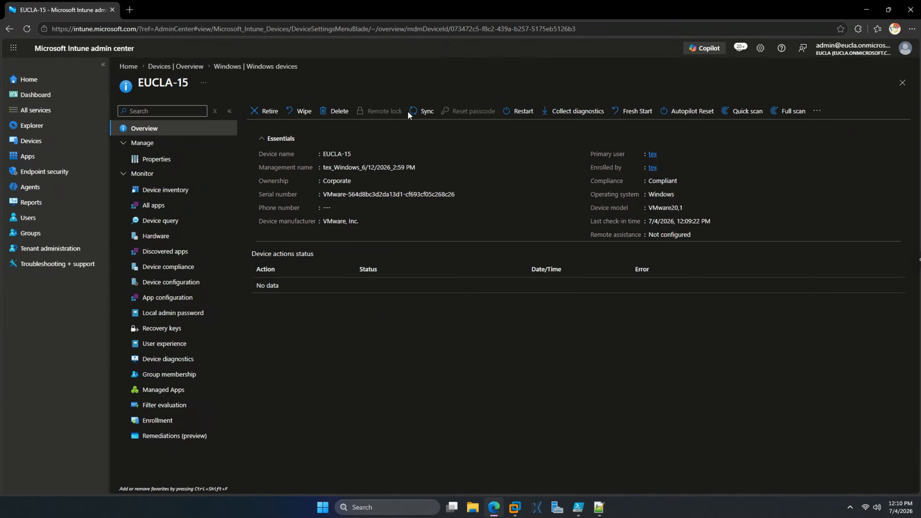
click(420, 111)
click(267, 175)
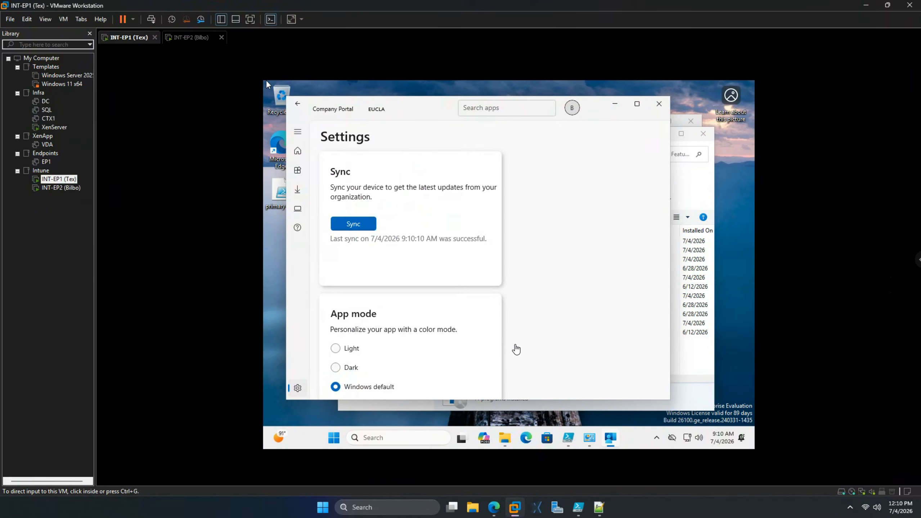
click(515, 507)
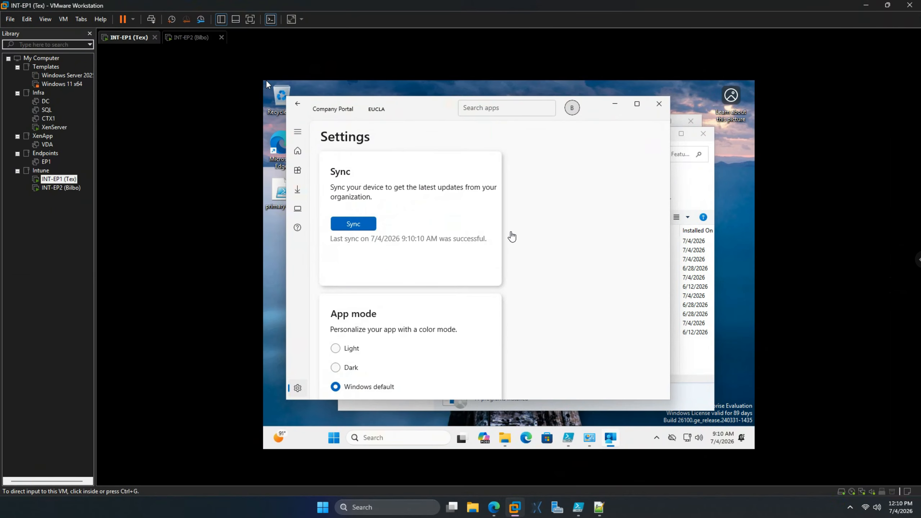
click(349, 227)
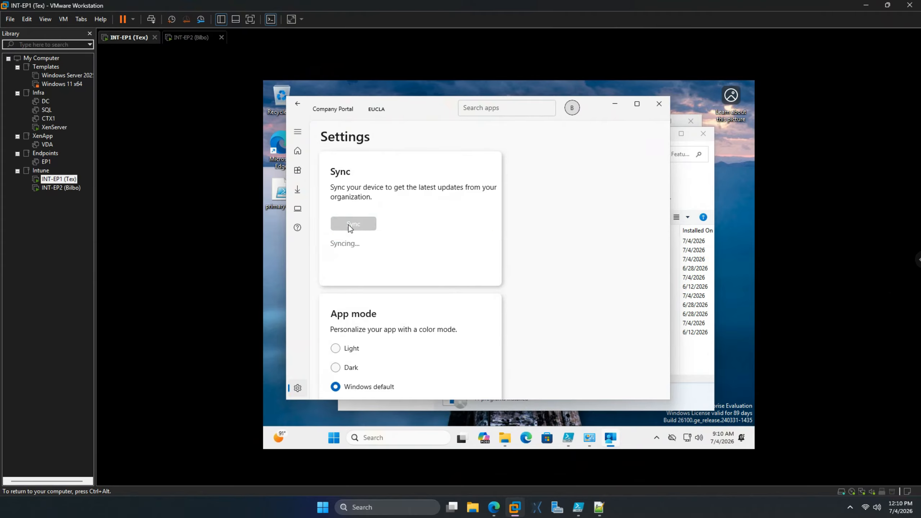
Refresh the installed programs list on INT-EP2 and inspect the 7-Zip entry's details
click(195, 39)
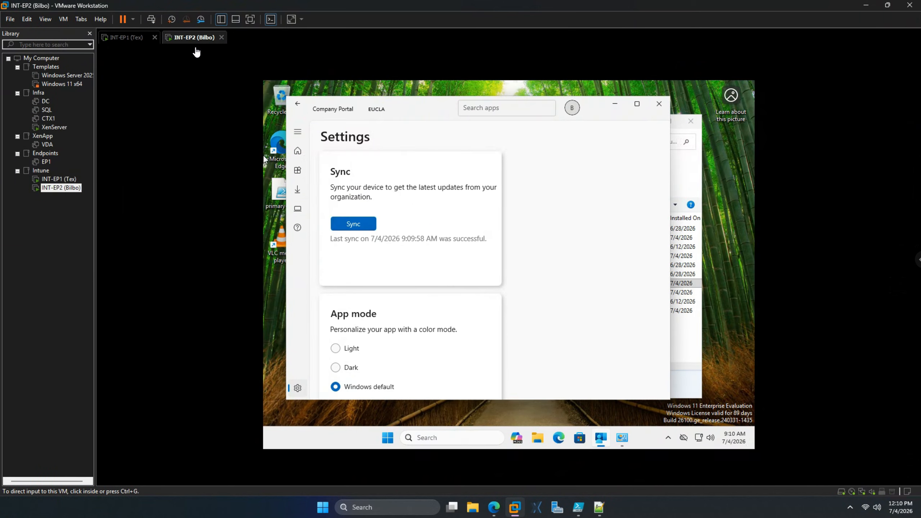
click(686, 162)
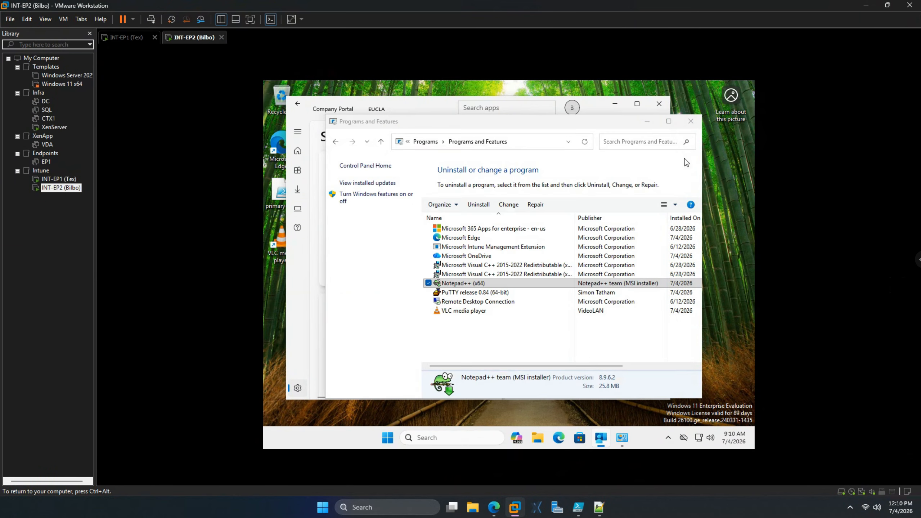
click(584, 142)
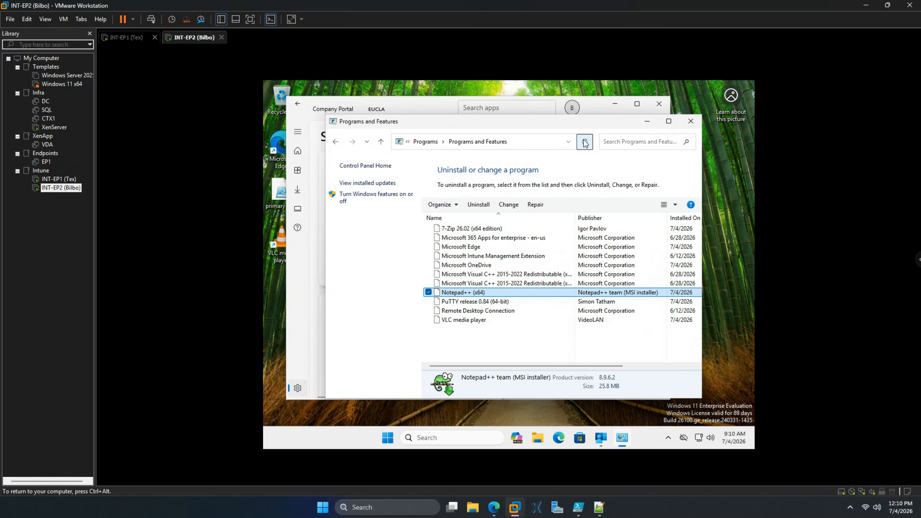
click(485, 230)
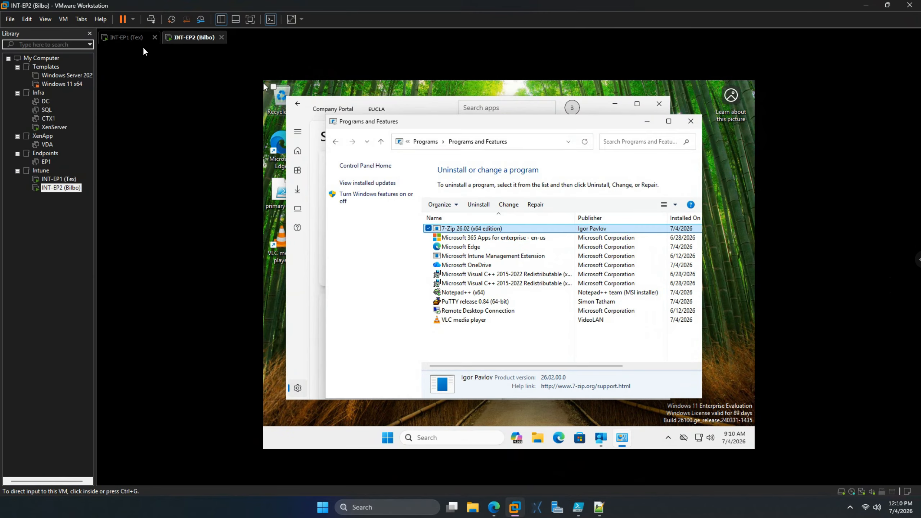
Refresh INT-EP1's installed programs list to look for 7-Zip and check the Company Portal sync status
click(131, 40)
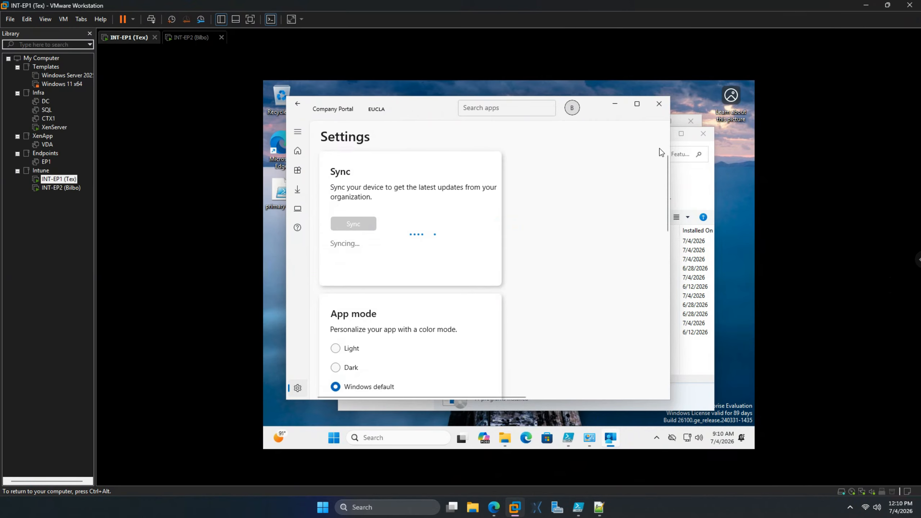
click(694, 180)
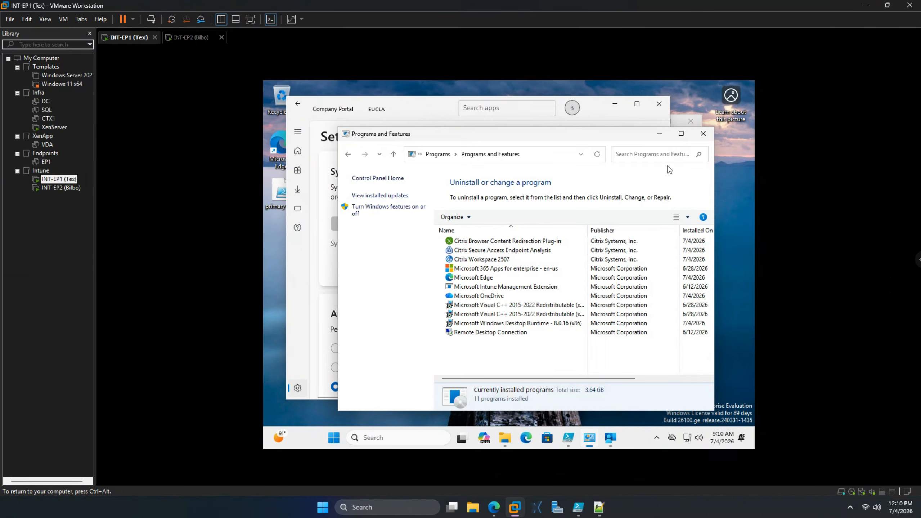
click(598, 155)
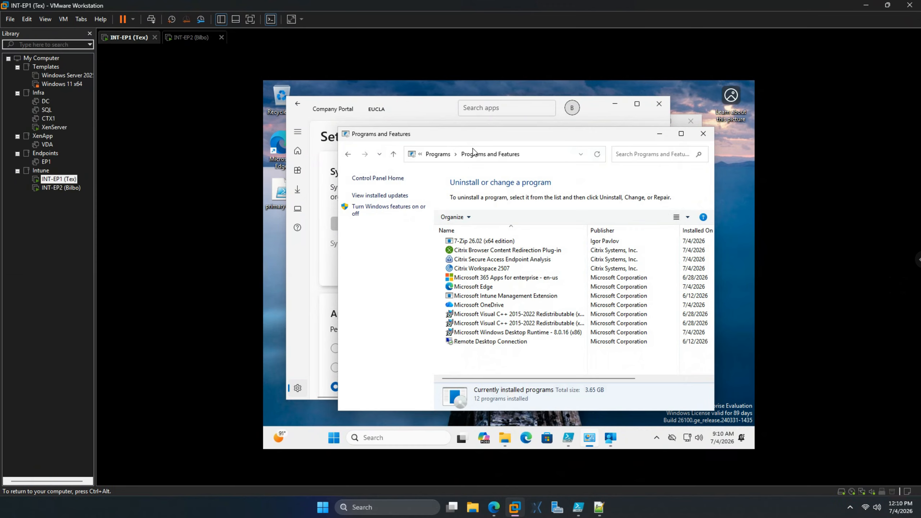
click(429, 110)
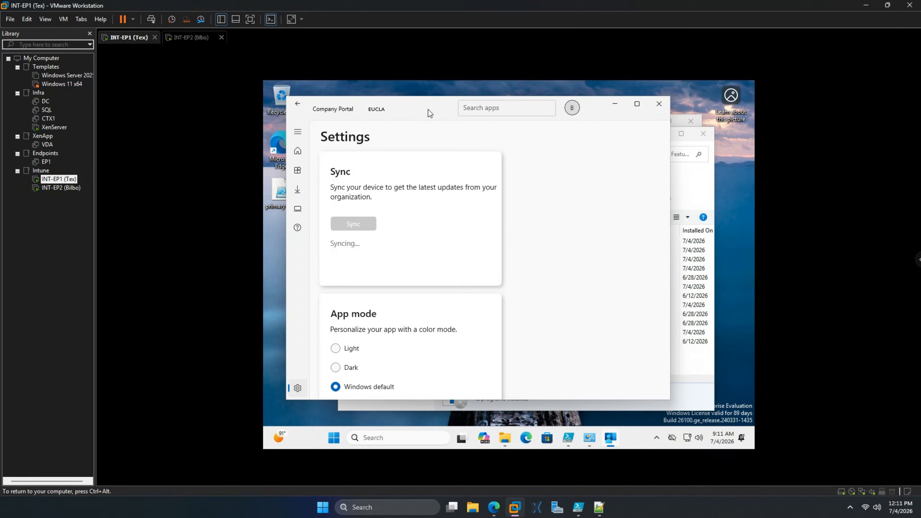
click(689, 186)
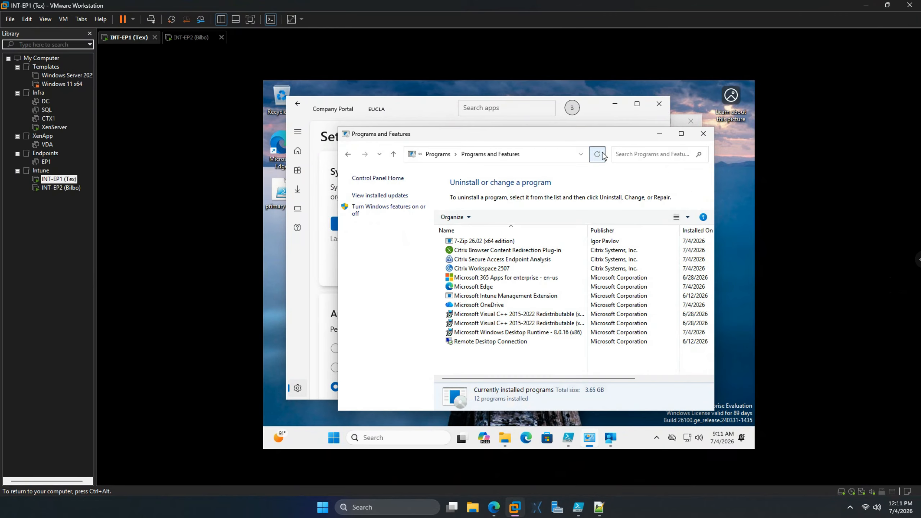
click(400, 109)
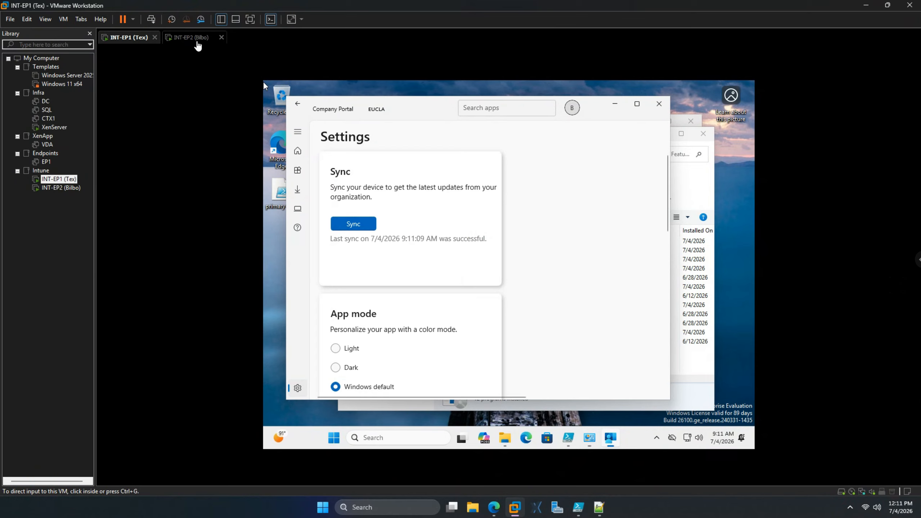
Inspect INT-EP1's hidden system tray icons and recheck its installed programs for 7-Zip
click(197, 41)
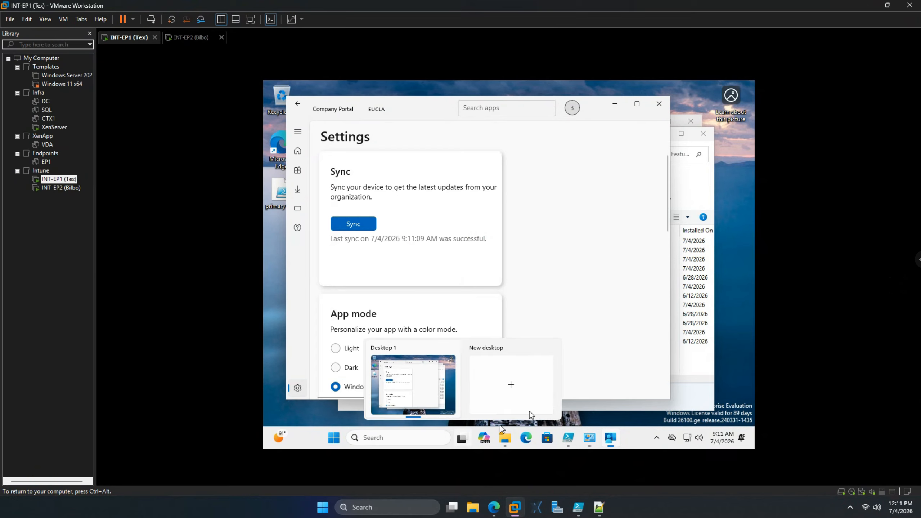
click(657, 438)
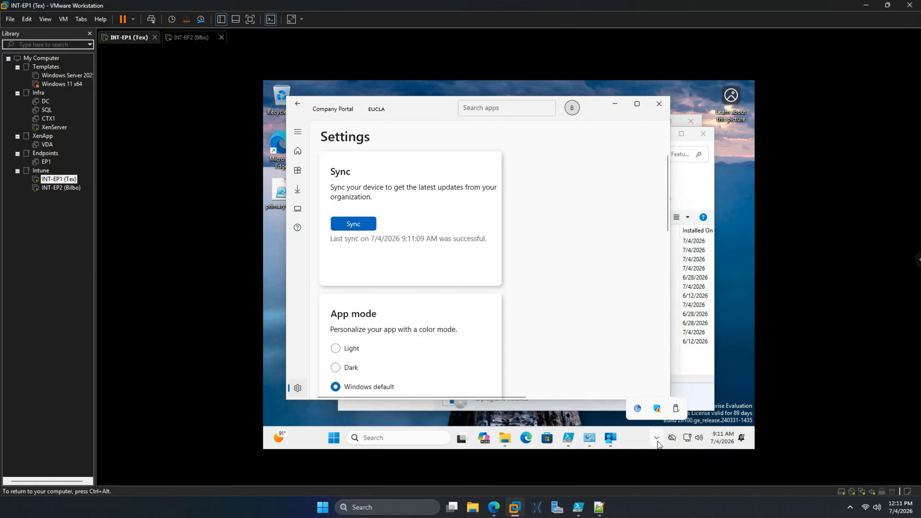
click(657, 439)
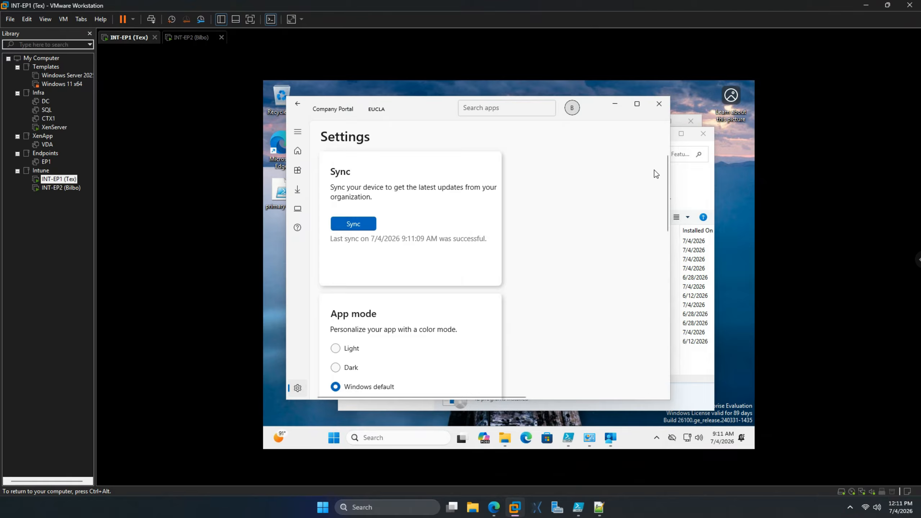
click(684, 188)
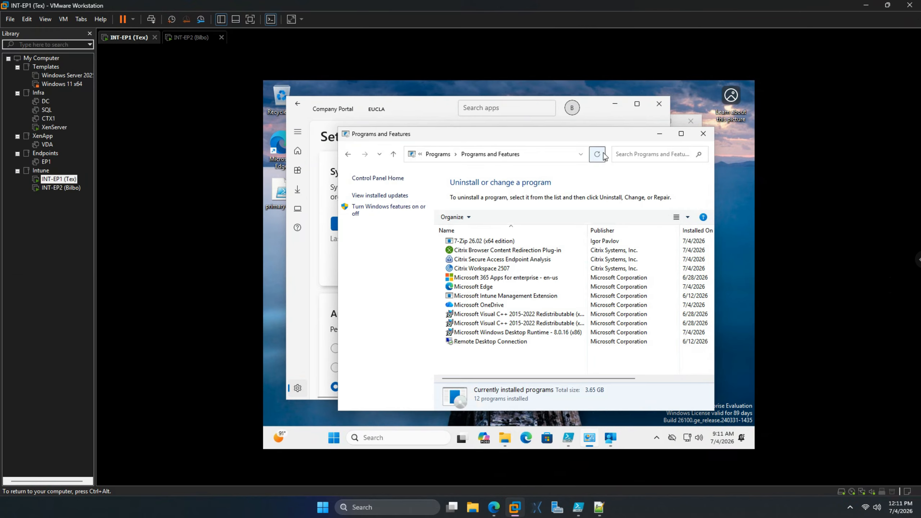
Review Company Portal's Apps, Downloads & updates and Home pages on INT-EP1, then refresh the installed programs list
click(297, 248)
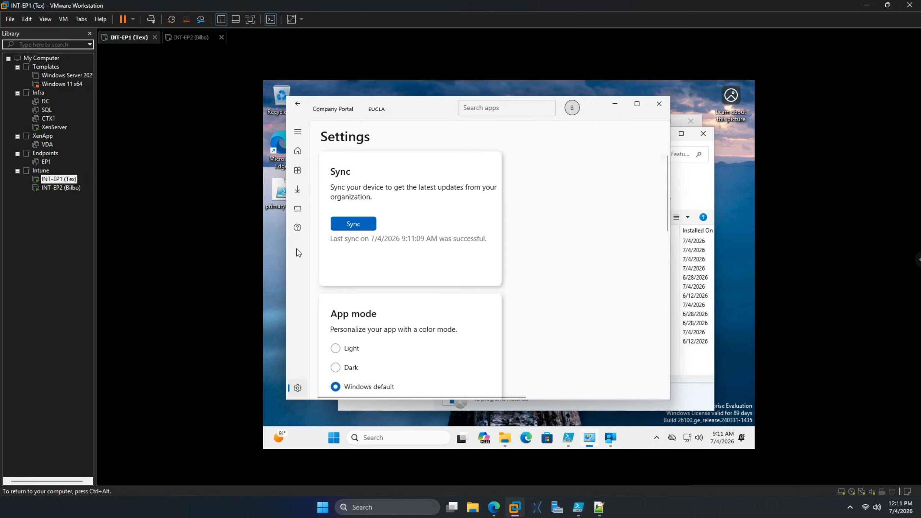
click(299, 173)
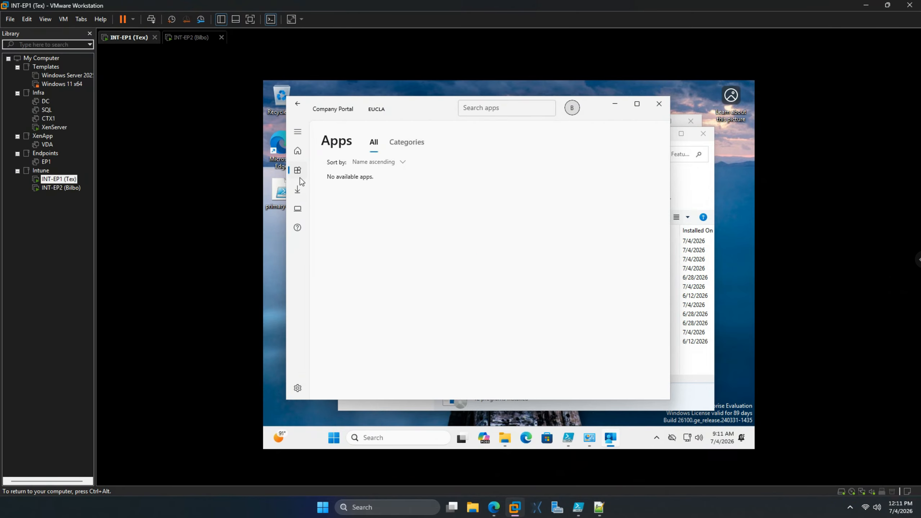
click(299, 192)
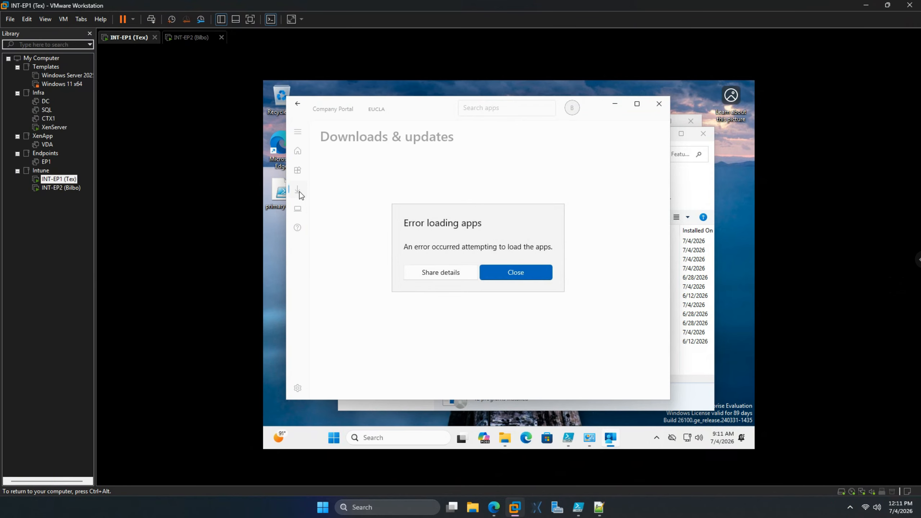
click(512, 272)
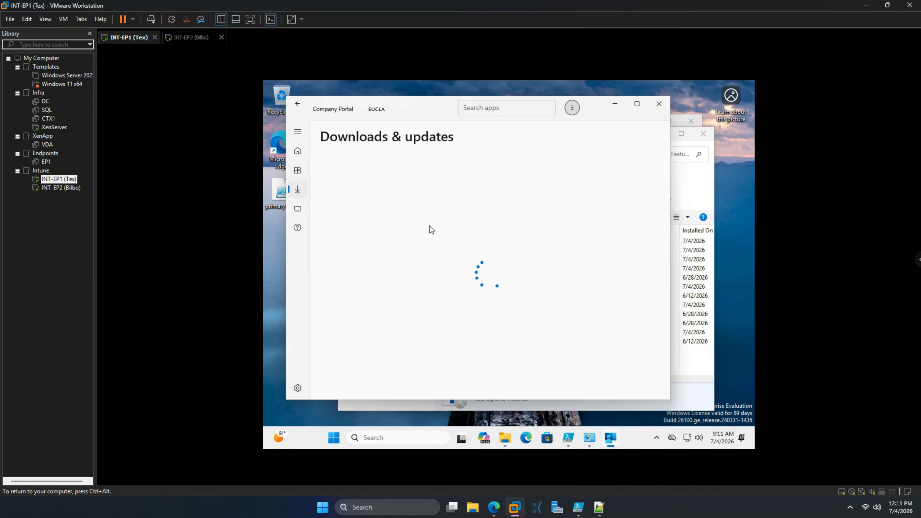
click(298, 151)
click(699, 185)
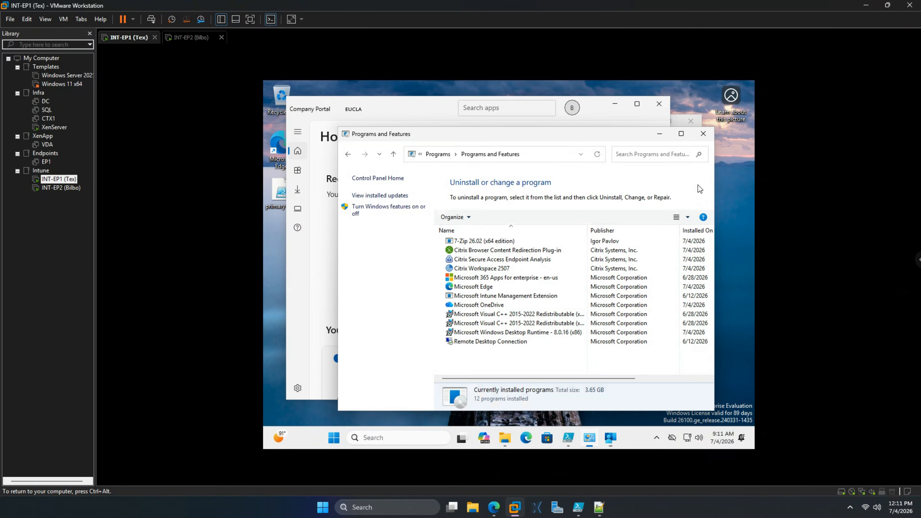
click(597, 153)
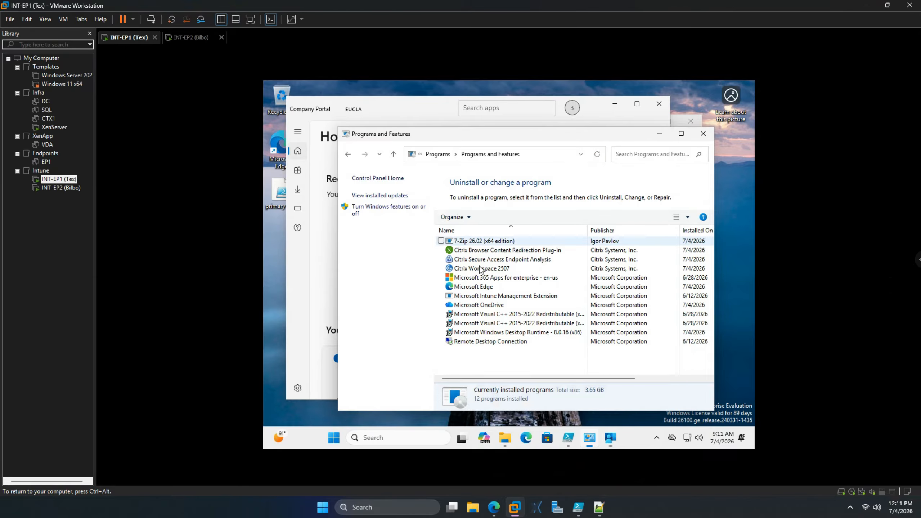
In the Intune admin center, refresh EUCLA-15's managed apps report for the non-primary user, then recheck INT-EP1's installed programs in VMware Workstation
click(494, 507)
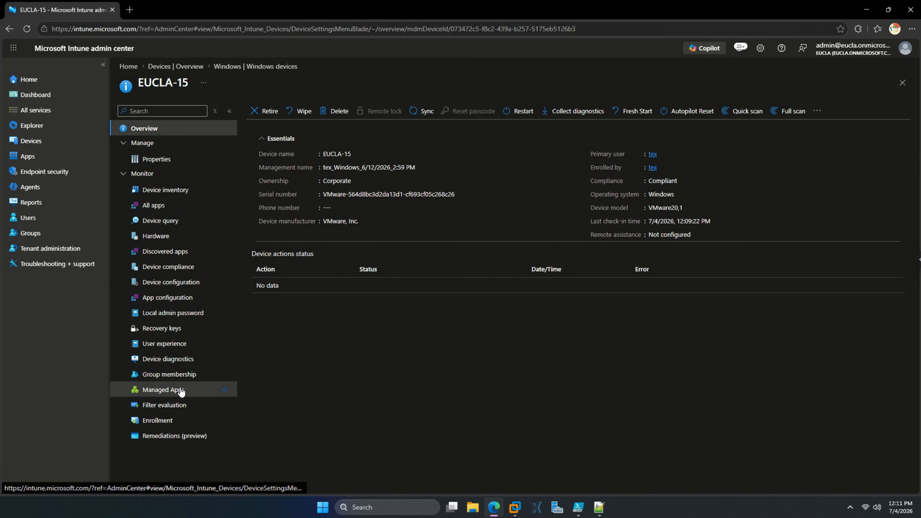
click(204, 388)
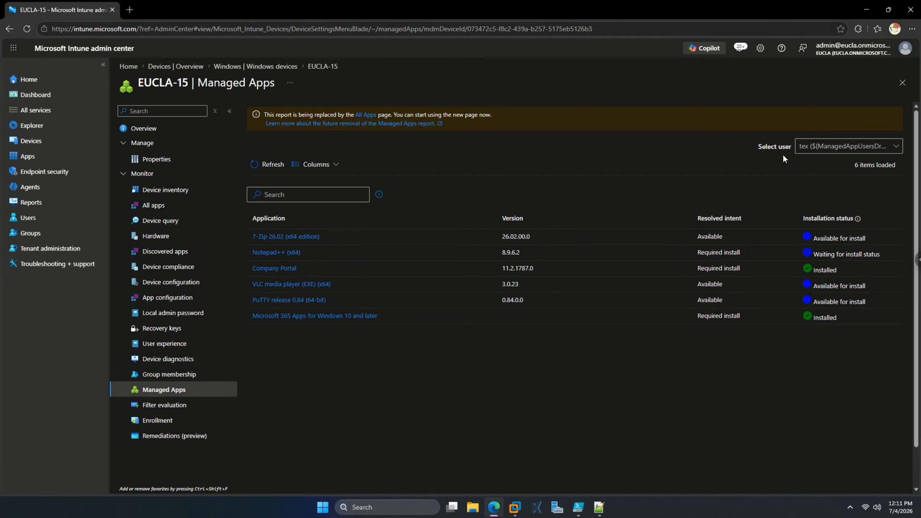
click(846, 151)
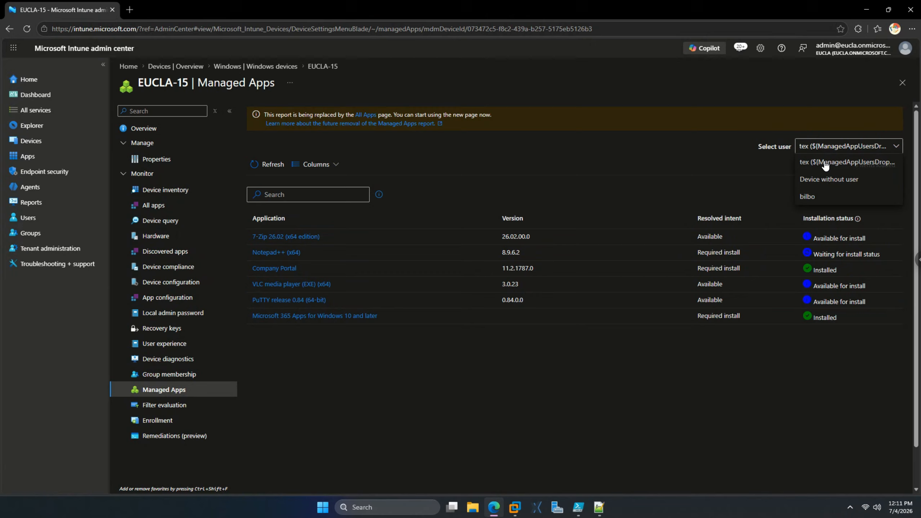
click(812, 198)
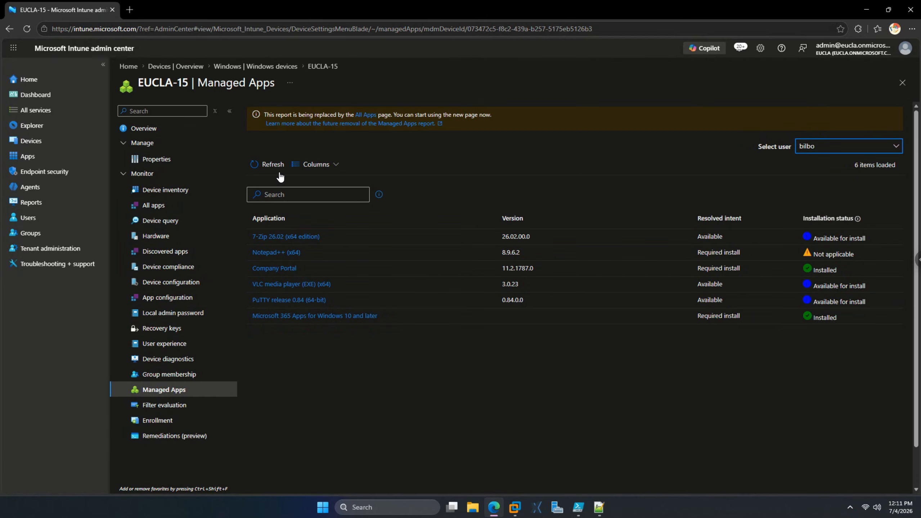
click(270, 166)
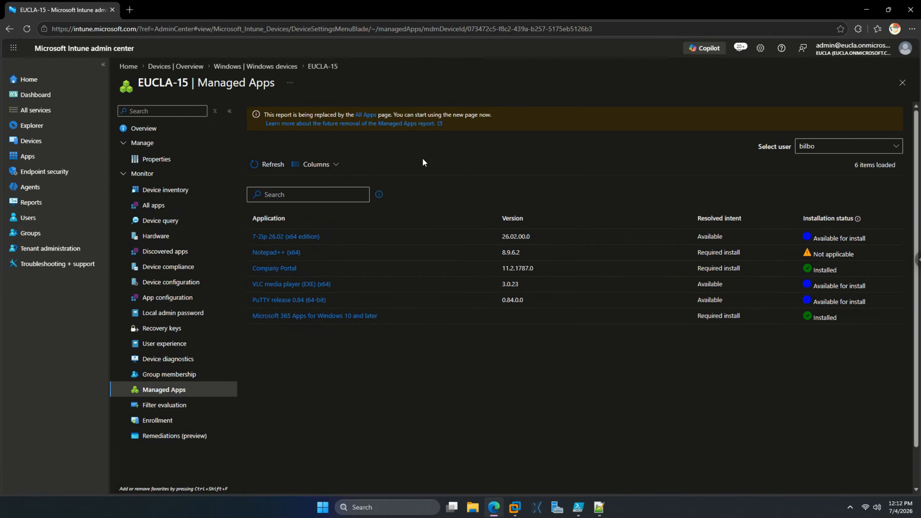
click(515, 506)
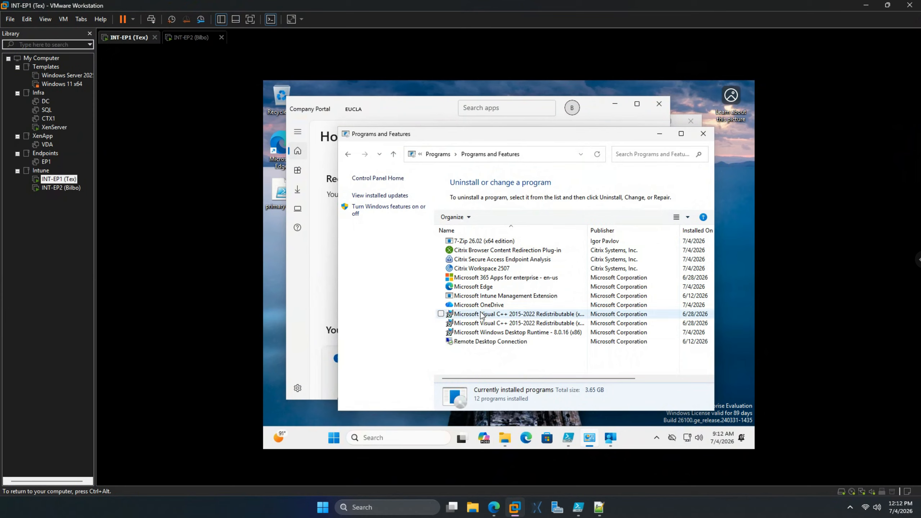
click(602, 157)
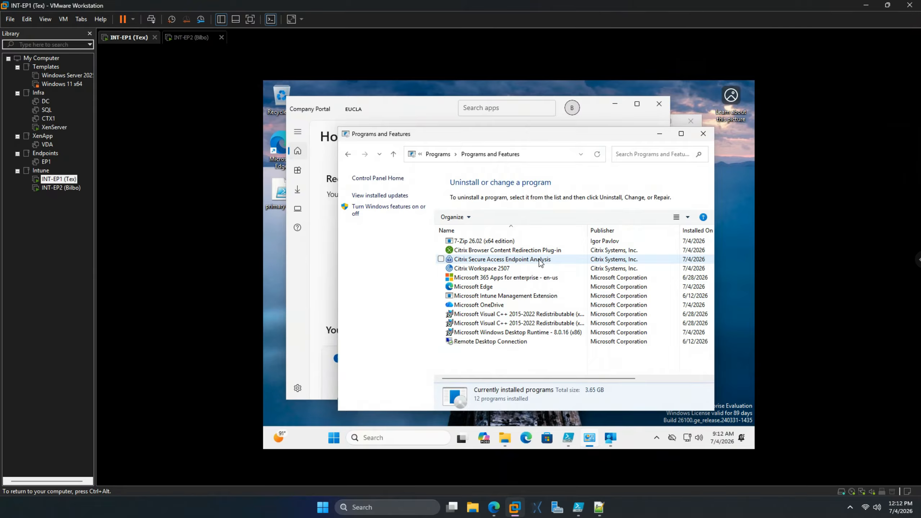
In the Intune admin center, start creating a Windows app of type Enterprise App Catalog app and open the catalog search
click(495, 505)
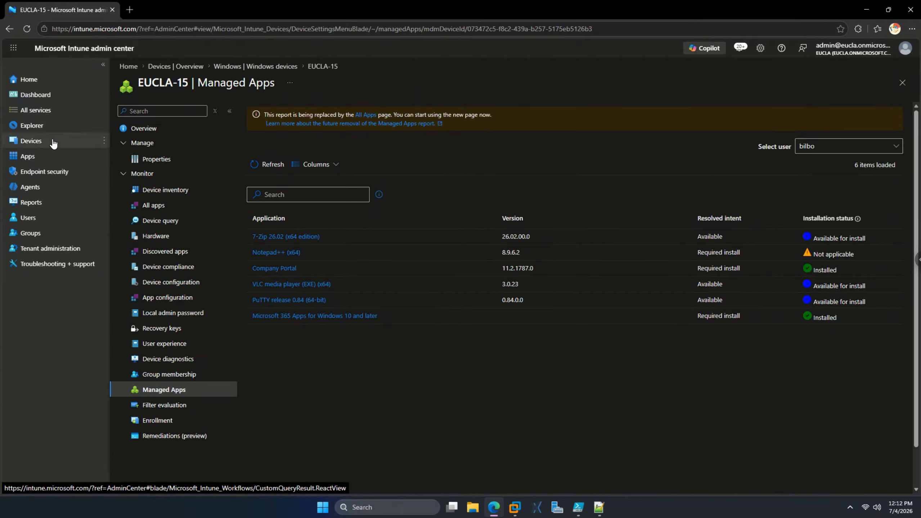
click(54, 156)
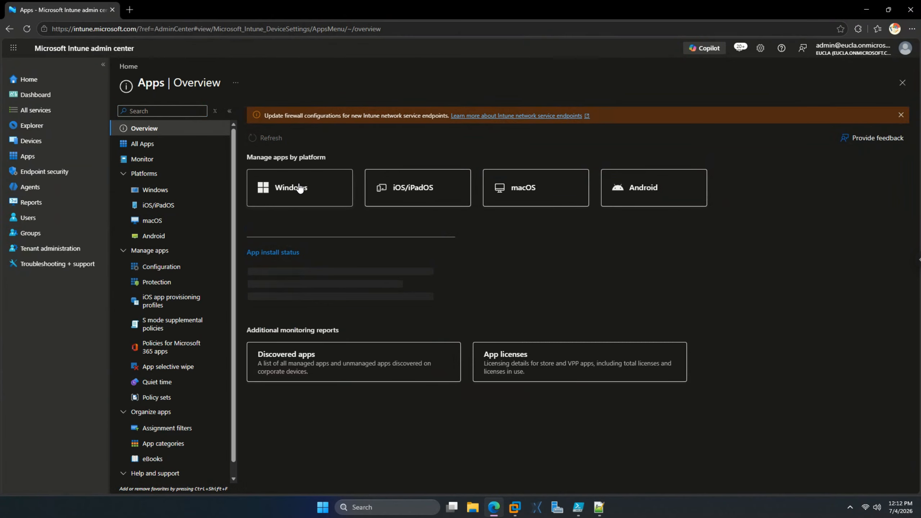
click(296, 188)
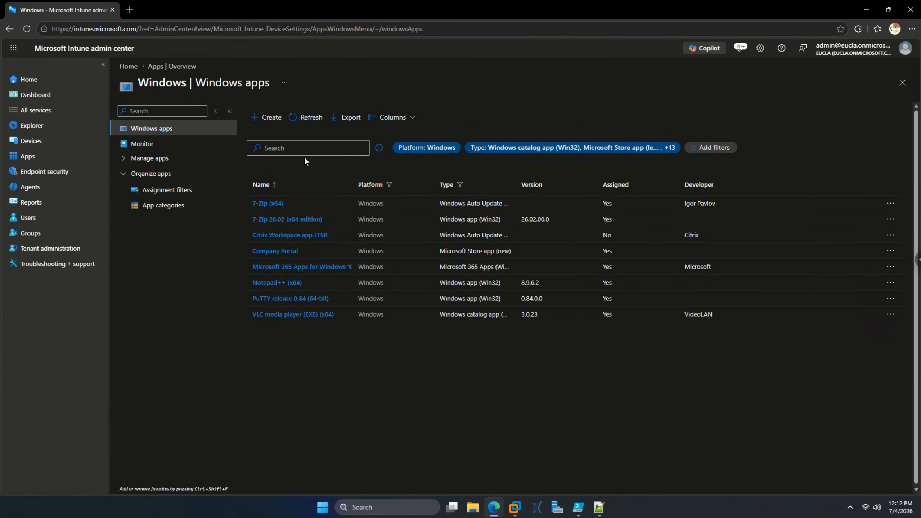
click(271, 117)
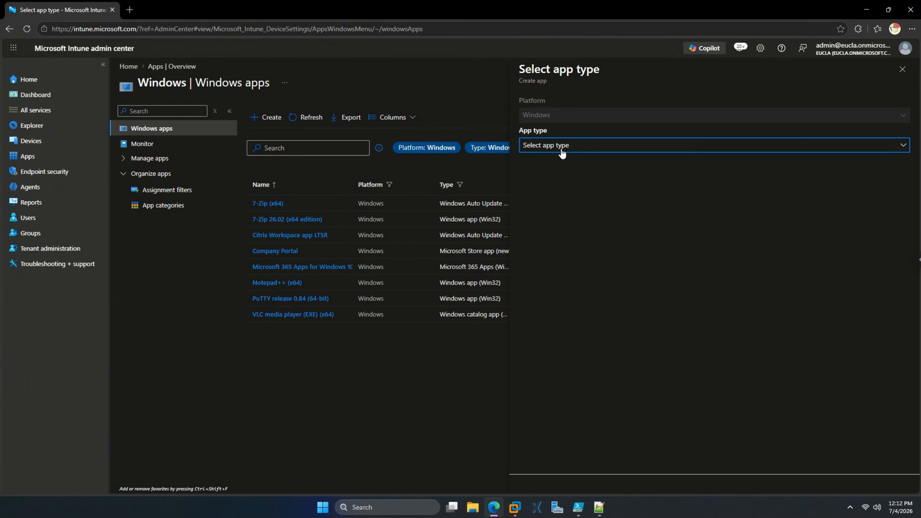
click(562, 153)
click(575, 386)
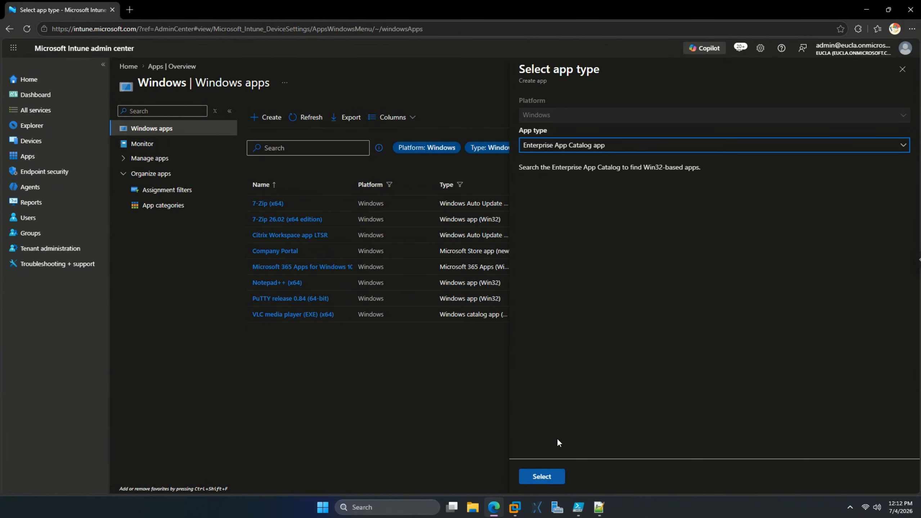
click(548, 477)
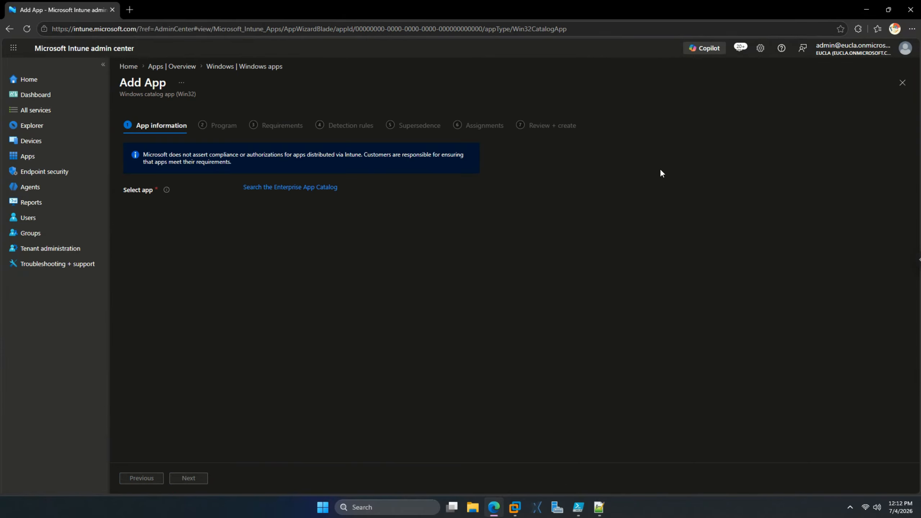
click(301, 188)
Browse the Enterprise App Catalog's alphabetical list to examine the available apps and publishers
click(684, 132)
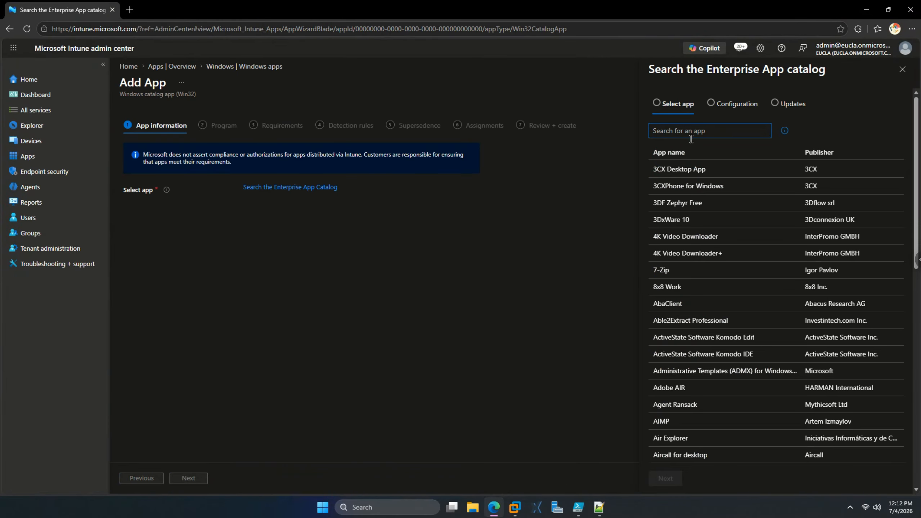
scroll(712, 212, down, 10)
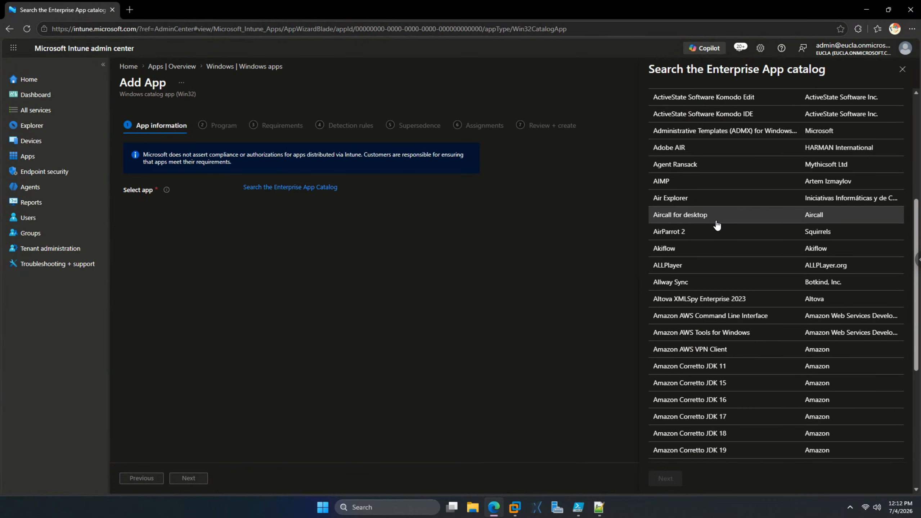
scroll(719, 227, down, 4)
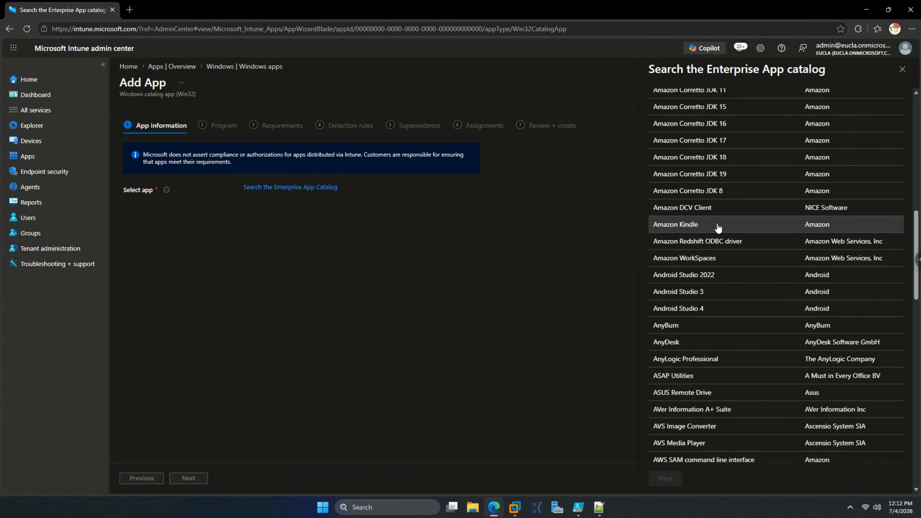
scroll(720, 229, down, 20)
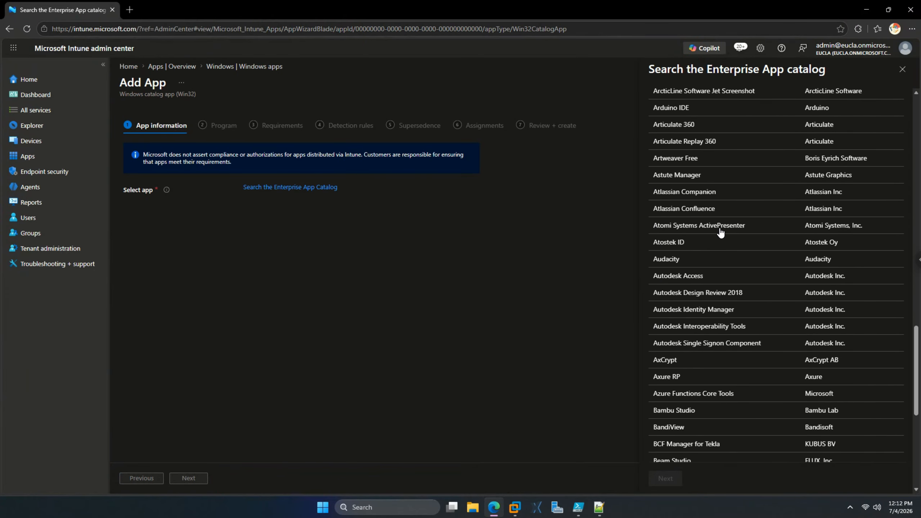
scroll(719, 243, down, 8)
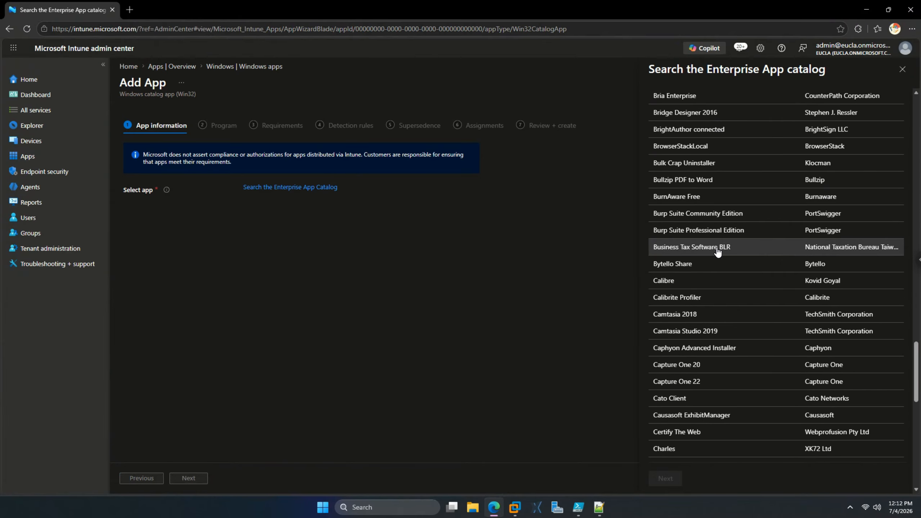
scroll(717, 251, down, 3)
scroll(700, 203, up, 20)
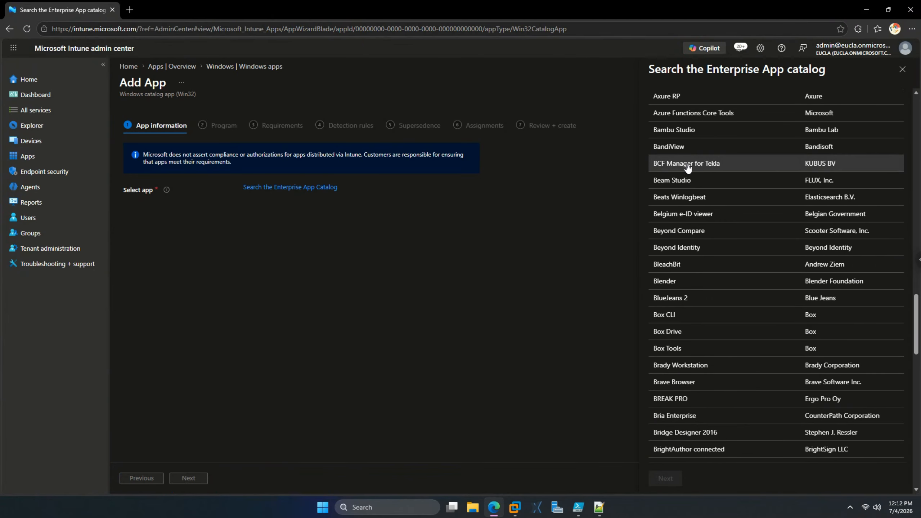
scroll(687, 156, up, 20)
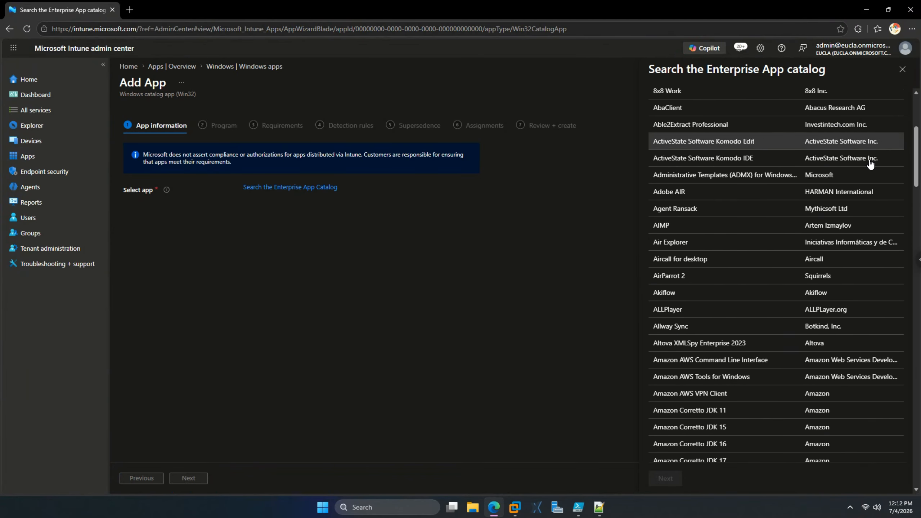
scroll(914, 138, up, 2)
Search the catalog for snagit and select Snagit 2024 with its en-US x64 package, version 2024.3.7
click(714, 130)
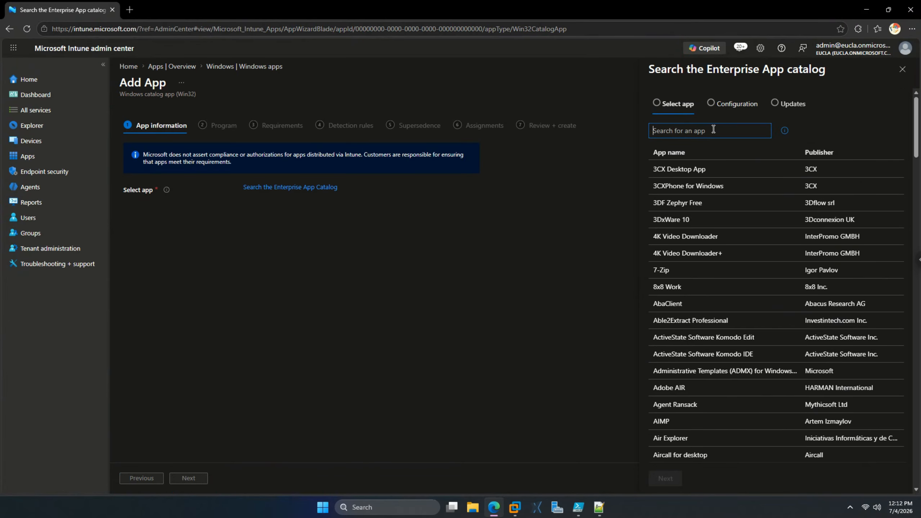
text(snagit)
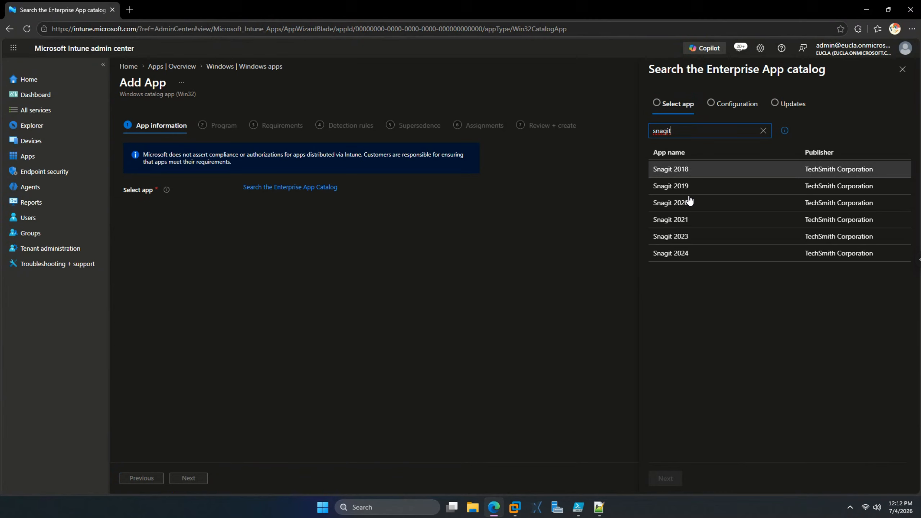
click(691, 255)
click(673, 478)
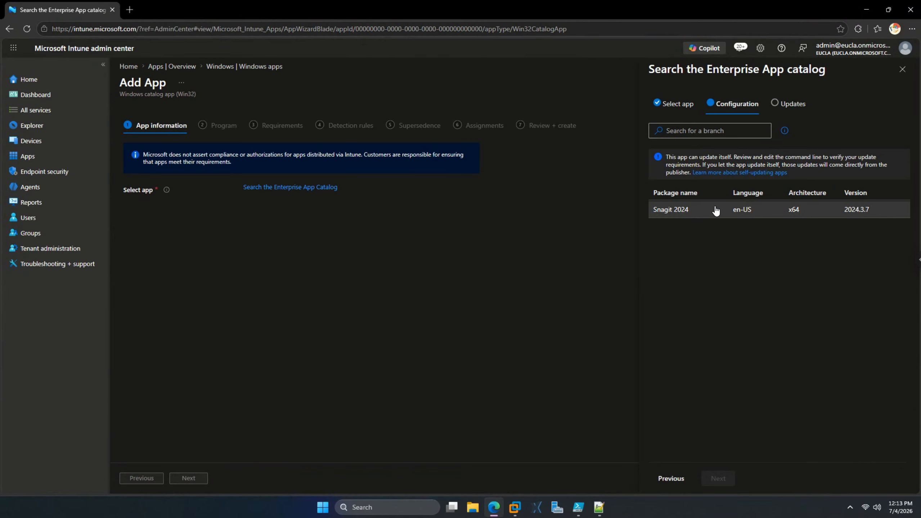
click(716, 211)
click(718, 478)
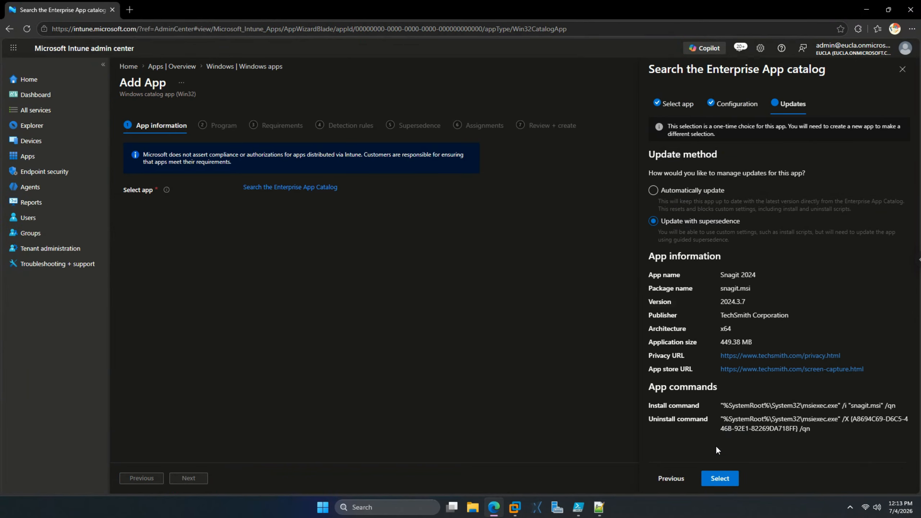
Choose Update with supersedence as Snagit 2024's update method and confirm the catalog app selection
click(653, 190)
click(653, 221)
click(720, 478)
Accept the default app information, program, requirements, detection rules and supersedence settings for Snagit 2024, proceeding to its assignments
scroll(321, 246, down, 5)
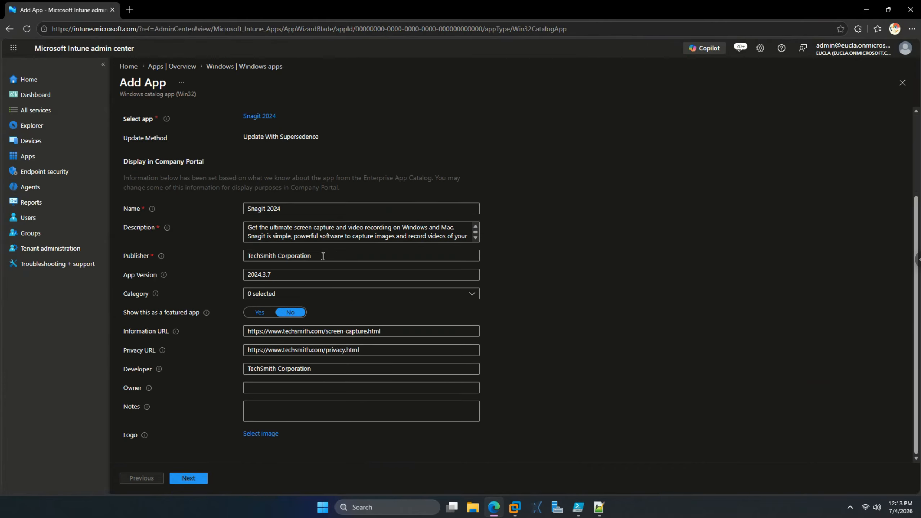
click(192, 478)
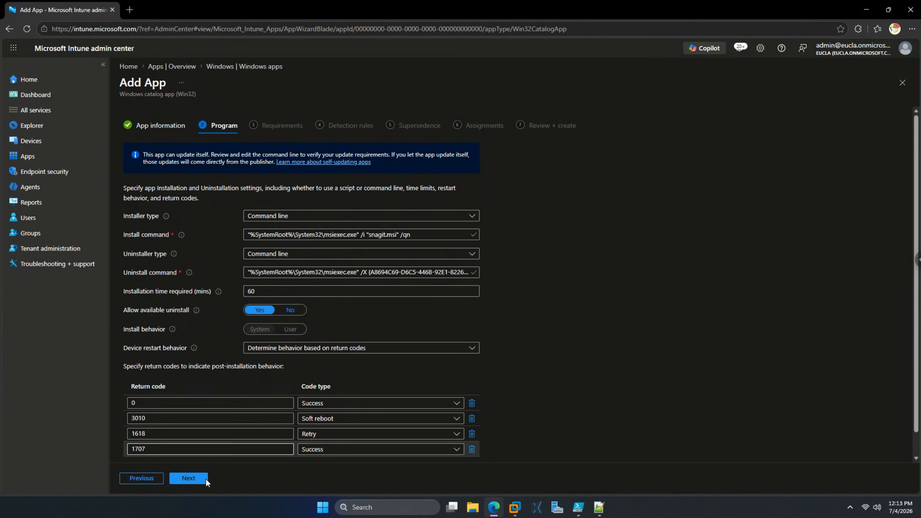
click(189, 478)
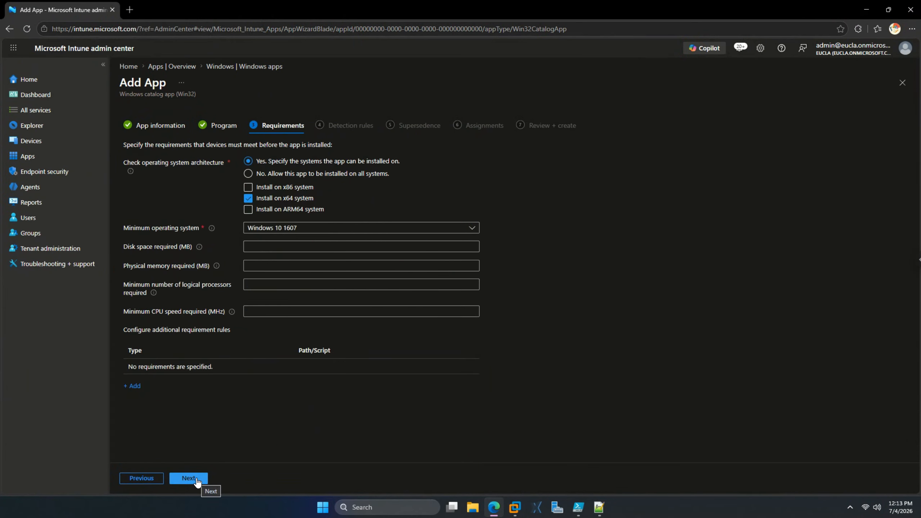
click(189, 477)
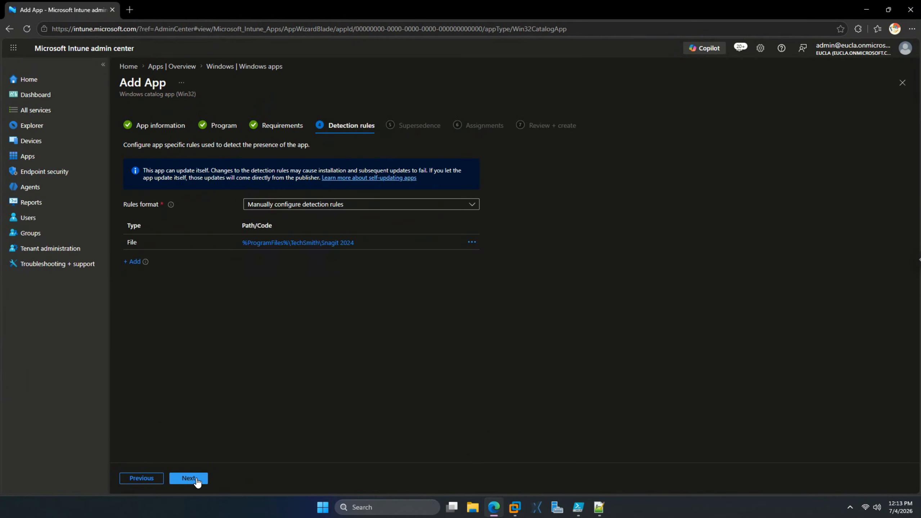
click(197, 479)
click(196, 479)
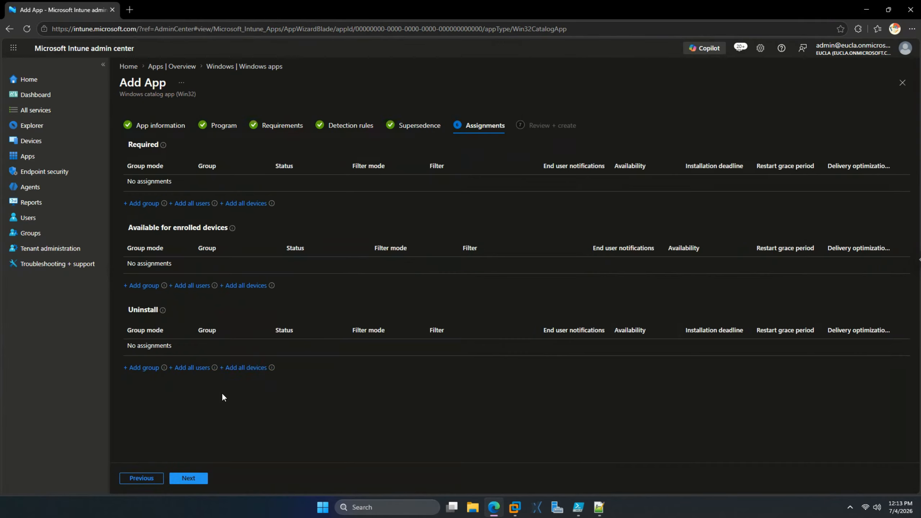
Add All devices and All users as required assignments for Snagit 2024, and remove the All devices assignment
click(240, 204)
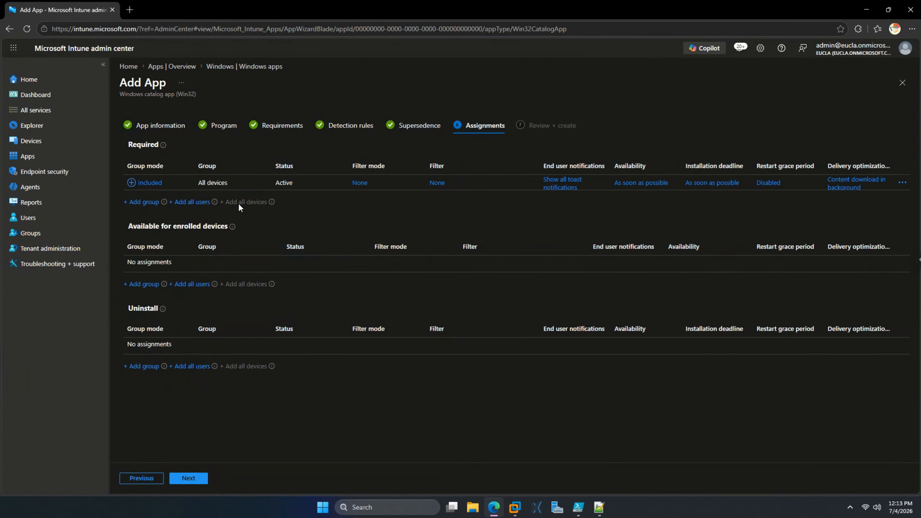
click(190, 202)
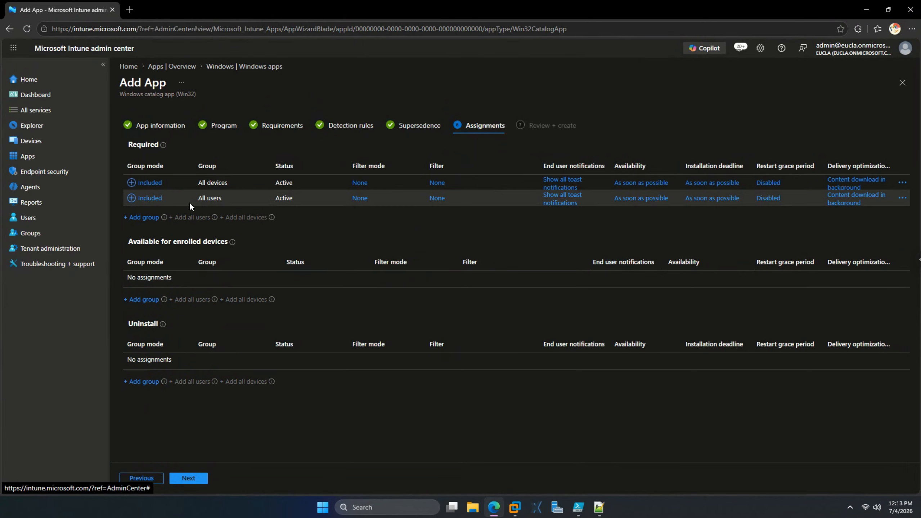
click(903, 182)
click(875, 195)
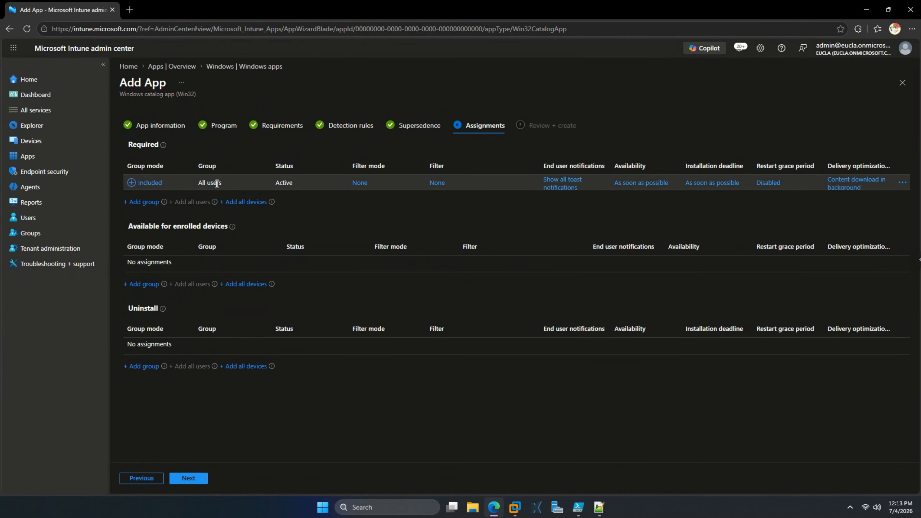
Set the All users assignment's delivery optimization priority to Content download in foreground and add the Snagit 2024 app to Intune
click(855, 184)
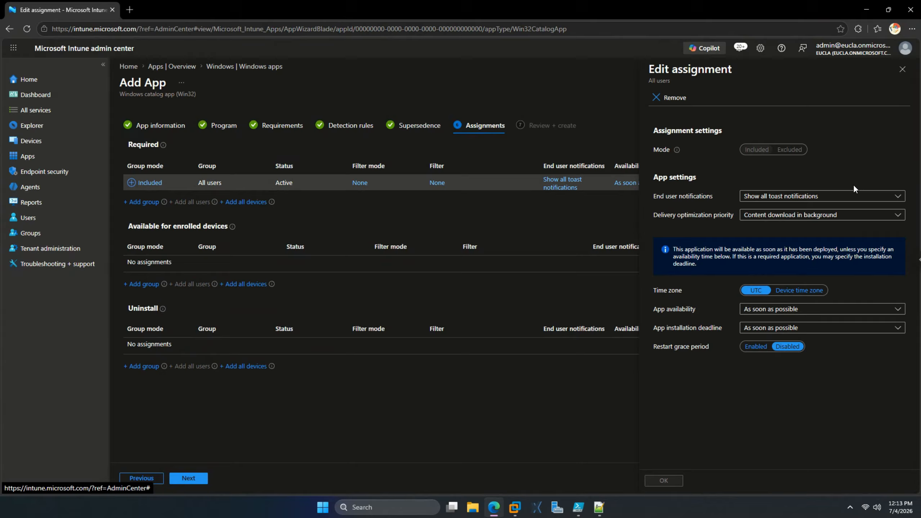
click(808, 216)
click(804, 226)
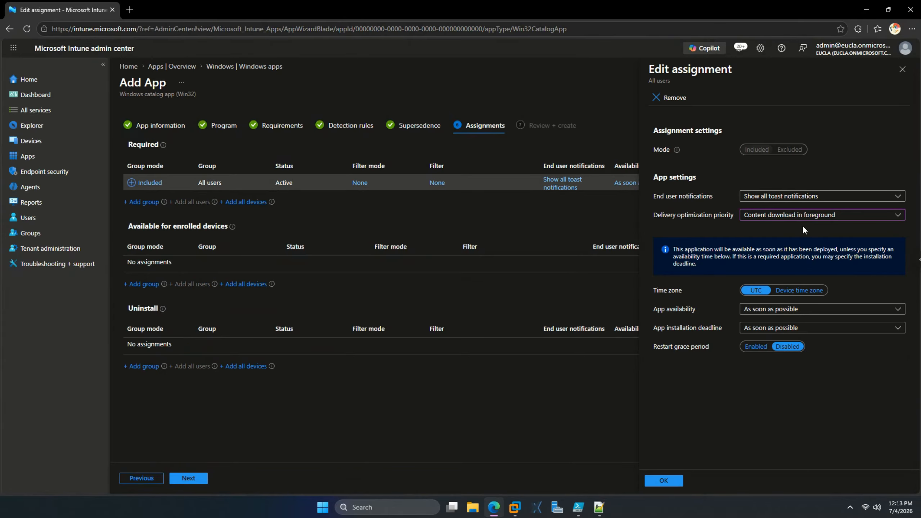
click(669, 480)
click(196, 479)
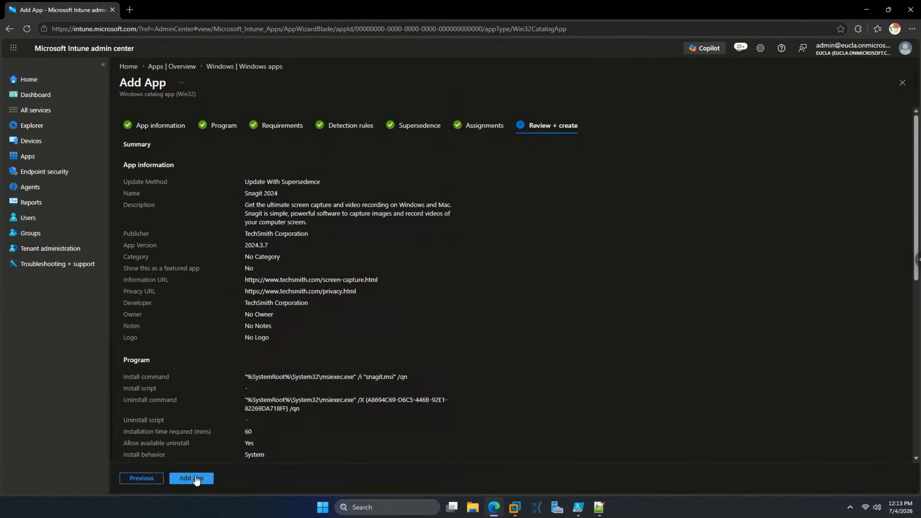
click(198, 479)
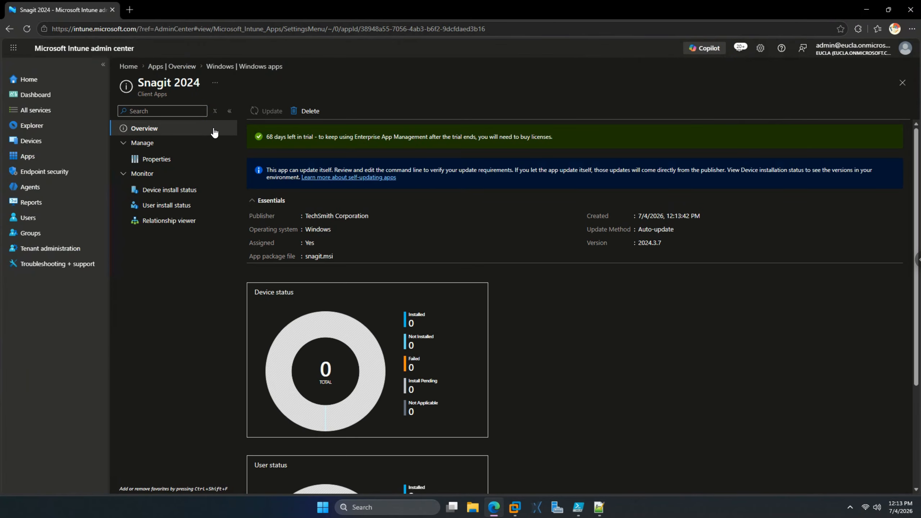
Refresh the Windows apps list to look for Snagit 2024, widen its Type column to compare app types, and return to VMware Workstation
click(236, 67)
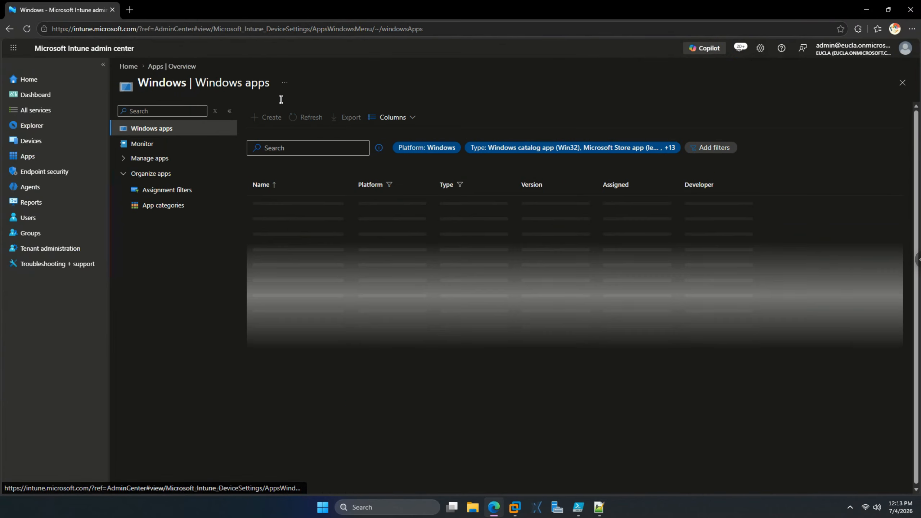
click(311, 123)
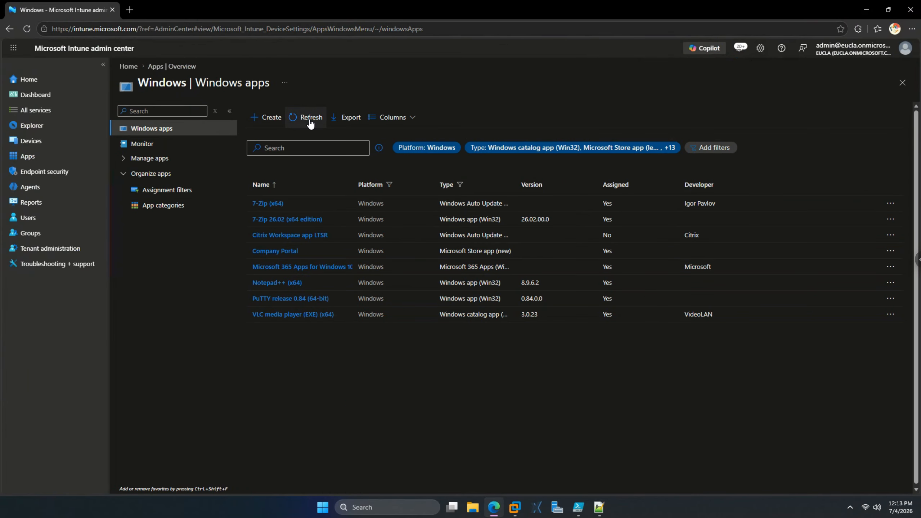
click(310, 121)
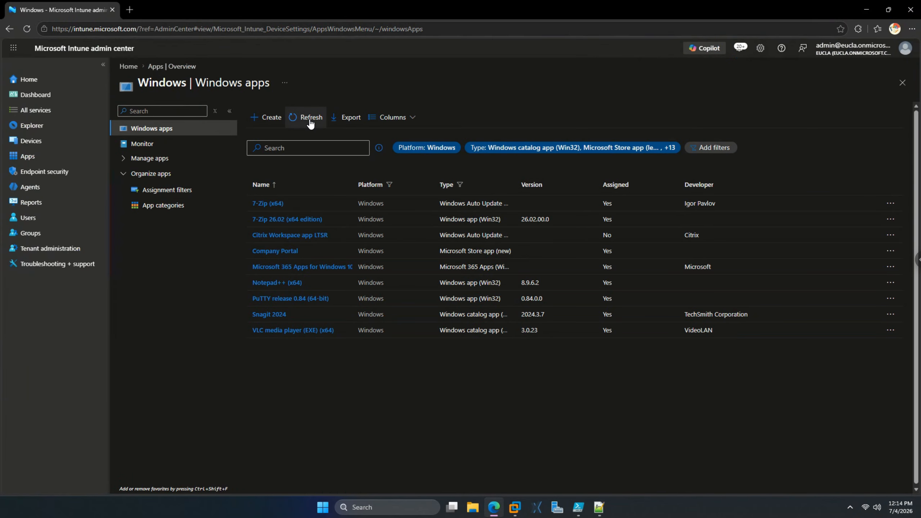
click(311, 122)
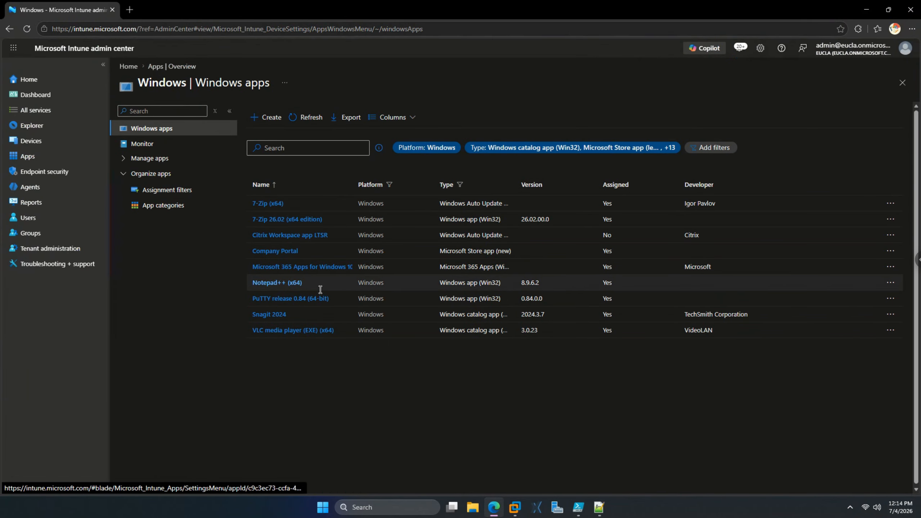
drag(512, 185, 566, 271)
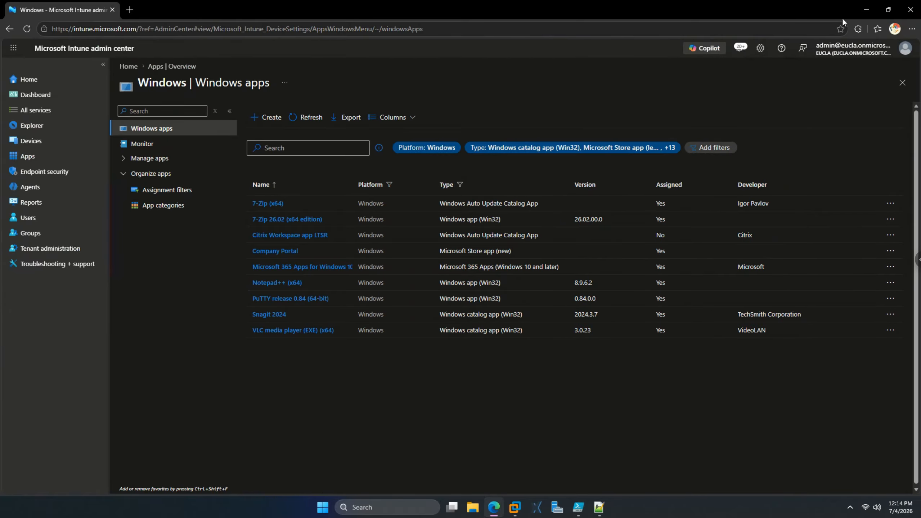
click(862, 13)
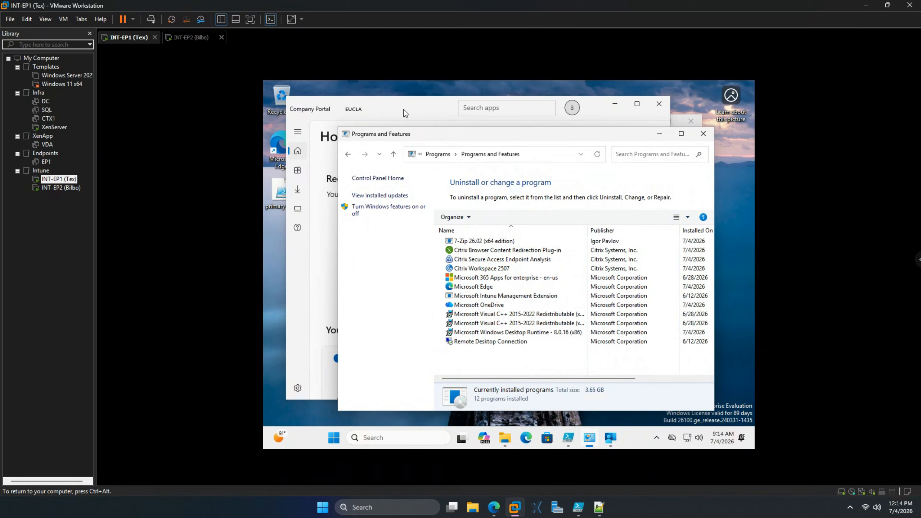
Sync INT-EP1 from the Company Portal settings and refresh its Programs and Features list to look for Snagit 2024
click(441, 117)
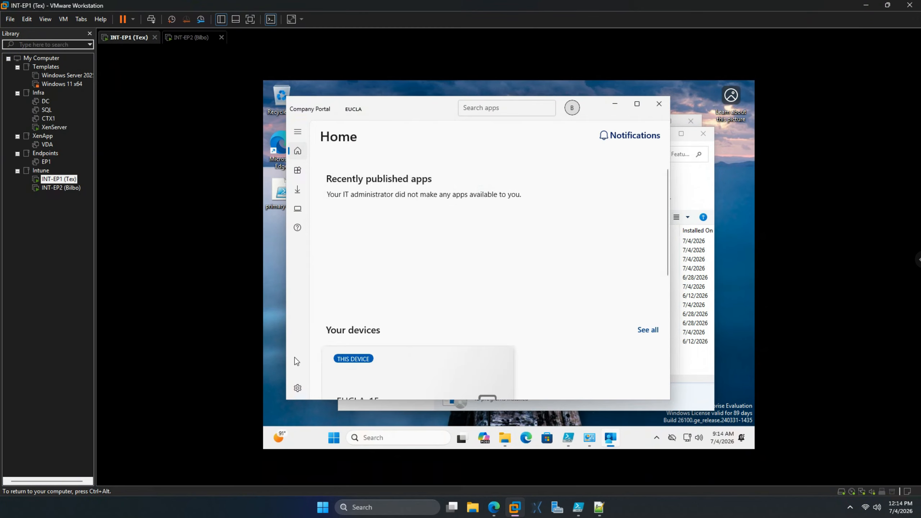
click(297, 388)
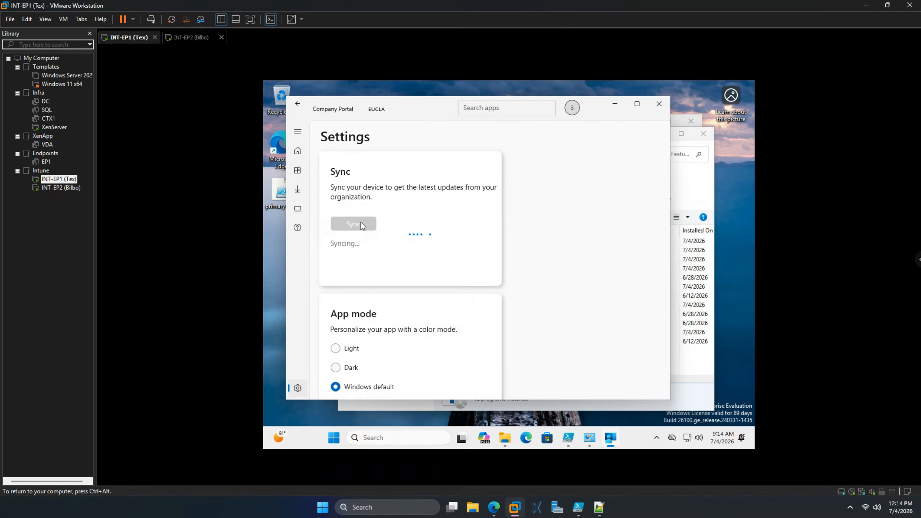
click(697, 175)
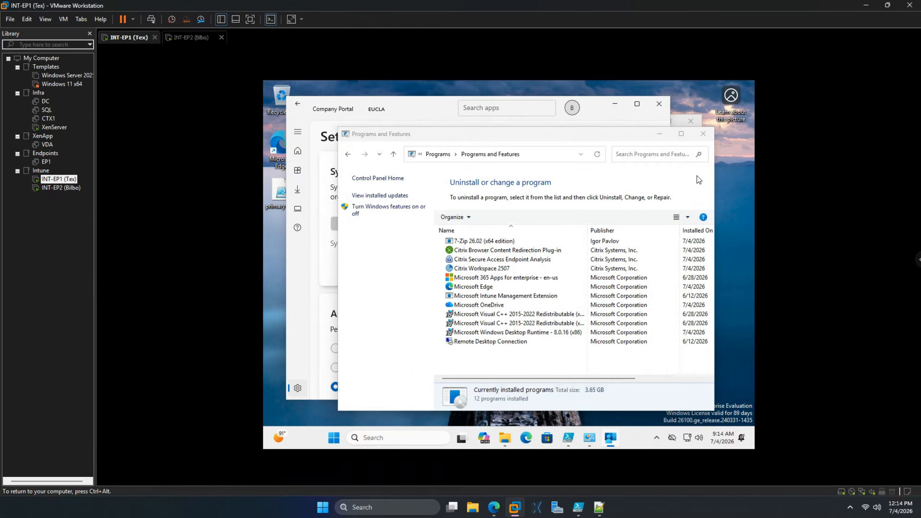
click(598, 154)
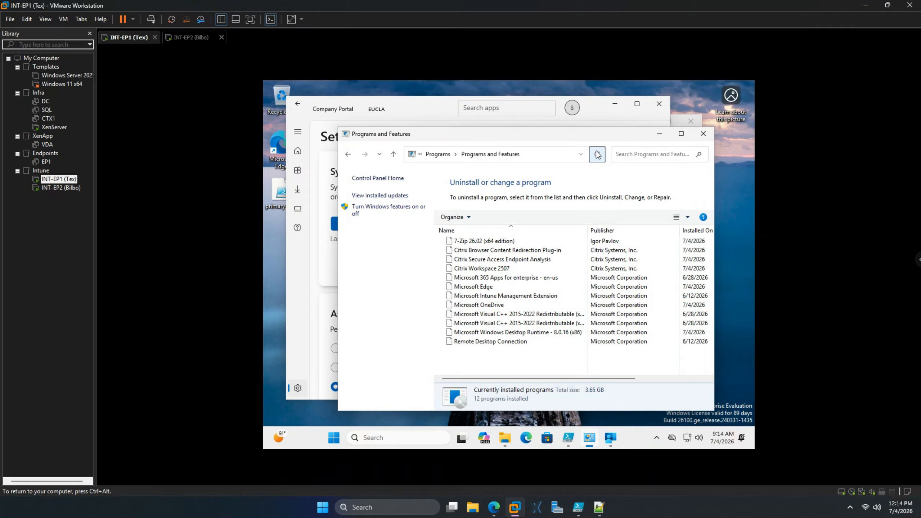
Run another Company Portal sync on INT-EP1, refresh its installed programs, and nudge the Programs and Features window slightly
click(334, 225)
click(664, 202)
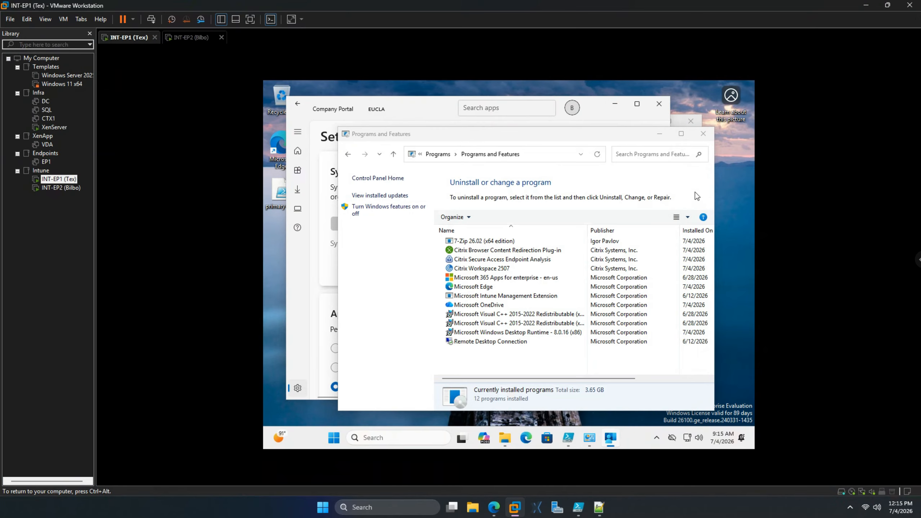
click(600, 157)
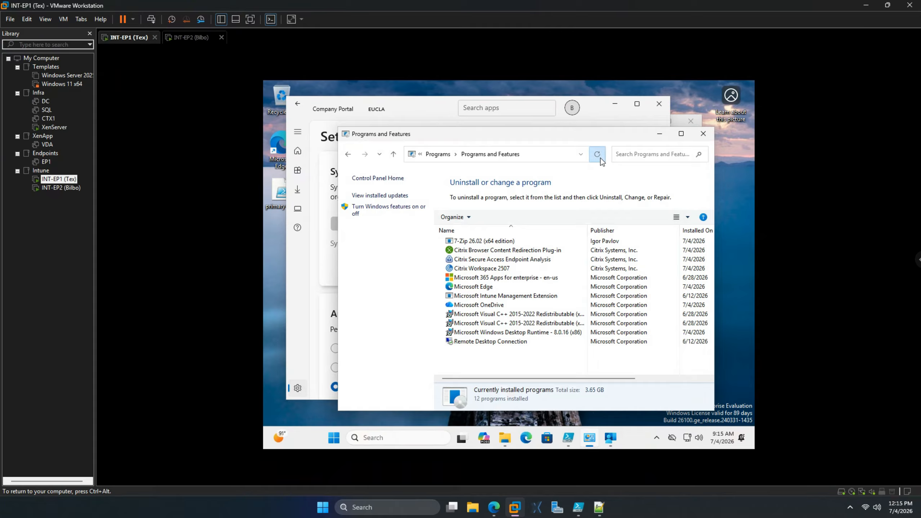
mouse_move(601, 139)
mouse_down()
mouse_move(650, 152)
mouse_move(619, 128)
mouse_move(600, 141)
mouse_up()
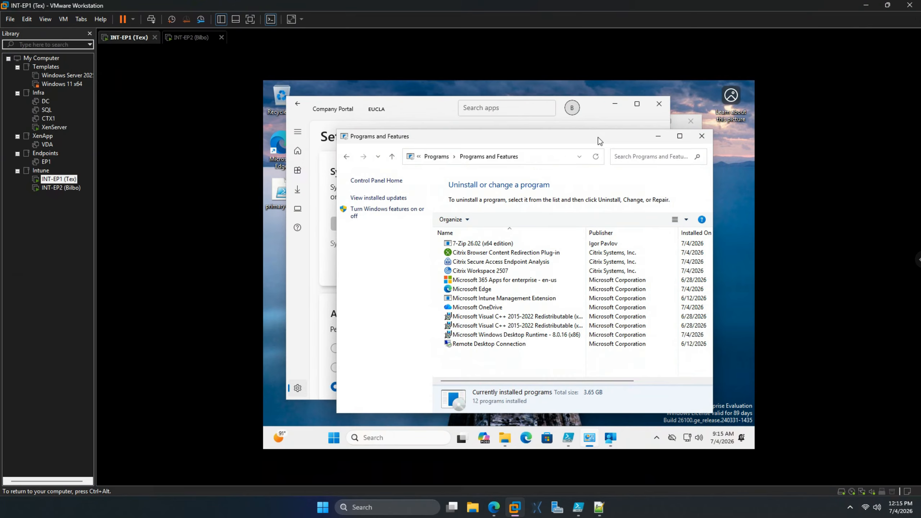
Refresh the Programs and Features list on INT-EP1 repeatedly to check whether Snagit 2024 is installed
click(596, 160)
click(596, 159)
click(596, 159)
click(597, 159)
click(596, 160)
click(596, 160)
click(596, 160)
click(596, 159)
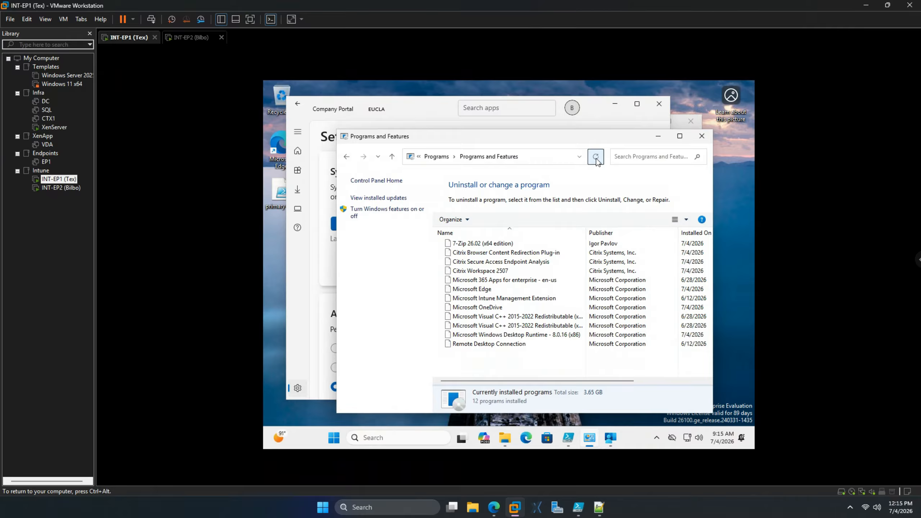
click(596, 159)
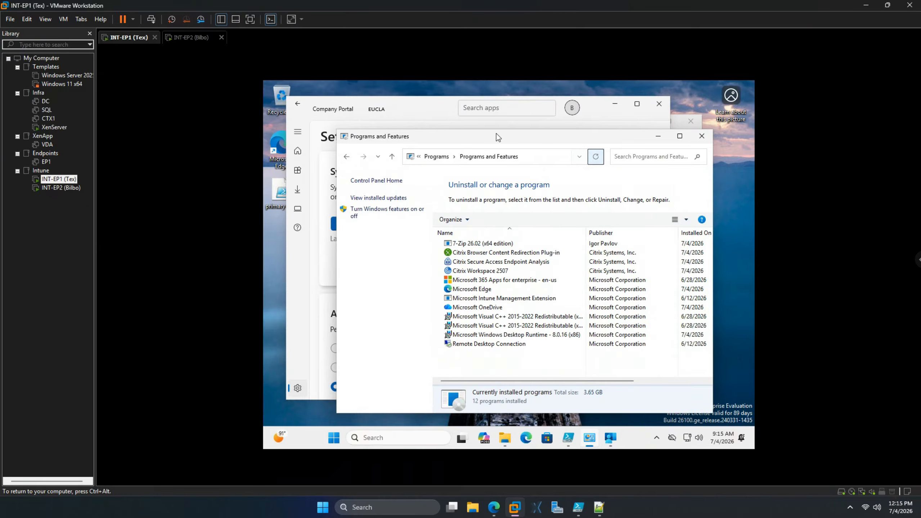
Switch to the INT-EP2 virtual machine and sync the device from the Company Portal settings
click(194, 38)
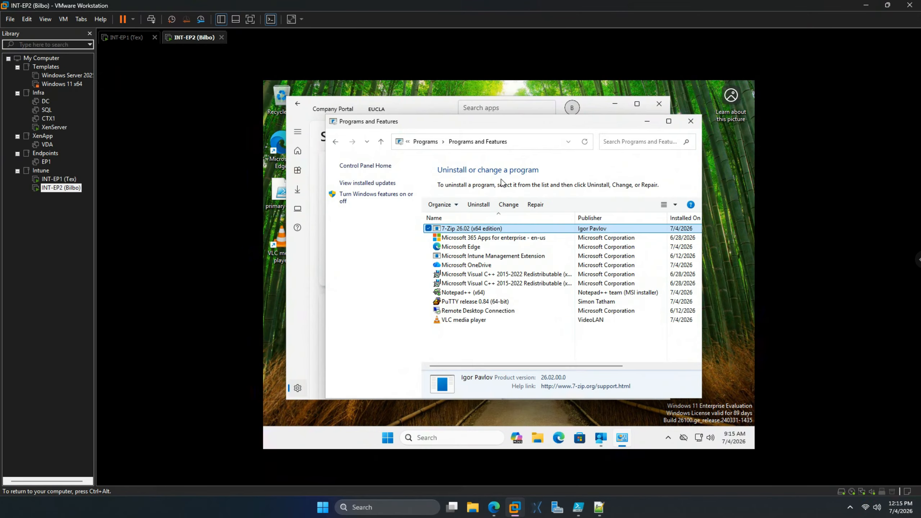
click(296, 388)
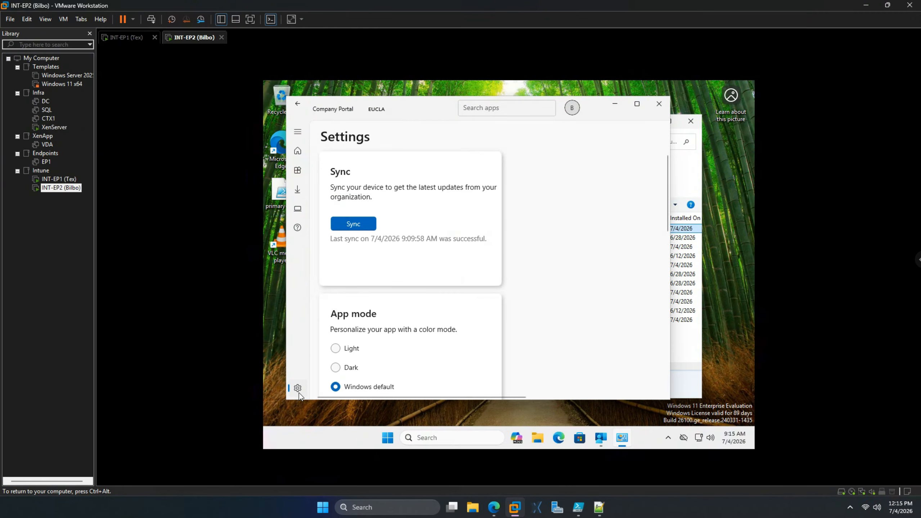
click(374, 223)
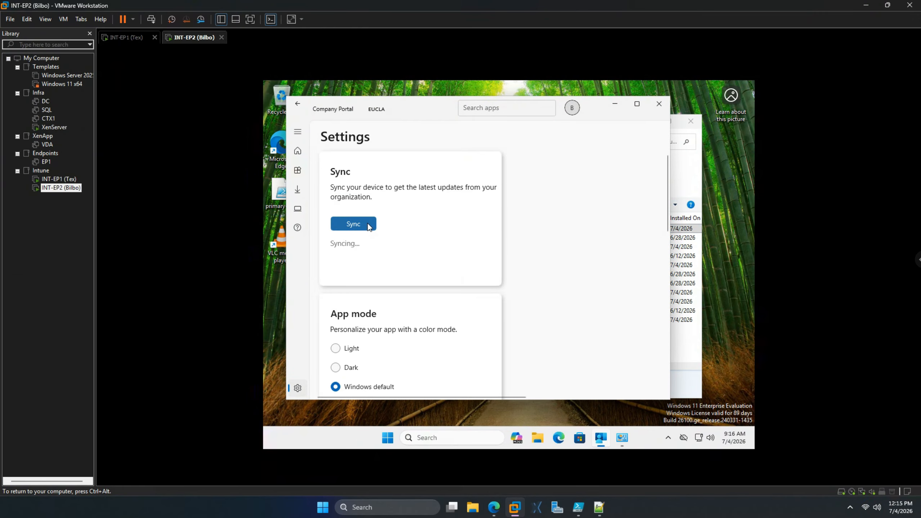
Refresh the installed programs on INT-EP1 and check INT-EP2 for Snagit 2024 installation activity in between
click(140, 42)
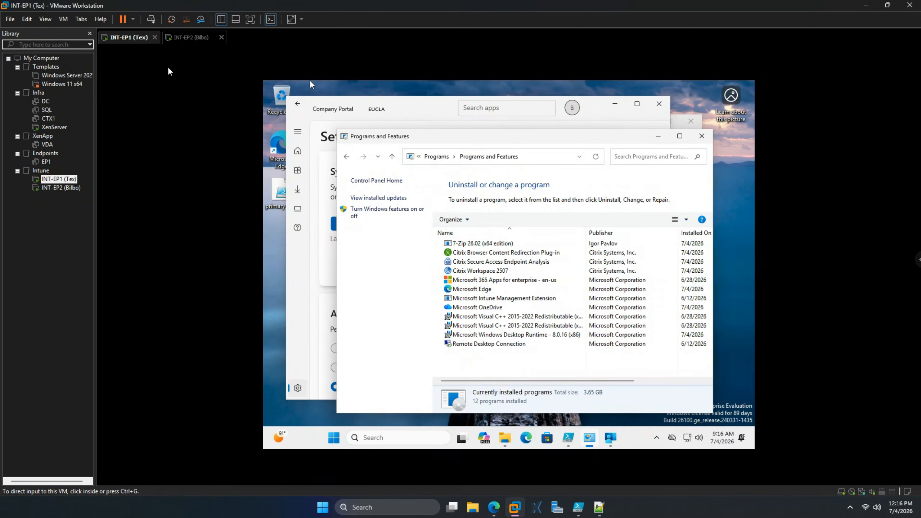
click(596, 157)
click(597, 157)
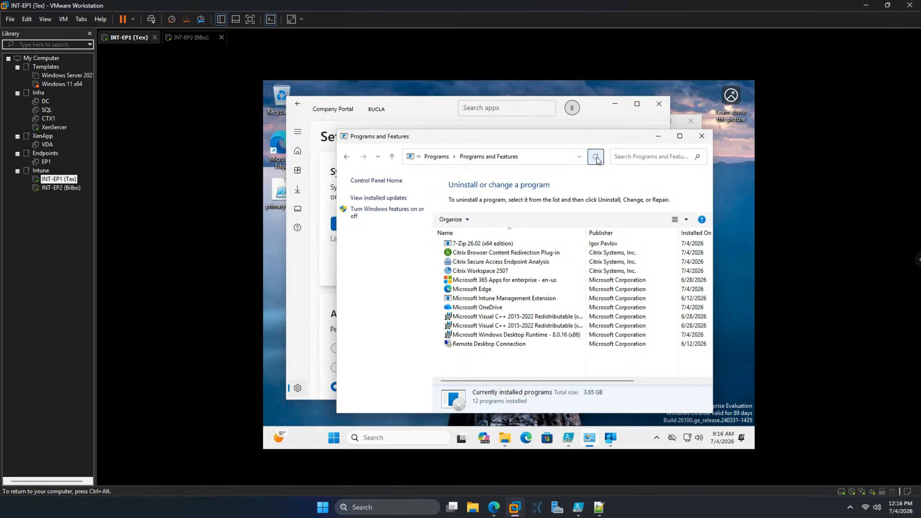
click(192, 40)
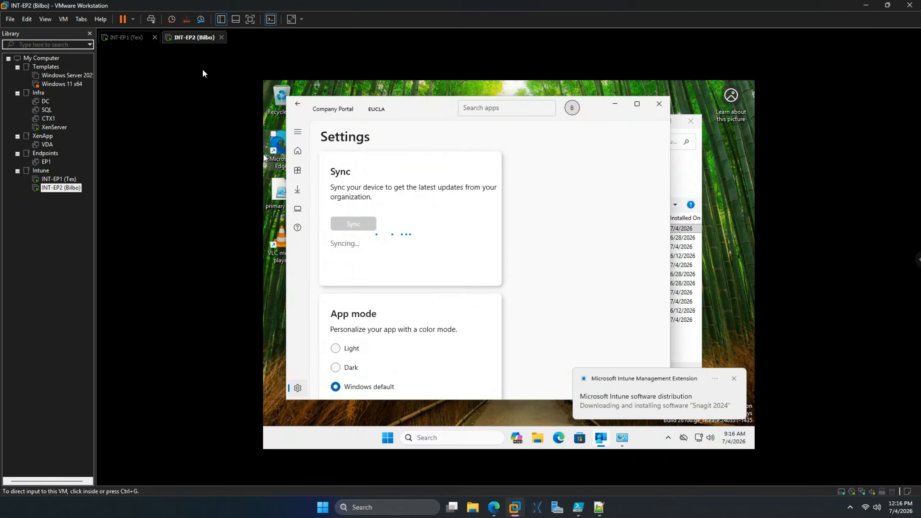
click(129, 42)
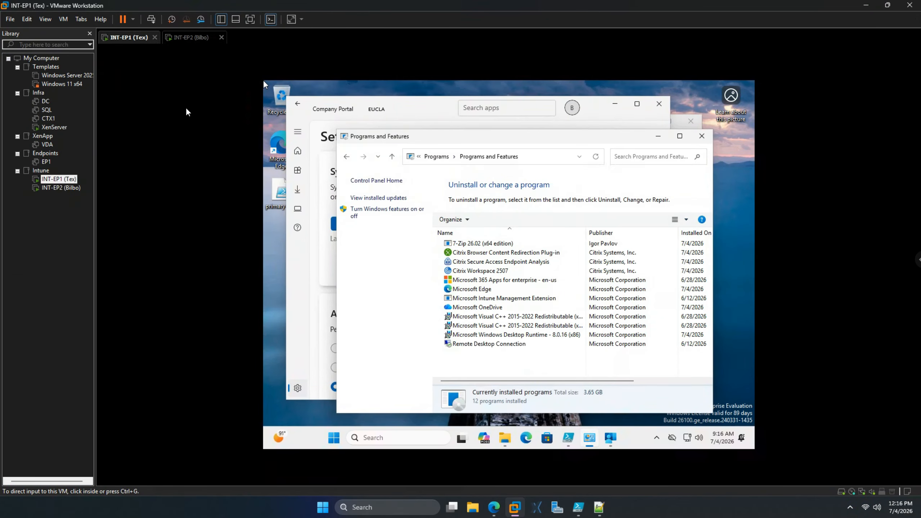
click(599, 159)
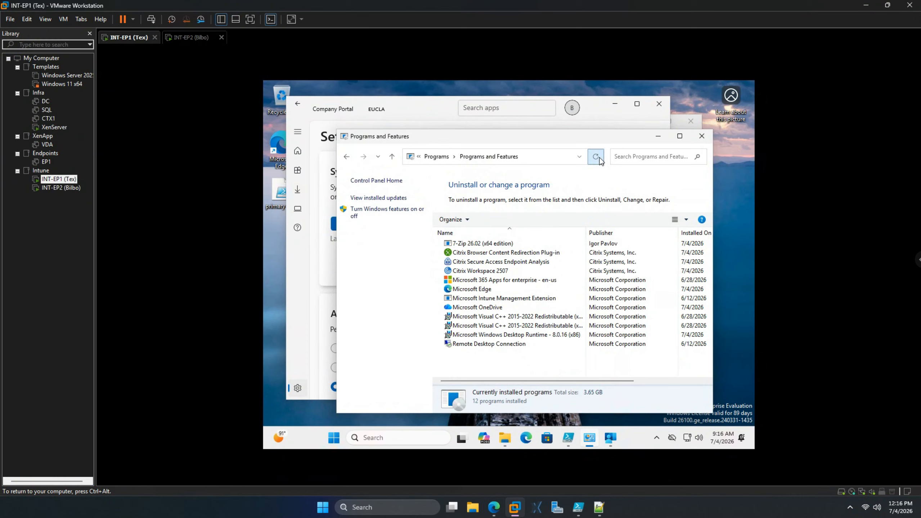
click(596, 157)
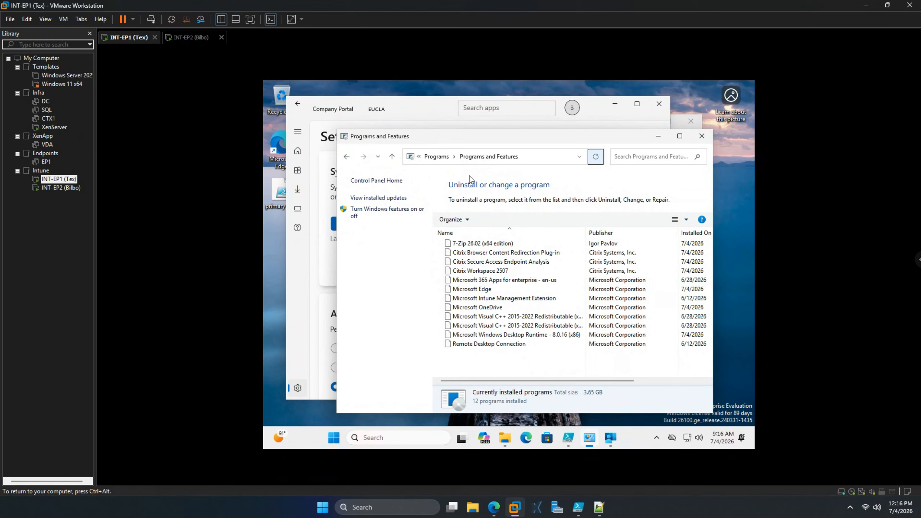
Start another Company Portal sync on INT-EP1 and return to its Programs and Features window
click(331, 225)
click(332, 225)
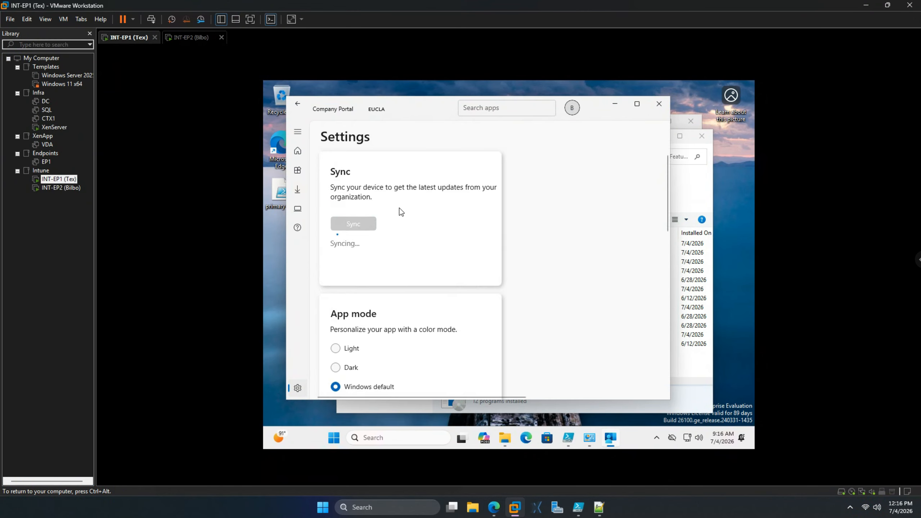
click(698, 184)
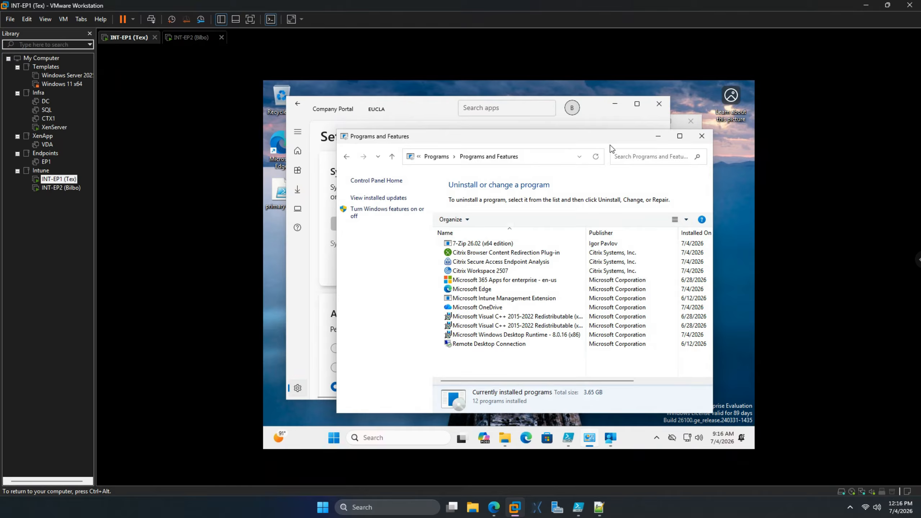
Keep refreshing the installed programs list on INT-EP1 to watch for Snagit 2024
click(597, 158)
click(596, 160)
click(597, 156)
click(597, 161)
click(597, 160)
click(598, 160)
click(599, 160)
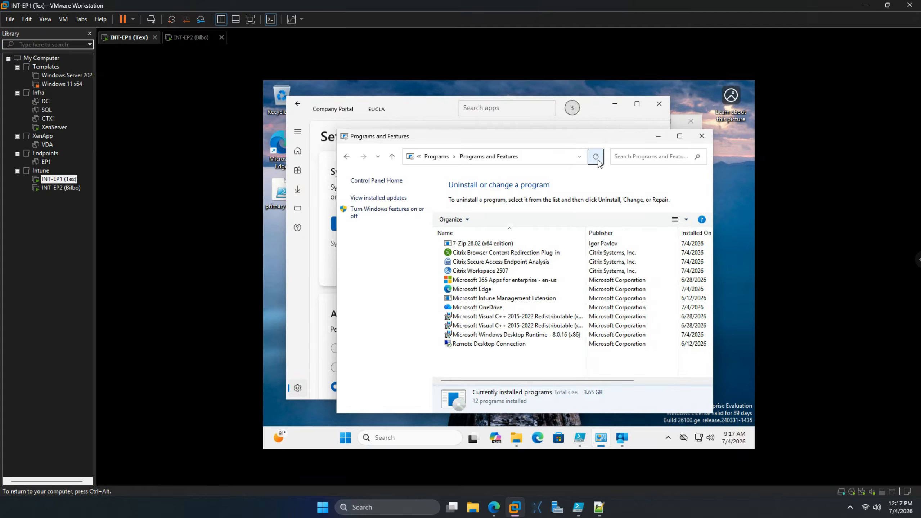
click(599, 161)
click(598, 161)
click(598, 161)
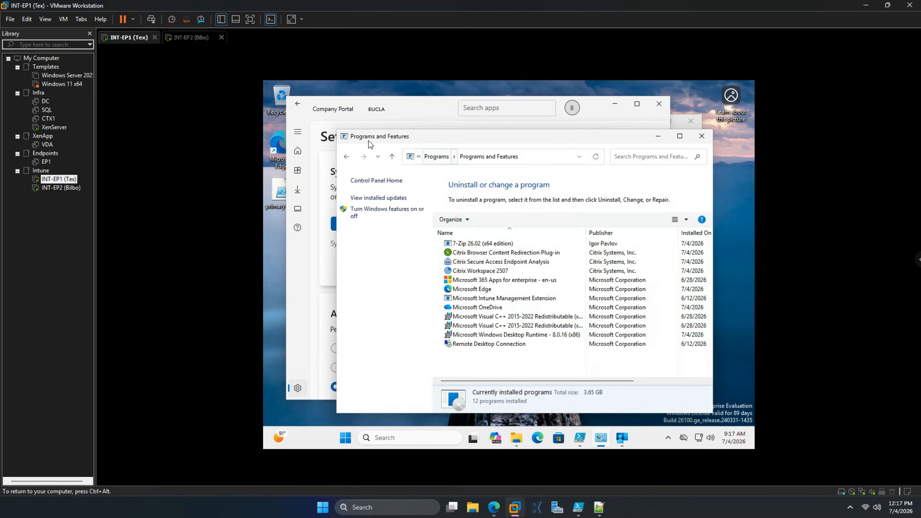
Check INT-EP2's Start menu for recently added Snagit 2024 apps and return to INT-EP1
key(ctrl+Tab)
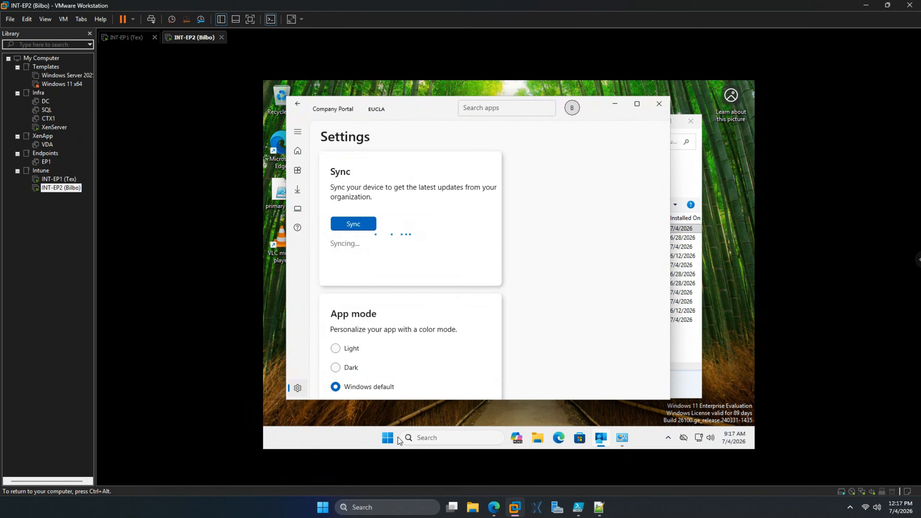
key(super)
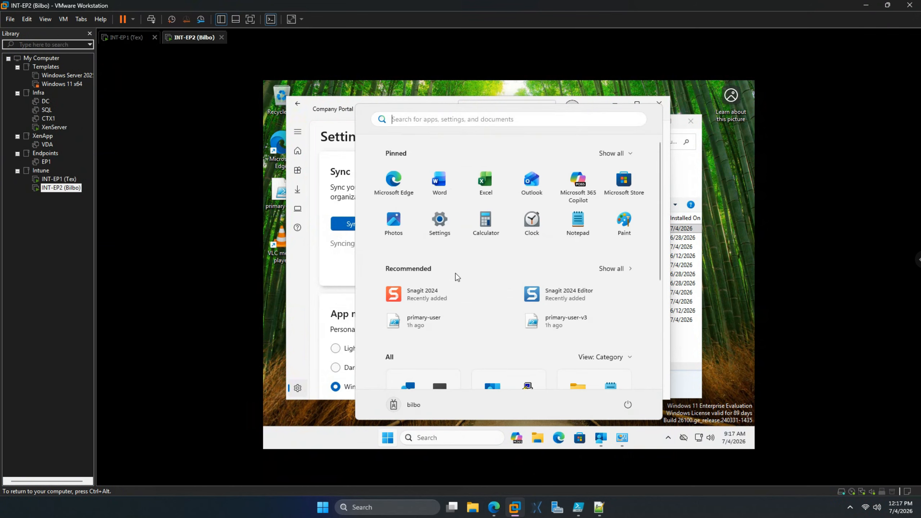
click(131, 40)
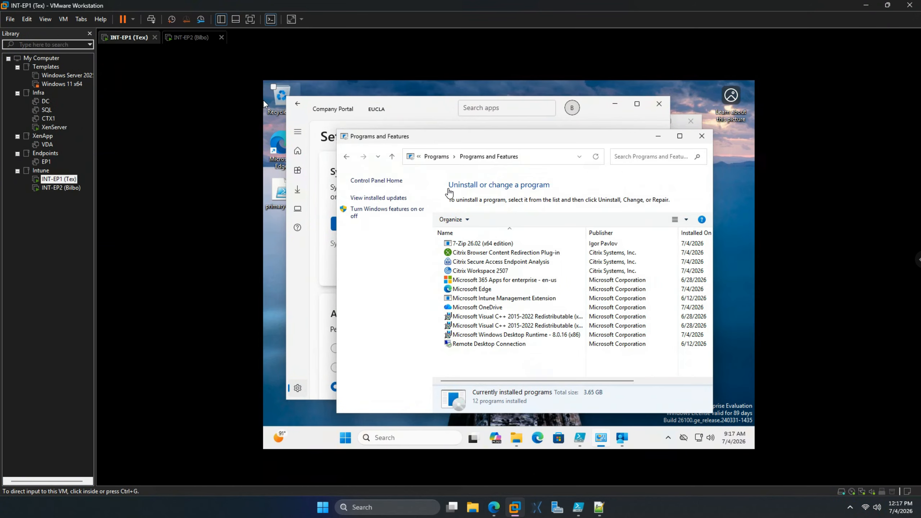
Check the Company Portal sync status on INT-EP1 and refresh Programs and Features until Snagit 2024 is listed
click(599, 157)
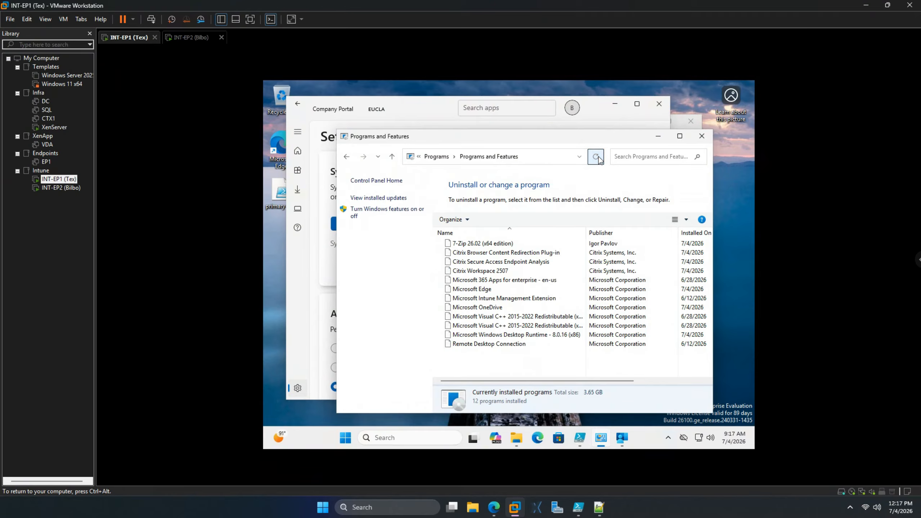
click(599, 157)
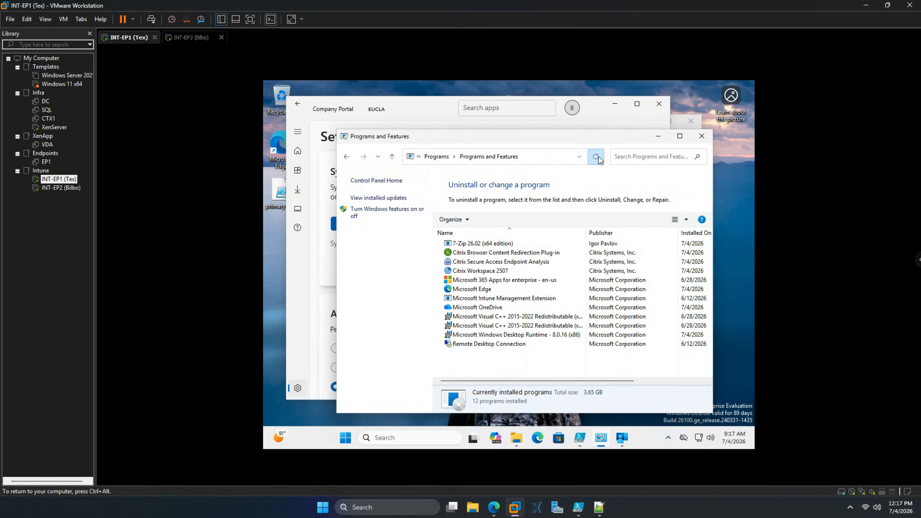
click(599, 156)
click(599, 157)
click(397, 107)
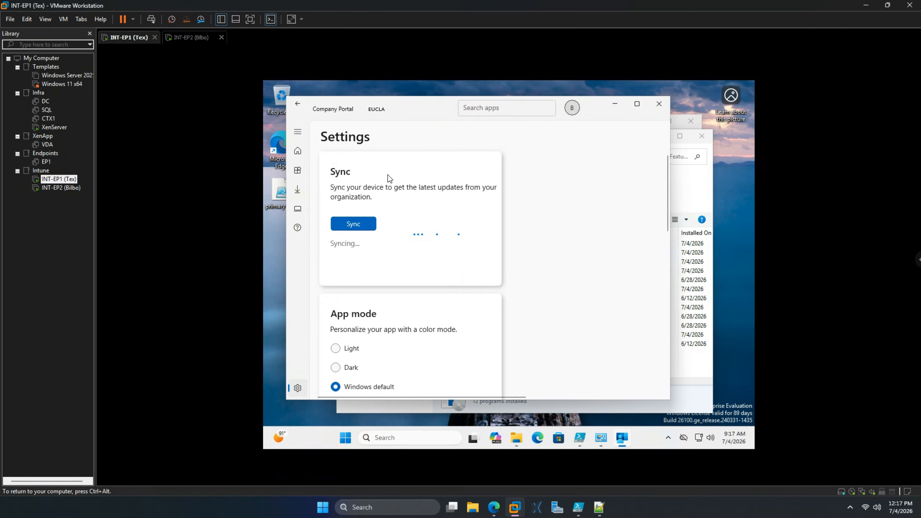
click(706, 182)
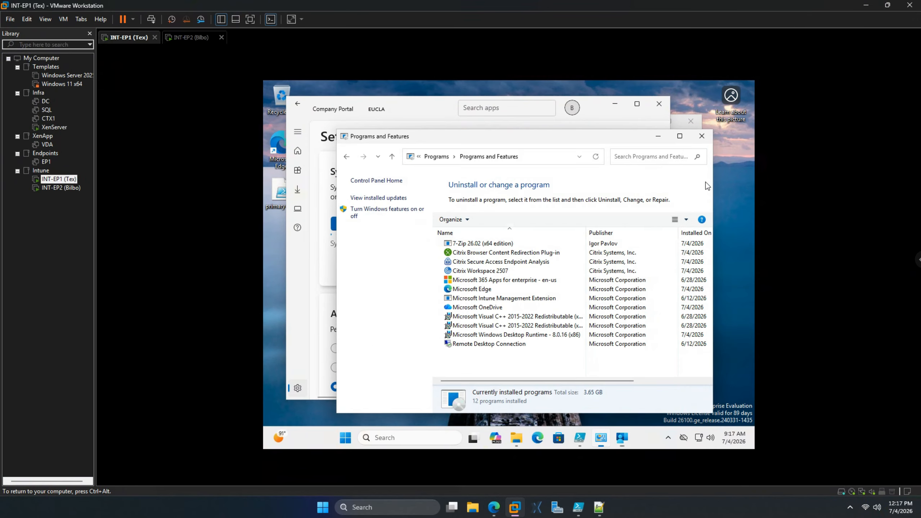
click(597, 157)
click(599, 158)
click(599, 160)
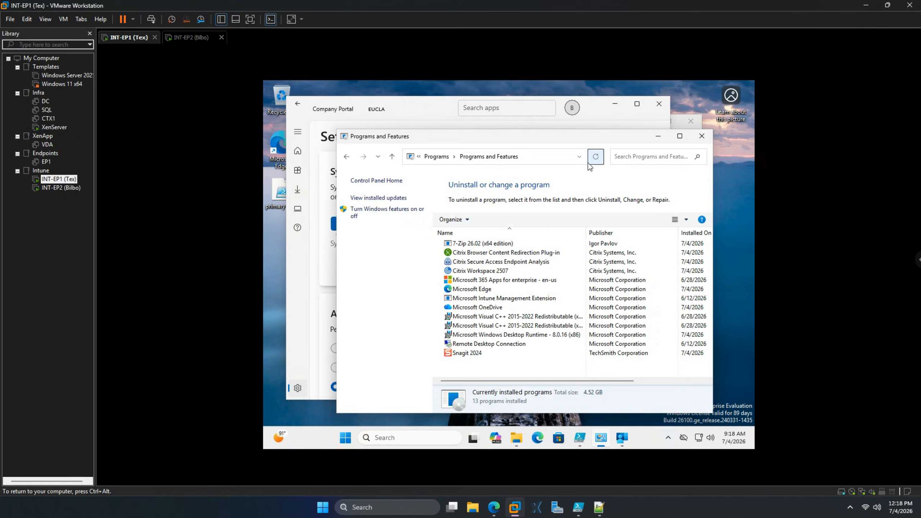
Check INT-EP2 for the Snagit 2024 installation notification, then refresh the installed programs on INT-EP1
click(375, 439)
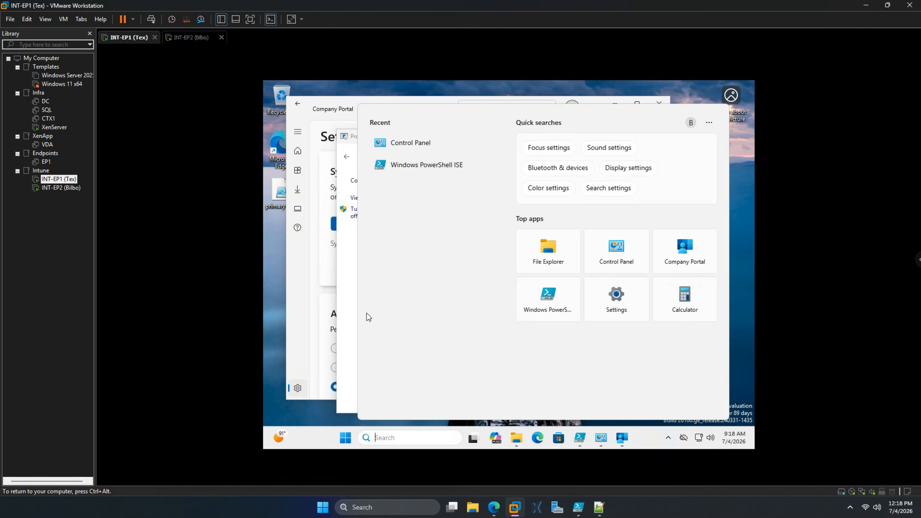
click(351, 317)
click(195, 38)
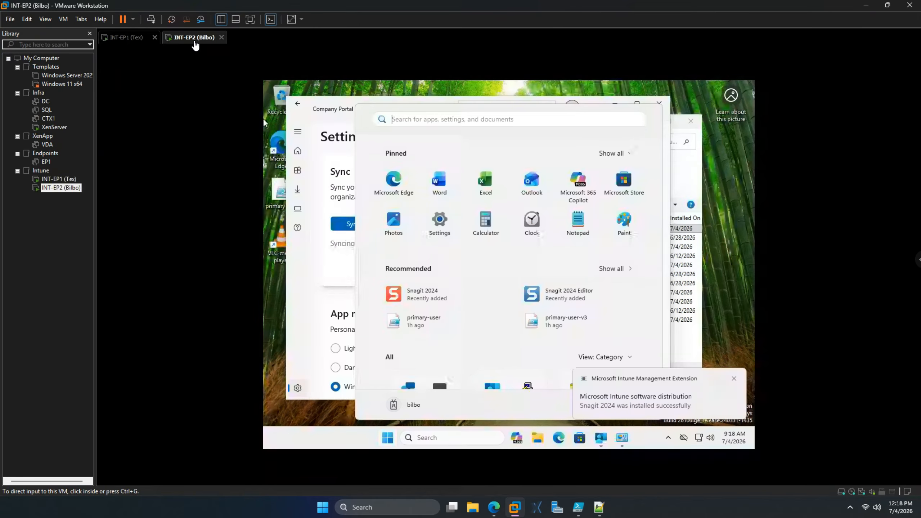
click(127, 38)
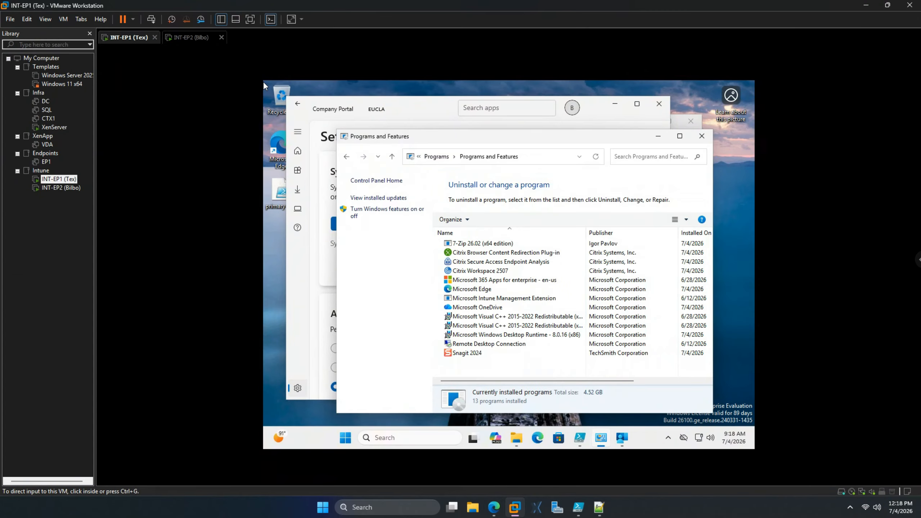
click(596, 156)
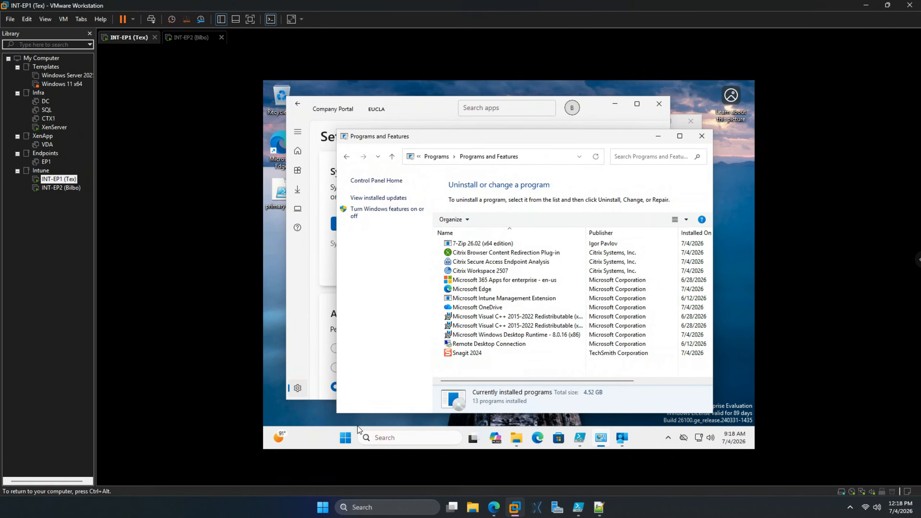
Search the Start menu on INT-EP1 for "sna" to look for Snagit 2024, and close the search
click(350, 437)
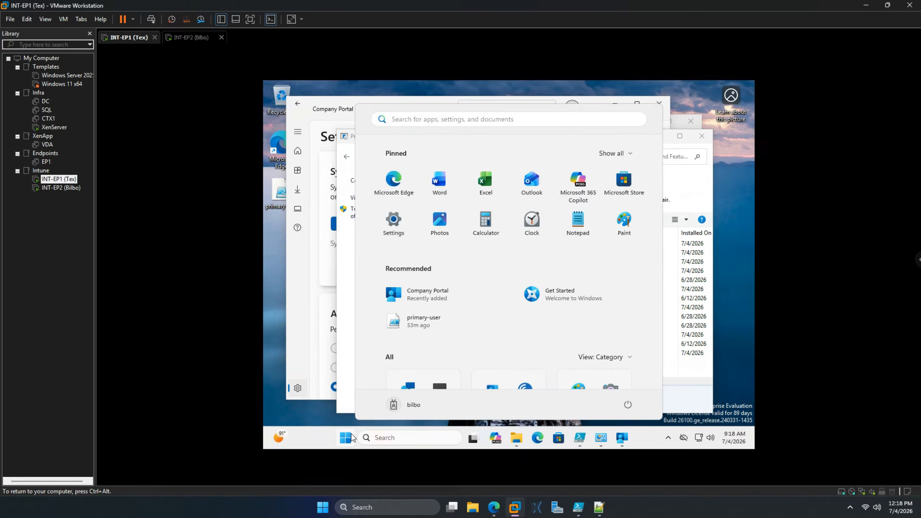
click(351, 438)
click(351, 438)
text(sna)
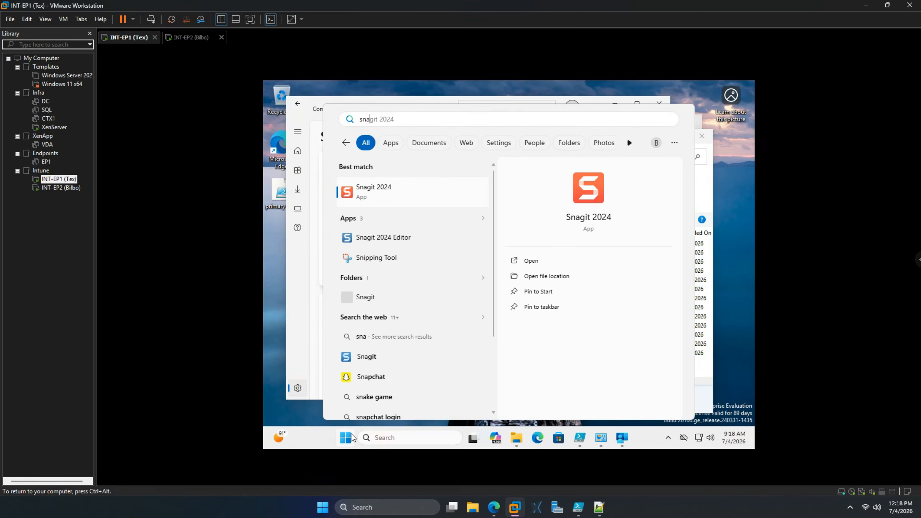
click(272, 350)
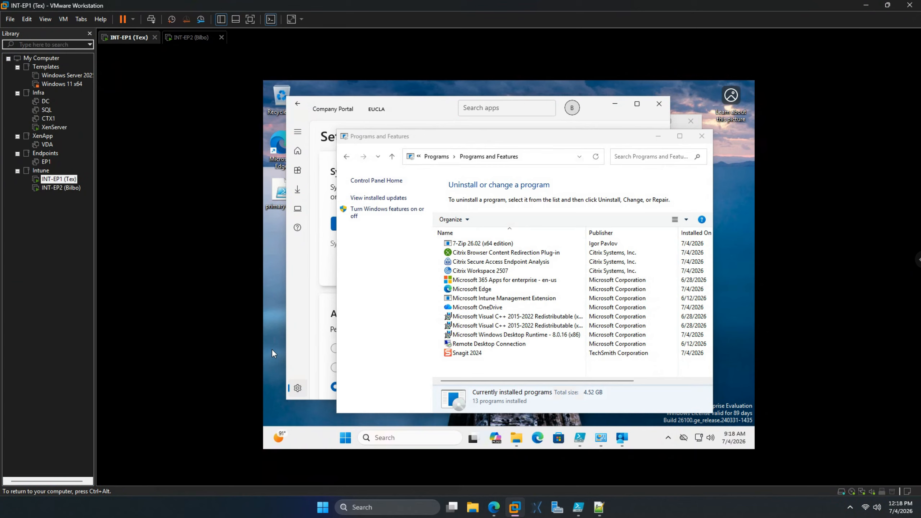